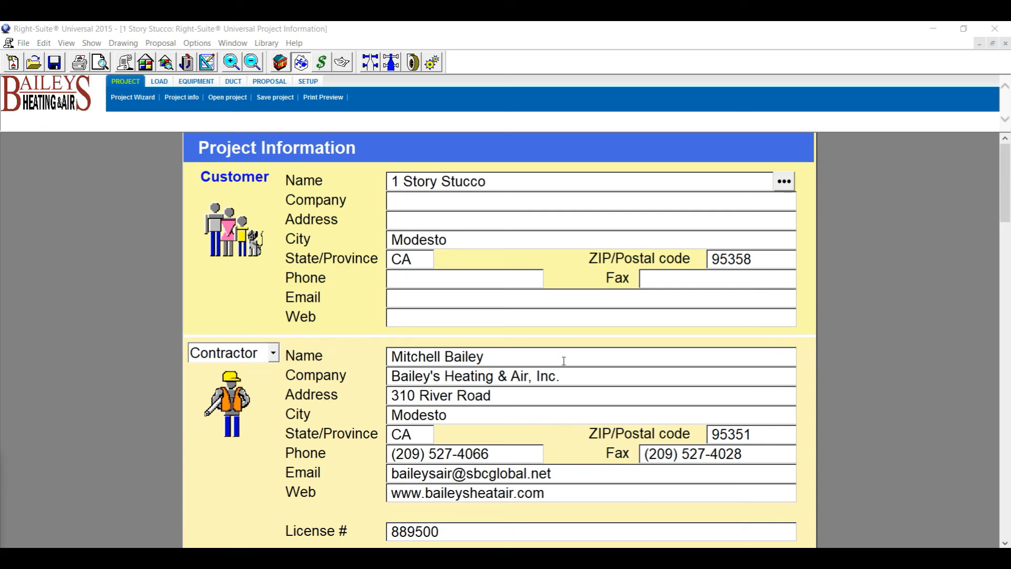
# Replace the placeholder customer name with the client's full name and enter their street address.
pyautogui.scroll(-2, 415, 213)
pyautogui.scroll(2, 412, 220)
pyautogui.click(127, 62)
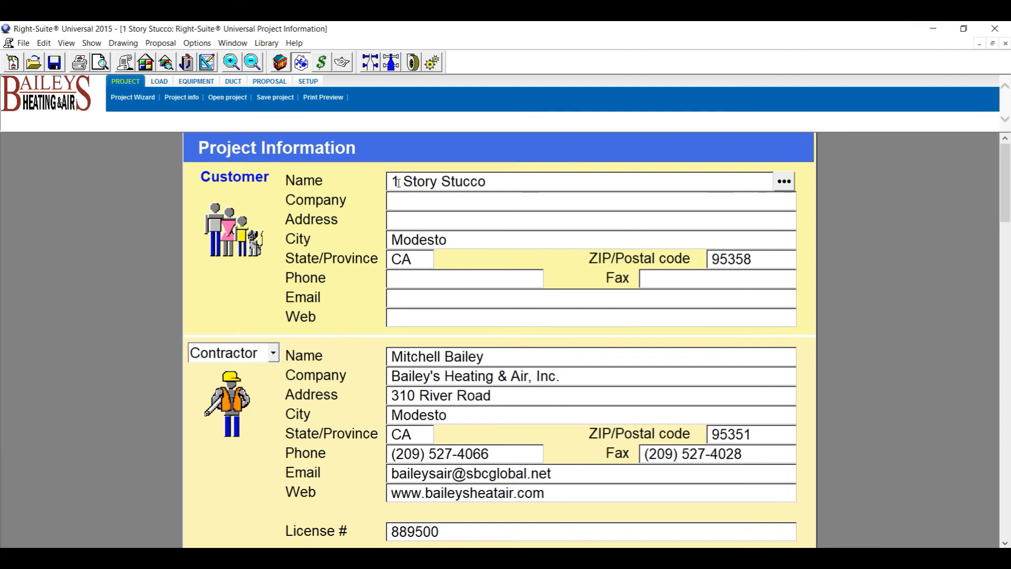
pyautogui.moveTo(501, 181); pyautogui.dragTo(343, 201)
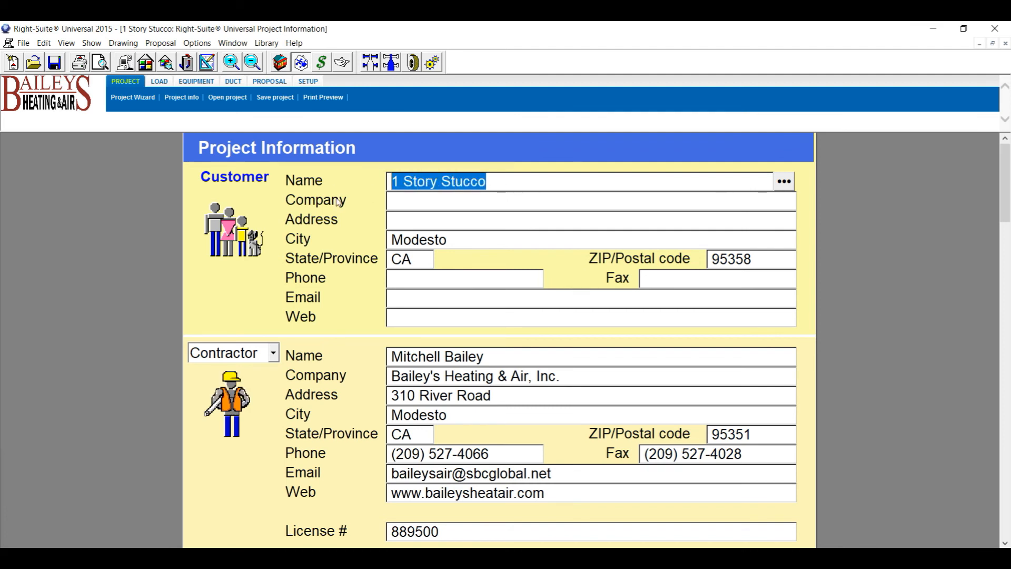
pyautogui.write('Mr ')
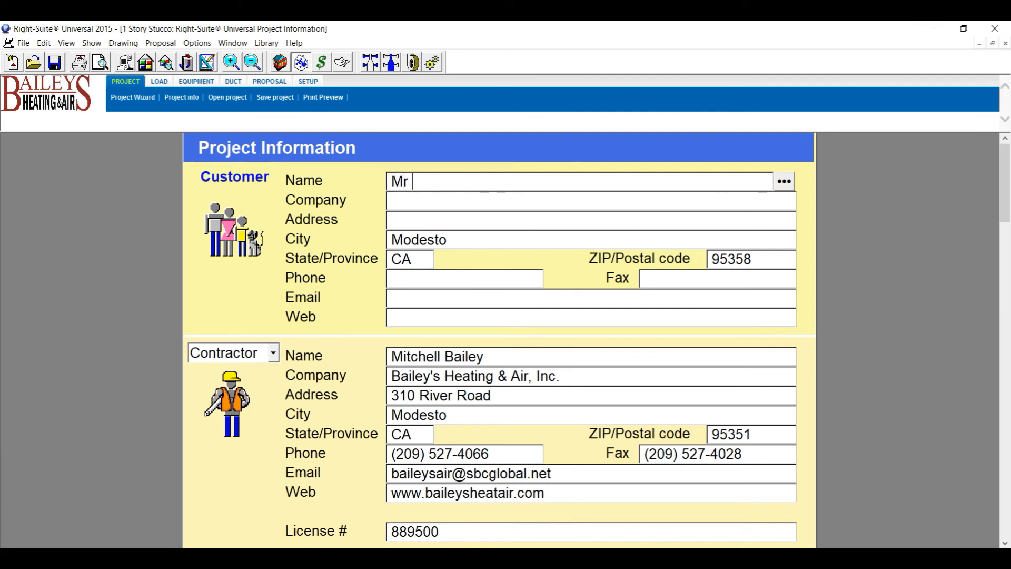
pyautogui.write('Smith')
pyautogui.click(406, 222)
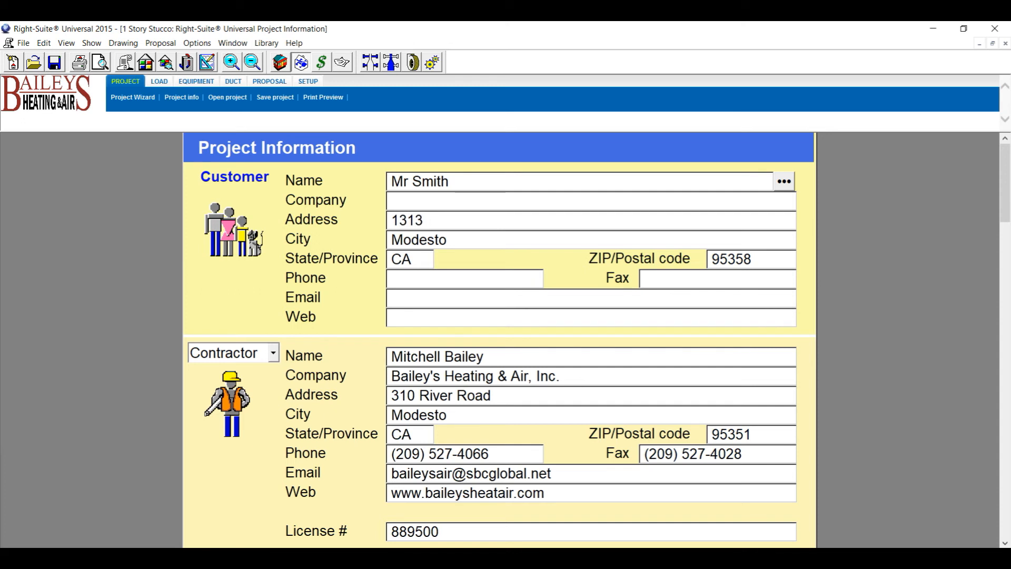
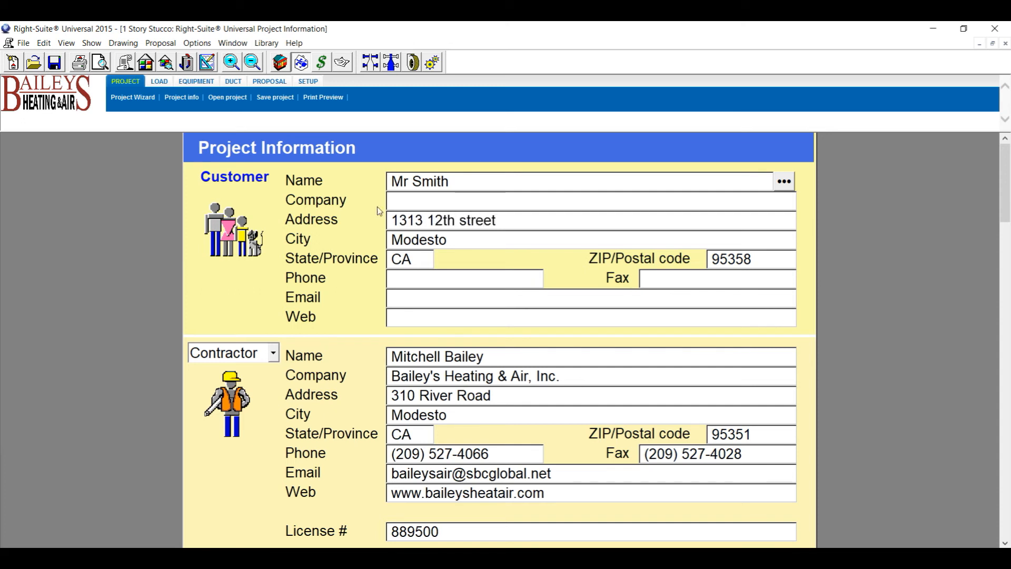
pyautogui.scroll(-2, 429, 348)
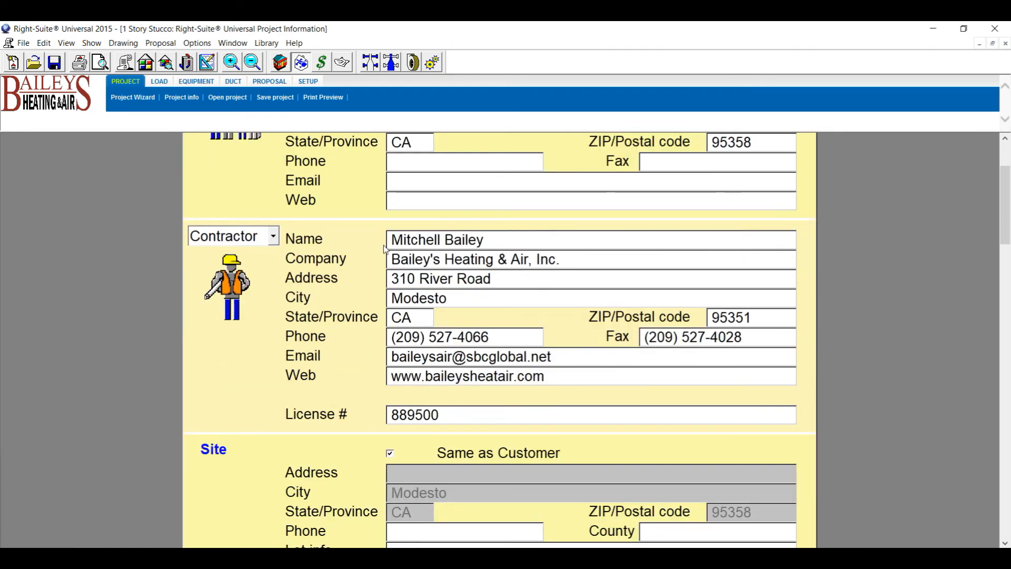
# Replace the existing job number with the new customer's job number.
pyautogui.scroll(-6, 463, 396)
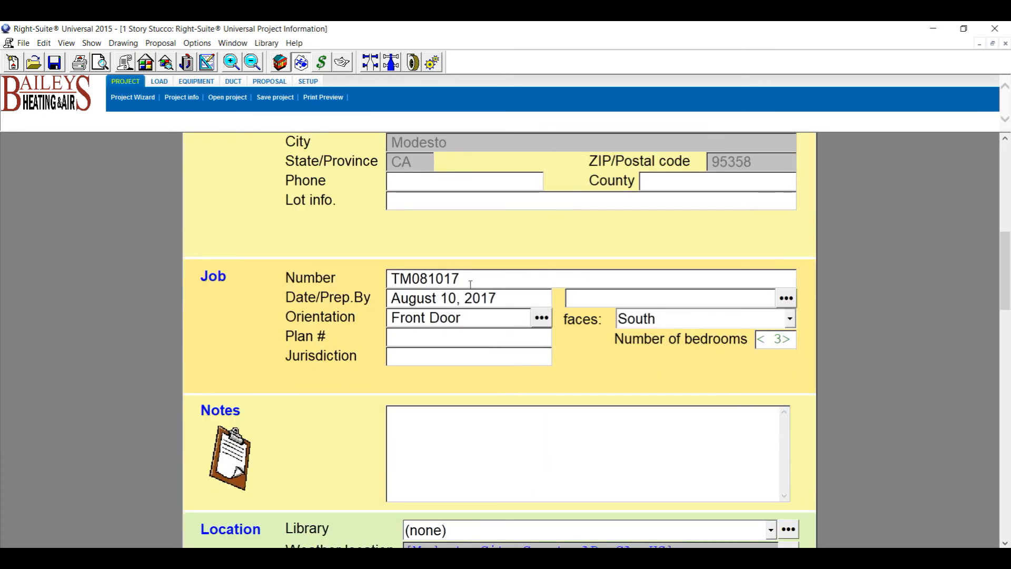
pyautogui.moveTo(471, 279); pyautogui.dragTo(367, 276)
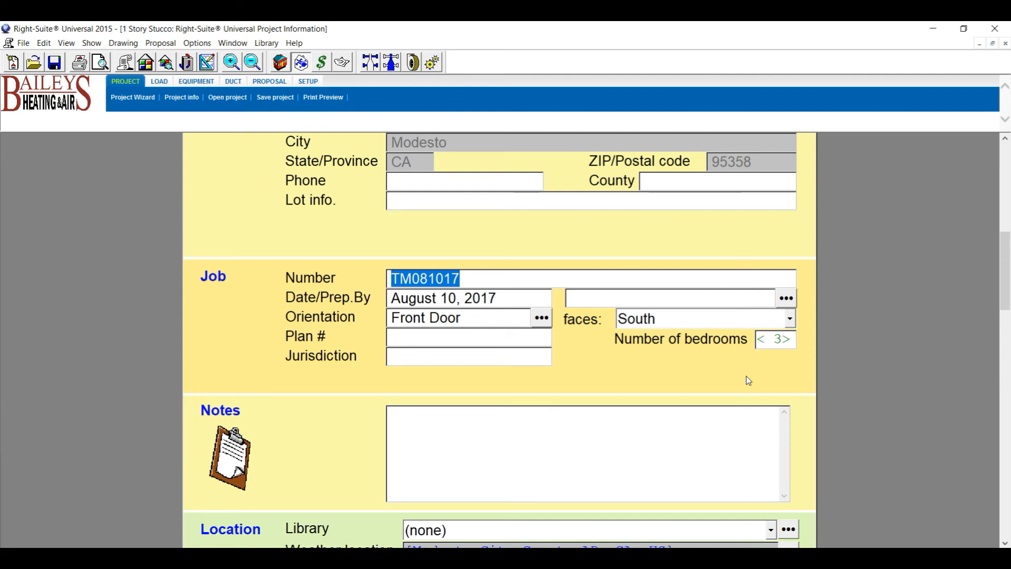
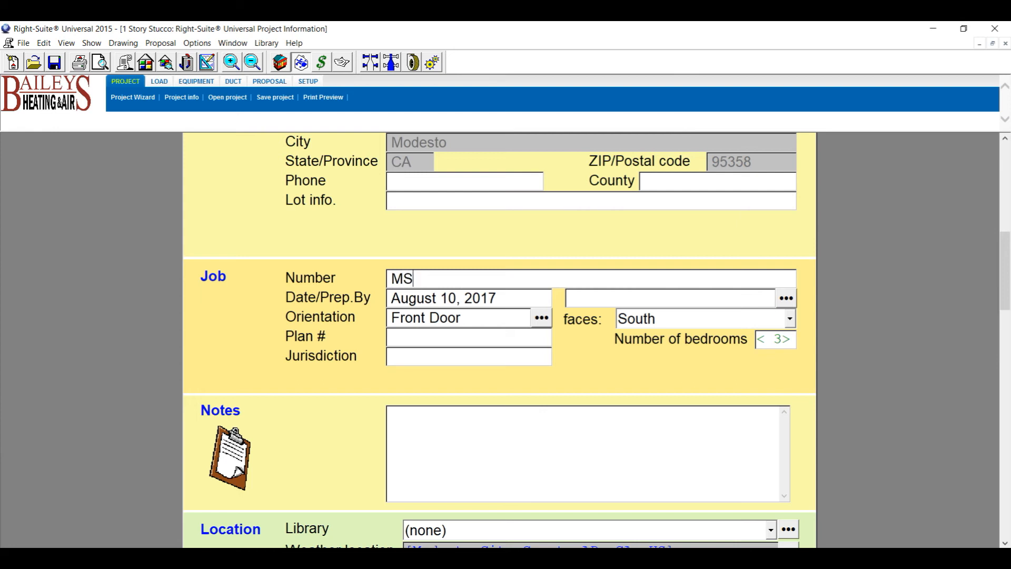
# Keep the orientation as Front Door facing South.
pyautogui.click(791, 319)
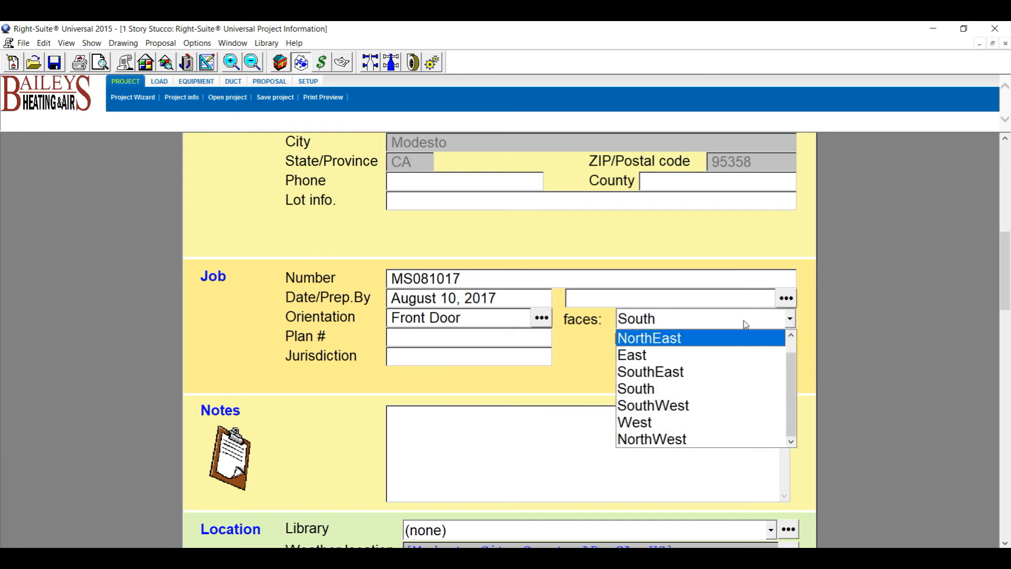
pyautogui.click(792, 335)
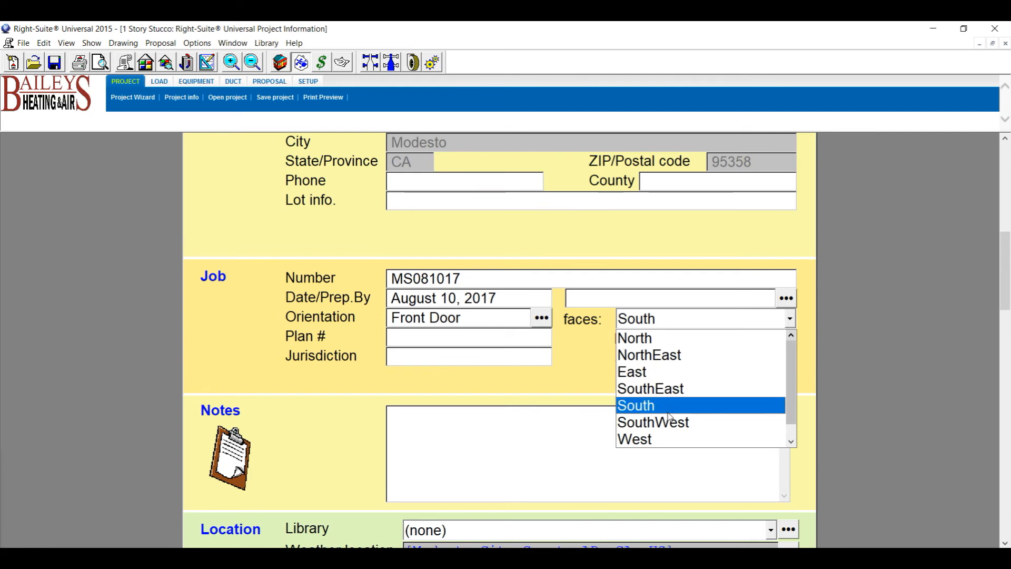
pyautogui.click(579, 382)
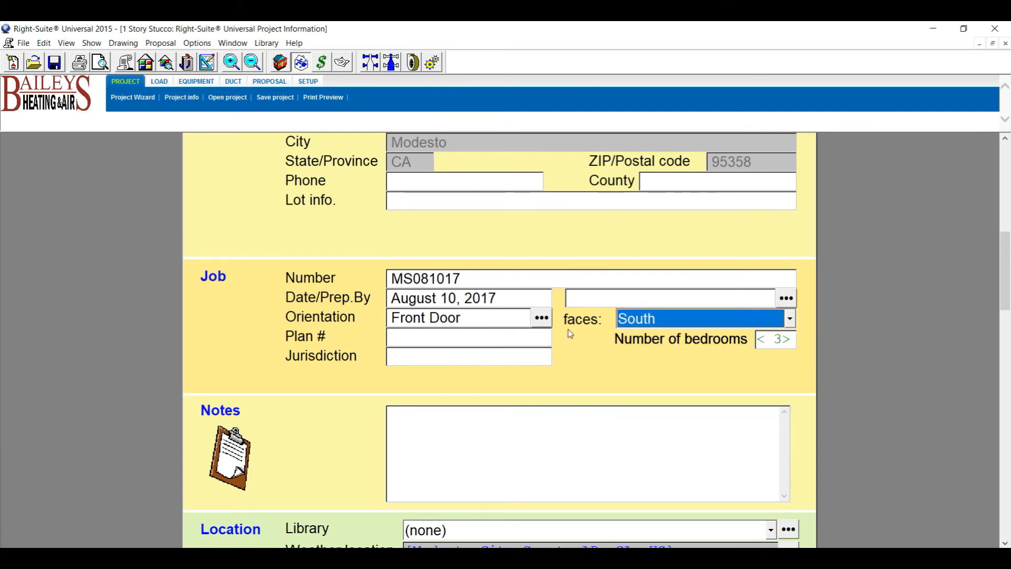
pyautogui.click(542, 323)
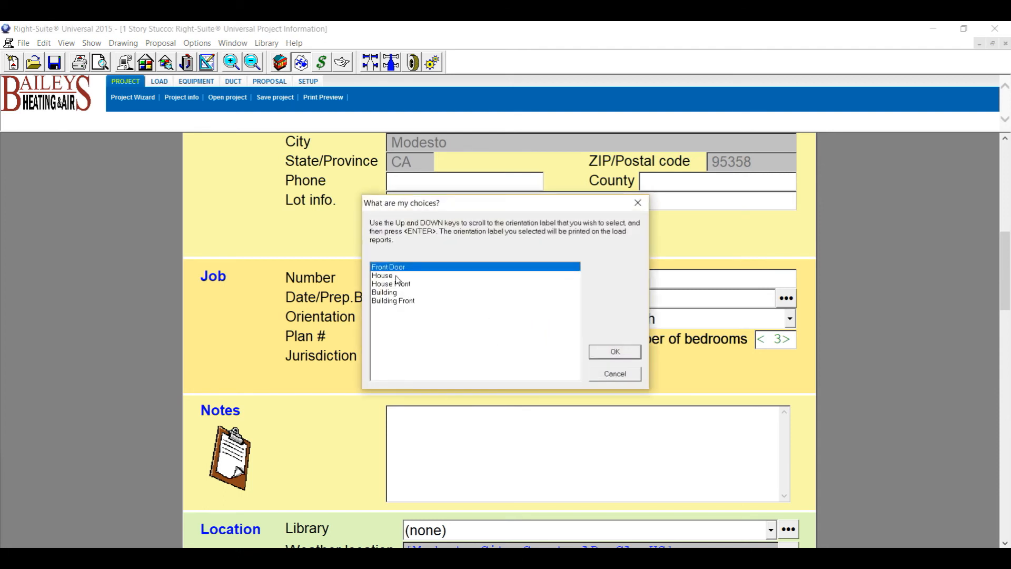
pyautogui.click(627, 354)
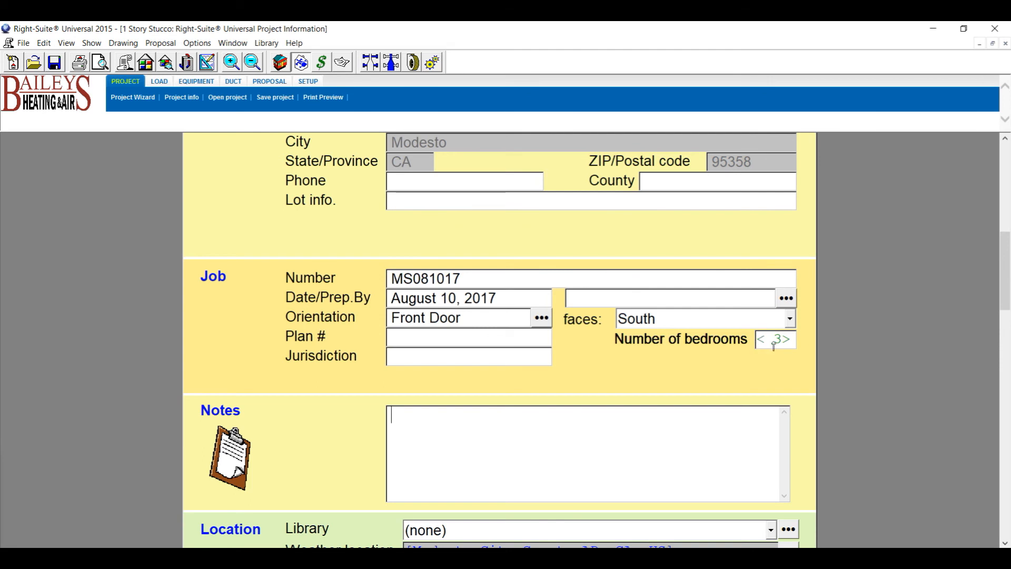
# Set the Modesto City-County AP weather city to 0.4% monthly cooling design conditions.
pyautogui.scroll(-1, 579, 405)
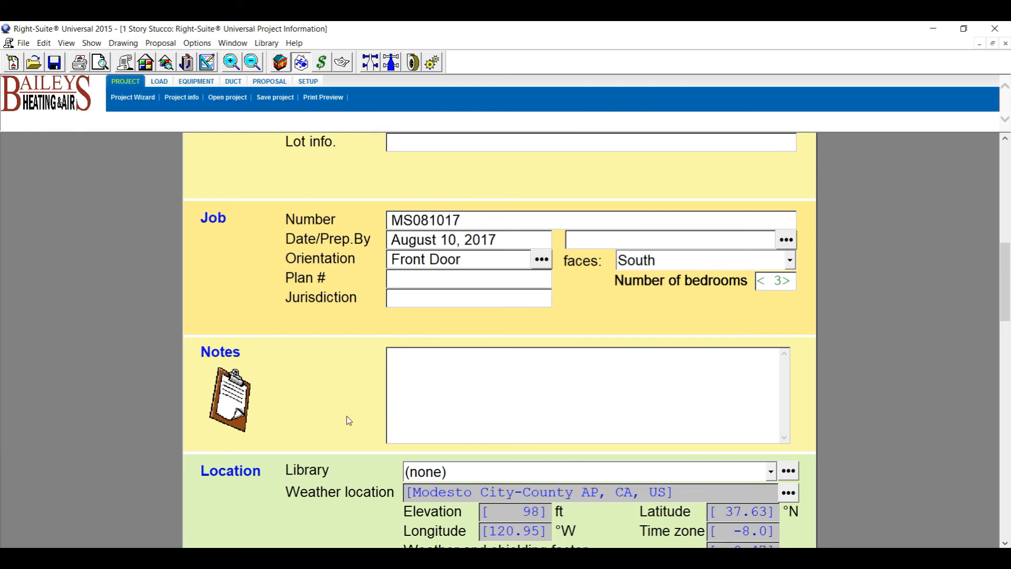
pyautogui.scroll(-3, 346, 420)
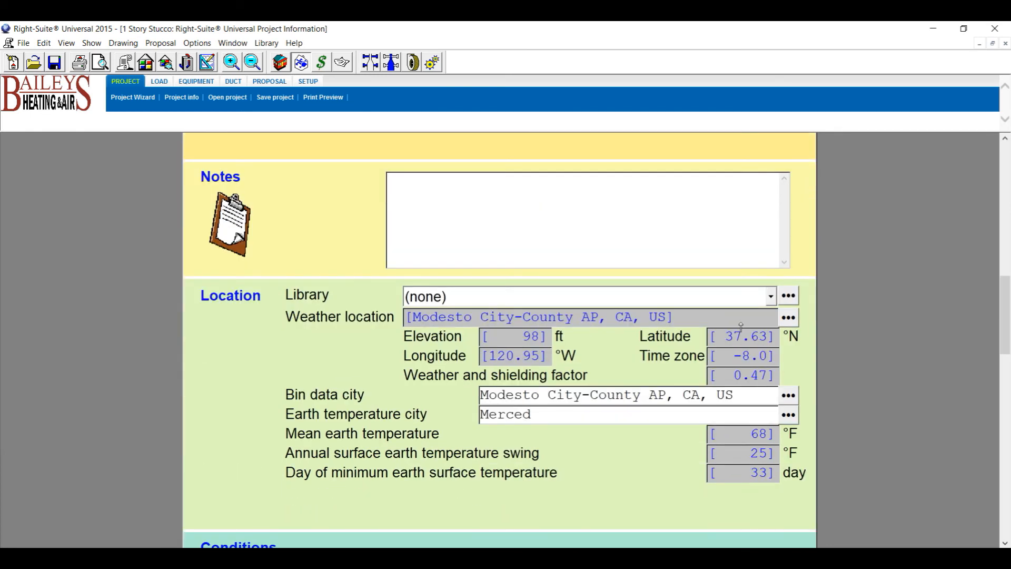
pyautogui.click(789, 317)
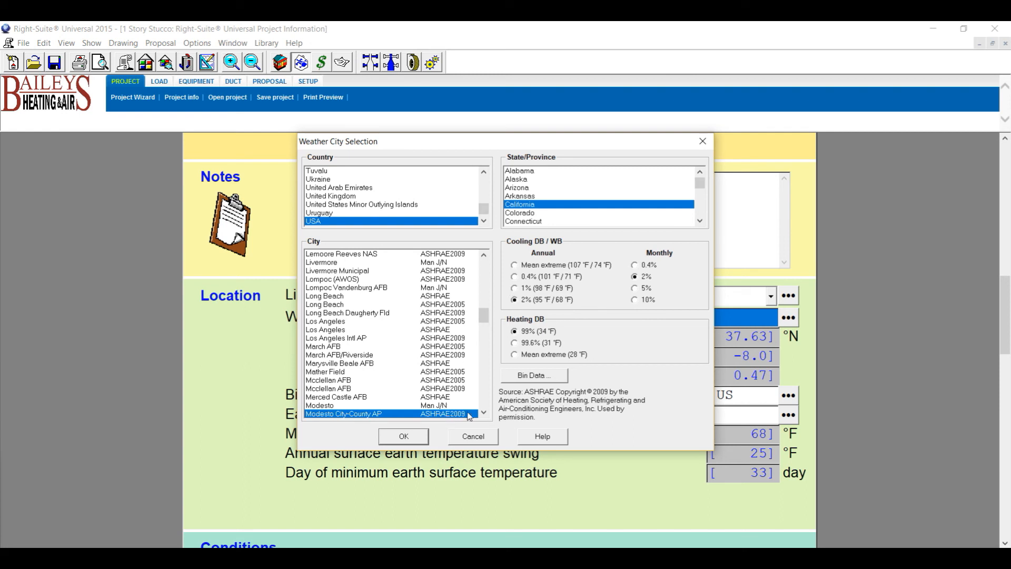
pyautogui.scroll(-1, 369, 401)
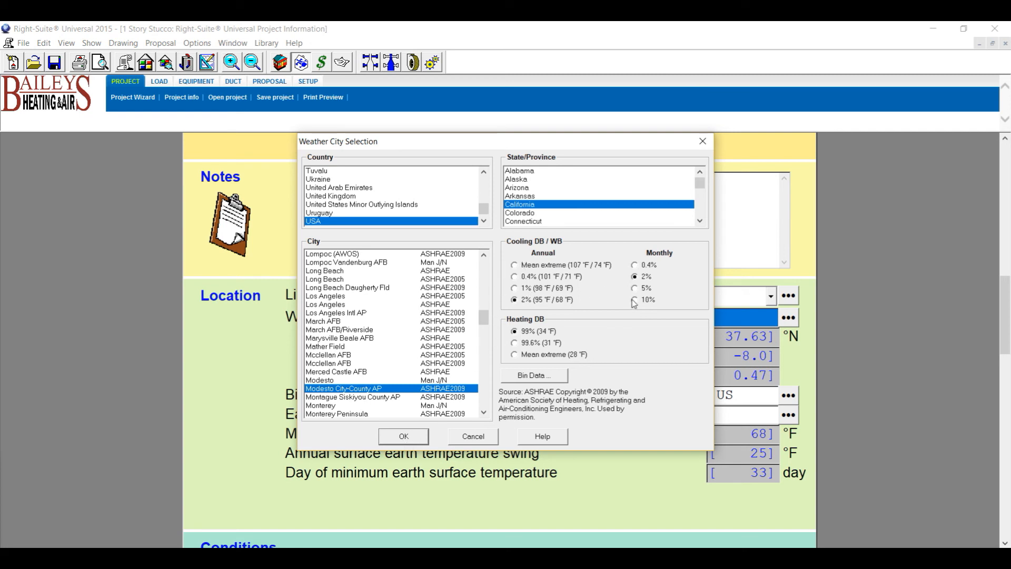
pyautogui.click(637, 265)
pyautogui.click(404, 436)
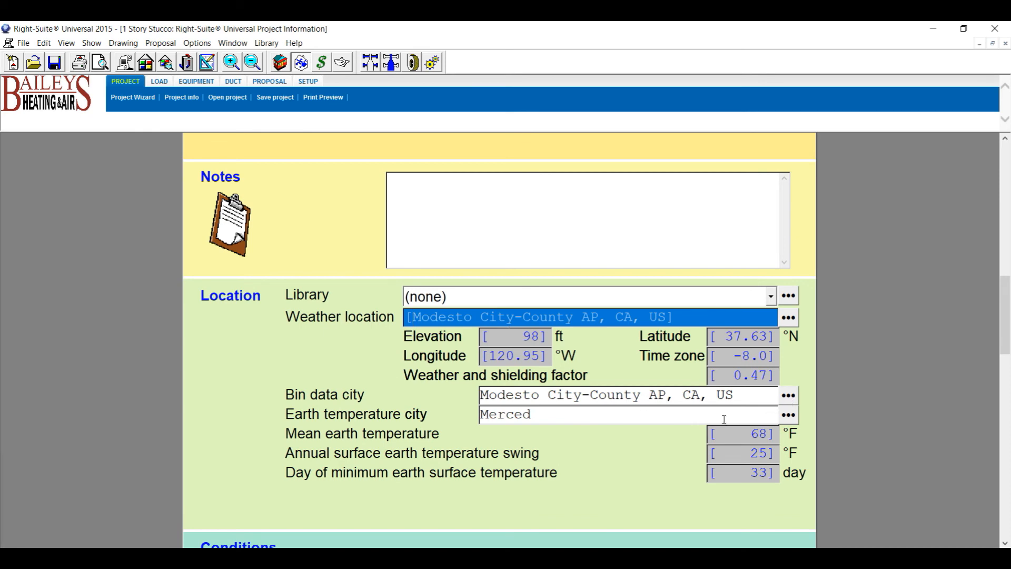
# Confirm Merced as the earth temperature city and review the project page.
pyautogui.click(788, 414)
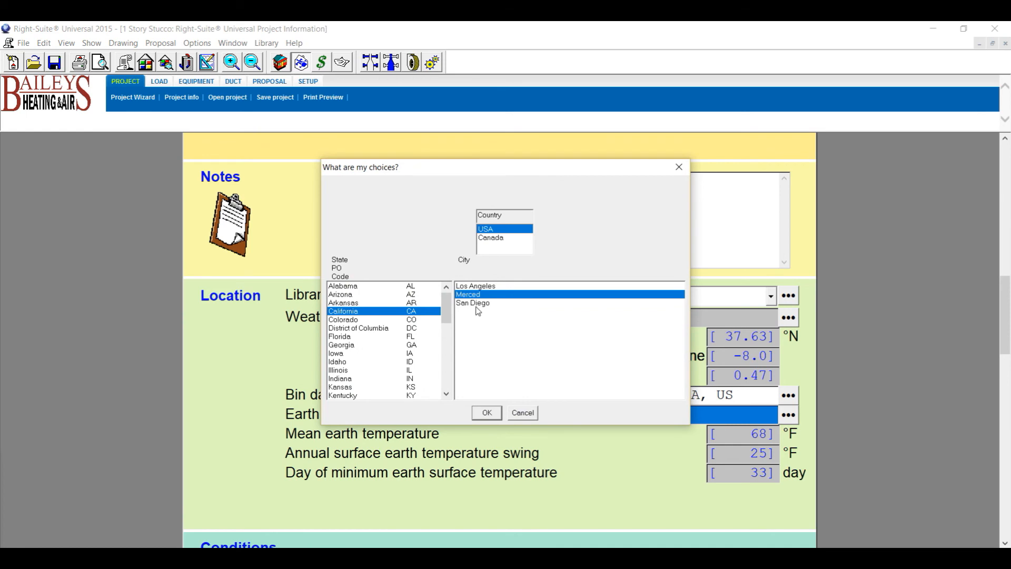
pyautogui.click(483, 415)
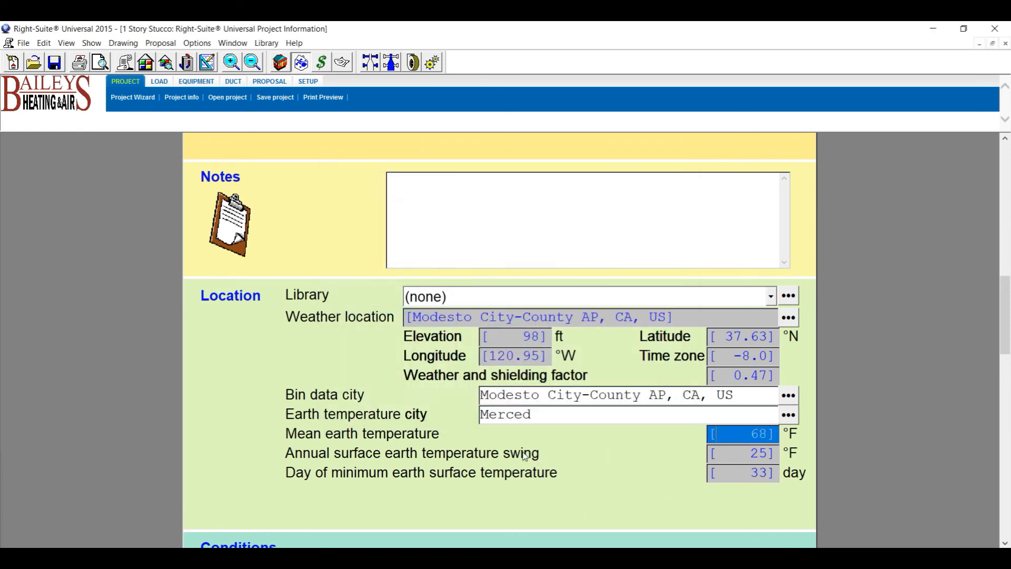
pyautogui.scroll(-6, 524, 453)
pyautogui.scroll(-12, 543, 470)
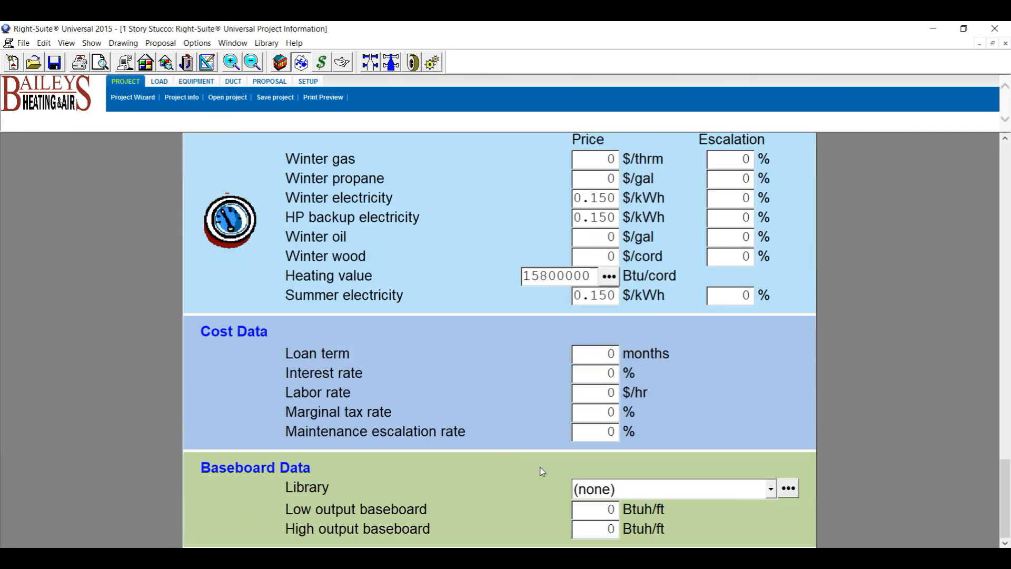
pyautogui.scroll(20, 543, 472)
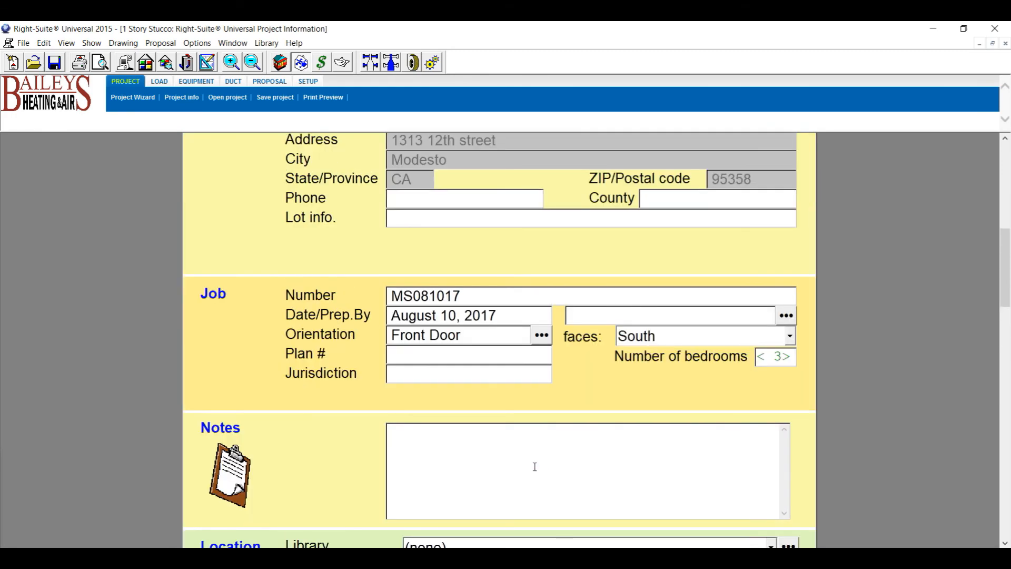
pyautogui.scroll(-10, 362, 465)
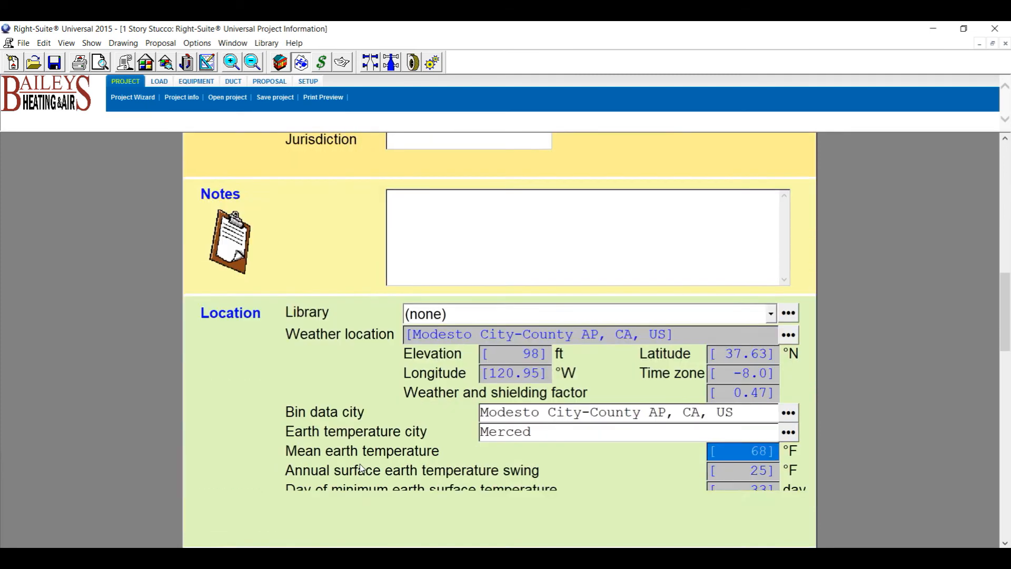
pyautogui.scroll(-1, 441, 307)
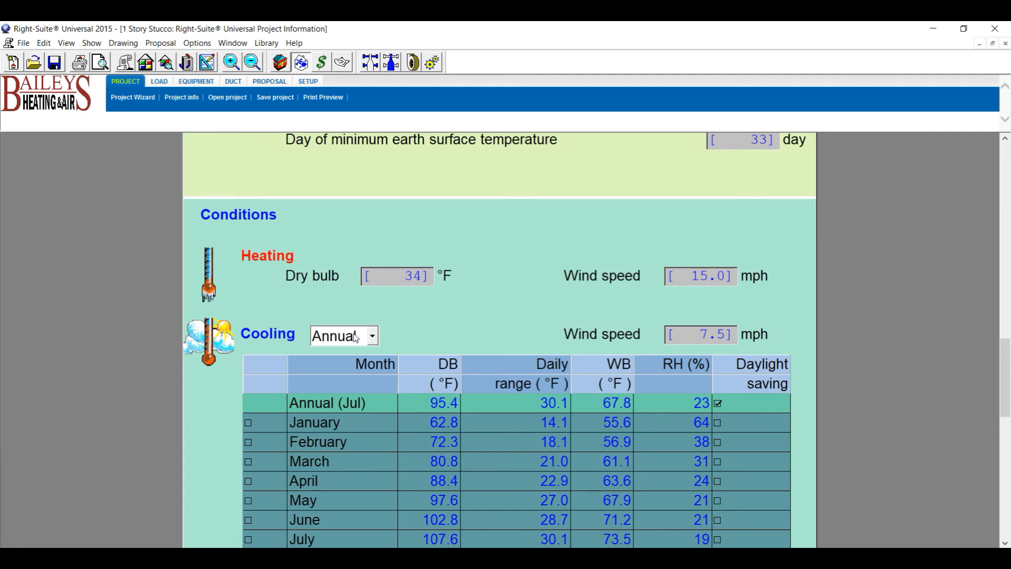
pyautogui.scroll(4, 491, 347)
pyautogui.scroll(4, 484, 348)
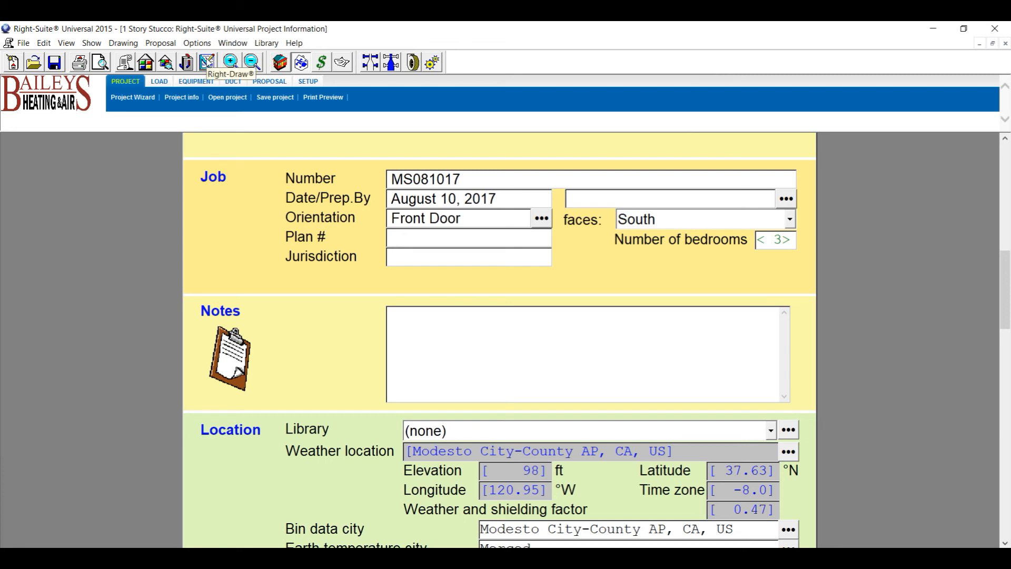
# Accept the attic ceiling construction in the Right-Draw constructions.
pyautogui.click(206, 62)
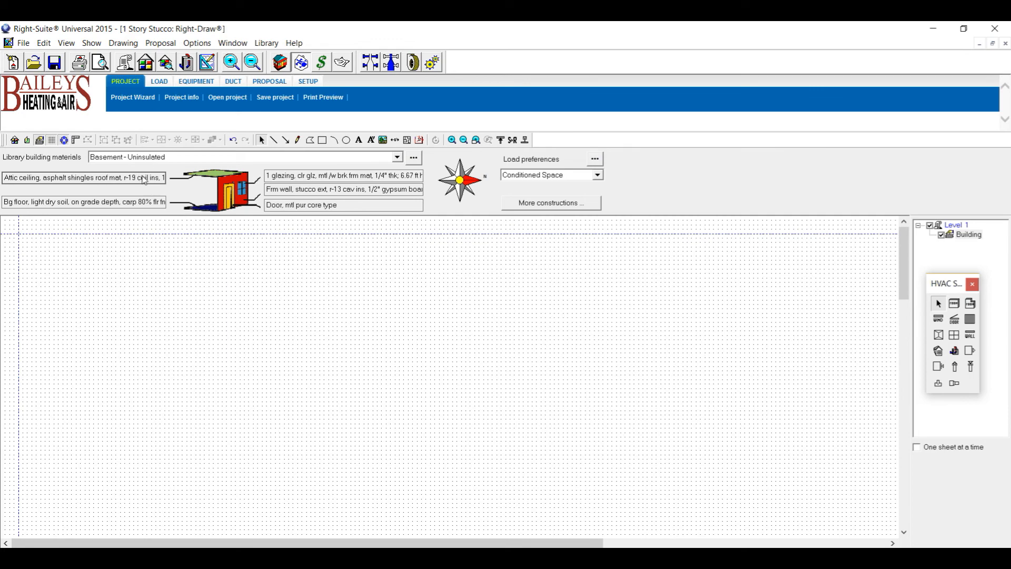
pyautogui.click(143, 180)
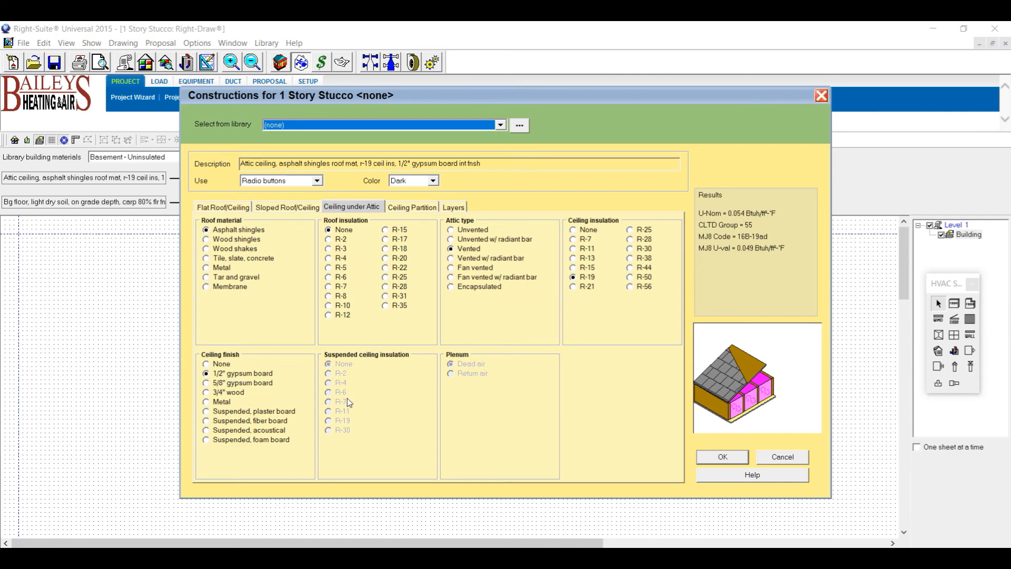
pyautogui.click(729, 462)
# Review the Double, Triple and Skylight tabs, then keep single clear 1/4" glazing in a thermally broken metal frame.
pyautogui.click(281, 179)
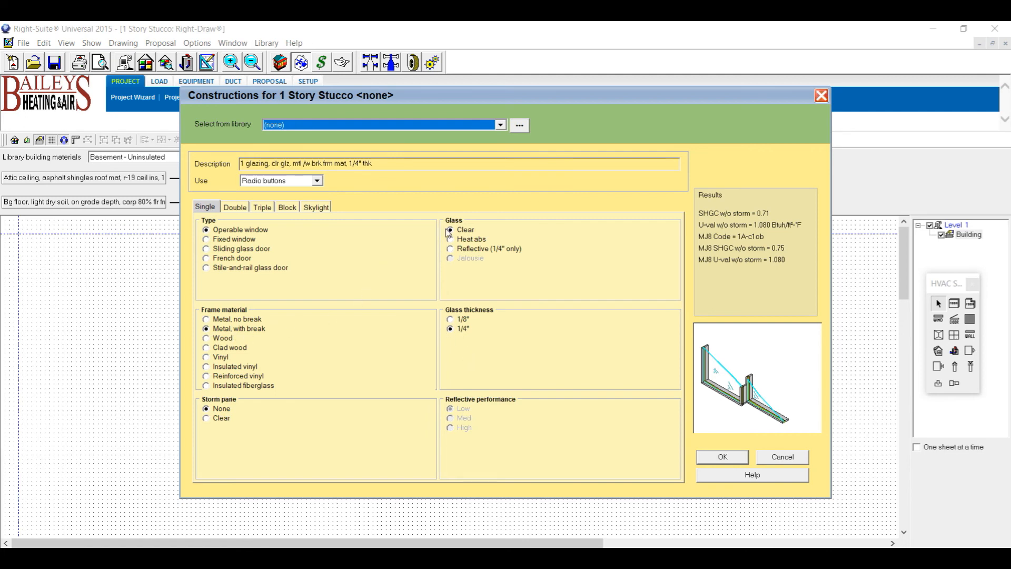
pyautogui.click(233, 208)
pyautogui.click(262, 209)
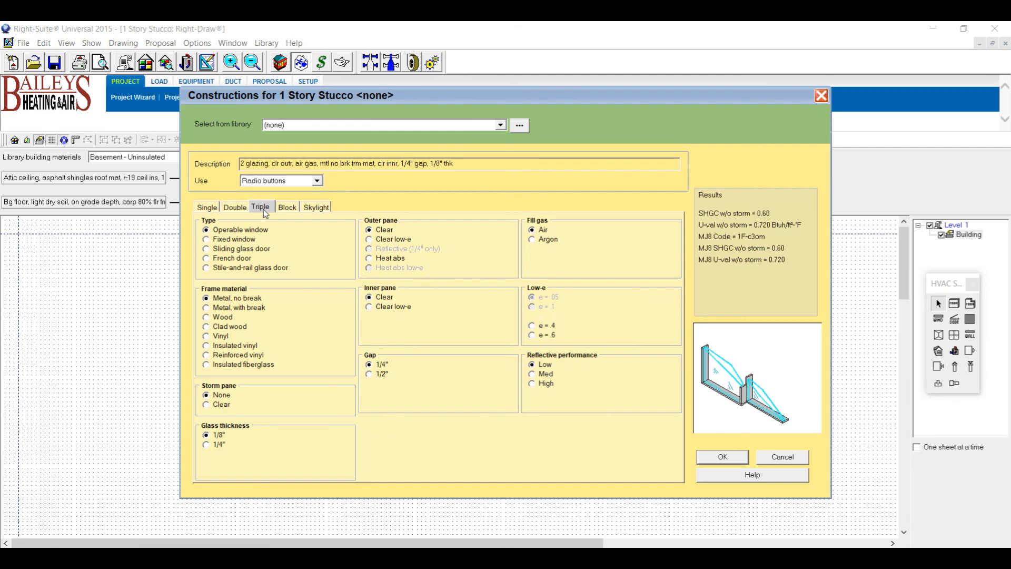
pyautogui.click(312, 206)
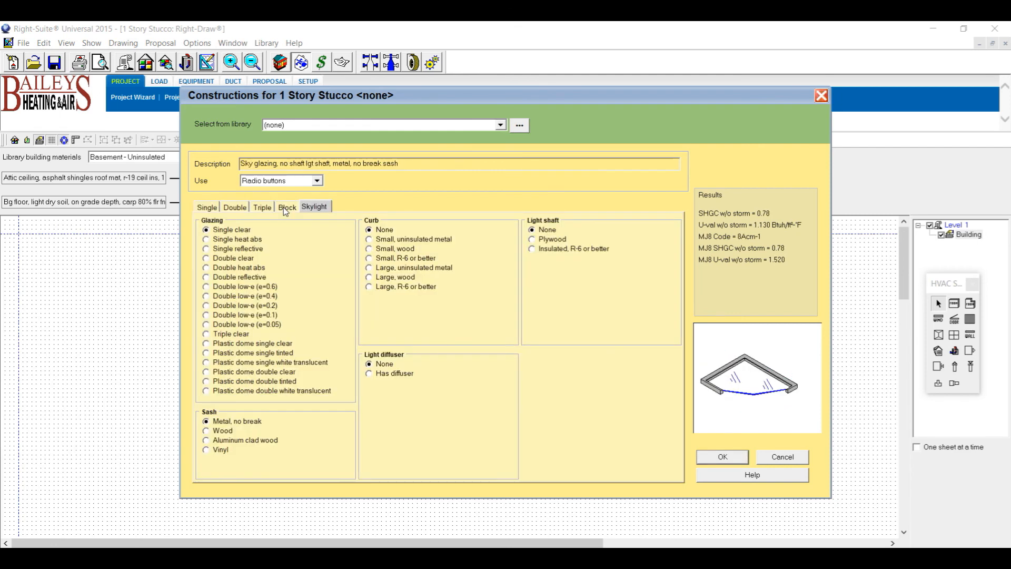
pyautogui.click(208, 208)
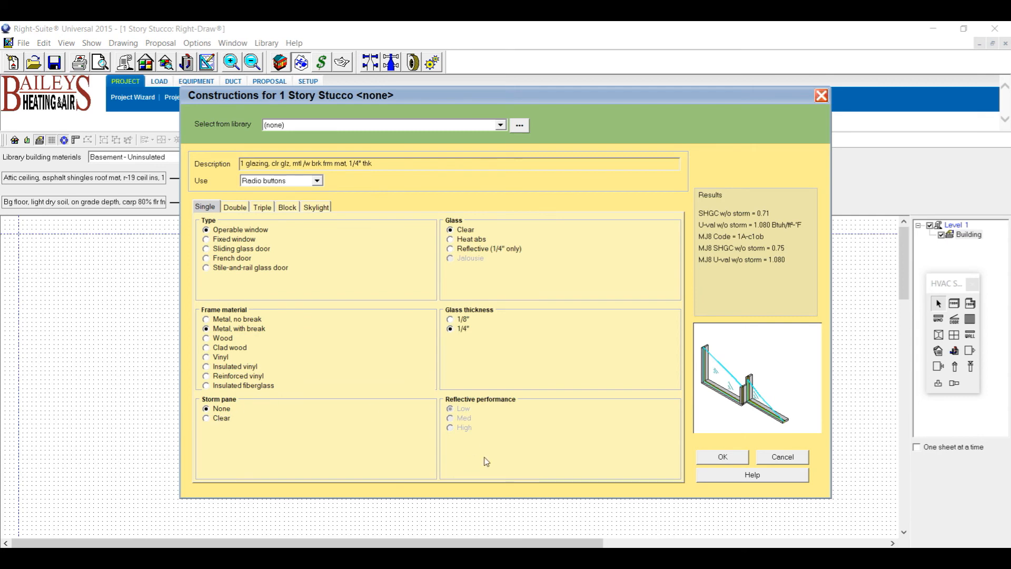
pyautogui.click(723, 457)
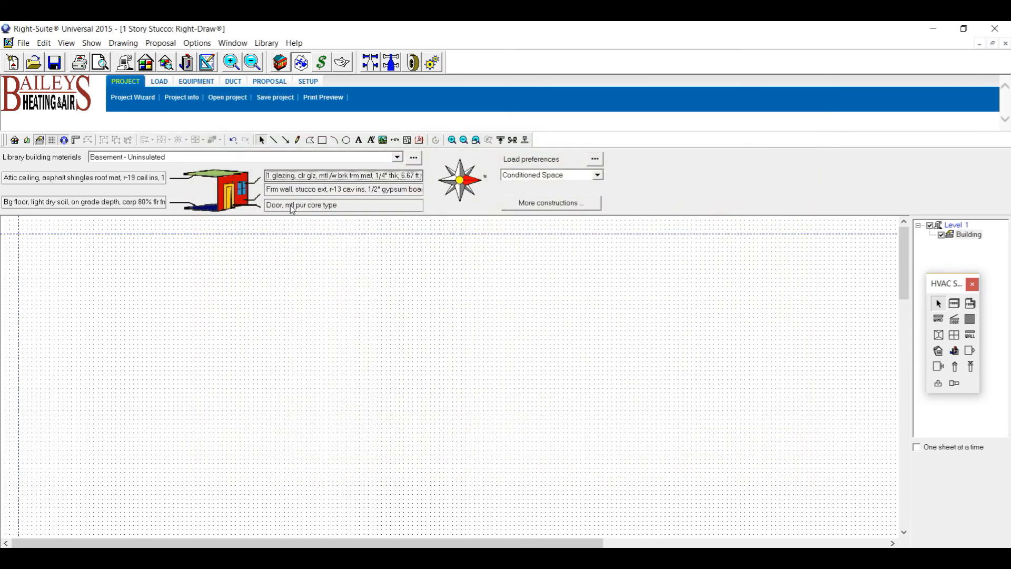
pyautogui.doubleClick(292, 193)
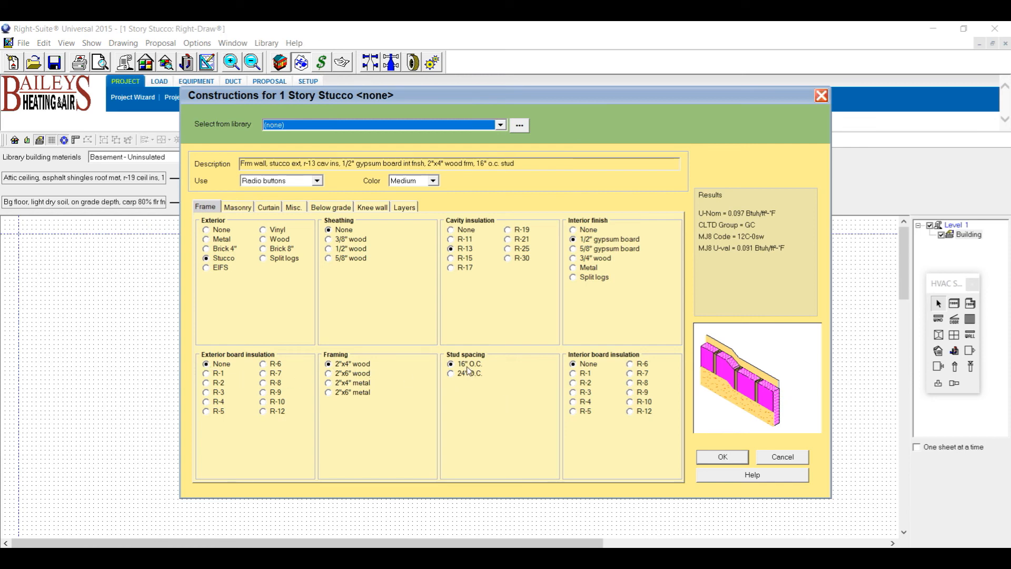
# Accept the stucco frame wall, leave the carpeted on-grade floor unchanged, and accept the metal polyurethane-core door.
pyautogui.click(723, 456)
pyautogui.click(117, 205)
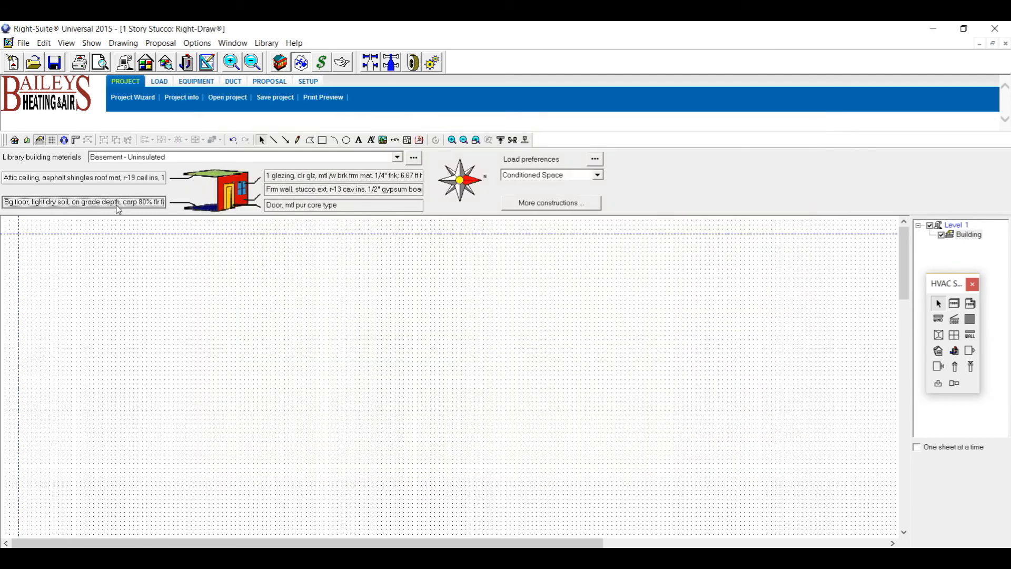
pyautogui.click(118, 209)
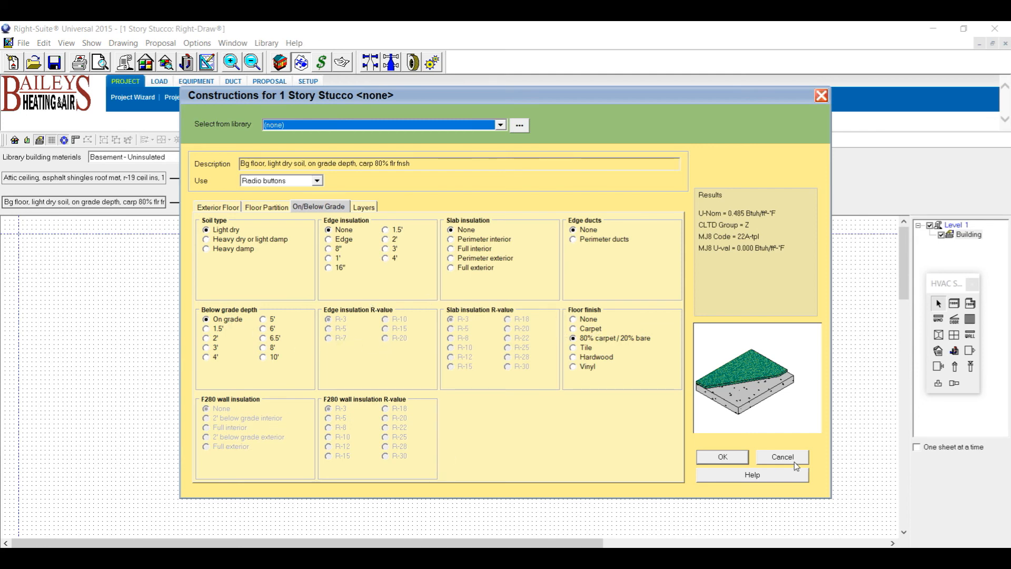
pyautogui.click(747, 462)
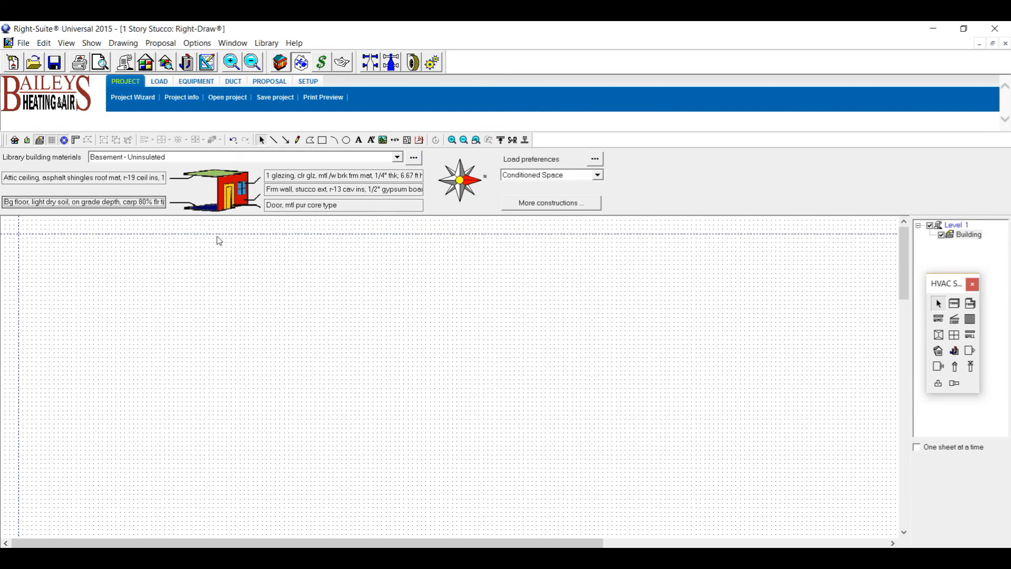
pyautogui.doubleClick(297, 210)
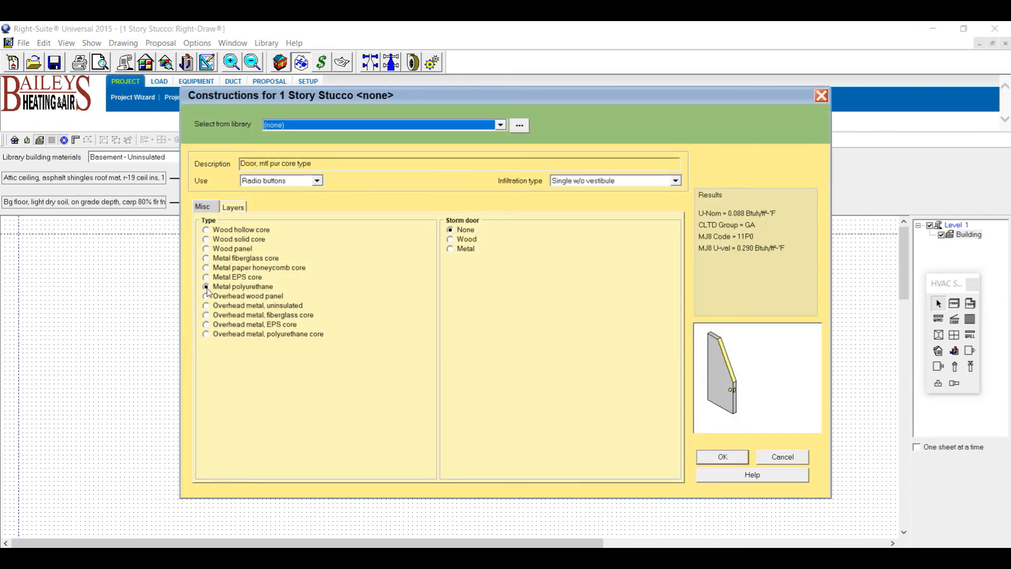
pyautogui.click(700, 460)
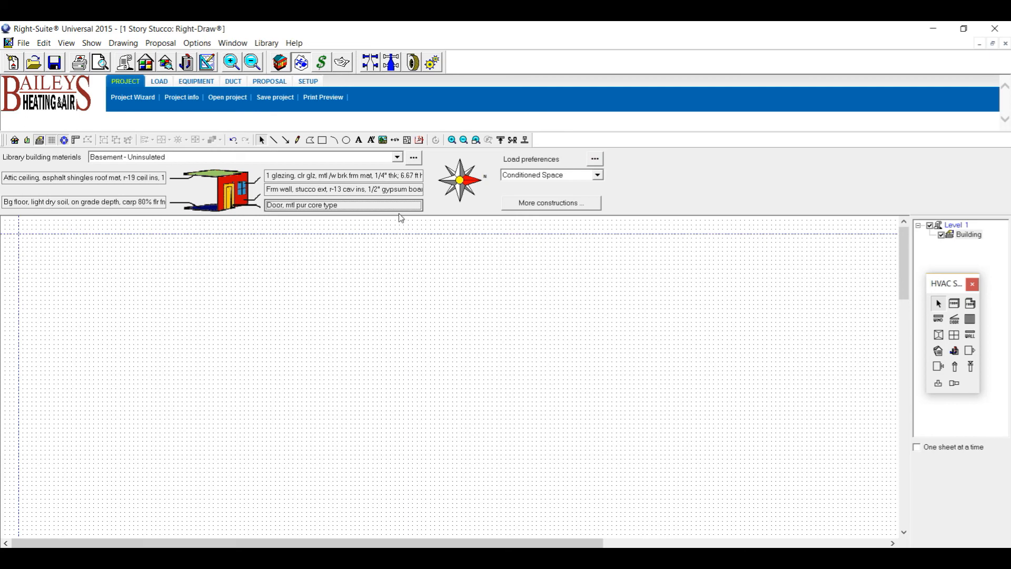
pyautogui.hotkey('alt', 'Tab')
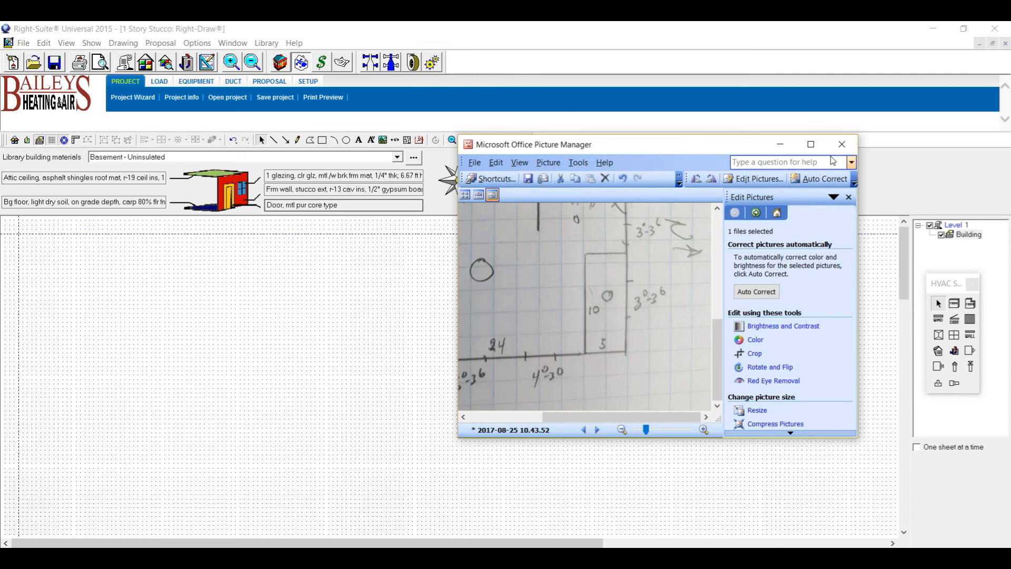
pyautogui.click(812, 144)
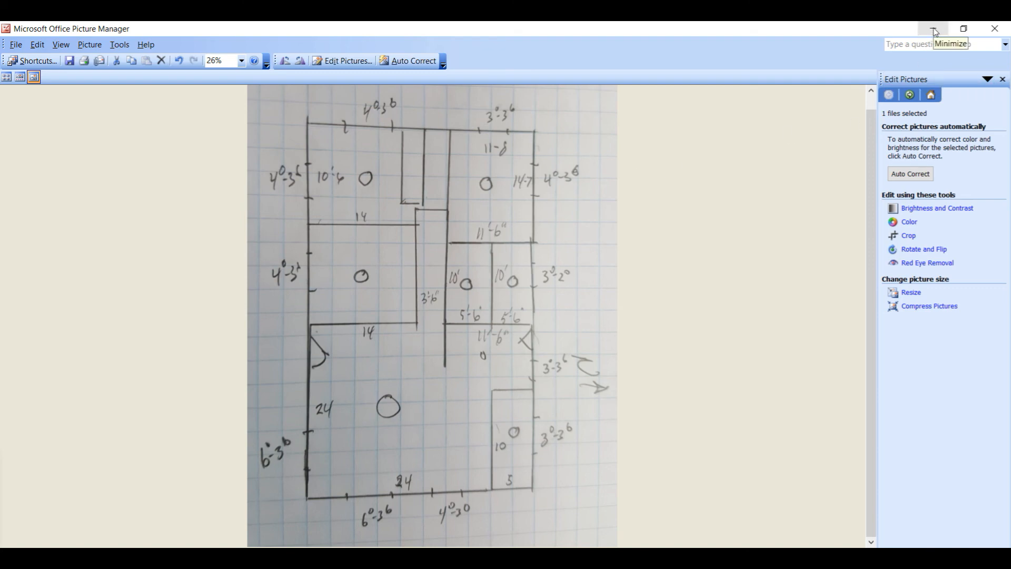
pyautogui.click(965, 29)
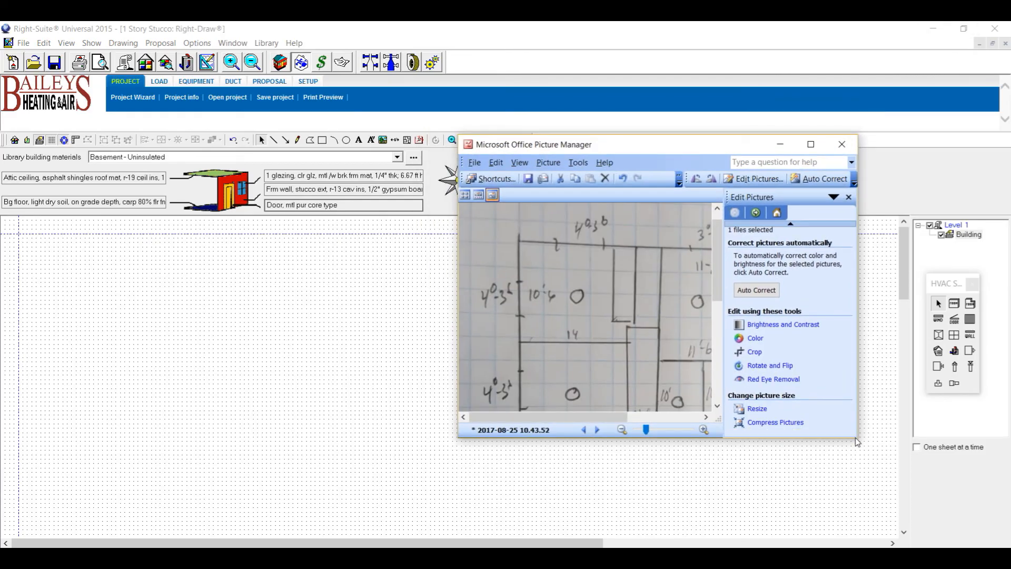
pyautogui.moveTo(859, 442)
pyautogui.mouseDown()
pyautogui.moveTo(888, 514)
pyautogui.moveTo(943, 549)
pyautogui.mouseUp()
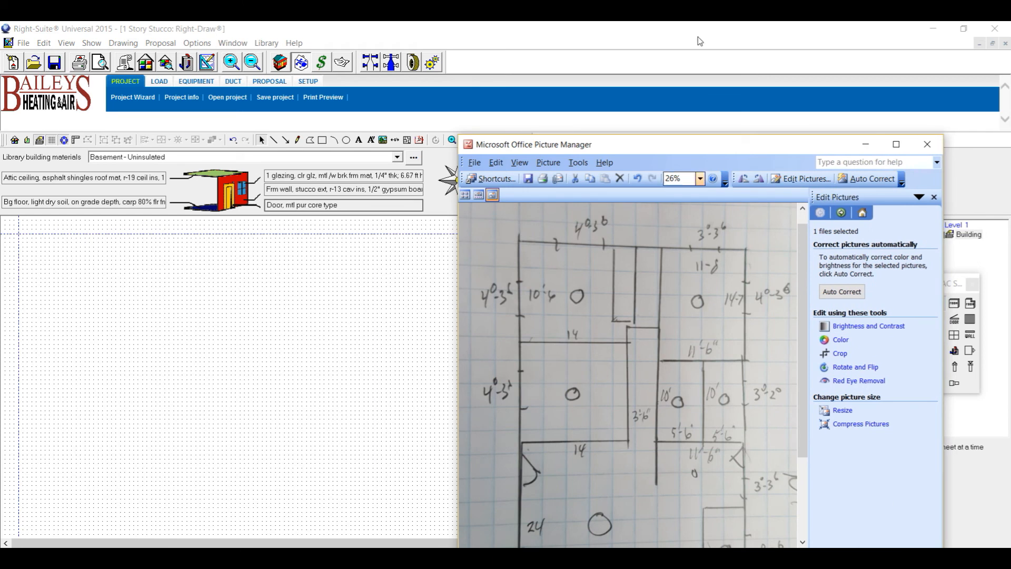
pyautogui.click(867, 146)
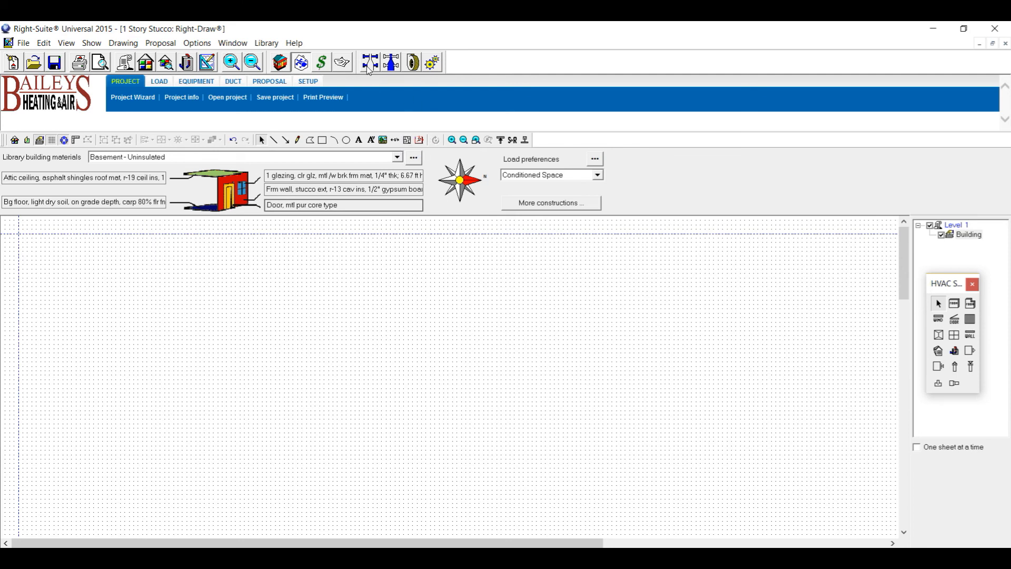
# Keep Air only heating and cooling as Loads Preferences defaults for new rooms.
pyautogui.click(280, 63)
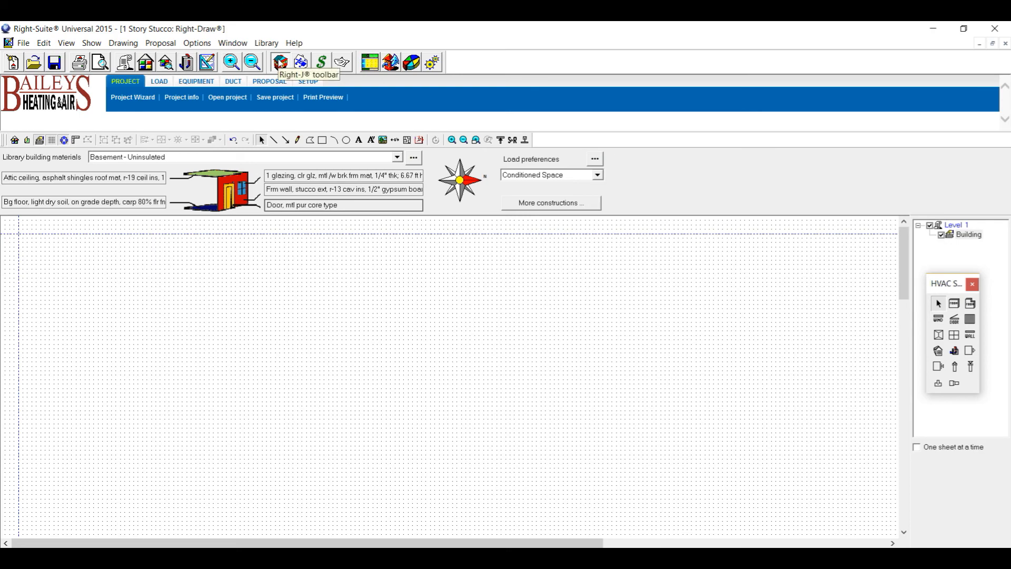
pyautogui.click(433, 63)
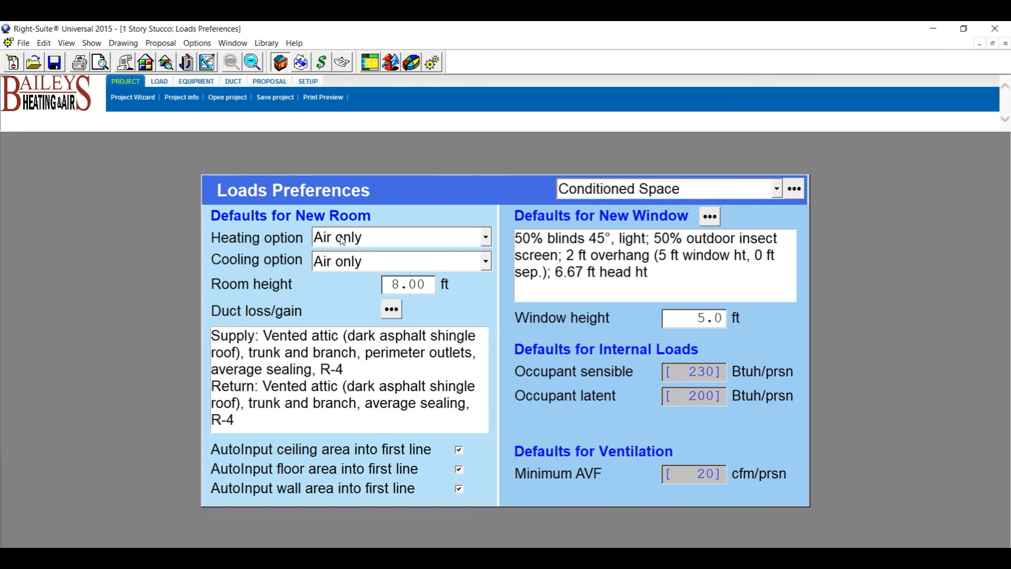
pyautogui.click(485, 238)
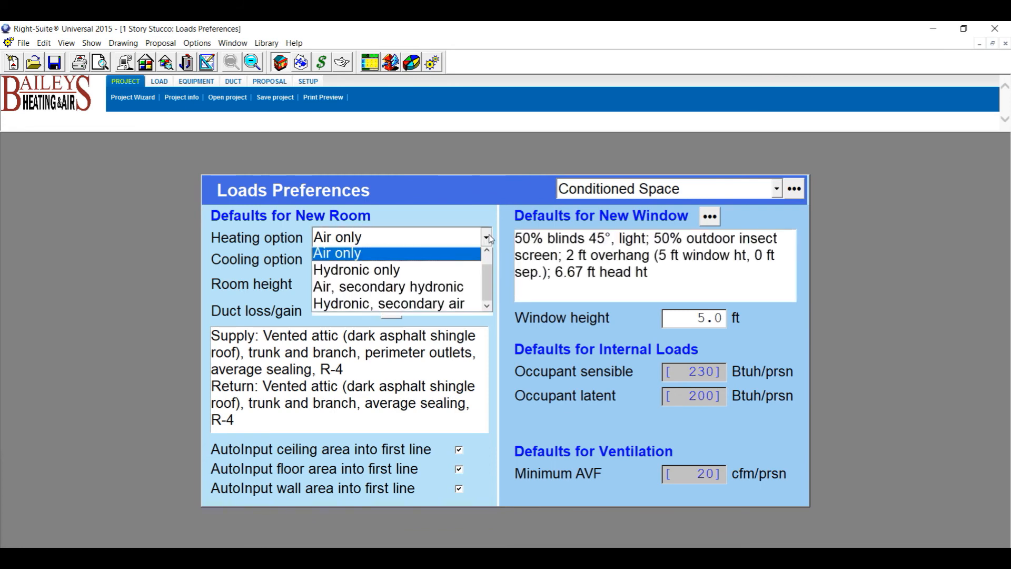
pyautogui.click(381, 256)
pyautogui.click(486, 262)
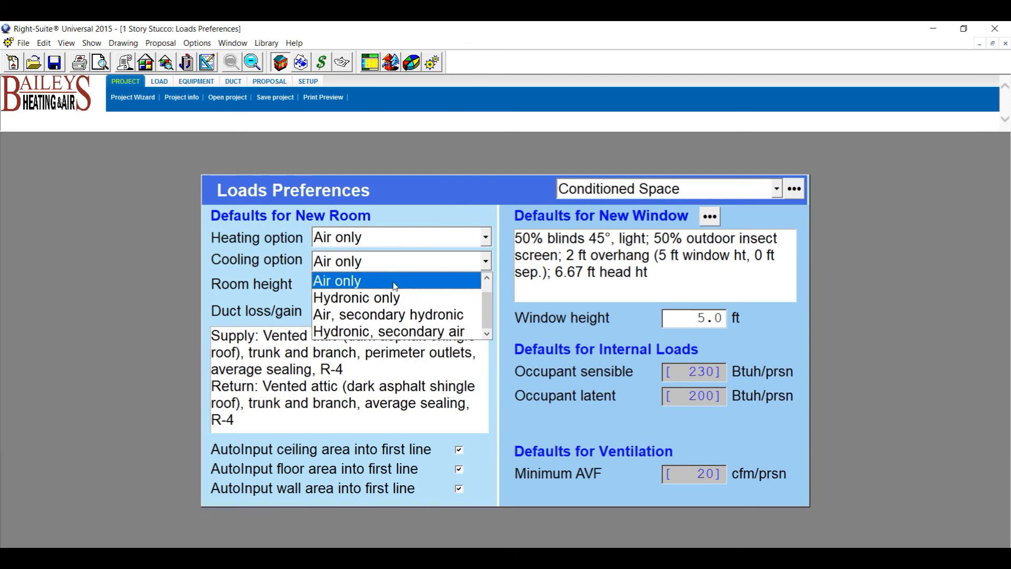
pyautogui.click(435, 281)
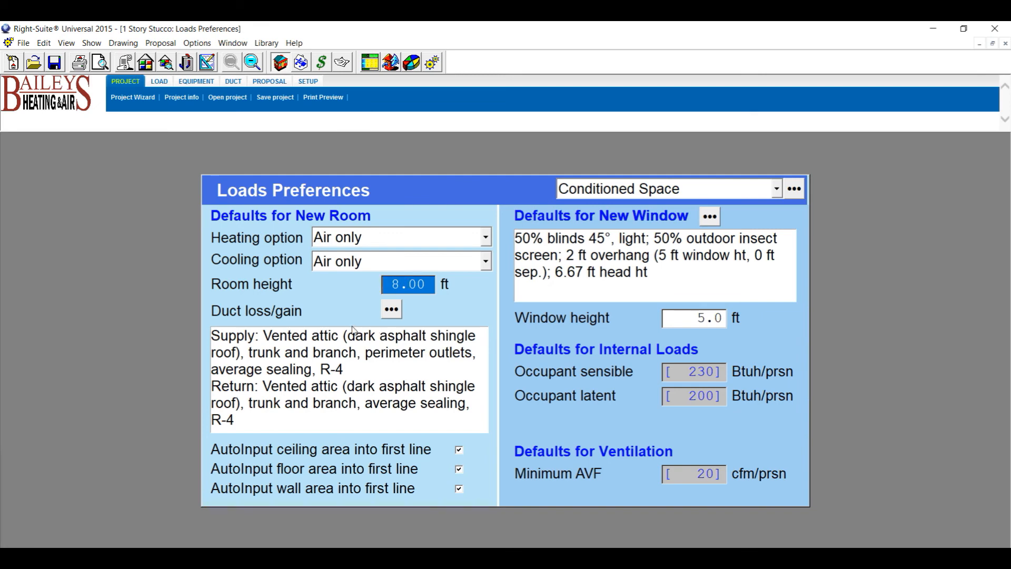
pyautogui.click(393, 310)
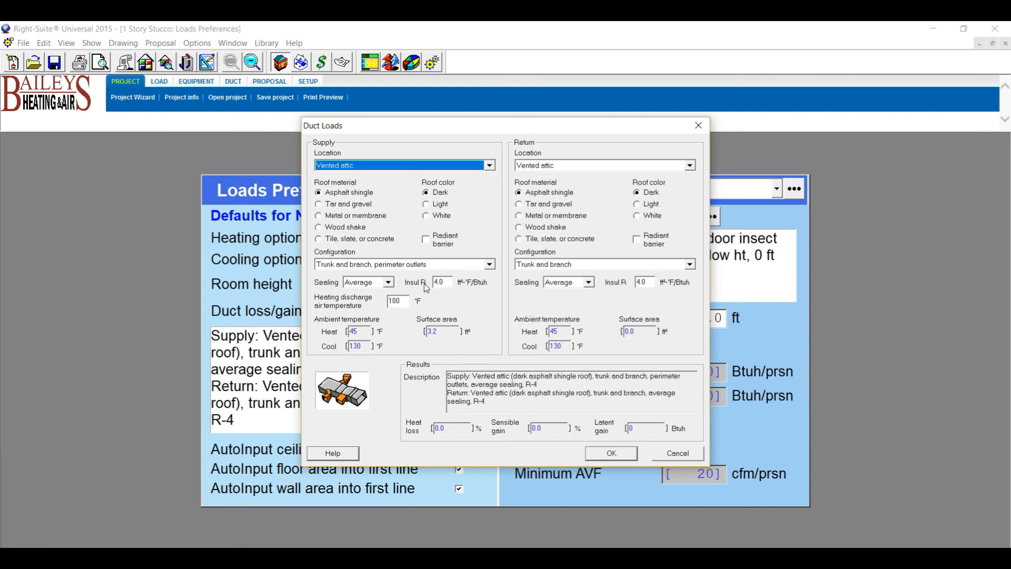
# Keep Average sealing for supply and return ducts and accept the duct loss/gain defaults.
pyautogui.click(390, 283)
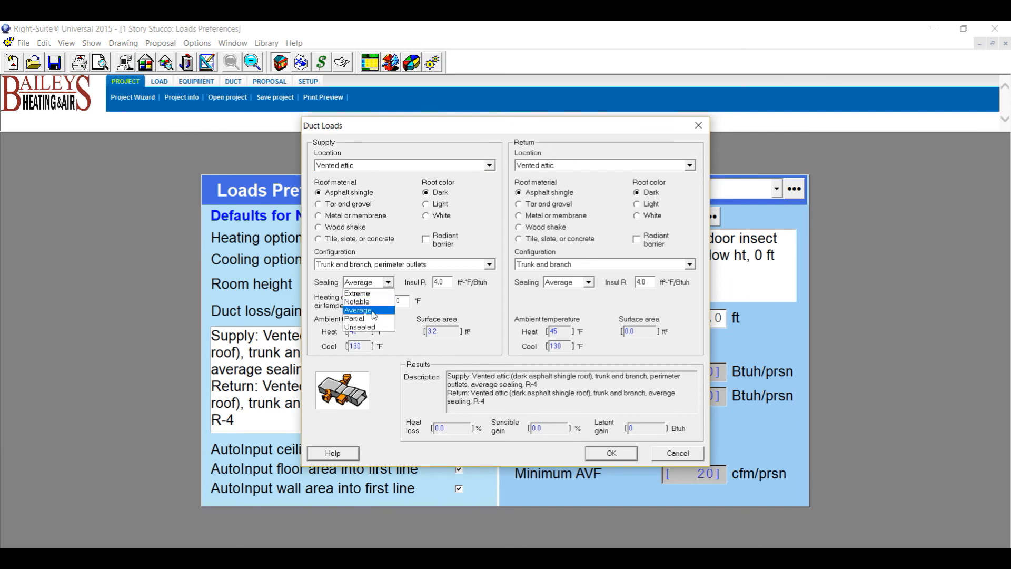
pyautogui.click(374, 311)
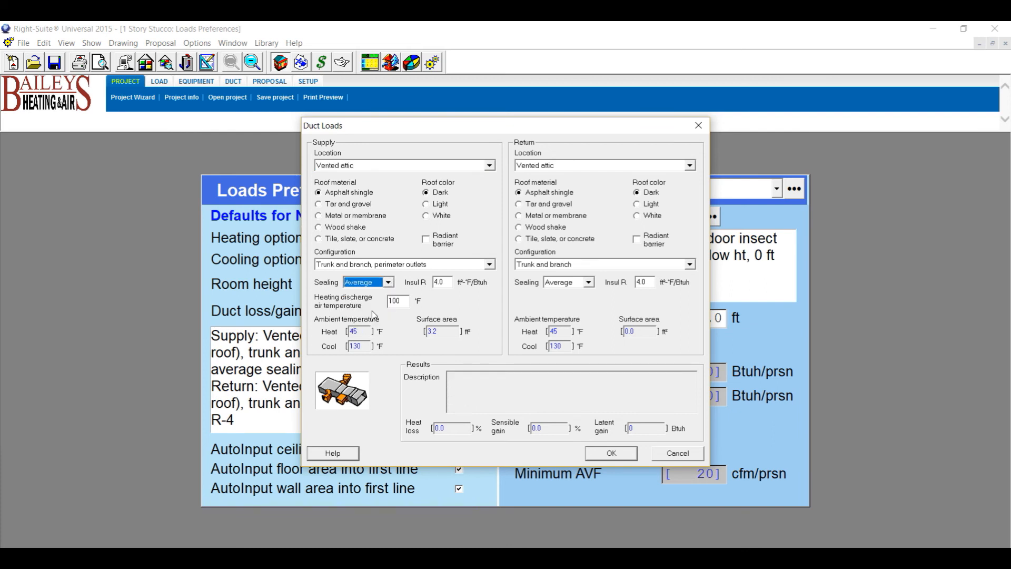
pyautogui.click(589, 283)
pyautogui.click(580, 314)
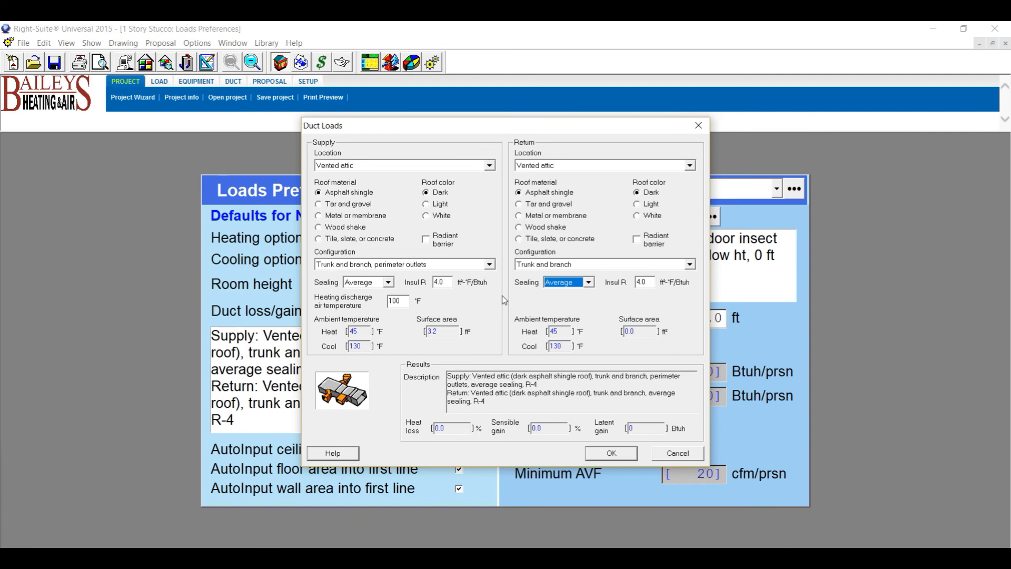
pyautogui.click(389, 283)
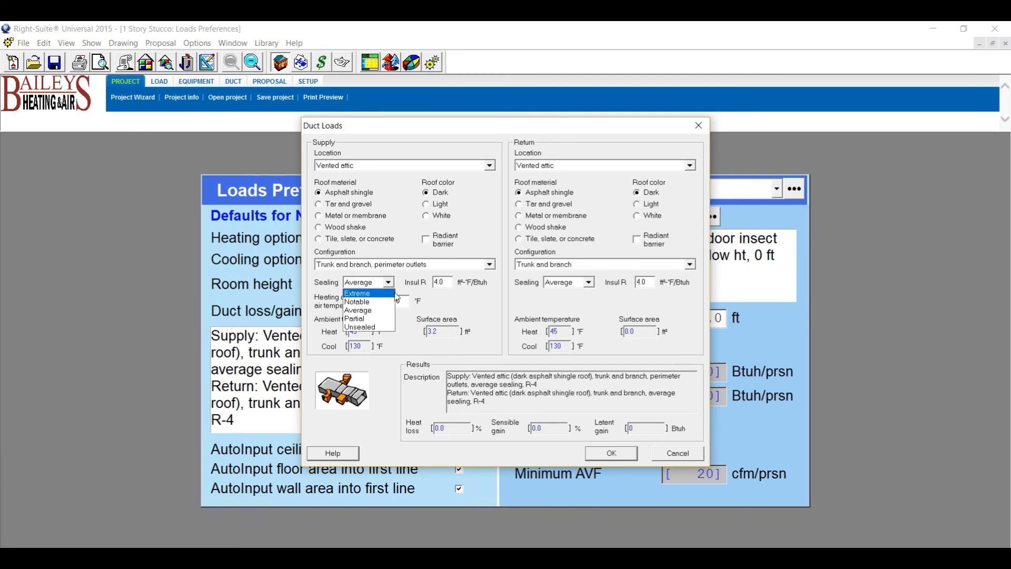
pyautogui.click(367, 311)
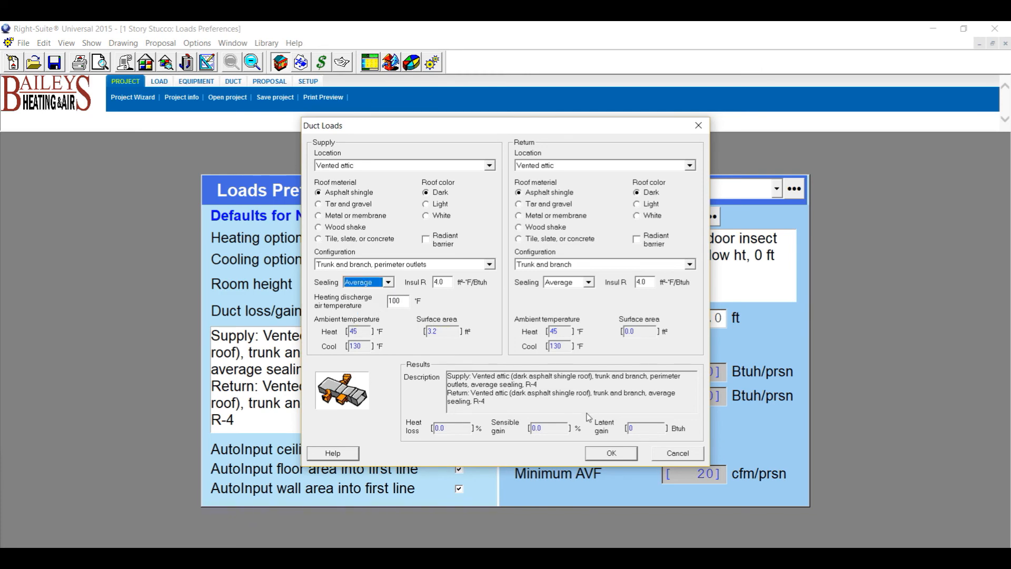
pyautogui.click(619, 458)
pyautogui.click(710, 217)
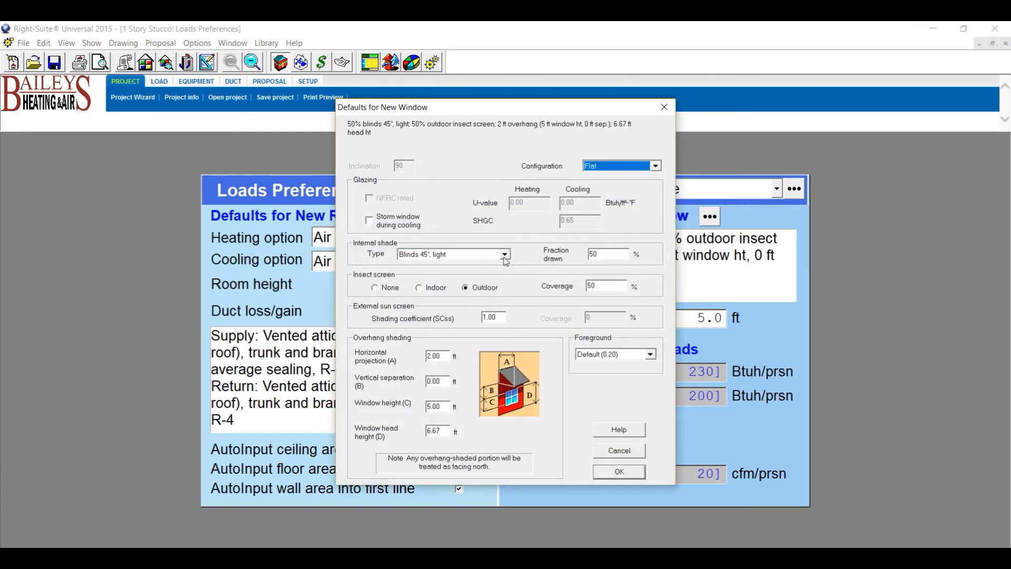
# Keep Blinds 45°, light as the new-window internal shade, accept the defaults, and return to Right-Draw.
pyautogui.click(505, 256)
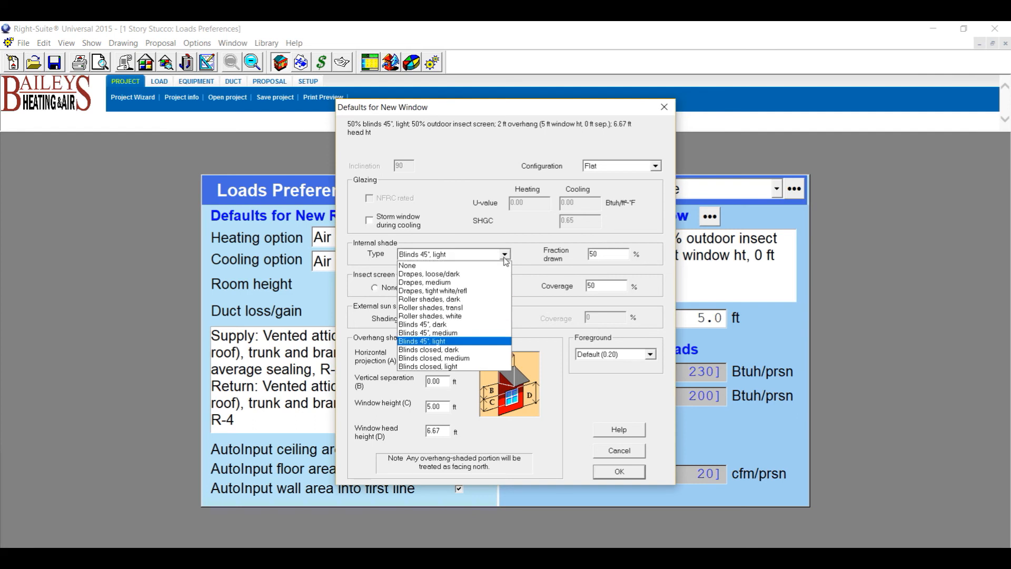
pyautogui.click(448, 344)
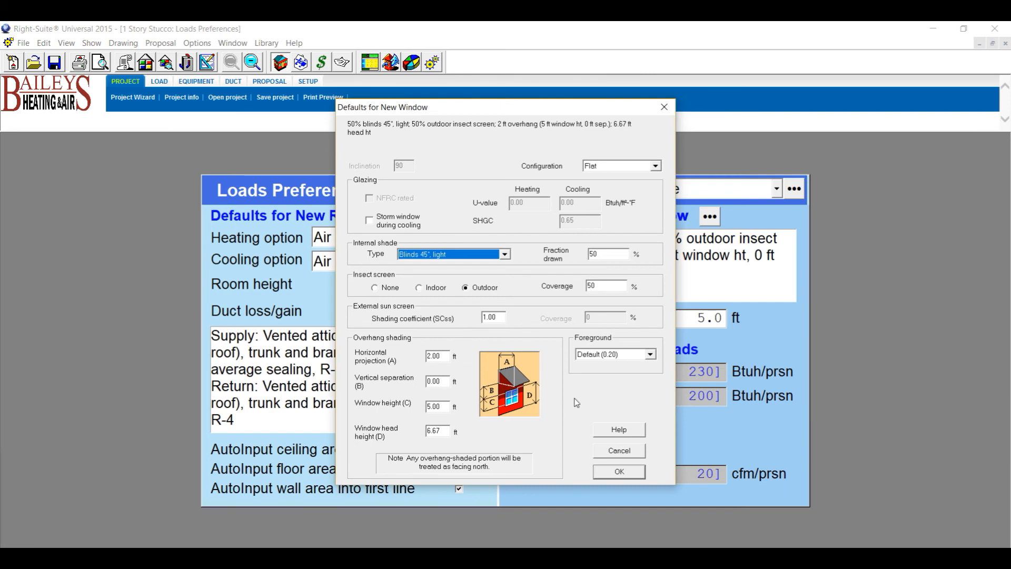
pyautogui.click(620, 472)
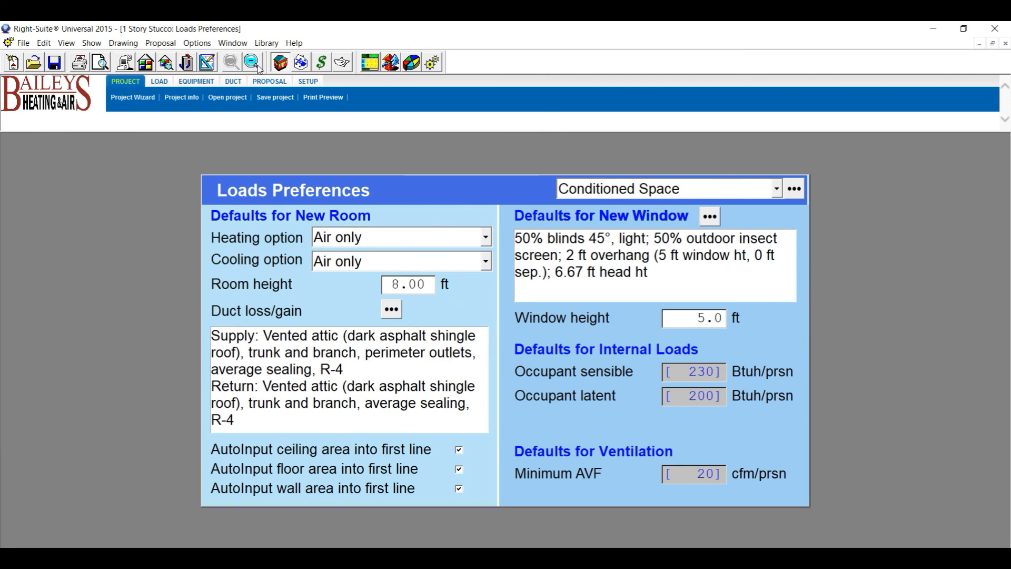
pyautogui.click(207, 63)
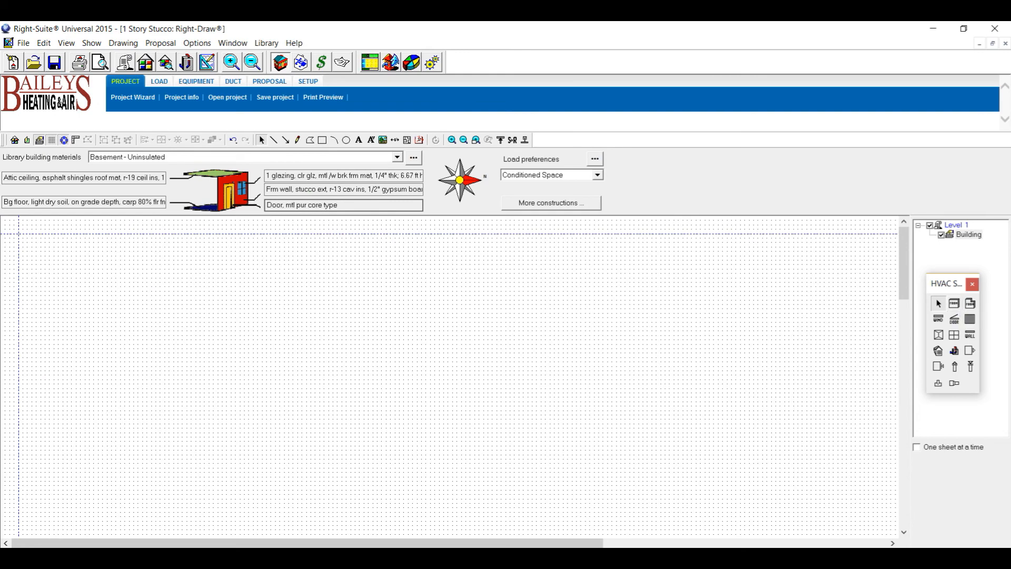
# Check the hand-drawn floor plan sketch in Picture Manager, hide it, and pick the Room tool.
pyautogui.hotkey('alt', 'Tab')
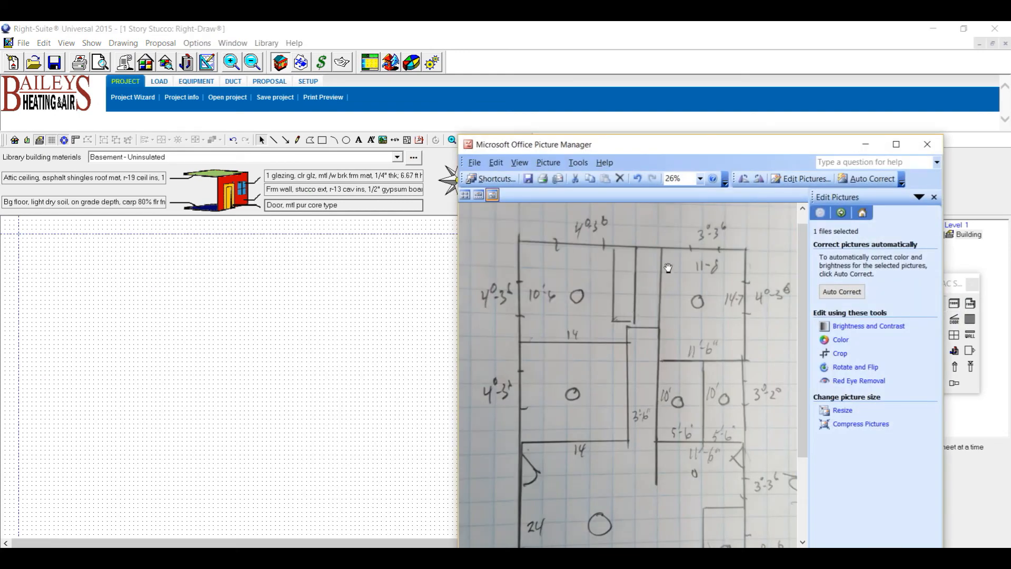
pyautogui.moveTo(802, 384); pyautogui.dragTo(820, 494)
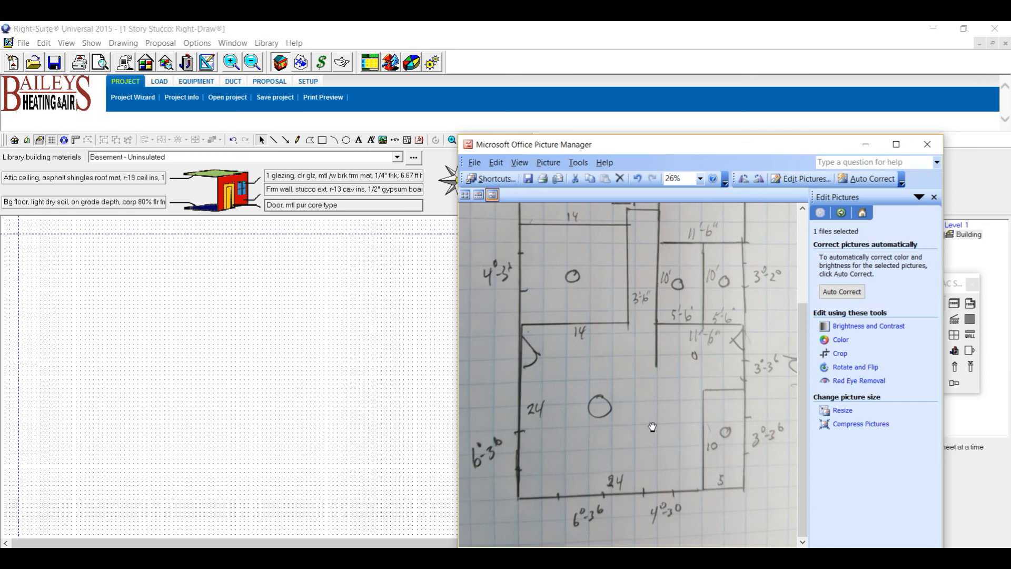
pyautogui.click(866, 144)
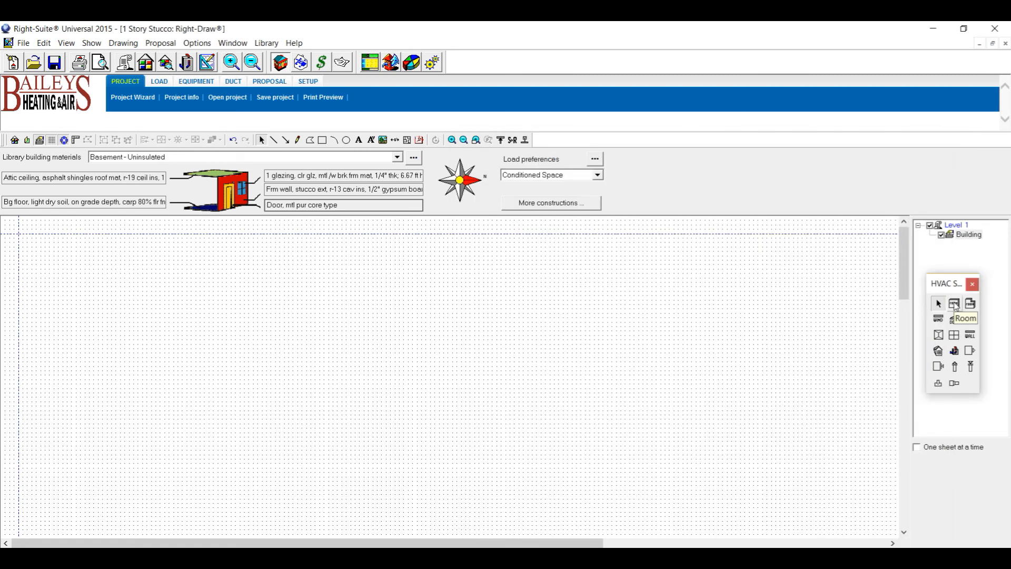
pyautogui.click(955, 304)
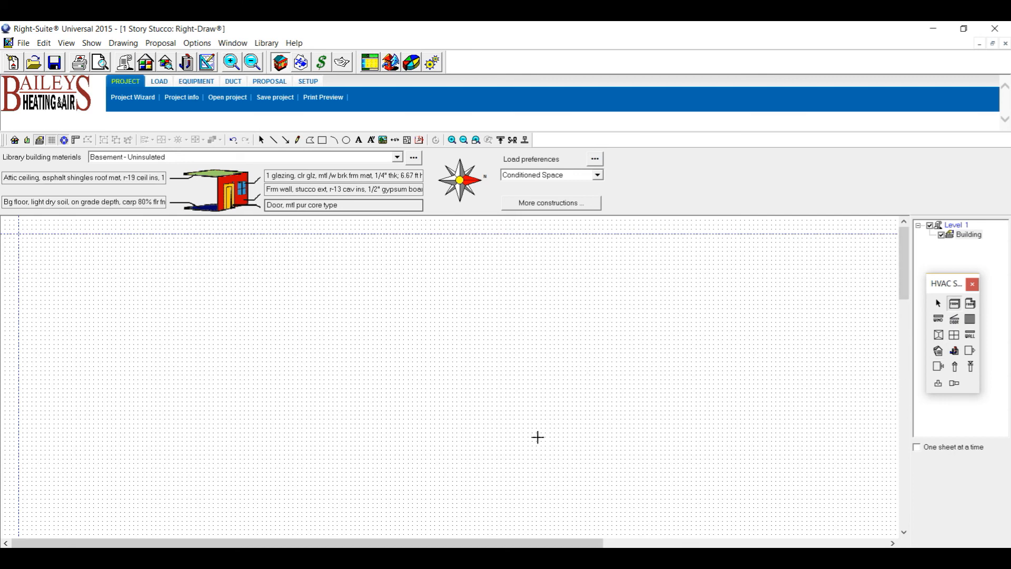
# Drag out Room15 as the first room, then bring the sketch back up for reference.
pyautogui.moveTo(513, 456); pyautogui.dragTo(729, 514)
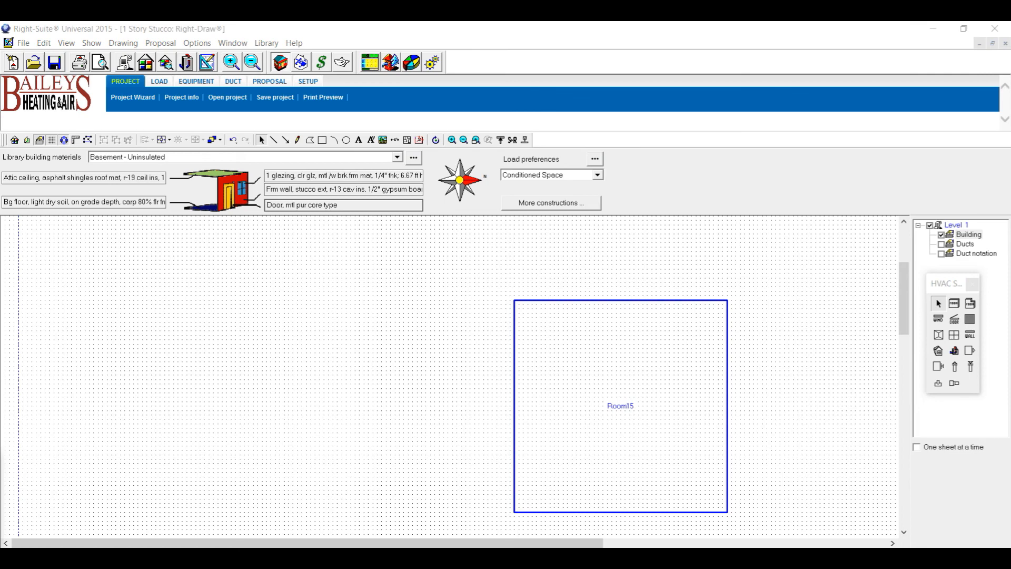
pyautogui.hotkey('alt', 'Tab')
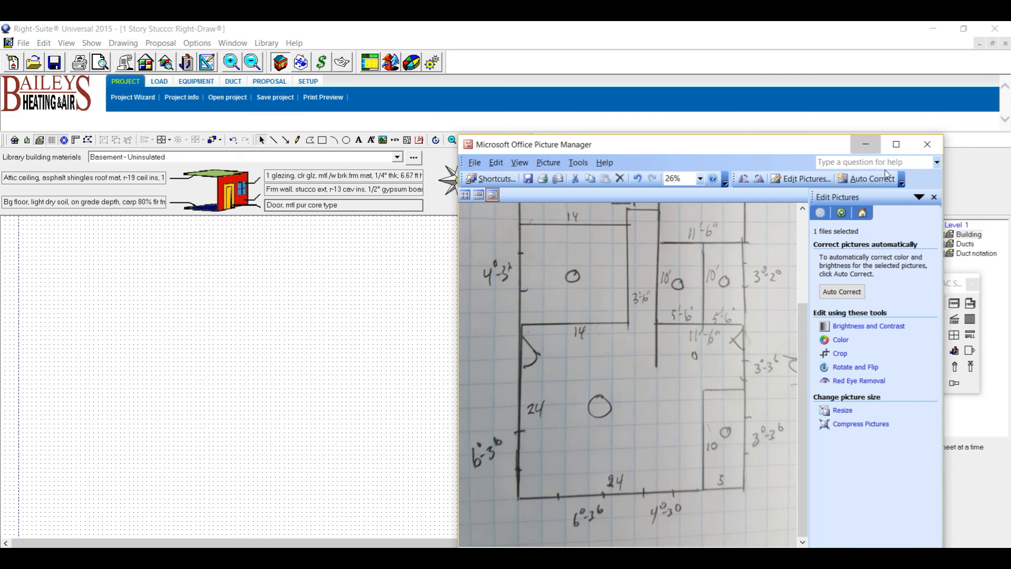
# Draw Room16, about 5'6" by 10'0", against Room15's lower right corner, then recheck the sketch.
pyautogui.click(865, 144)
pyautogui.click(954, 303)
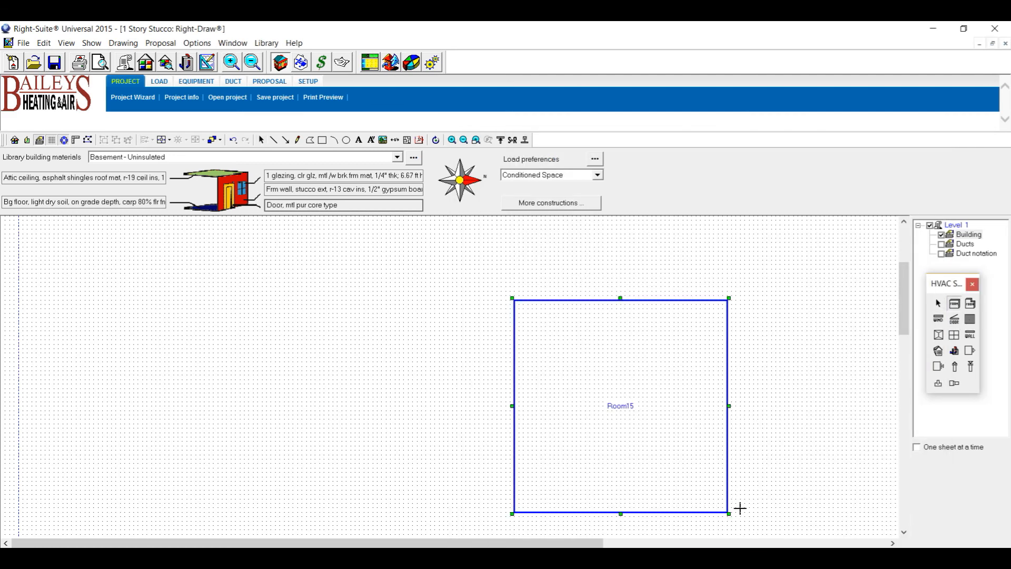
pyautogui.moveTo(729, 512); pyautogui.dragTo(772, 423)
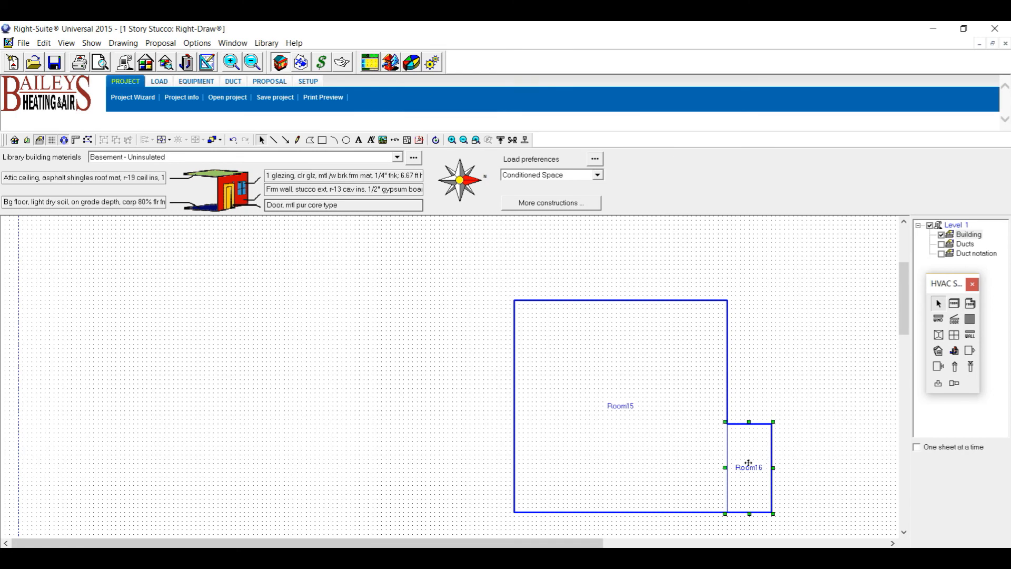
pyautogui.scroll(3, 749, 466)
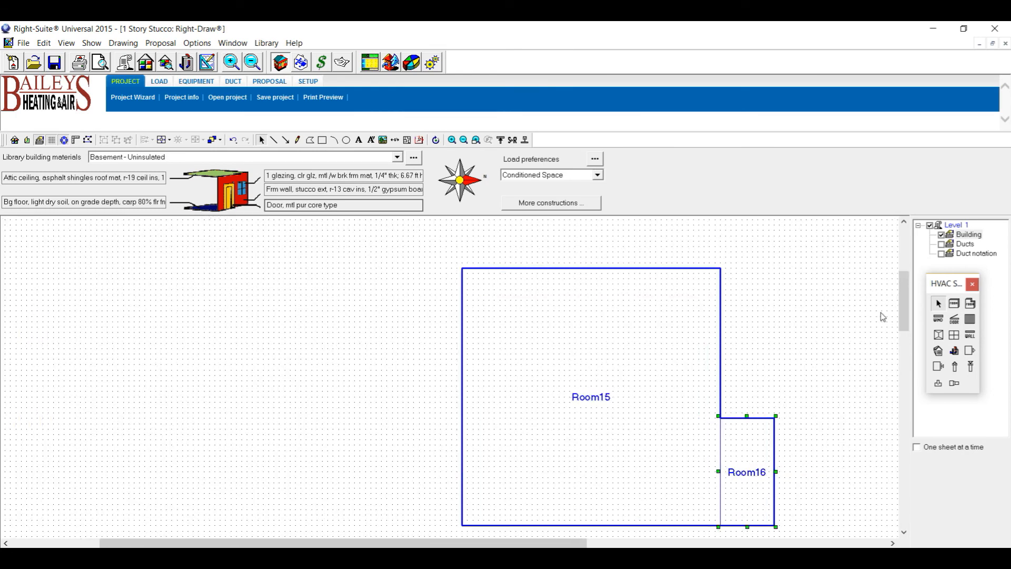
pyautogui.moveTo(556, 540); pyautogui.dragTo(650, 541)
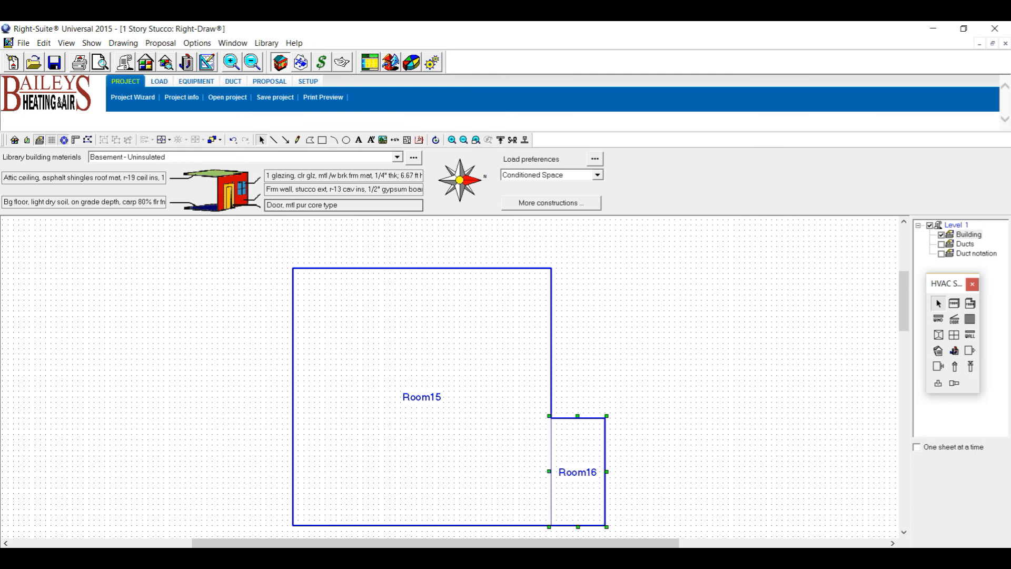
pyautogui.hotkey('alt', 'Tab')
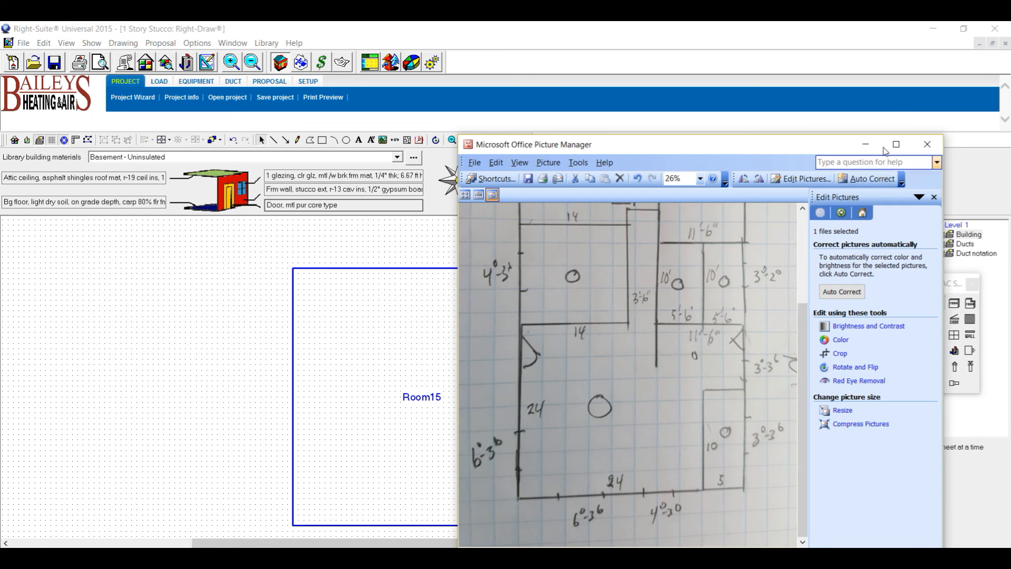
# Draw Room17 upward from Room16's top-right corner.
pyautogui.click(866, 144)
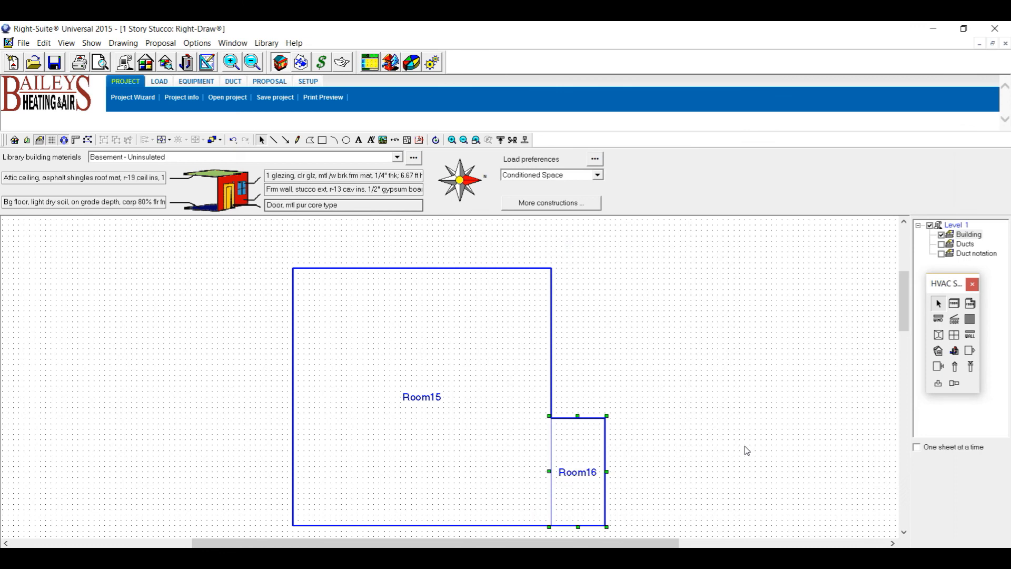
pyautogui.click(955, 304)
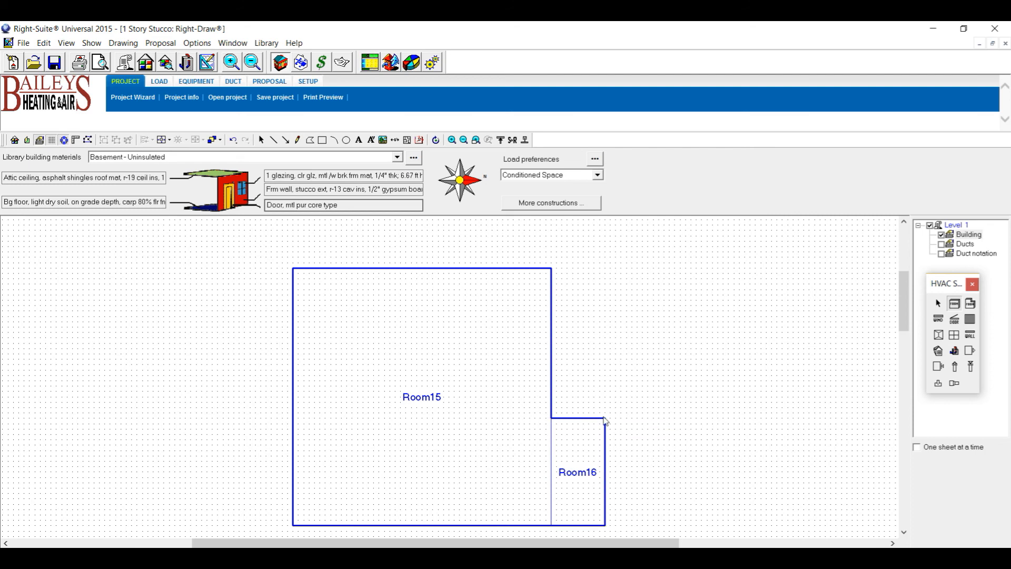
pyautogui.moveTo(605, 420); pyautogui.dragTo(481, 269)
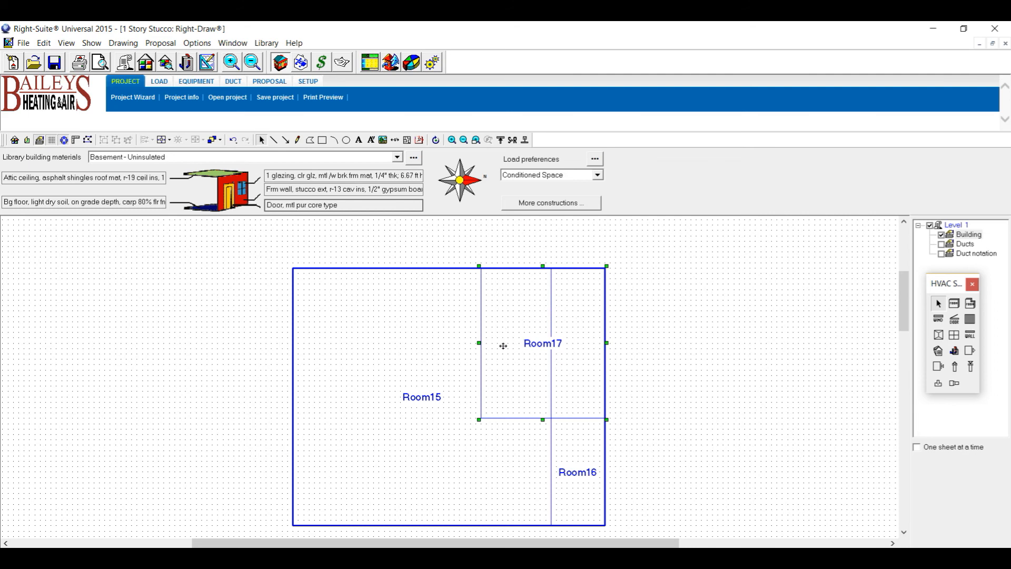
# Move Room15's corner point so it fits around Room17, then recheck the sketch.
pyautogui.click(345, 374)
pyautogui.click(89, 141)
pyautogui.scroll(4, 553, 272)
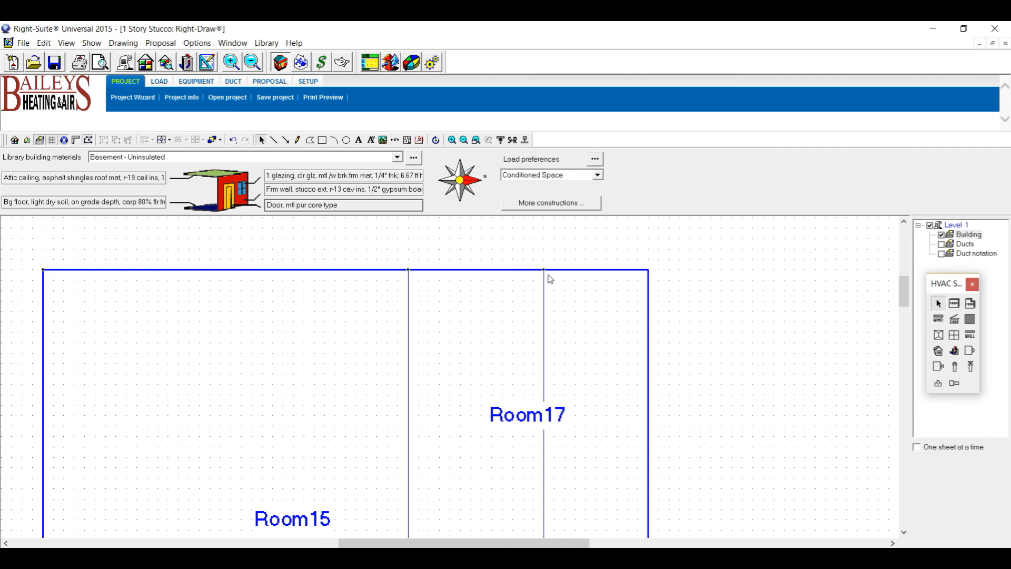
pyautogui.moveTo(541, 292); pyautogui.dragTo(409, 457)
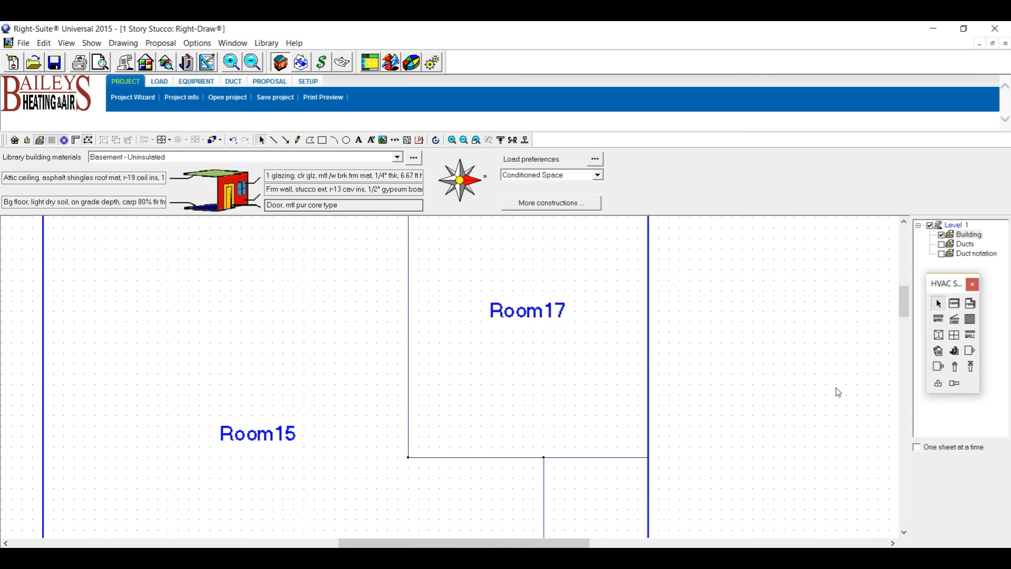
pyautogui.scroll(-3, 426, 325)
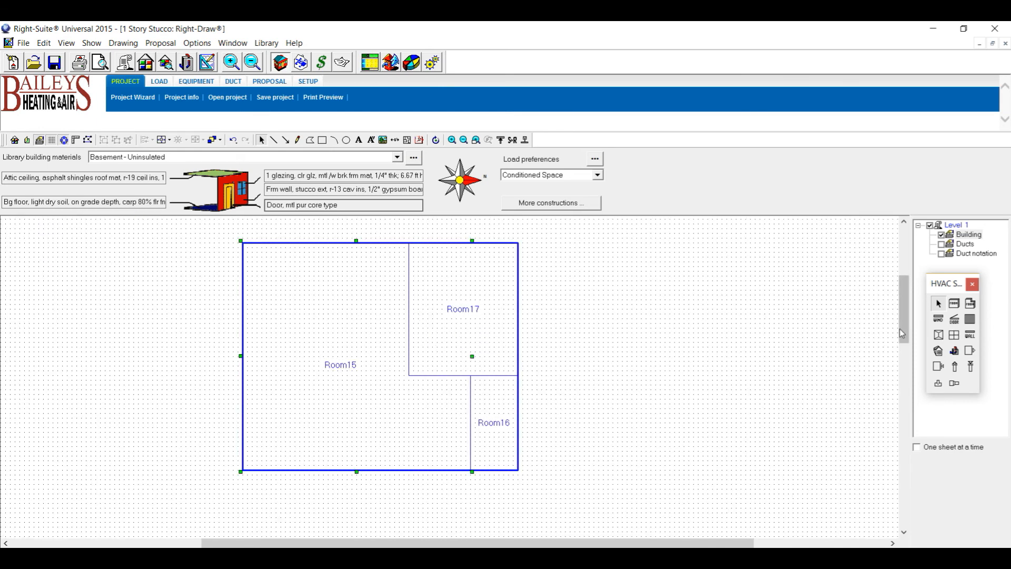
pyautogui.moveTo(906, 332); pyautogui.dragTo(907, 320)
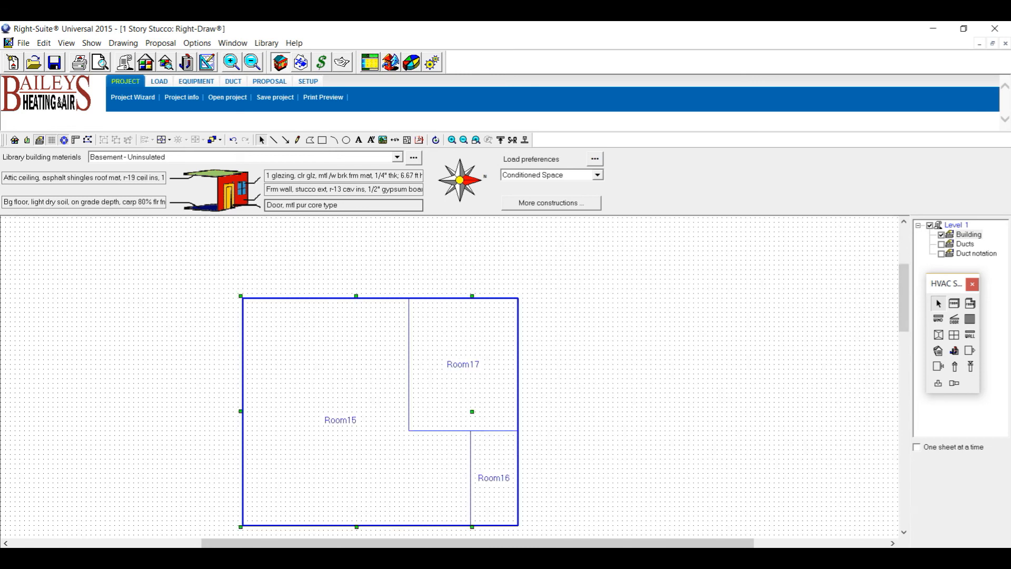
pyautogui.hotkey('alt', 'Tab')
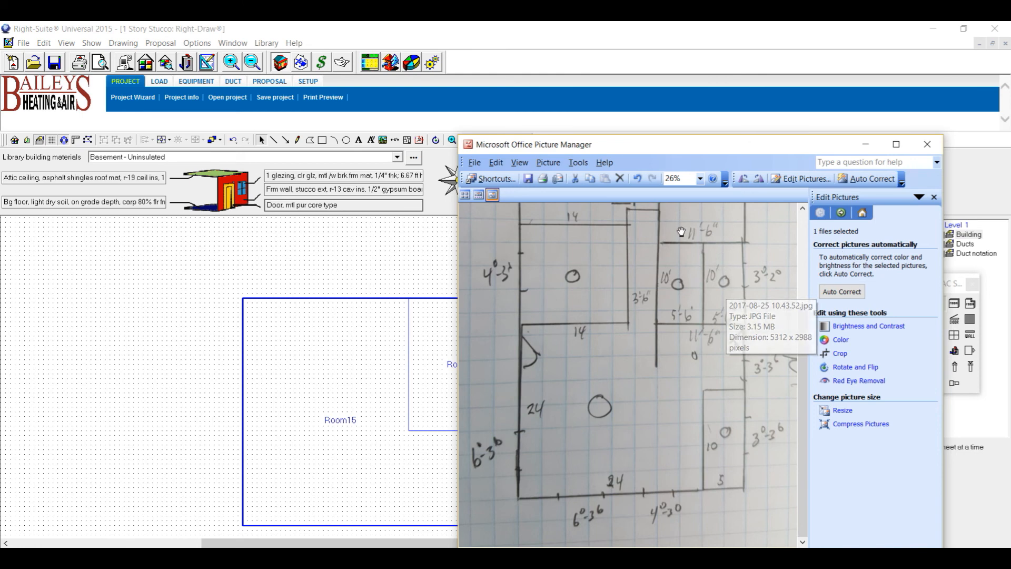
# Draw Room18 at the top right, then Room19 just to its left.
pyautogui.click(866, 145)
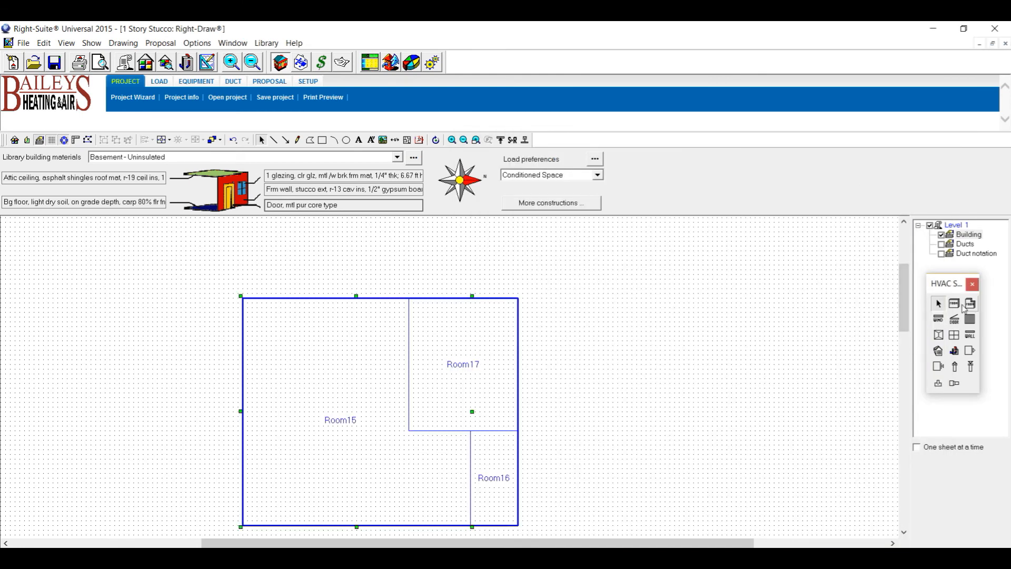
pyautogui.click(955, 304)
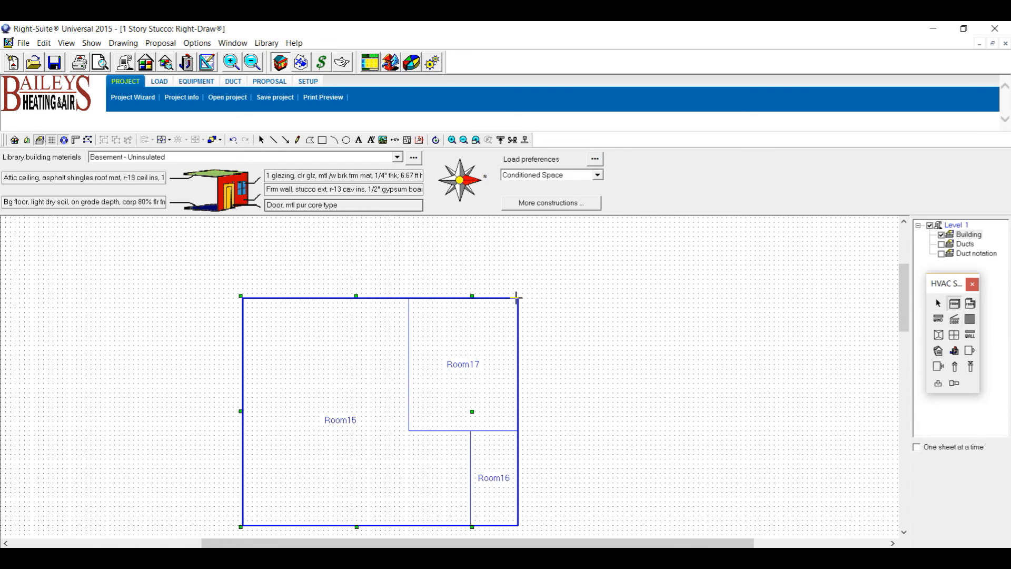
pyautogui.moveTo(520, 300); pyautogui.dragTo(465, 279)
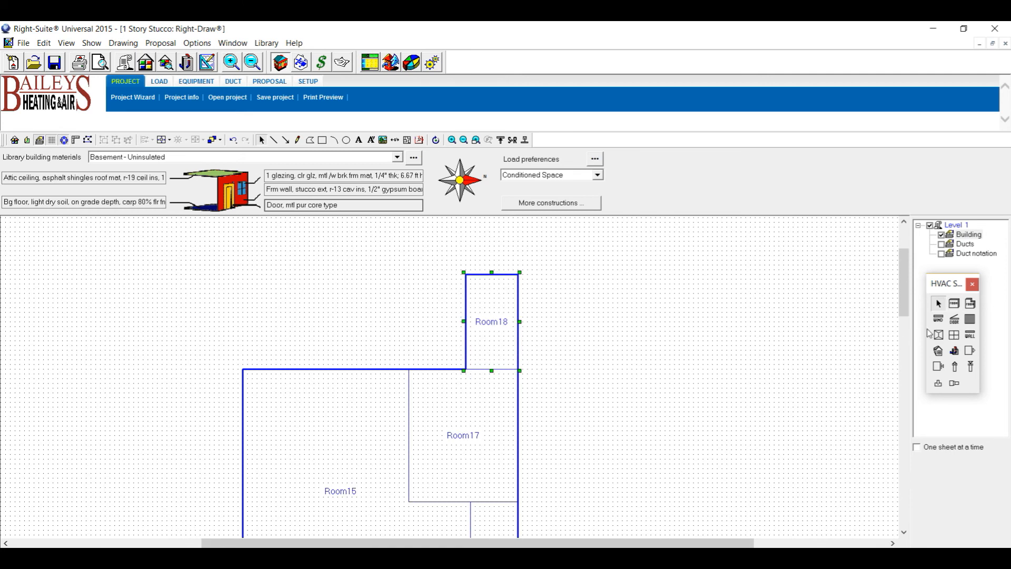
pyautogui.click(955, 304)
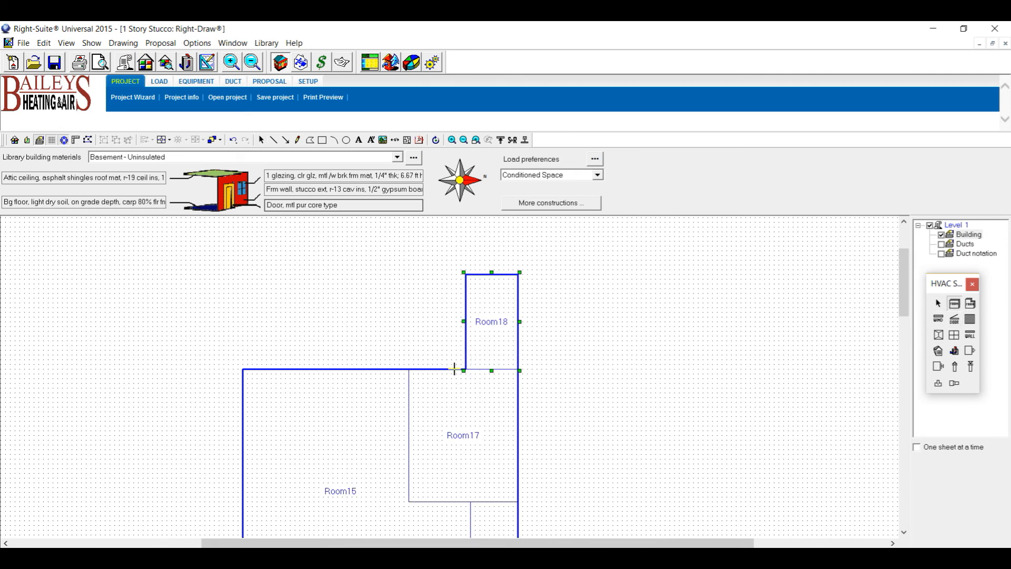
pyautogui.moveTo(456, 367); pyautogui.dragTo(407, 268)
pyautogui.moveTo(408, 272); pyautogui.dragTo(404, 269)
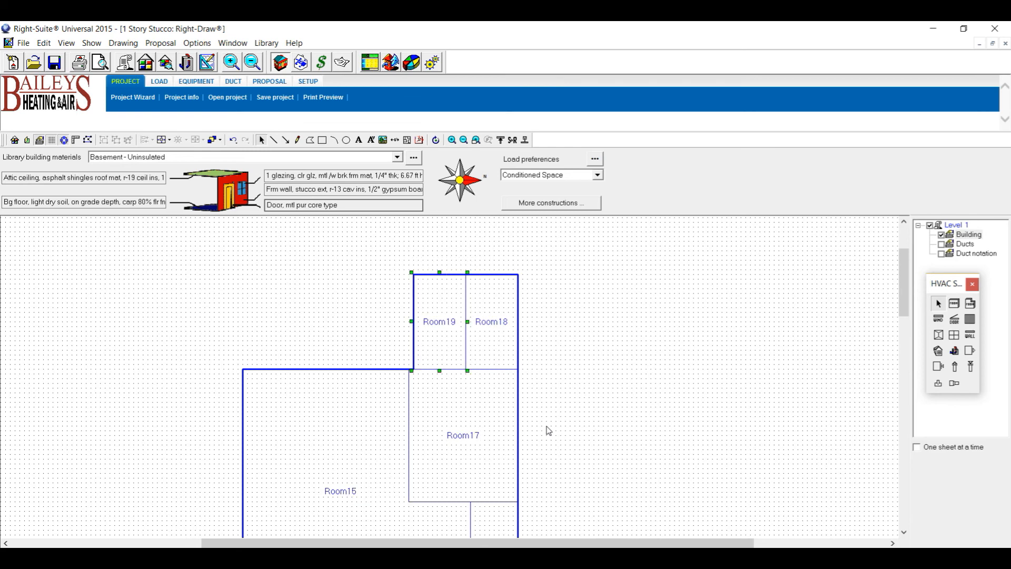
pyautogui.click(560, 323)
pyautogui.click(122, 43)
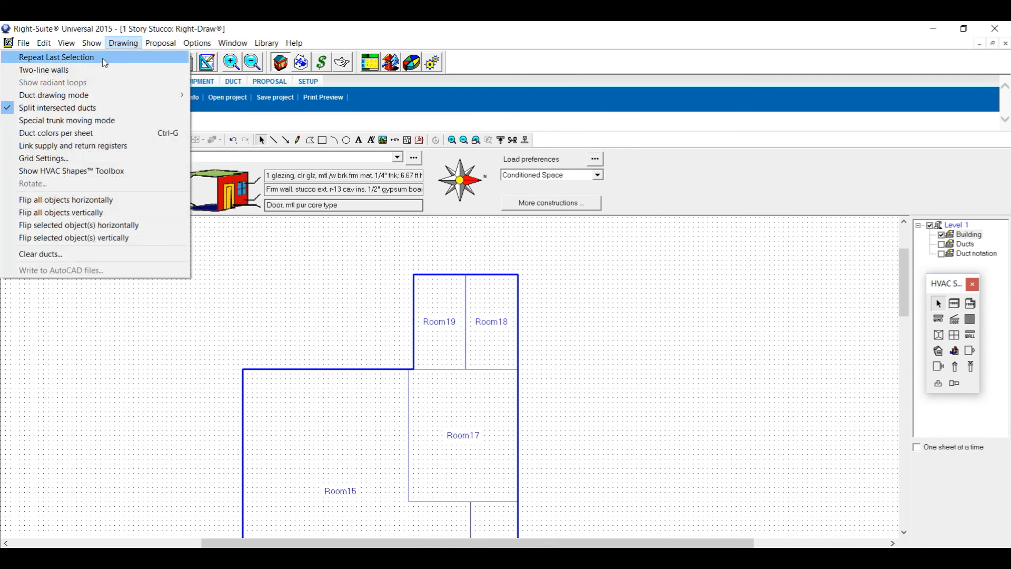
pyautogui.click(68, 158)
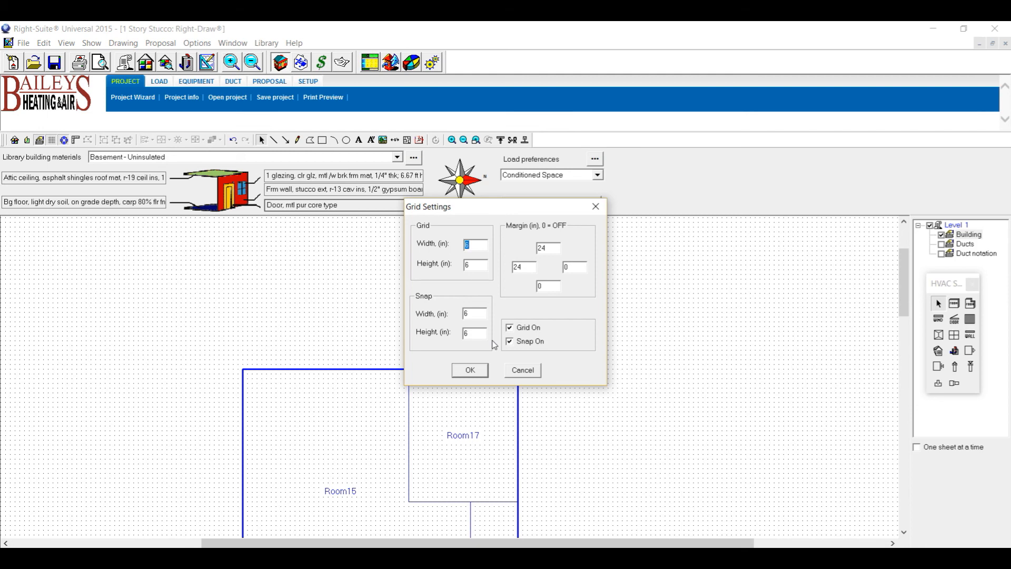
pyautogui.click(471, 371)
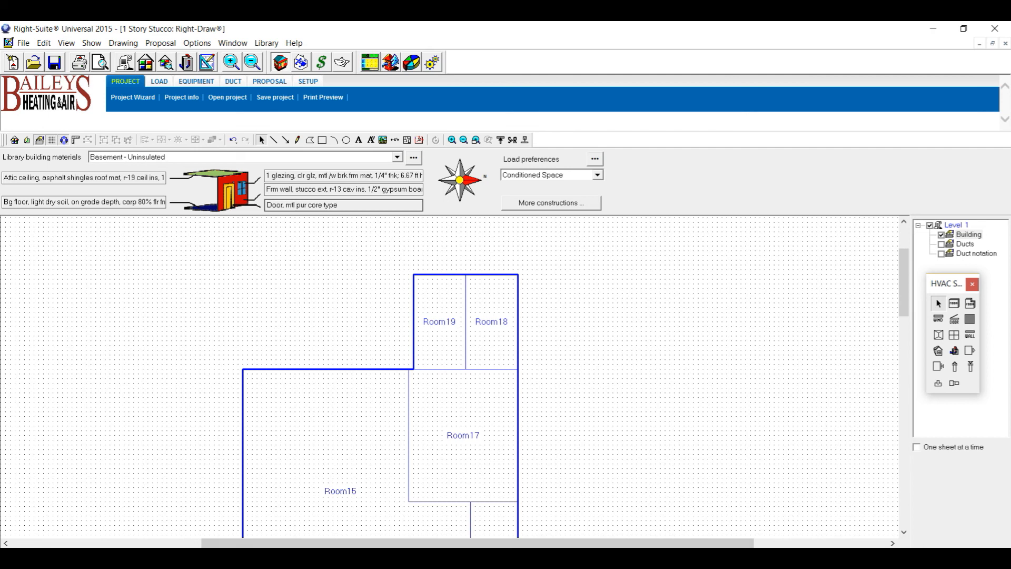
# Draw a narrow Room20 up from the corner beside Room19, then bring the sketch back up.
pyautogui.hotkey('alt', 'Tab')
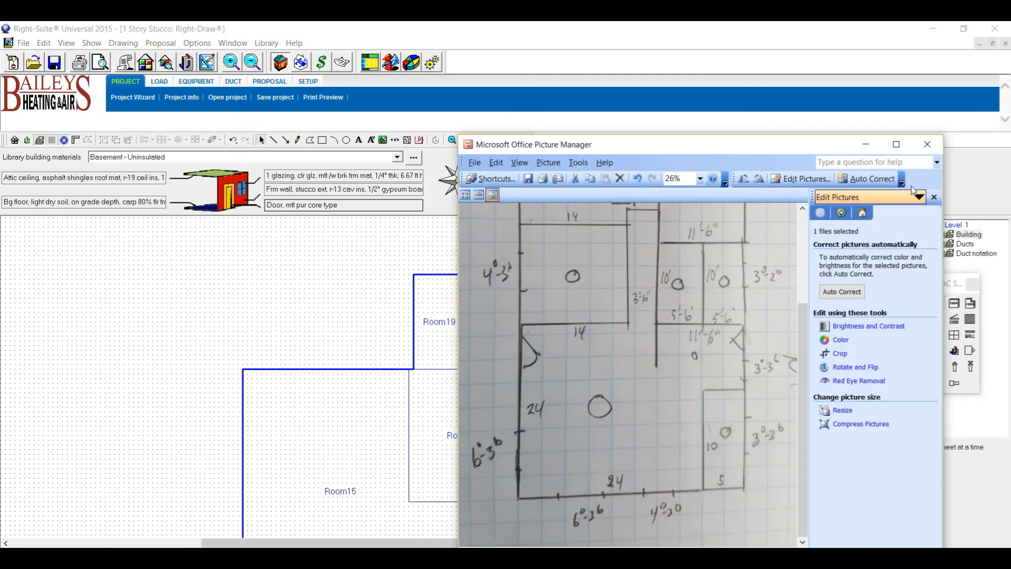
pyautogui.click(866, 143)
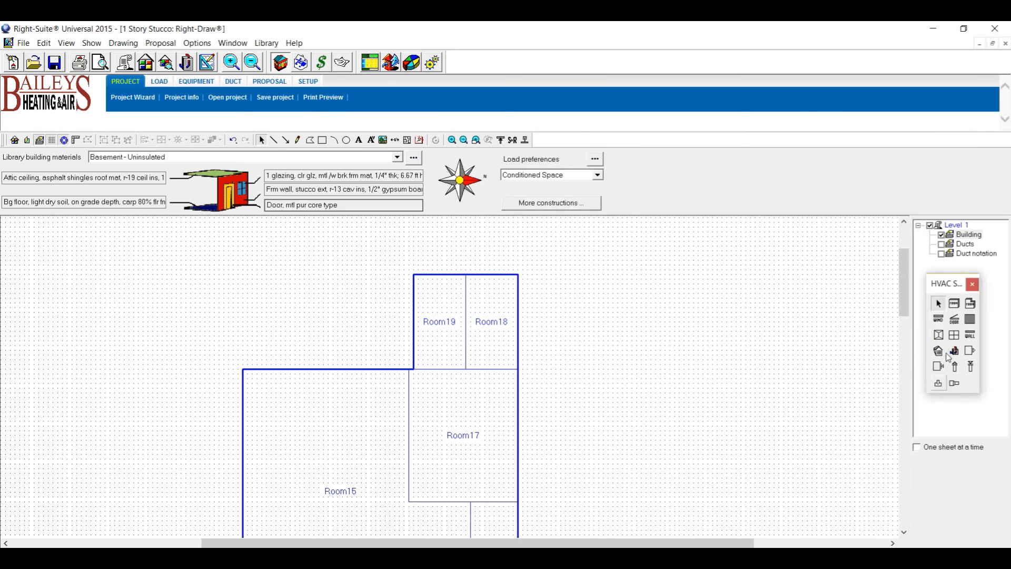
pyautogui.click(955, 304)
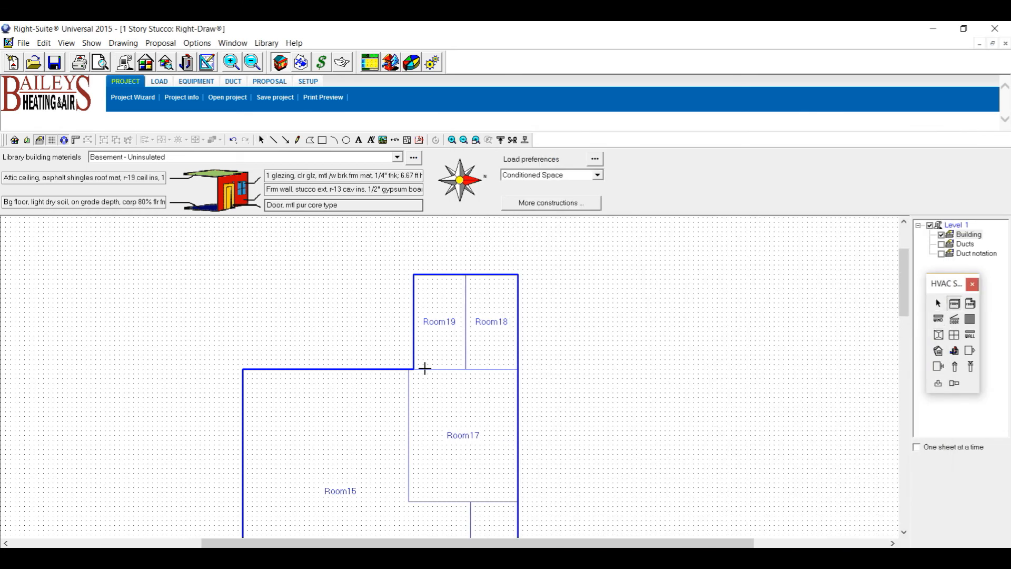
pyautogui.moveTo(412, 369); pyautogui.dragTo(381, 248)
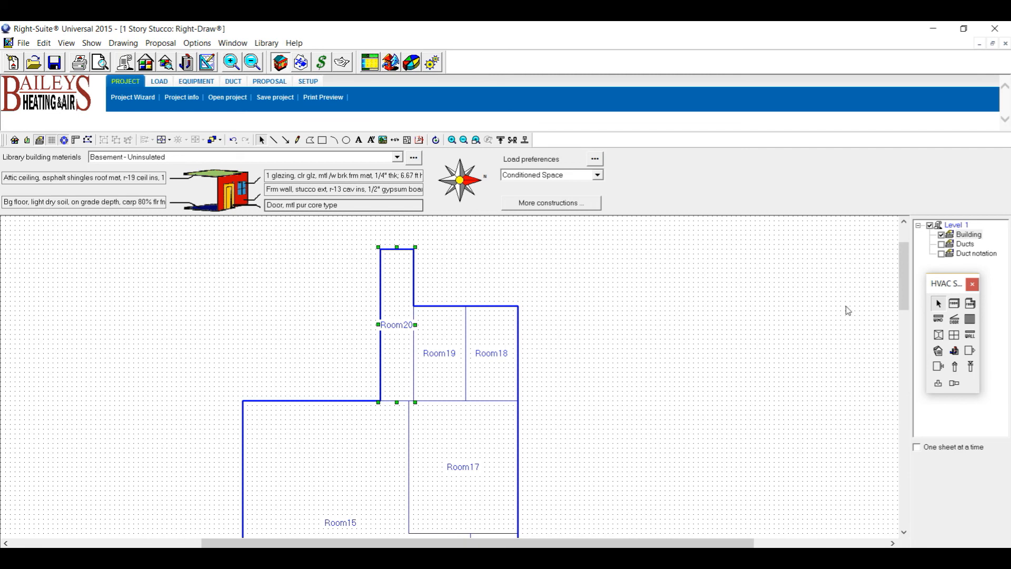
pyautogui.scroll(2, 911, 273)
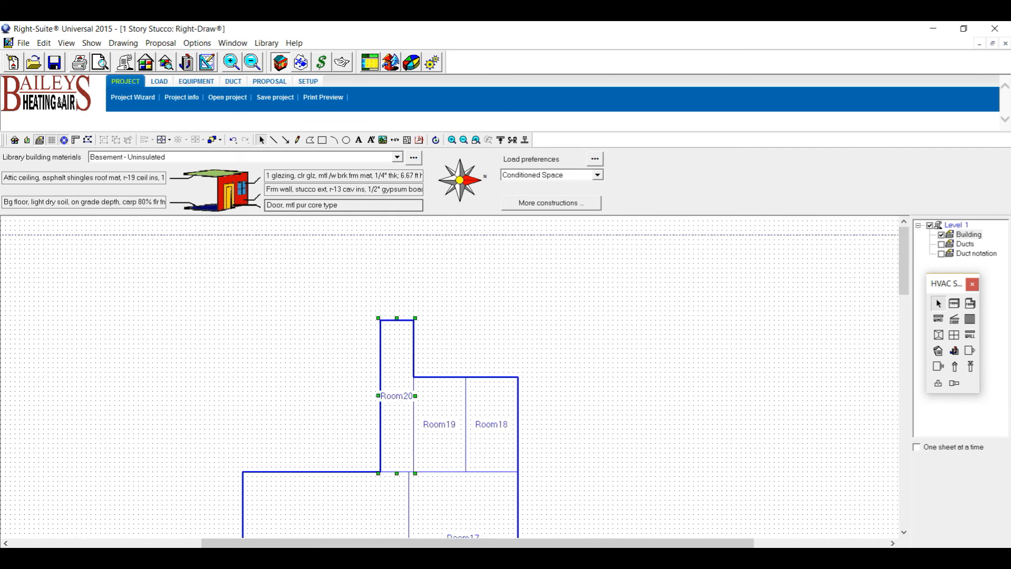
pyautogui.click(674, 501)
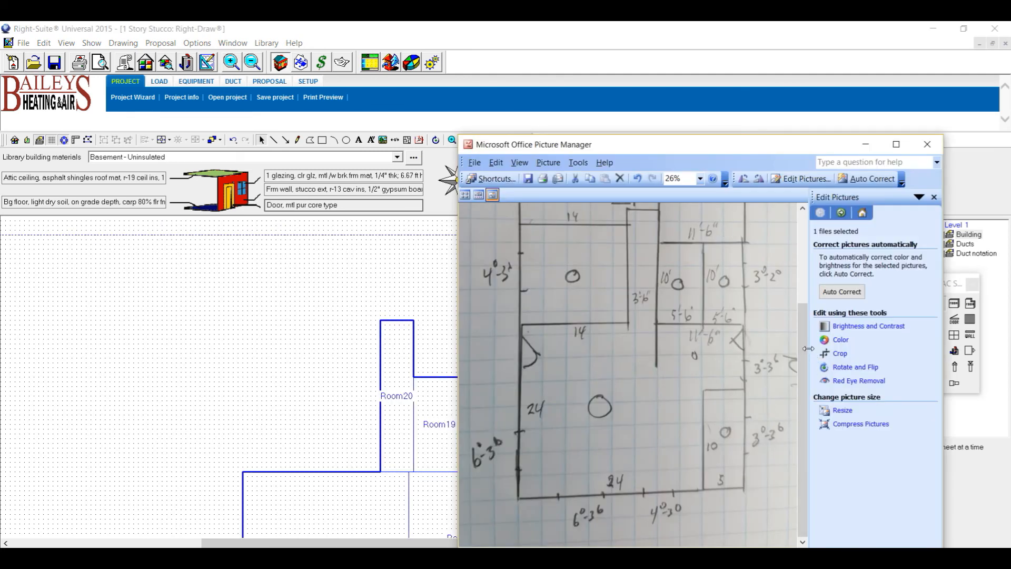
pyautogui.moveTo(804, 346); pyautogui.dragTo(805, 256)
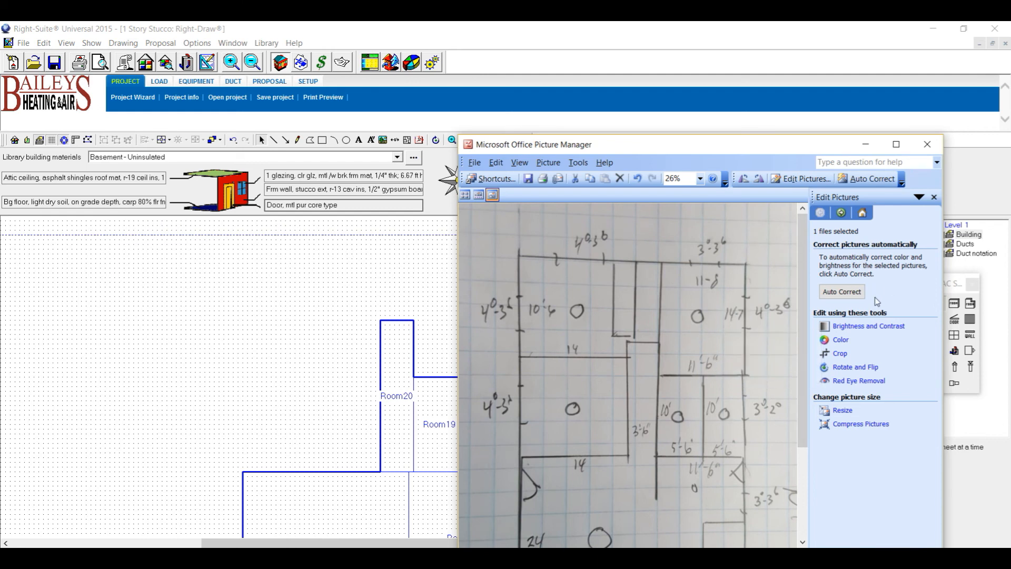
# Draw Room21 above Room19 and Room18.
pyautogui.click(866, 145)
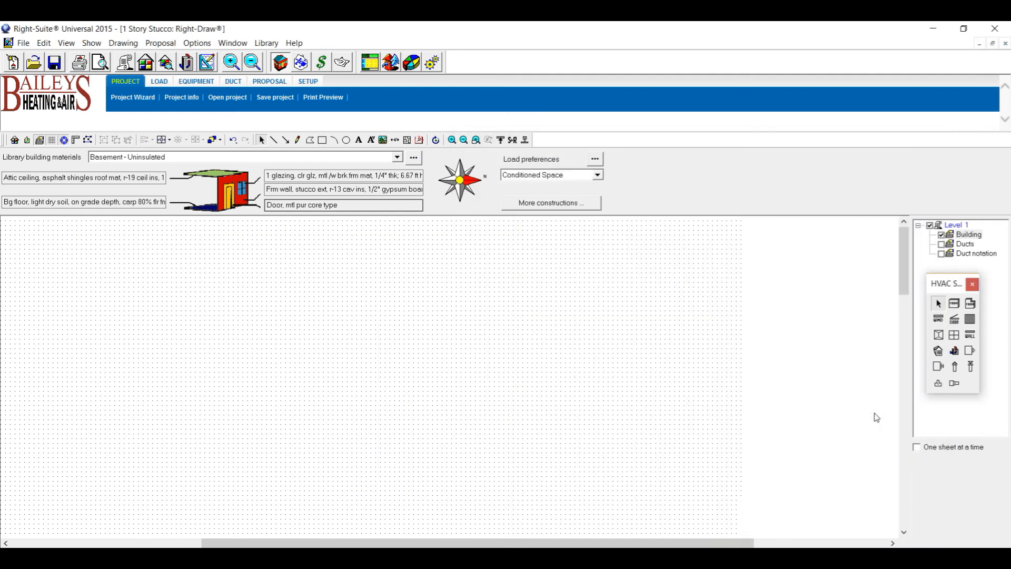
pyautogui.click(955, 304)
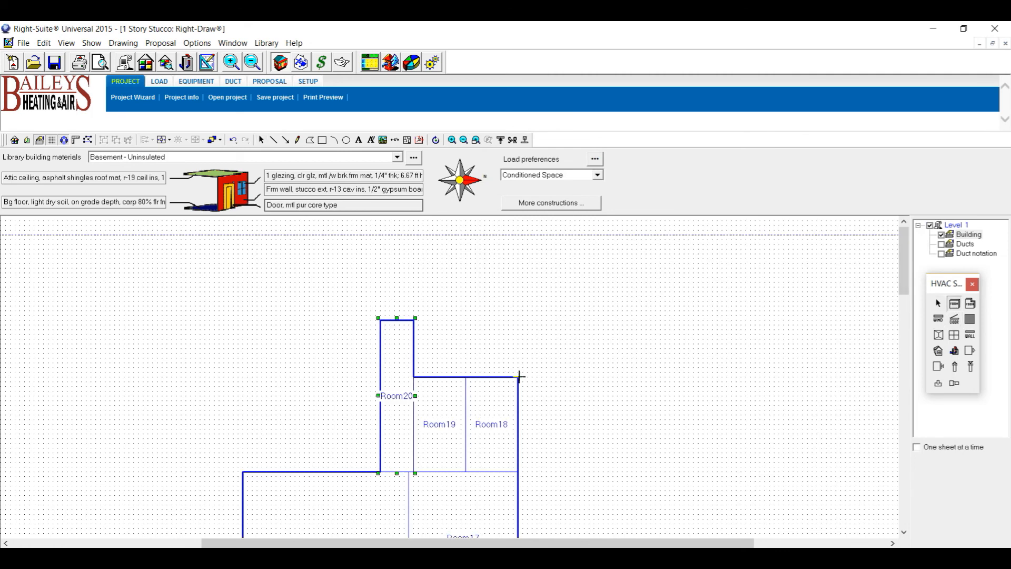
pyautogui.moveTo(518, 377); pyautogui.dragTo(408, 212)
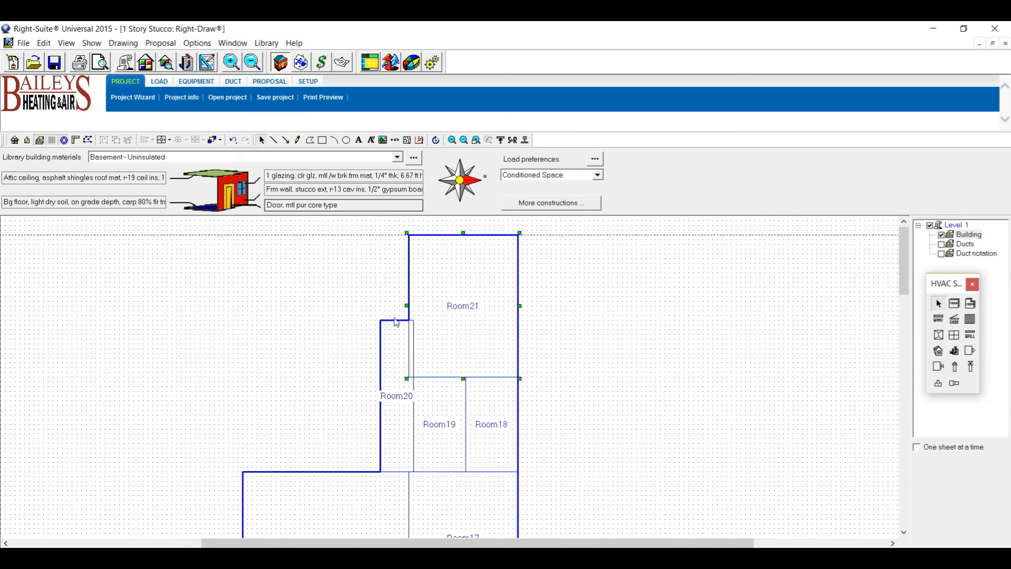
# Shift Room19's left wall slightly left to widen Room20, then bring the sketch back up.
pyautogui.click(398, 417)
pyautogui.click(422, 431)
pyautogui.moveTo(411, 424); pyautogui.dragTo(407, 424)
pyautogui.click(723, 421)
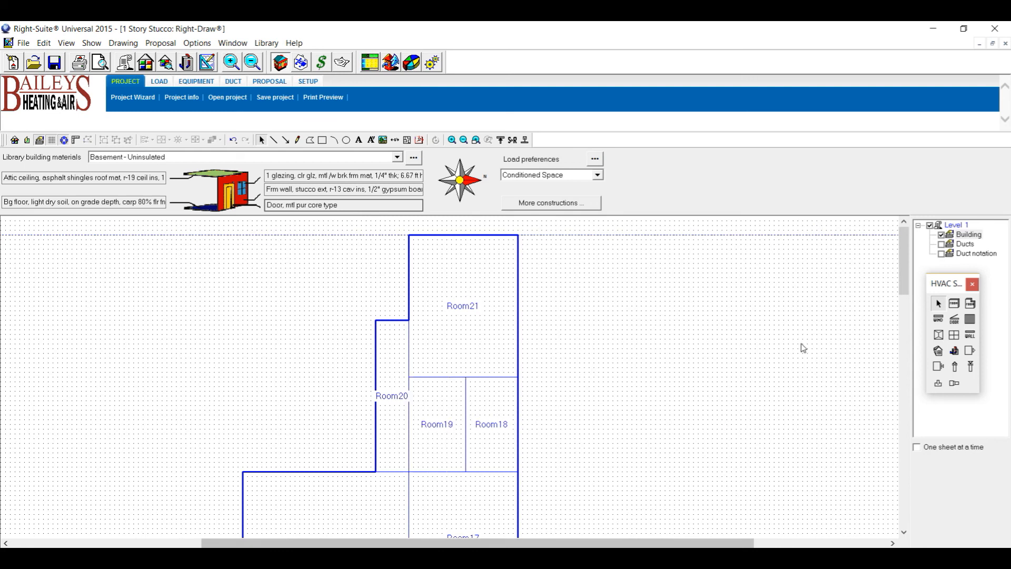
pyautogui.moveTo(903, 285); pyautogui.dragTo(890, 244)
pyautogui.hotkey('alt', 'Tab')
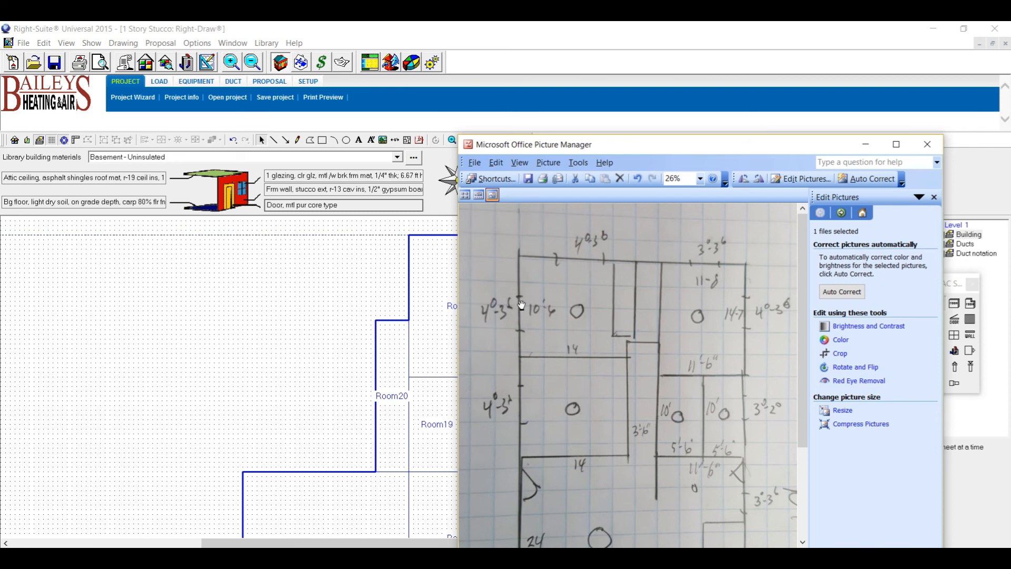
# Draw small Room22 at the plan's top left and Room23 to its left.
pyautogui.scroll(-6, 684, 428)
pyautogui.scroll(5, 684, 429)
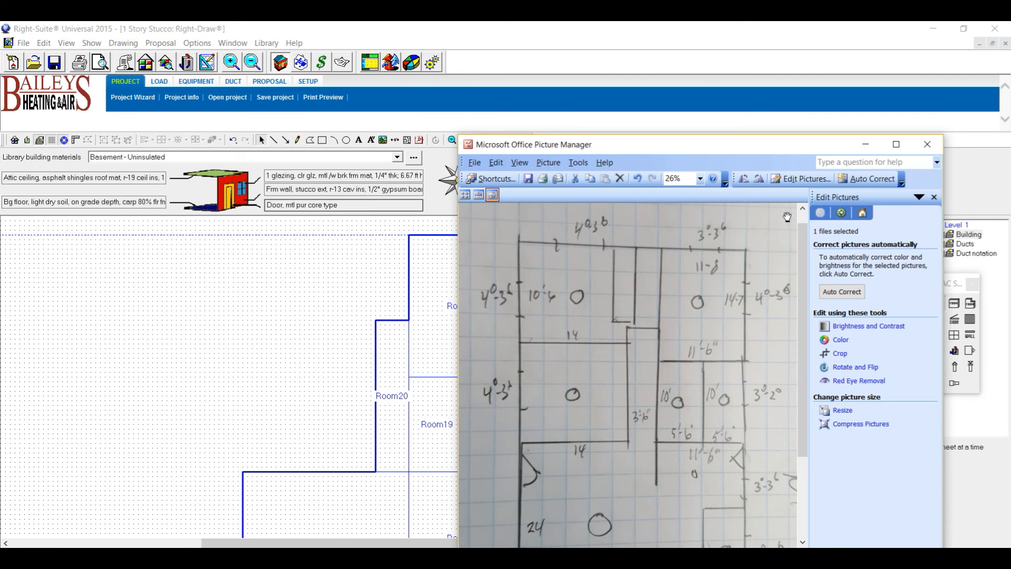
pyautogui.click(870, 148)
pyautogui.click(955, 303)
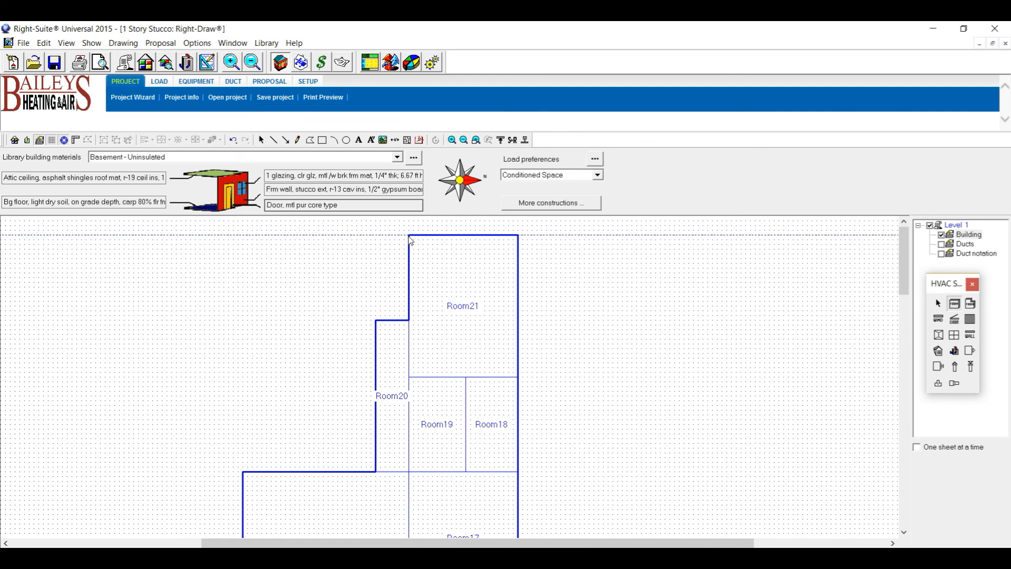
pyautogui.moveTo(412, 294); pyautogui.dragTo(388, 327)
pyautogui.click(958, 307)
pyautogui.click(385, 236)
pyautogui.moveTo(385, 236); pyautogui.dragTo(361, 322)
# Draw an 8'0" by 6'6" Room24 off Room21's right wall.
pyautogui.scroll(-2, 531, 248)
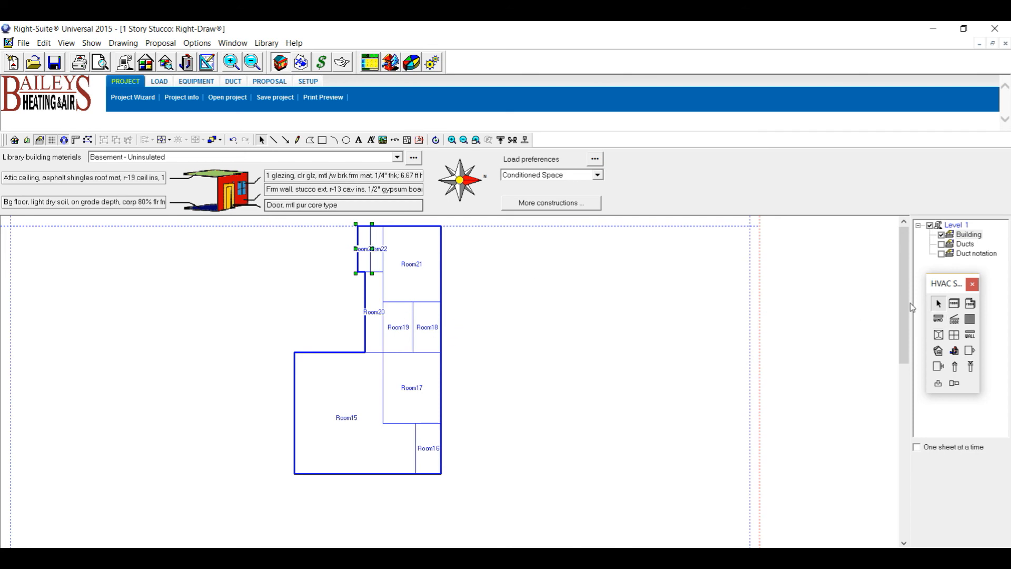
pyautogui.scroll(3, 494, 268)
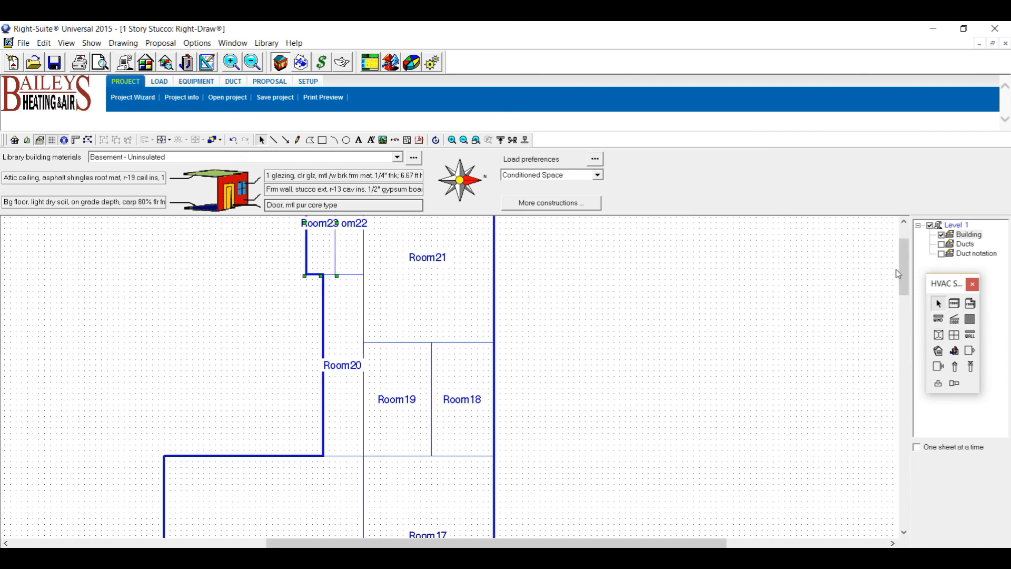
pyautogui.moveTo(902, 270); pyautogui.dragTo(902, 236)
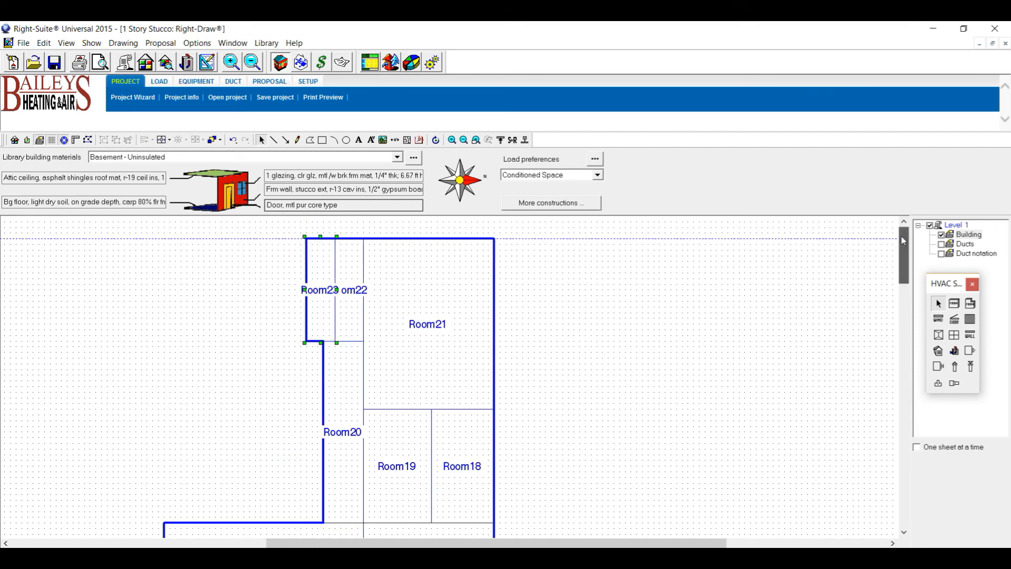
pyautogui.click(954, 309)
pyautogui.moveTo(494, 313)
pyautogui.mouseDown()
pyautogui.moveTo(586, 256)
pyautogui.moveTo(585, 227)
pyautogui.moveTo(595, 255)
pyautogui.moveTo(581, 238)
pyautogui.mouseUp()
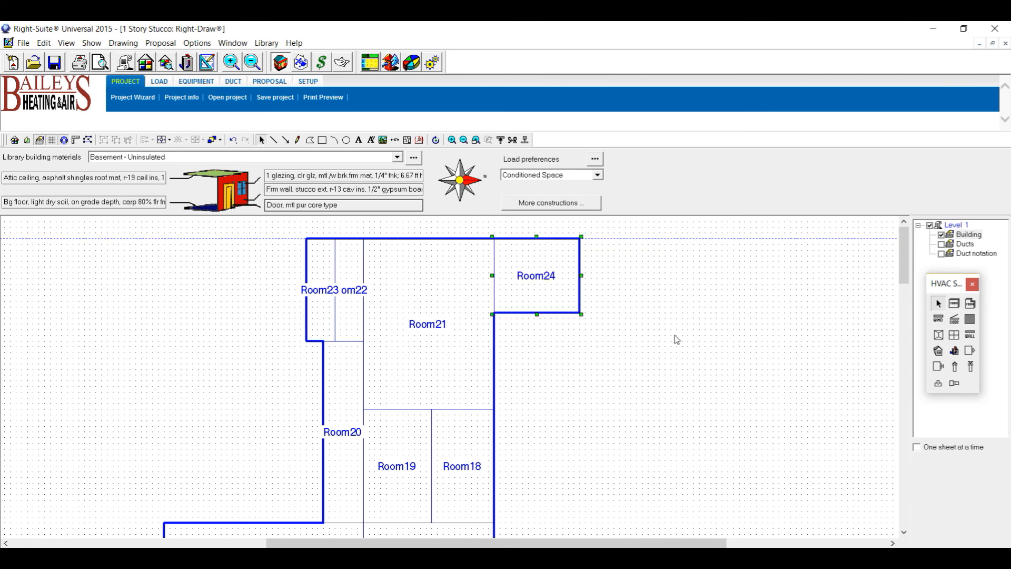
# Delete Room24 and nudge the entire floor plan down two steps.
pyautogui.press('Delete')
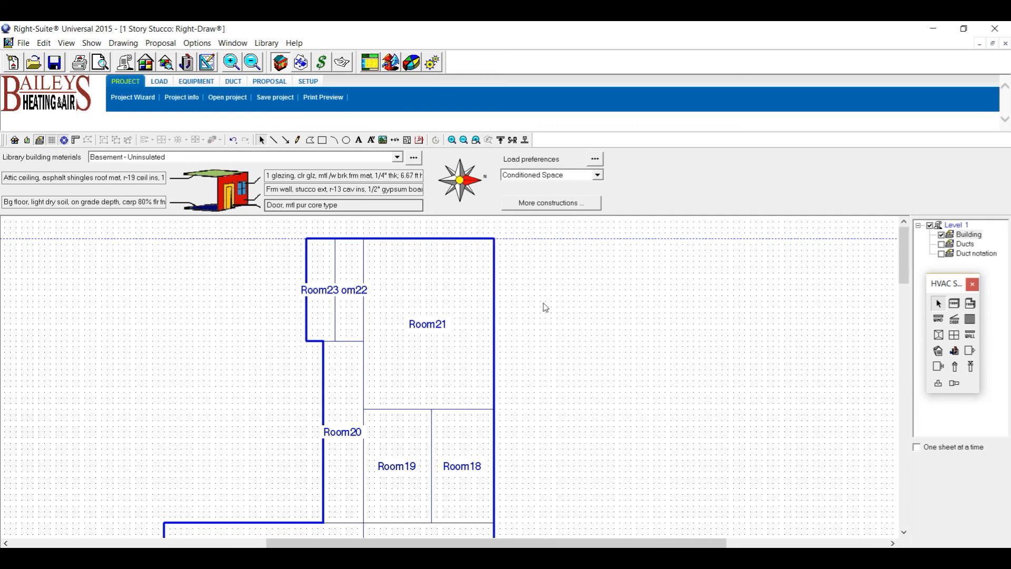
pyautogui.scroll(-3, 279, 253)
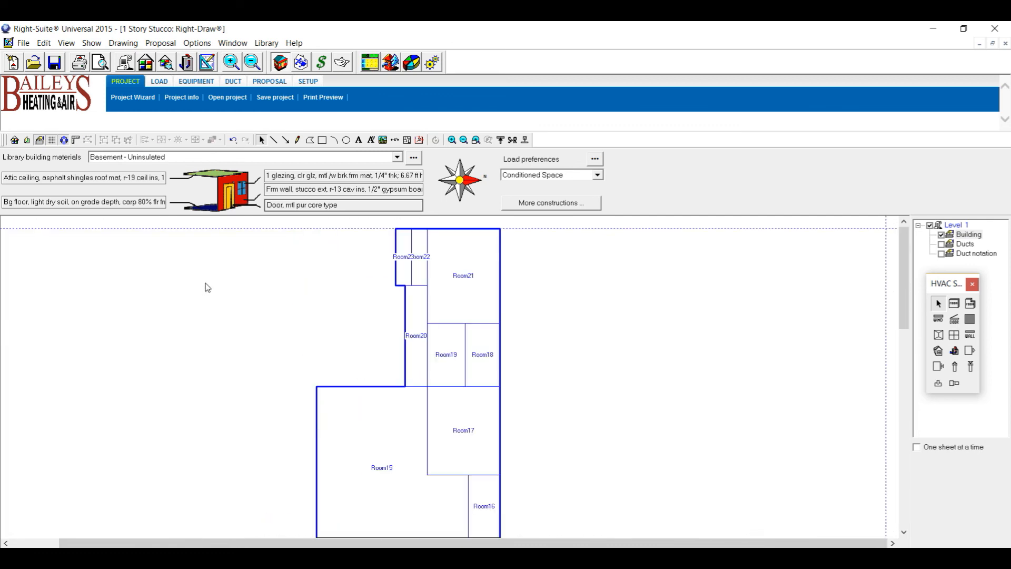
pyautogui.moveTo(284, 219); pyautogui.dragTo(511, 525)
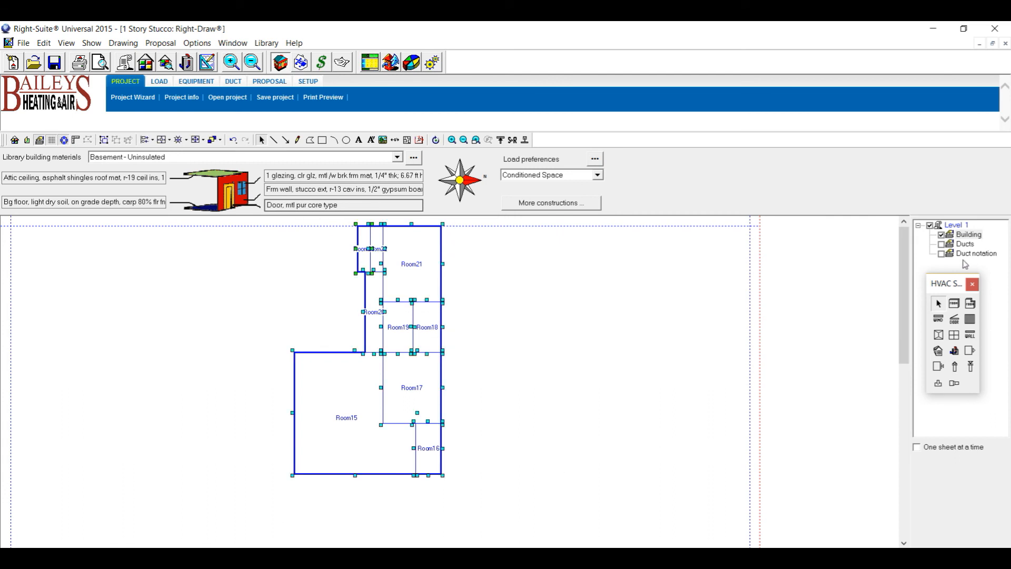
pyautogui.click(939, 304)
pyautogui.press('Down')
pyautogui.press('Down')
pyautogui.press('Down')
pyautogui.press('Down')
pyautogui.press('Down')
pyautogui.press('Down')
pyautogui.press('Down')
pyautogui.press('Down')
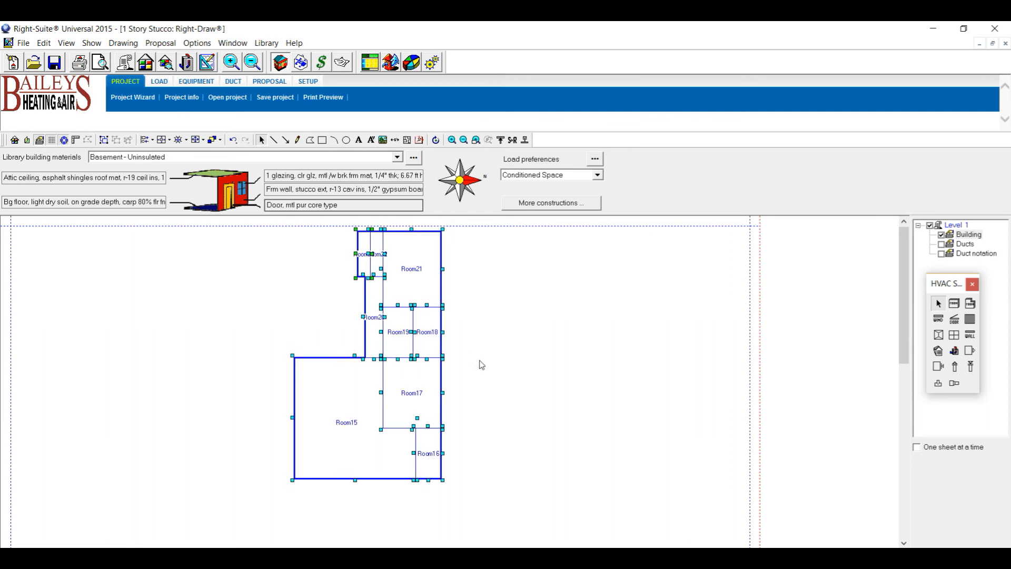
pyautogui.press('Down')
pyautogui.press('Down')
pyautogui.press('Down')
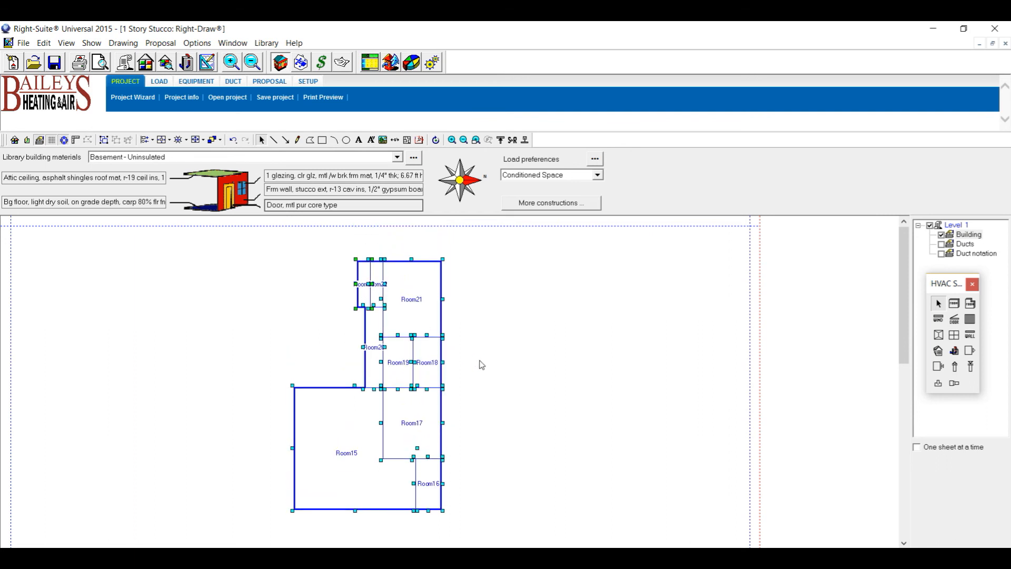
# Deselect the plan and bring the hand-drawn sketch back up.
pyautogui.click(308, 308)
pyautogui.scroll(2, 279, 284)
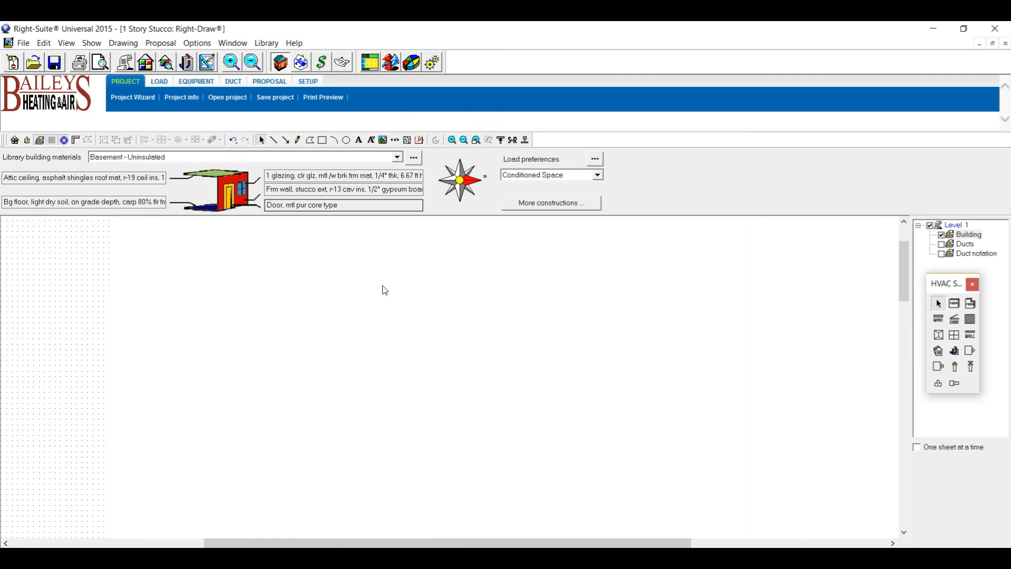
pyautogui.scroll(3, 383, 285)
pyautogui.moveTo(904, 278); pyautogui.dragTo(872, 299)
pyautogui.hotkey('alt', 'Tab')
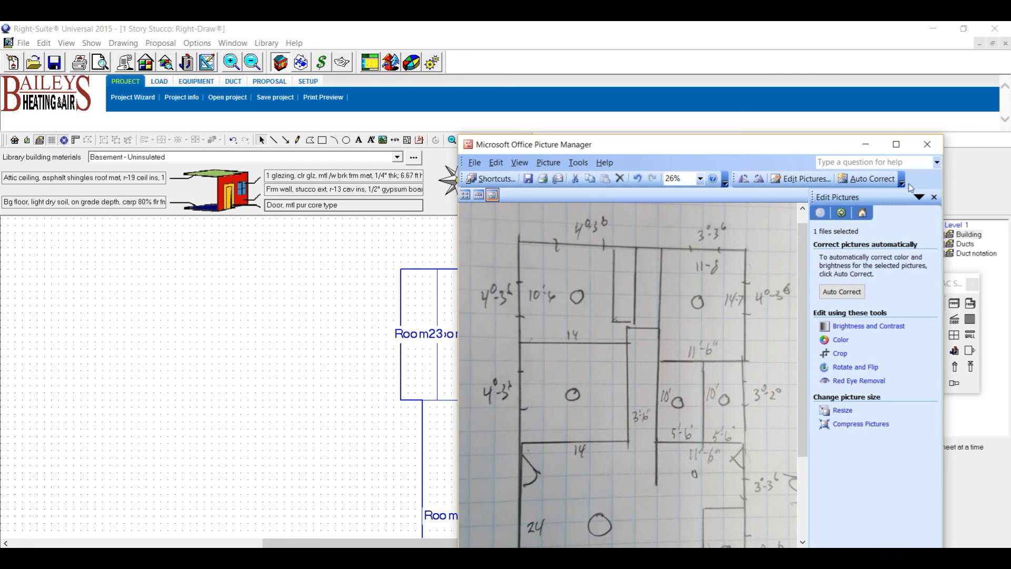
# Draw a long narrow Room25 along the plan's left side.
pyautogui.click(869, 146)
pyautogui.moveTo(909, 271); pyautogui.dragTo(315, 490)
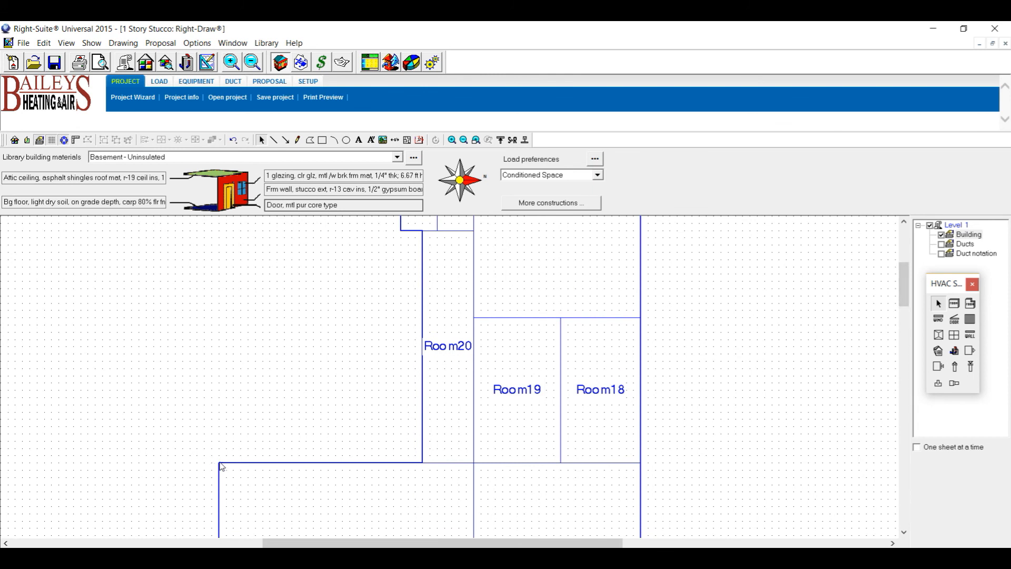
pyautogui.click(954, 305)
pyautogui.moveTo(218, 463); pyautogui.dragTo(160, 229)
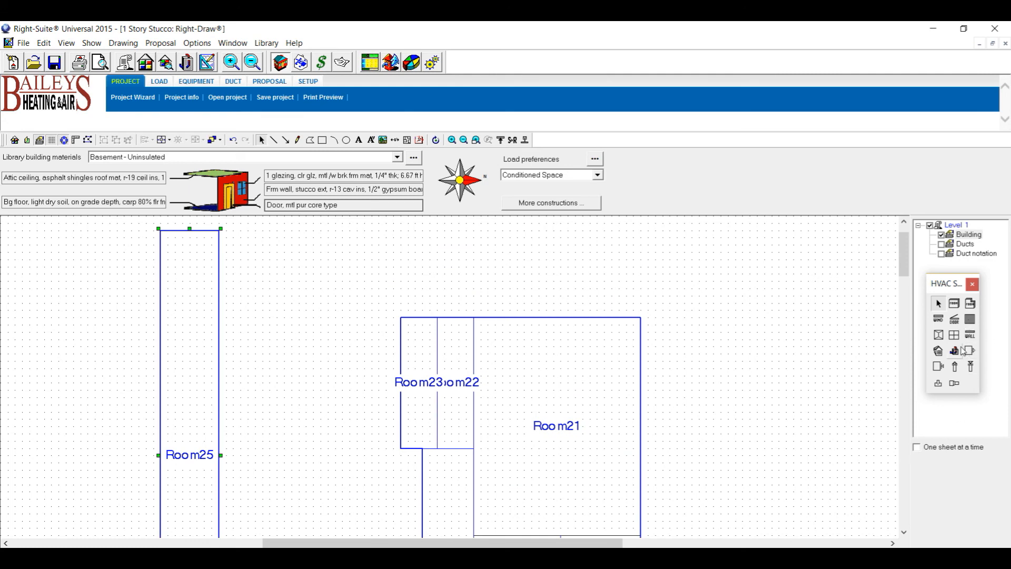
# Draw Room26 out from Room25's wall and shorten it to 14'0" by 10'6".
pyautogui.click(955, 304)
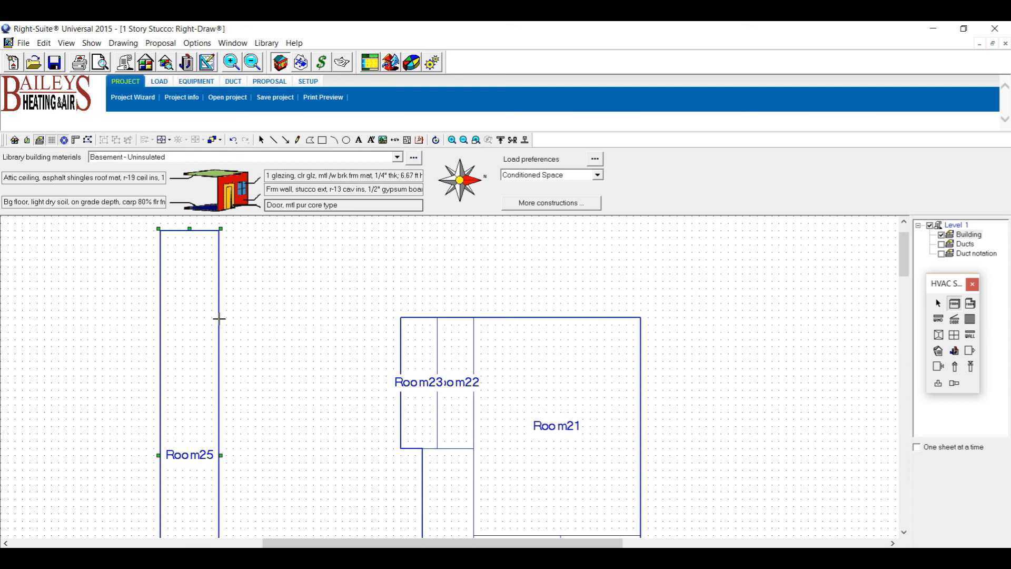
pyautogui.moveTo(220, 317); pyautogui.dragTo(422, 482)
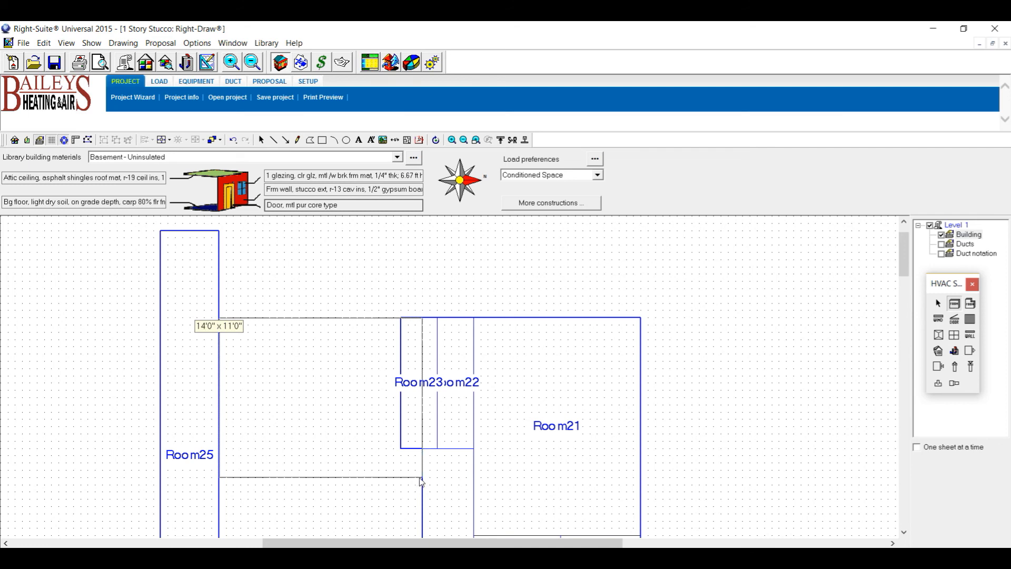
pyautogui.moveTo(422, 482); pyautogui.dragTo(422, 488)
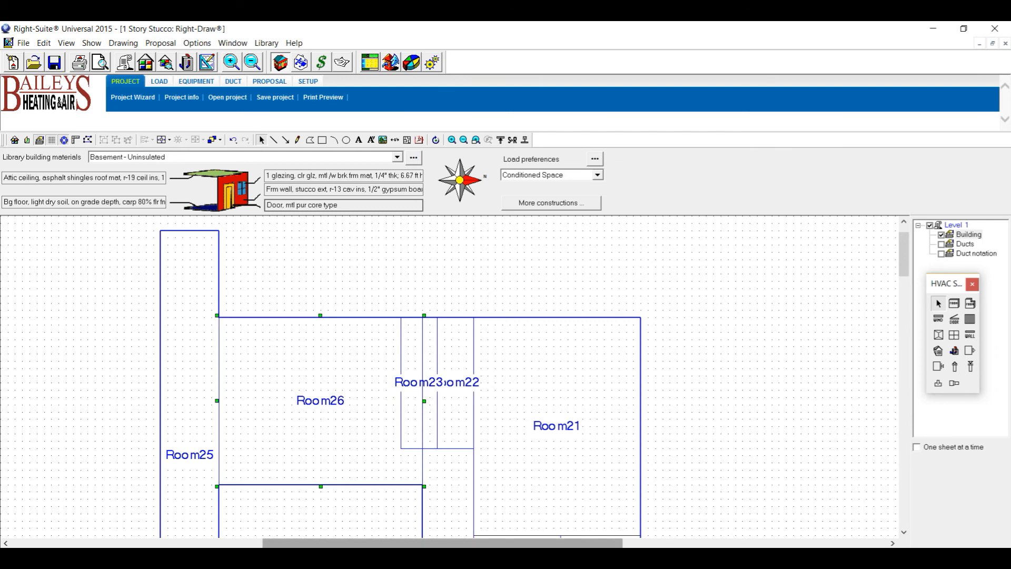
pyautogui.hotkey('alt', 'Tab')
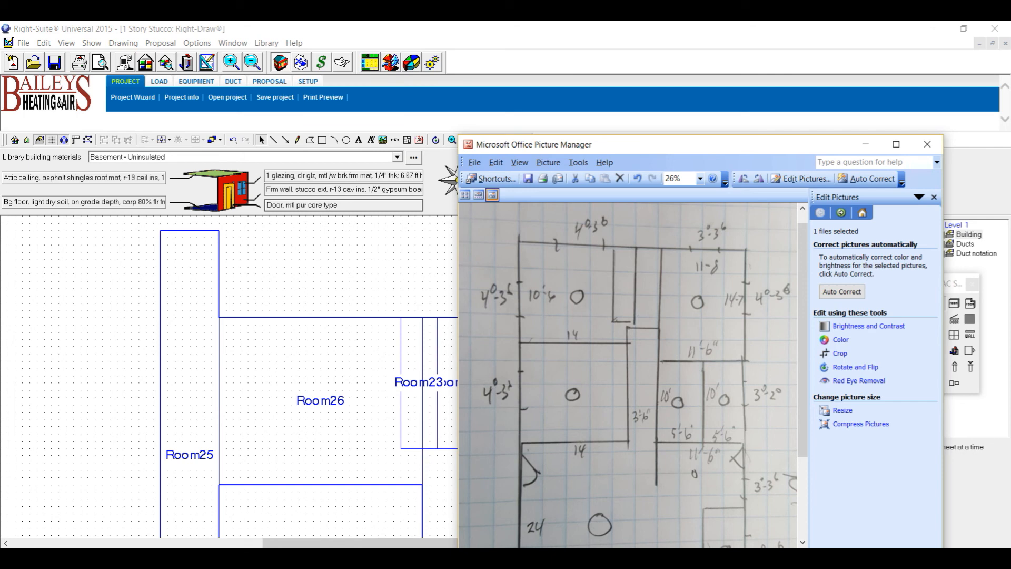
pyautogui.hotkey('alt', 'Tab')
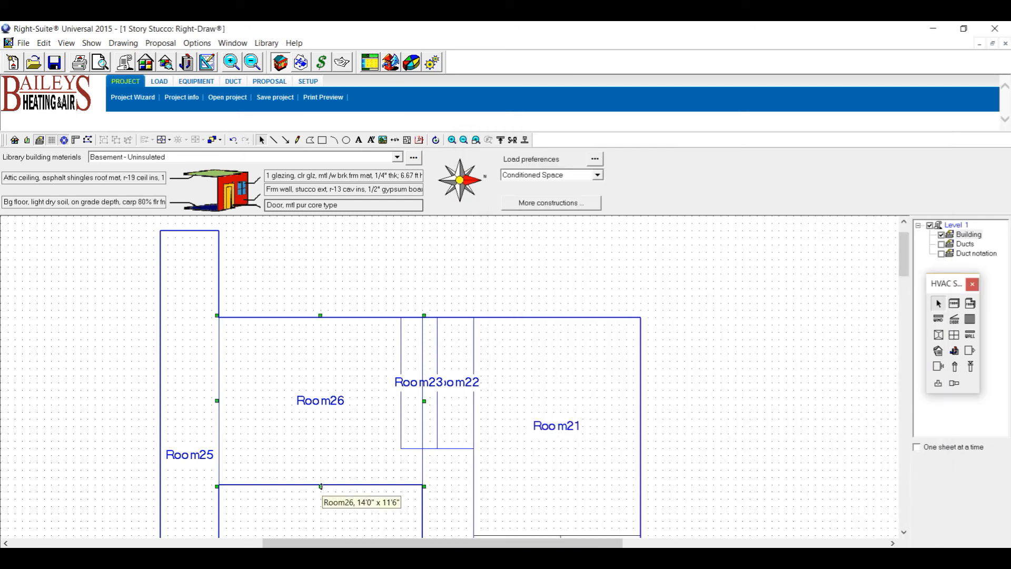
pyautogui.moveTo(321, 486); pyautogui.dragTo(326, 471)
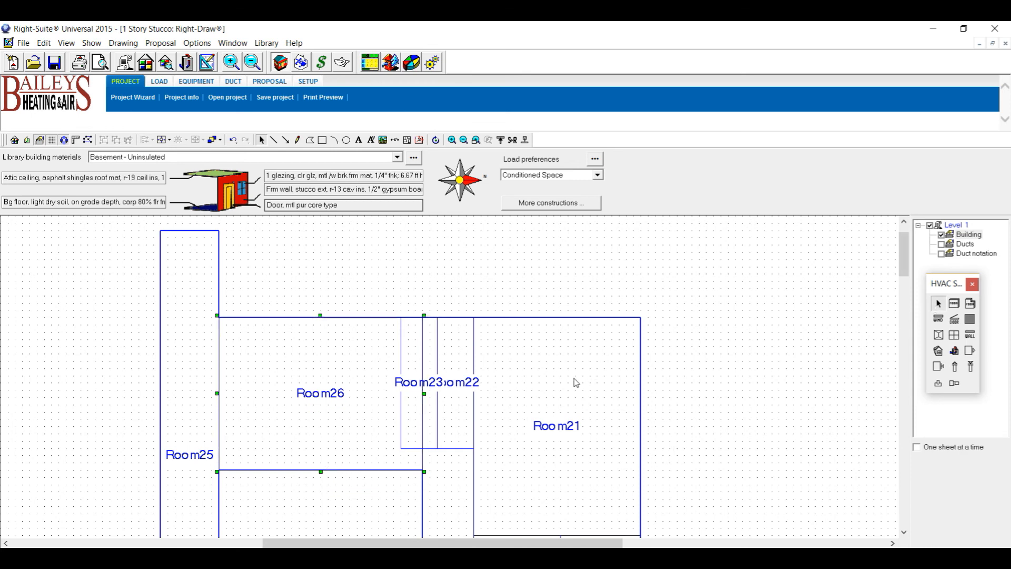
pyautogui.click(811, 341)
# Delete Room25 from the plan.
pyautogui.click(193, 411)
pyautogui.press('Delete')
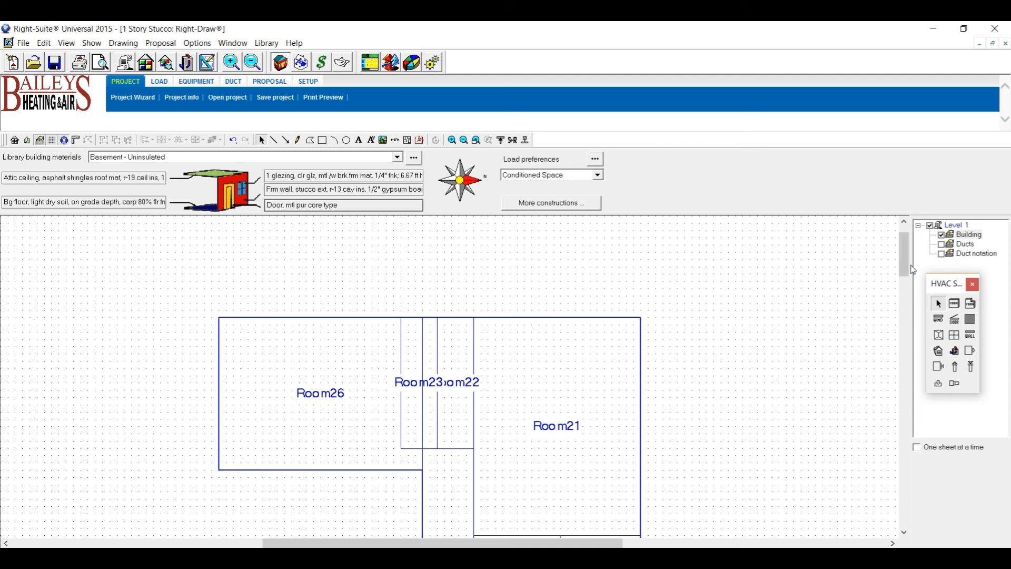
pyautogui.moveTo(902, 267); pyautogui.dragTo(903, 280)
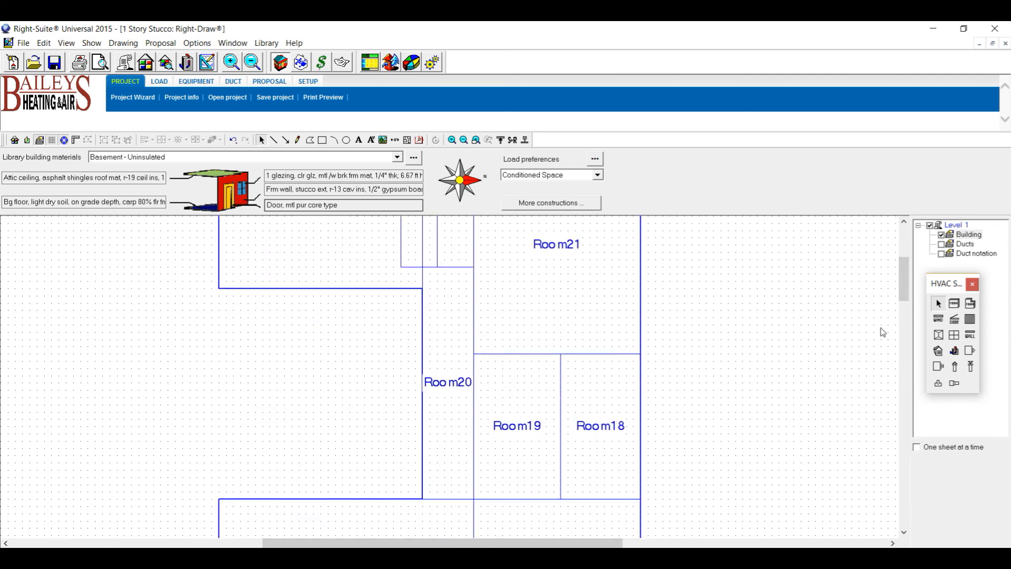
# Draw a 14'0" by 14'6" Room27 below Room26.
pyautogui.click(955, 304)
pyautogui.moveTo(219, 288); pyautogui.dragTo(424, 499)
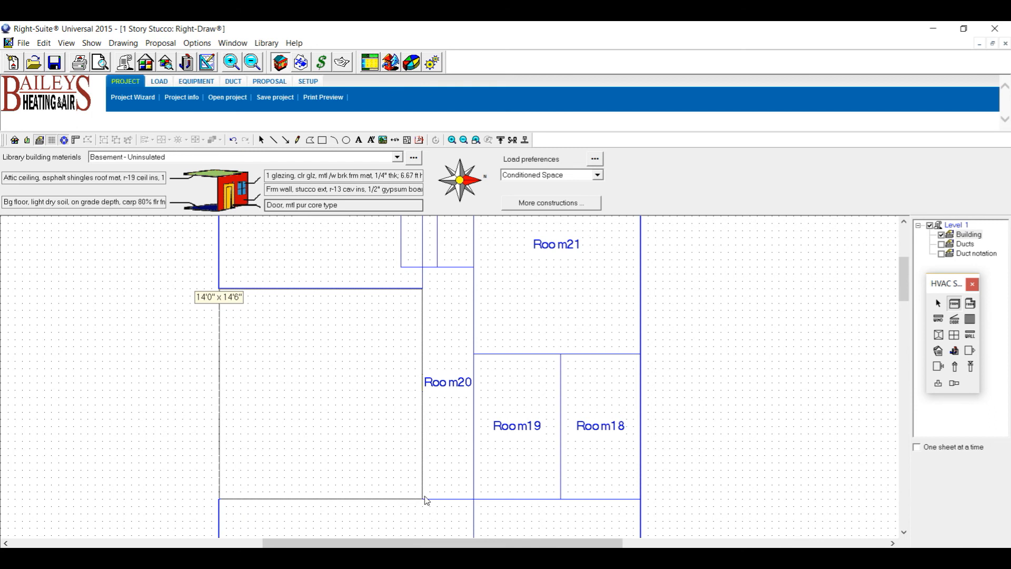
pyautogui.moveTo(427, 500); pyautogui.dragTo(425, 499)
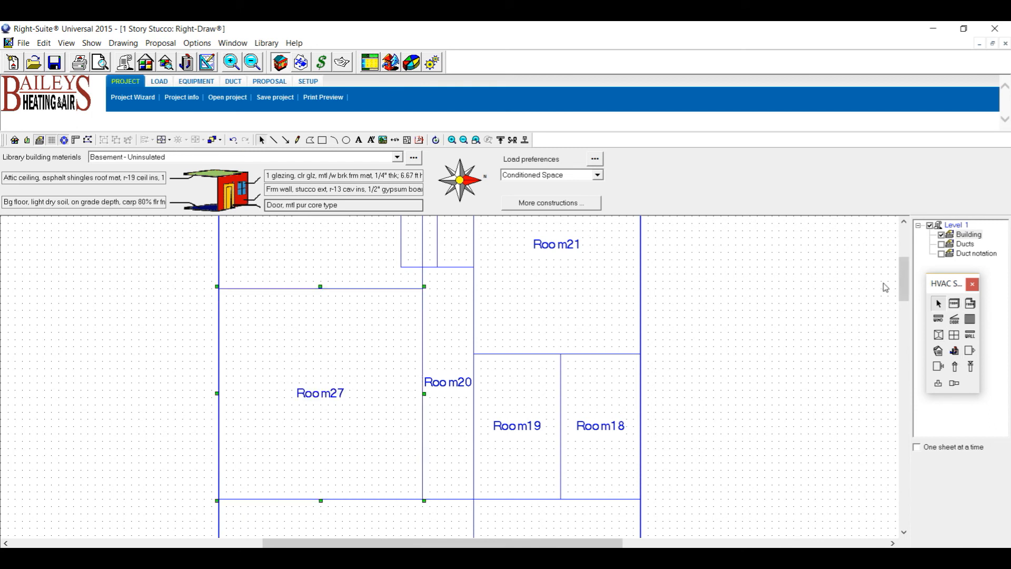
pyautogui.scroll(3, 902, 288)
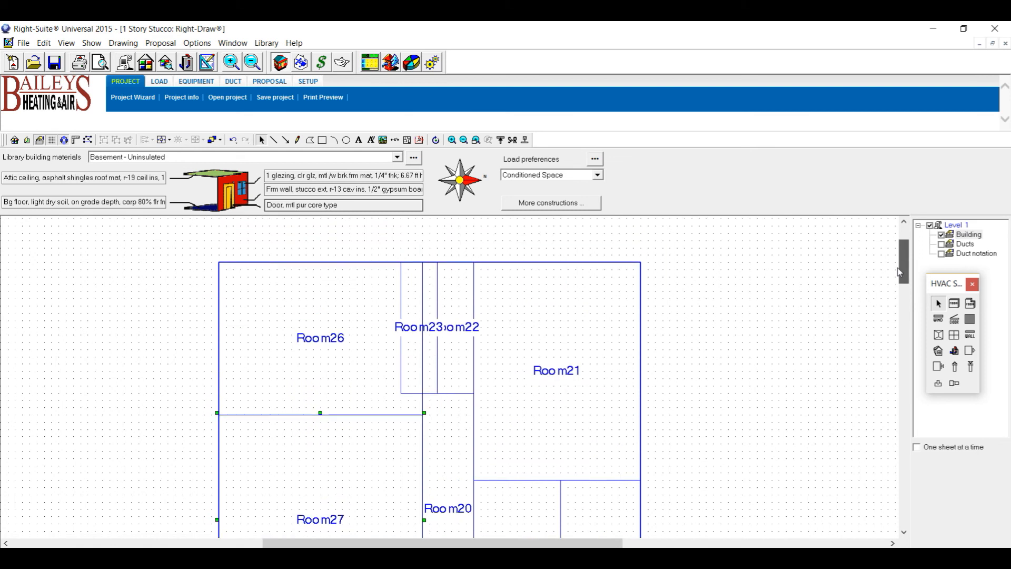
# Shorten Room23 and Room22 (to 2'6" by 7'6") and extend Room20 up to meet them.
pyautogui.click(425, 378)
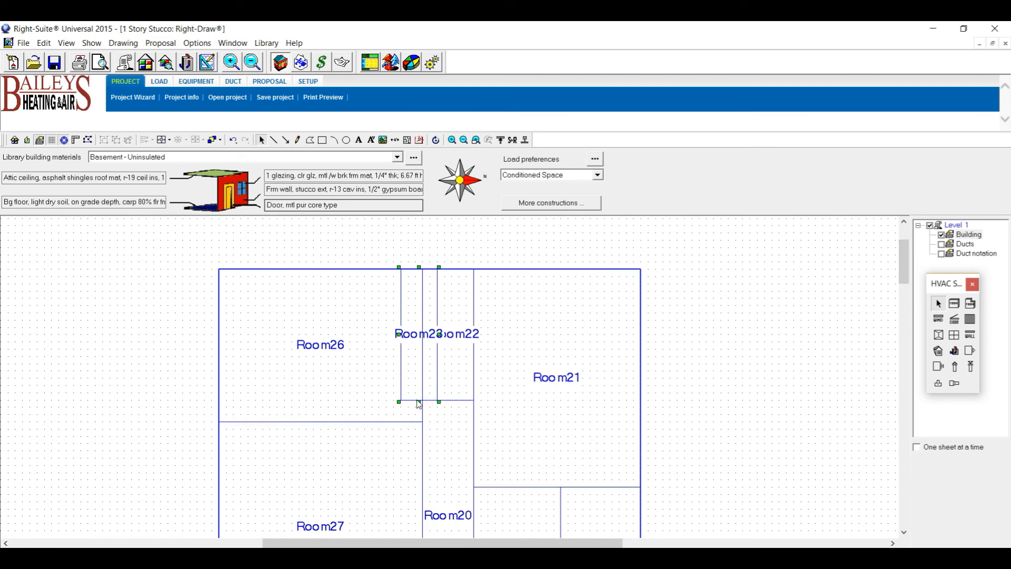
pyautogui.moveTo(419, 403); pyautogui.dragTo(420, 379)
pyautogui.click(454, 393)
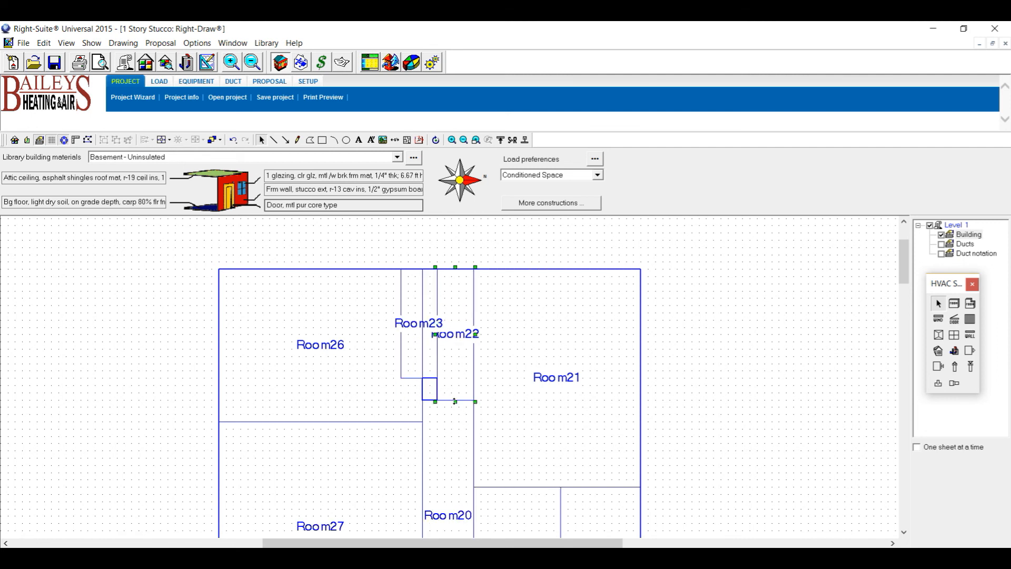
pyautogui.moveTo(456, 399); pyautogui.dragTo(456, 384)
pyautogui.click(449, 404)
pyautogui.moveTo(449, 399); pyautogui.dragTo(449, 378)
pyautogui.click(649, 495)
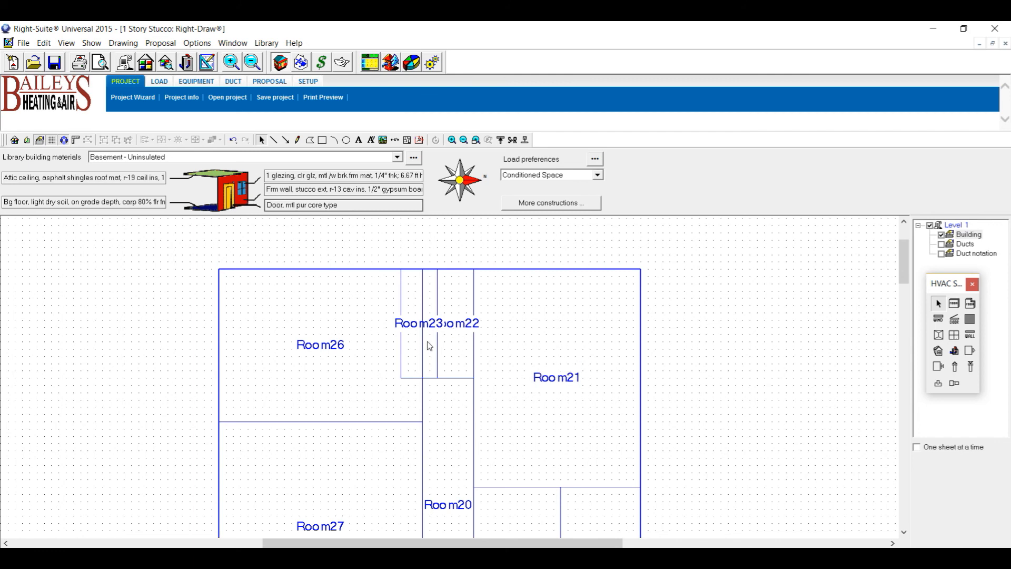
# Reshape Room26's corner points over Room23's area, then delete Room23.
pyautogui.click(360, 375)
pyautogui.click(88, 140)
pyautogui.moveTo(423, 270); pyautogui.dragTo(437, 270)
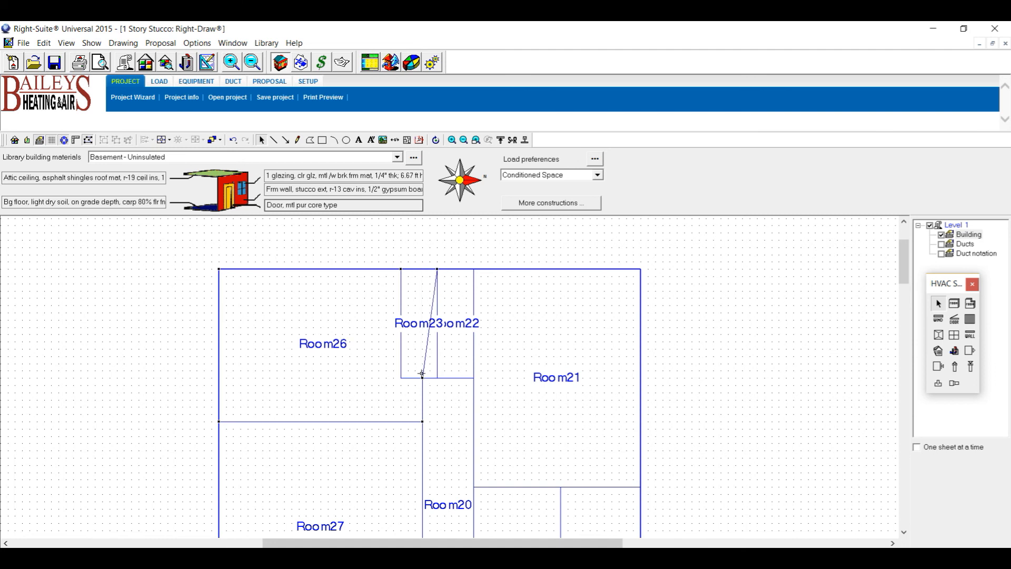
pyautogui.moveTo(427, 362); pyautogui.dragTo(437, 379)
pyautogui.click(292, 380)
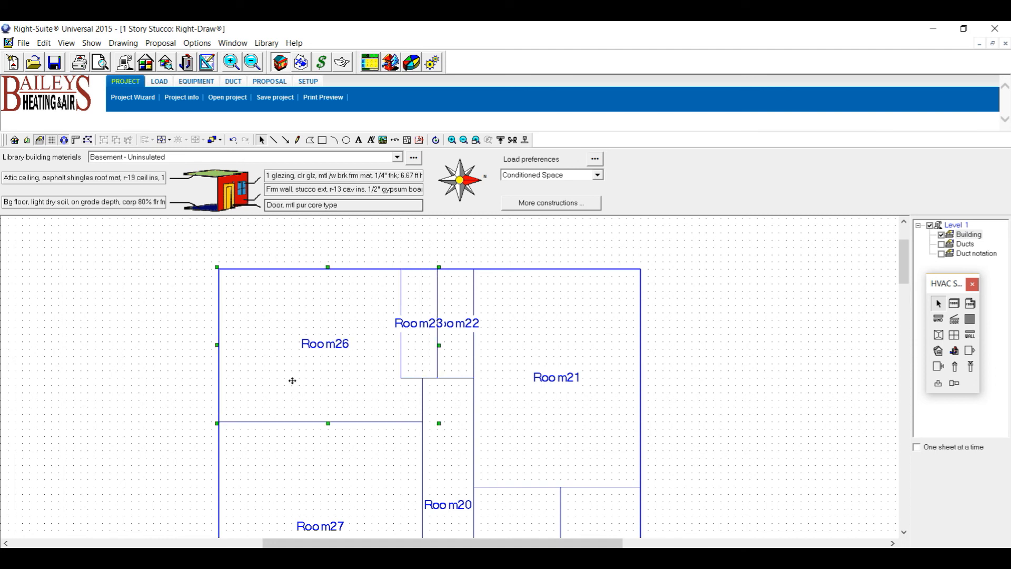
pyautogui.click(420, 356)
pyautogui.press('Delete')
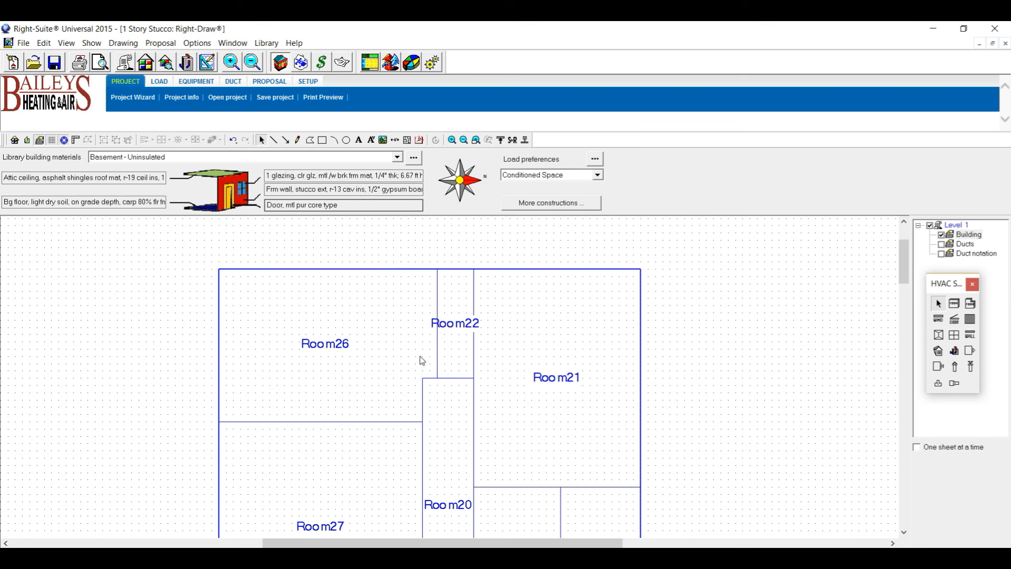
# Reshape Room21's corner points to extend it over Room22's area, then delete Room22.
pyautogui.click(582, 359)
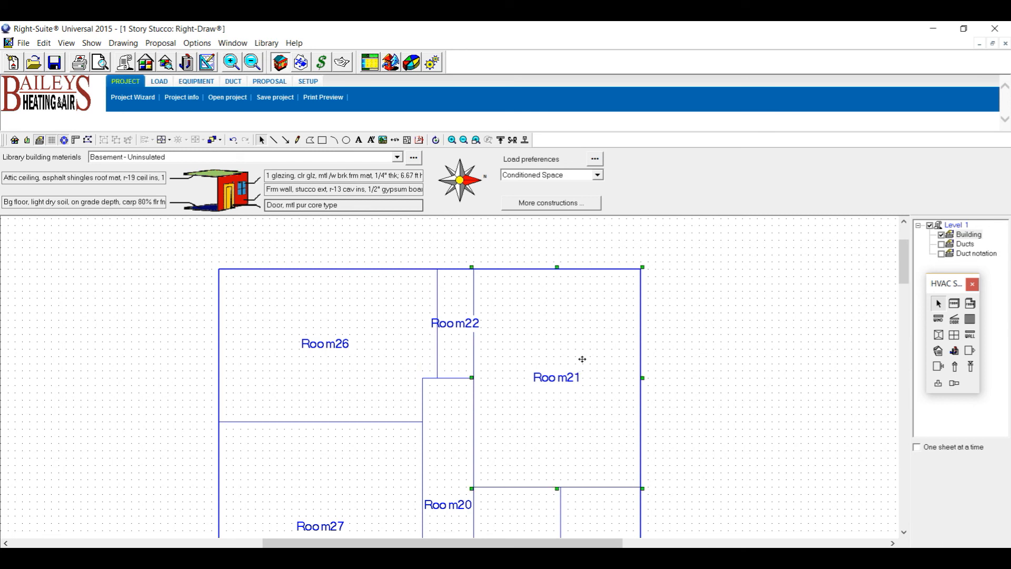
pyautogui.click(87, 139)
pyautogui.moveTo(475, 358); pyautogui.dragTo(438, 378)
pyautogui.moveTo(466, 290); pyautogui.dragTo(438, 270)
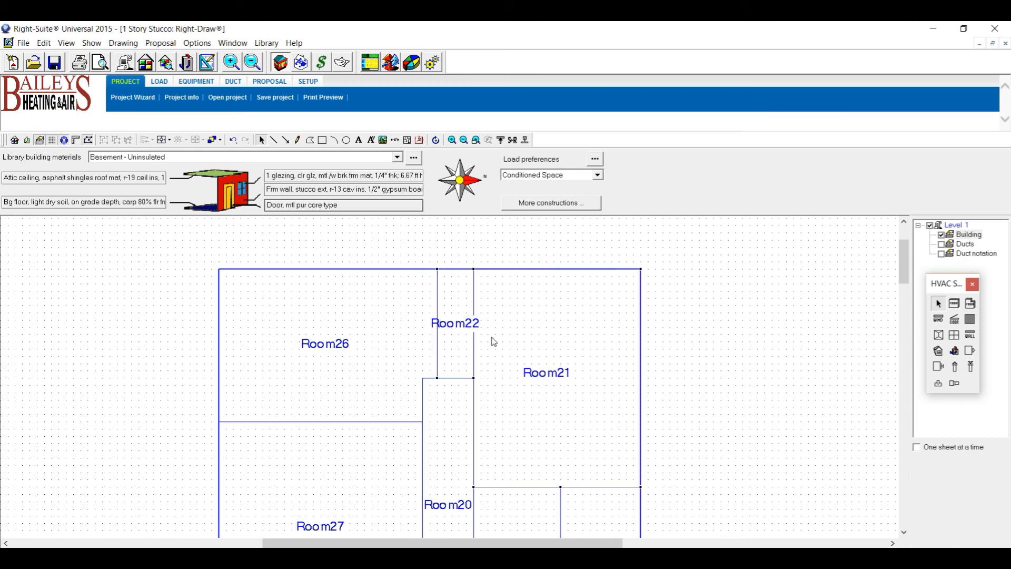
pyautogui.click(457, 341)
pyautogui.press('Delete')
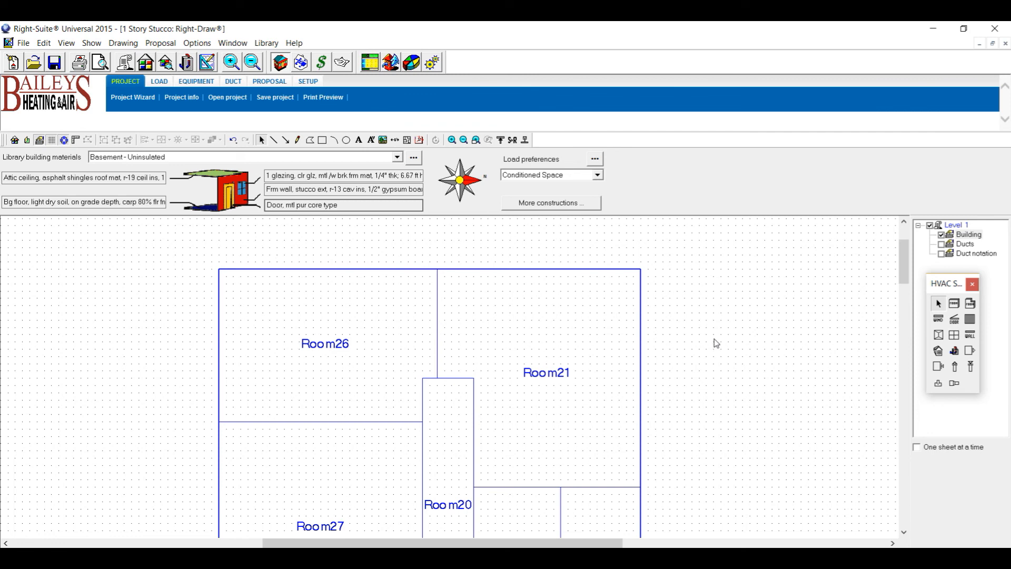
# Compare the finished outline with the hand-drawn sketch and return to the drawing.
pyautogui.moveTo(909, 261); pyautogui.dragTo(910, 312)
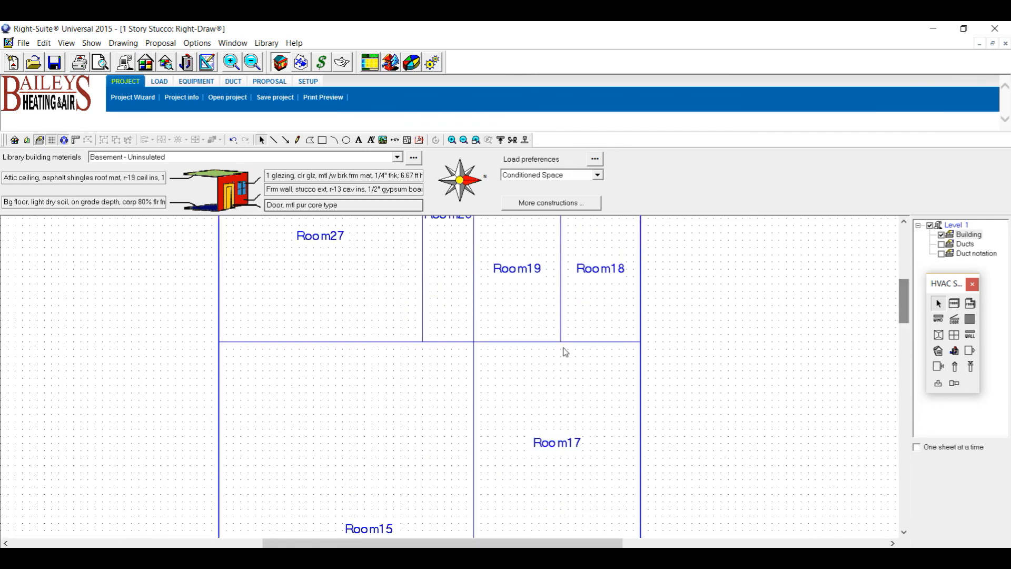
pyautogui.scroll(-5, 565, 352)
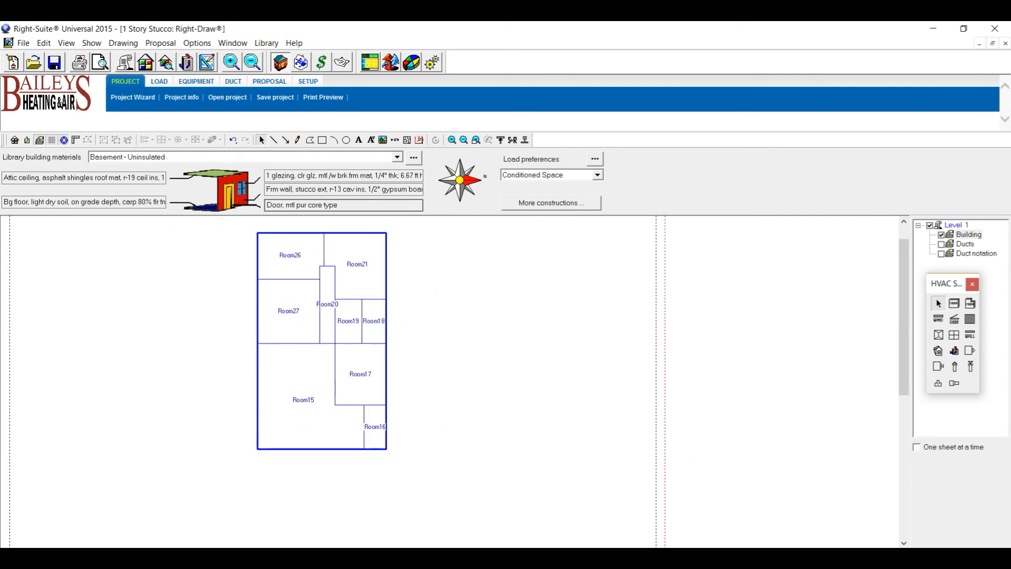
pyautogui.hotkey('alt', 'Tab')
pyautogui.scroll(-3, 711, 354)
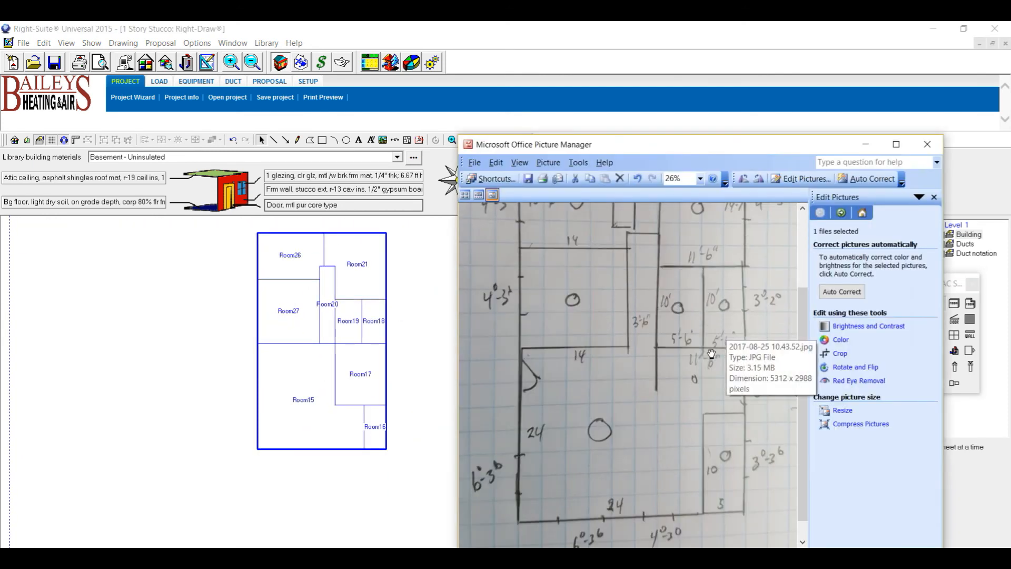
pyautogui.scroll(3, 711, 354)
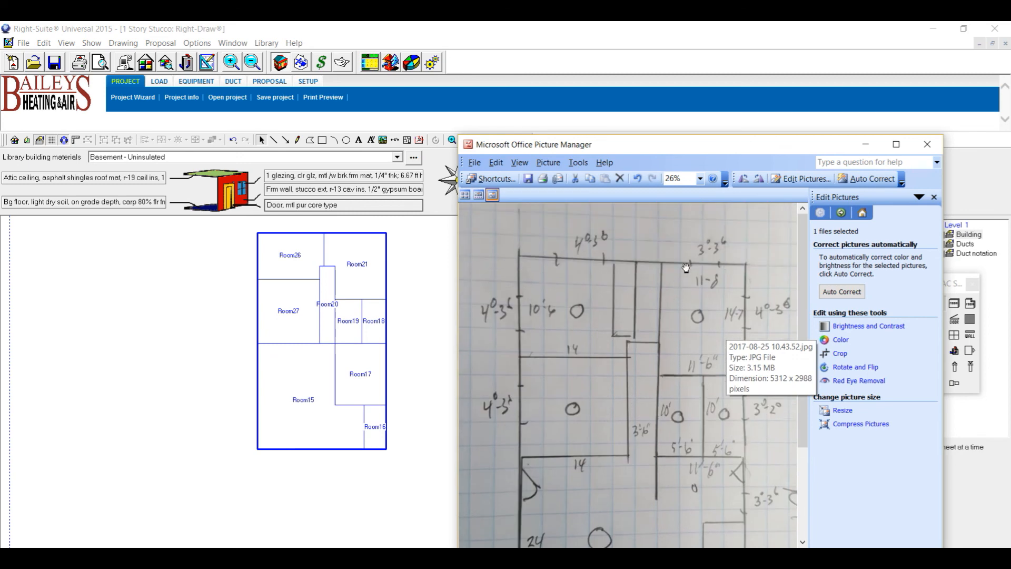
pyautogui.click(866, 144)
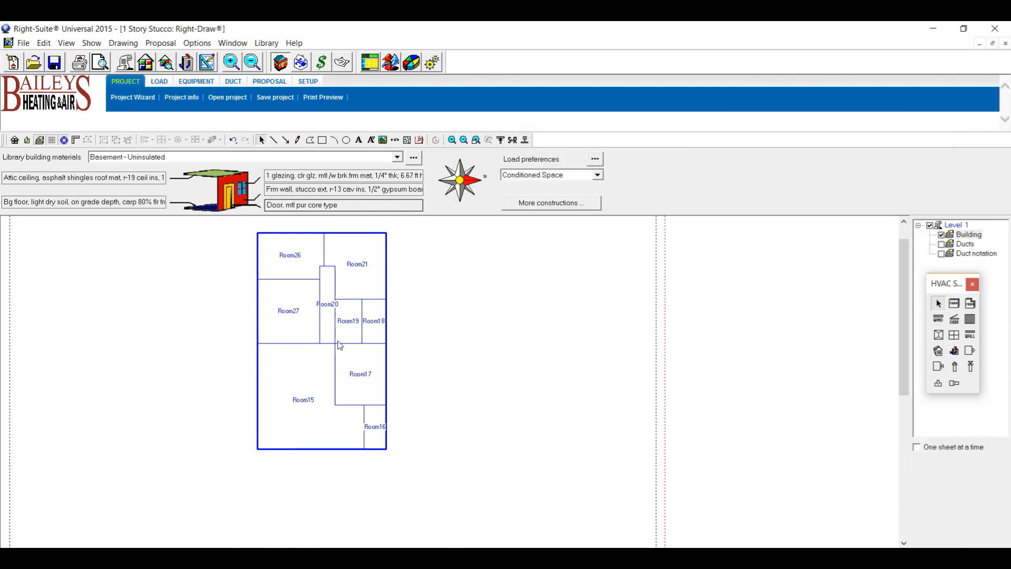
pyautogui.scroll(2, 340, 321)
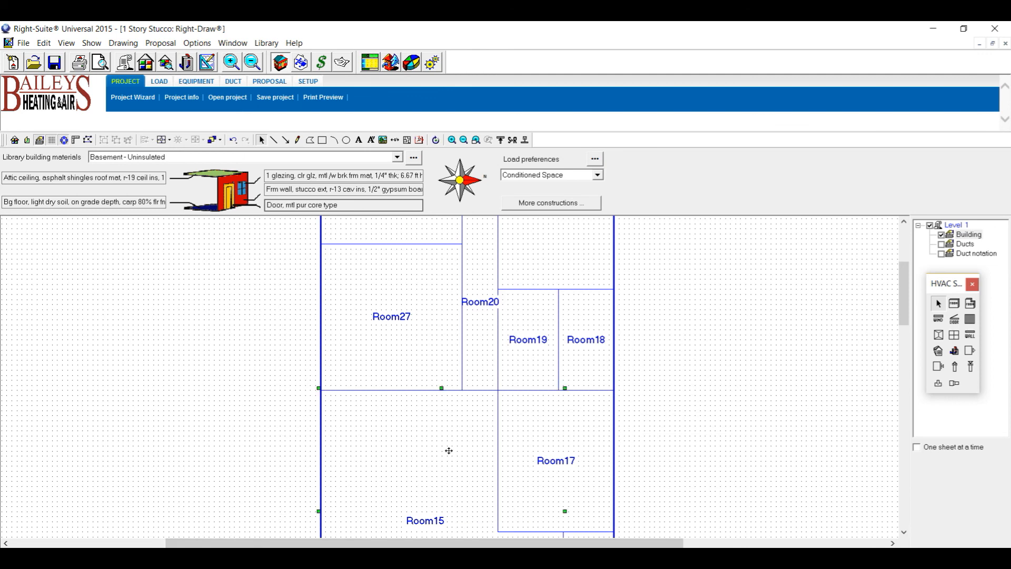
# Rename Room15 to Liv.
pyautogui.doubleClick(453, 406)
pyautogui.click(696, 280)
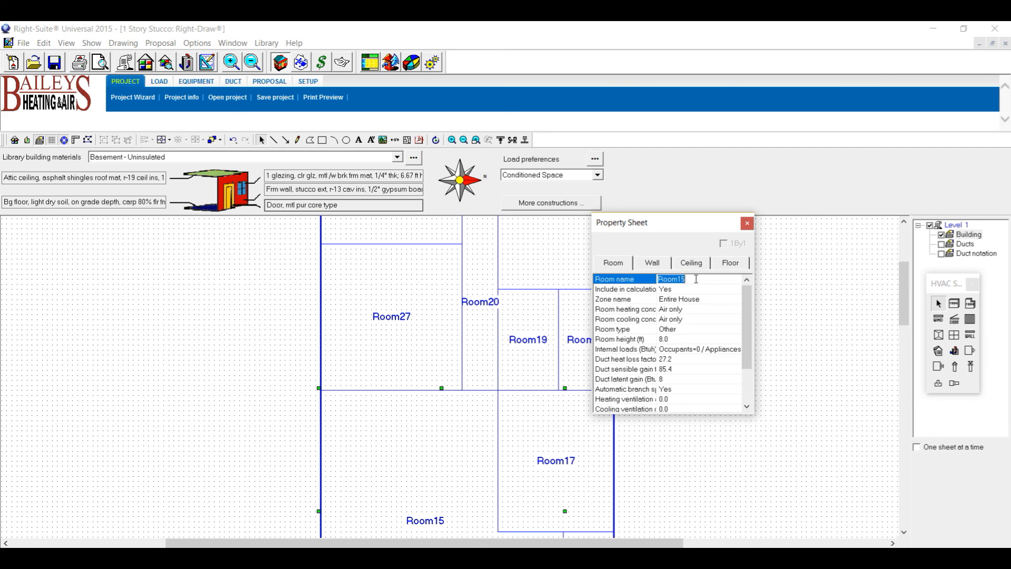
pyautogui.write('Liv')
# Give Liv internal loads of 3 occupants and the Living room appliance allowance.
pyautogui.doubleClick(676, 352)
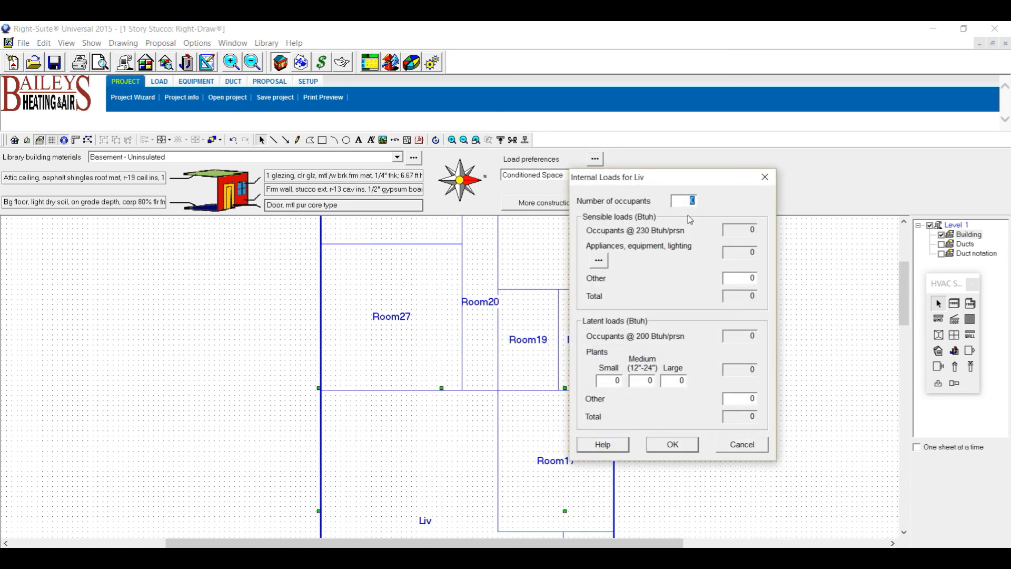
pyautogui.write('3')
pyautogui.click(599, 261)
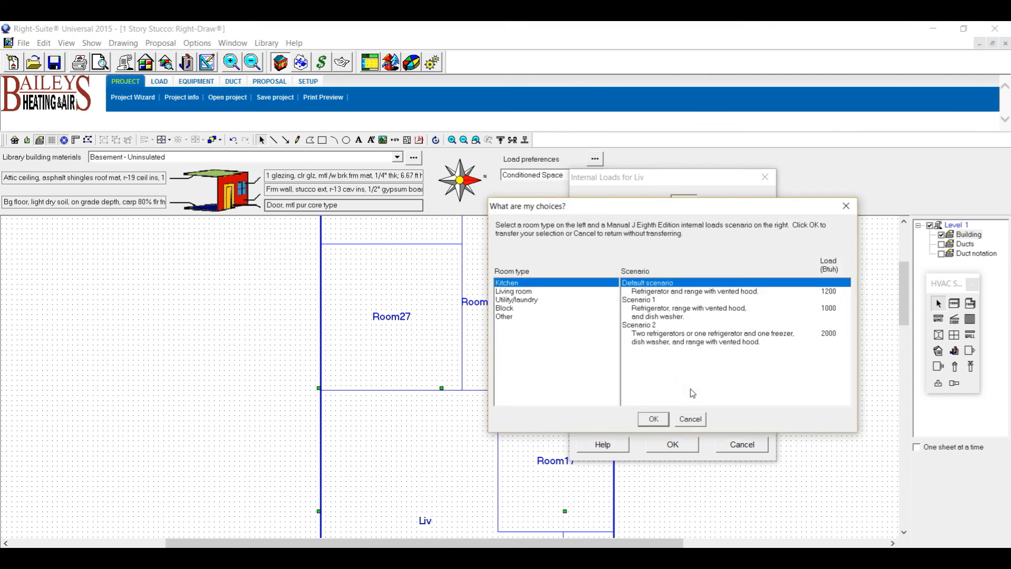
pyautogui.click(519, 294)
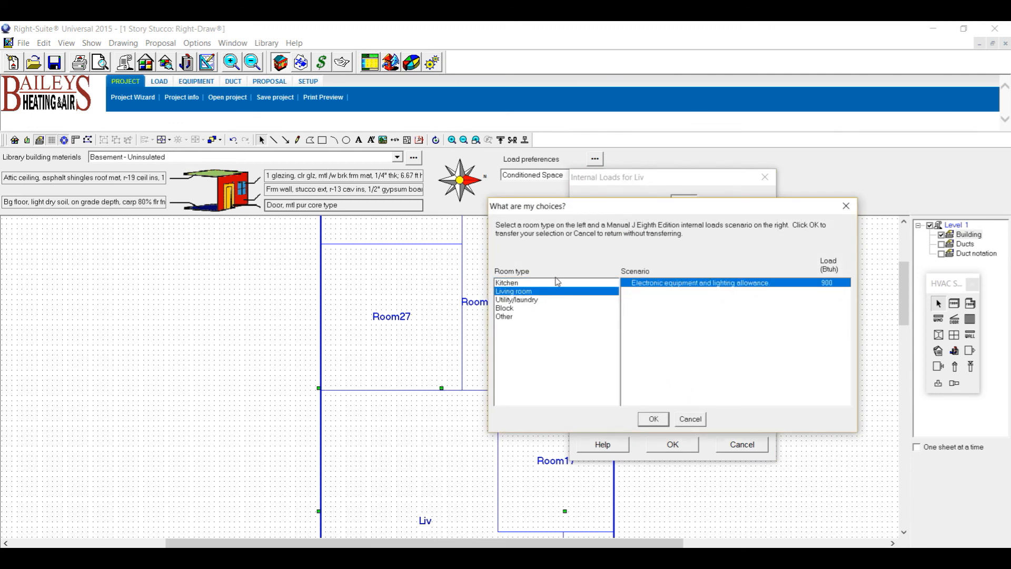
pyautogui.click(654, 420)
pyautogui.click(685, 447)
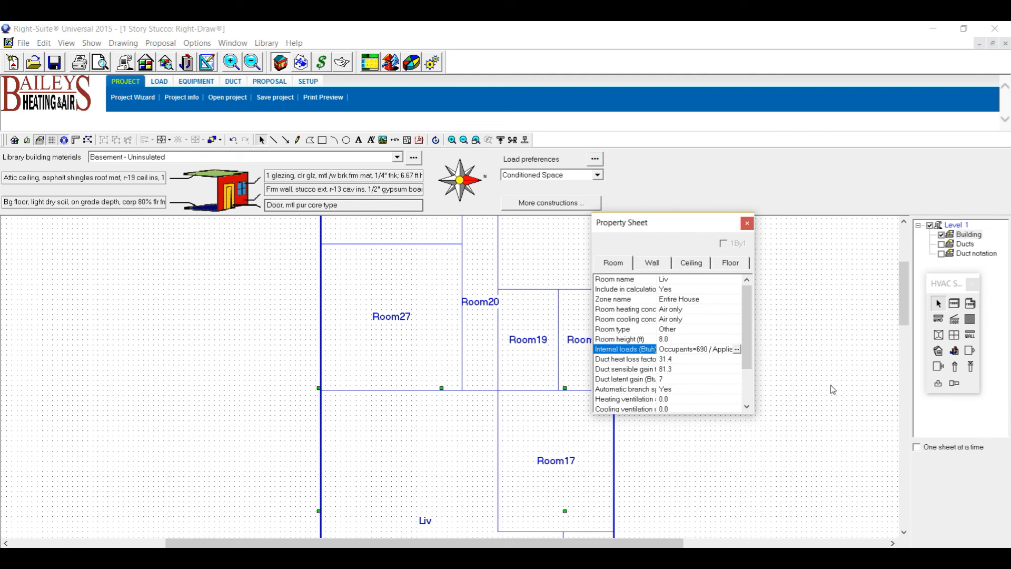
pyautogui.click(905, 308)
pyautogui.moveTo(905, 309); pyautogui.dragTo(905, 329)
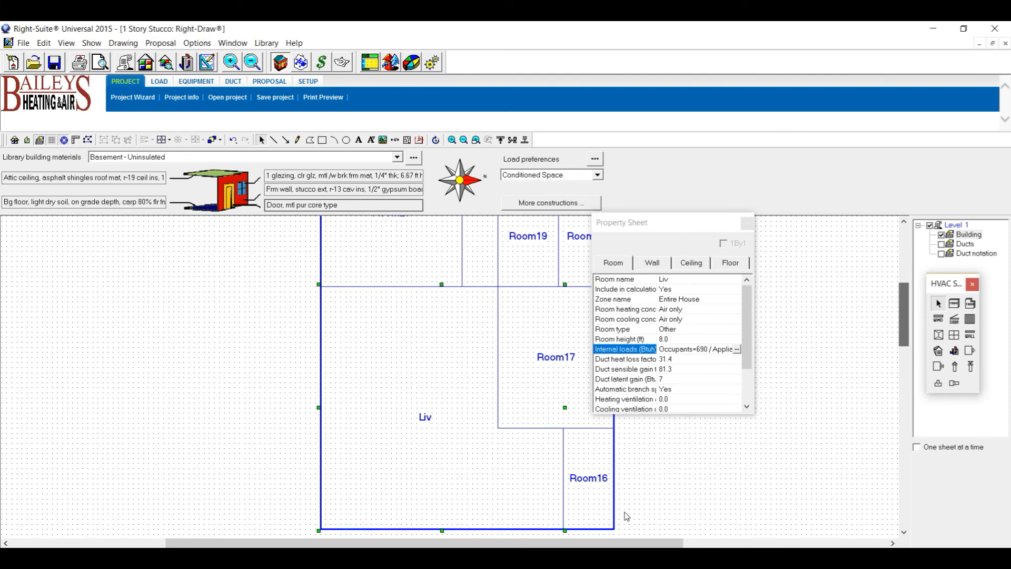
# Rename Room16 to Lnd and give it the Utility/laundry appliance load scenario.
pyautogui.click(591, 497)
pyautogui.click(683, 279)
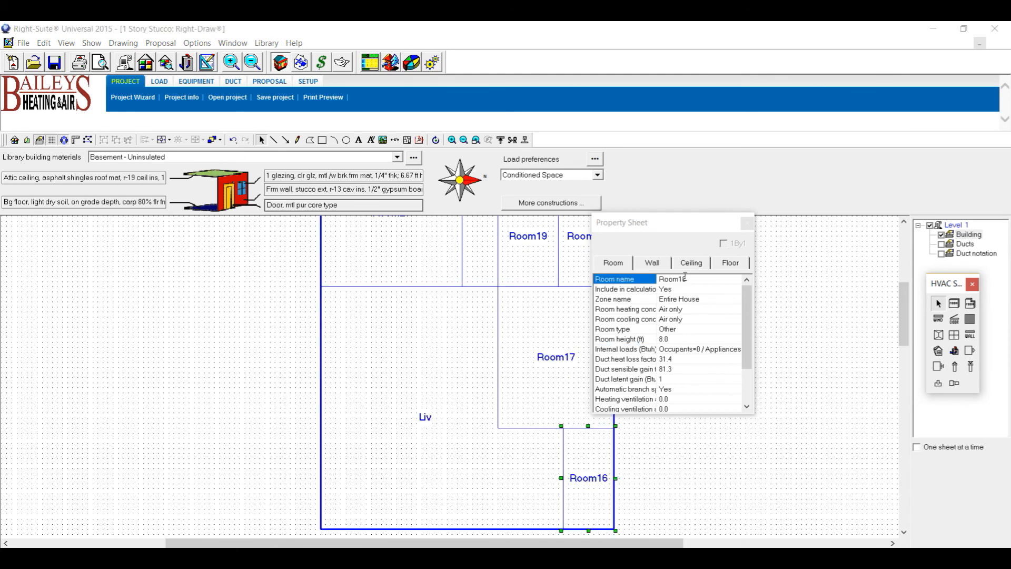
pyautogui.write('Lnd')
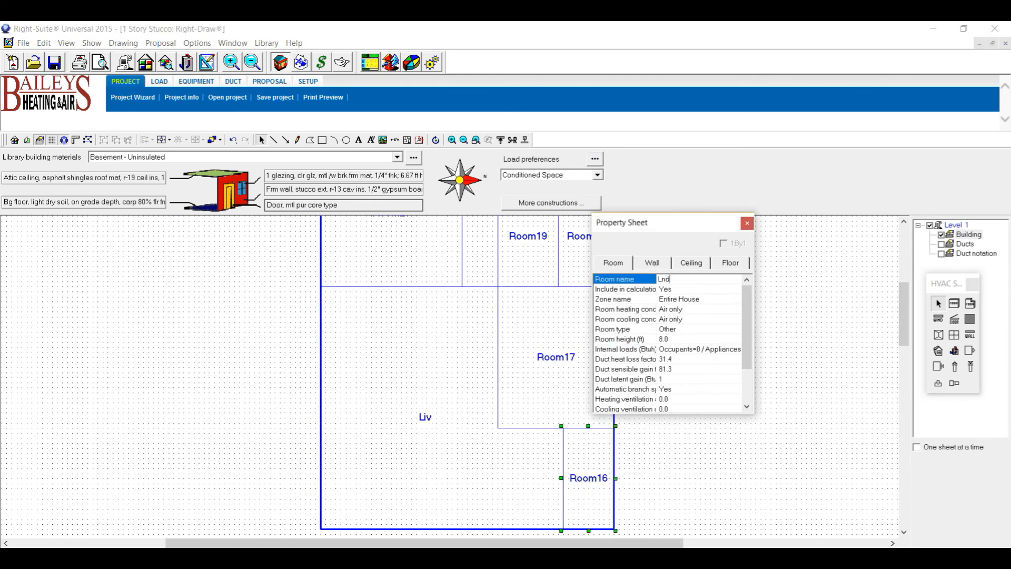
pyautogui.doubleClick(673, 352)
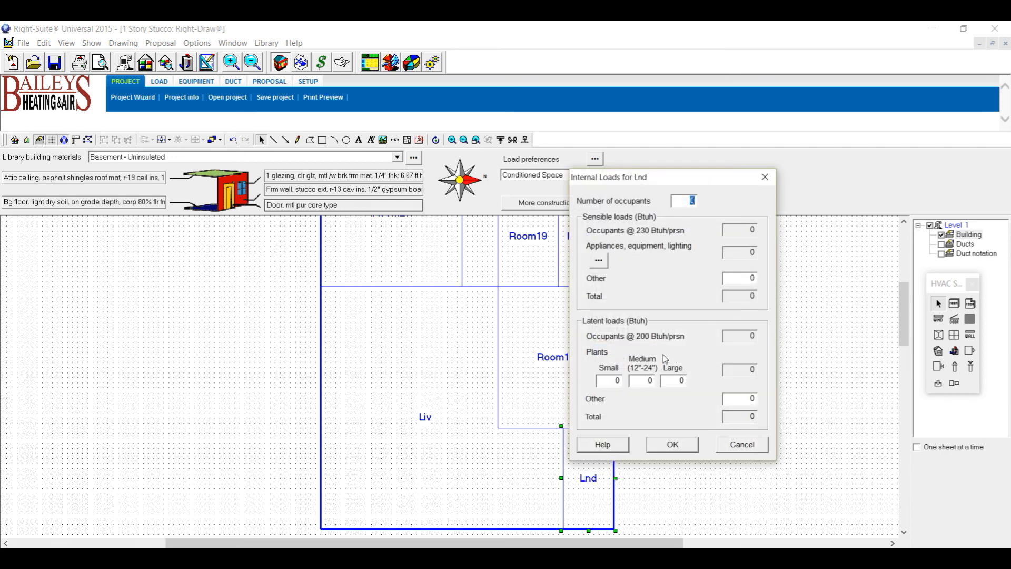
pyautogui.click(601, 263)
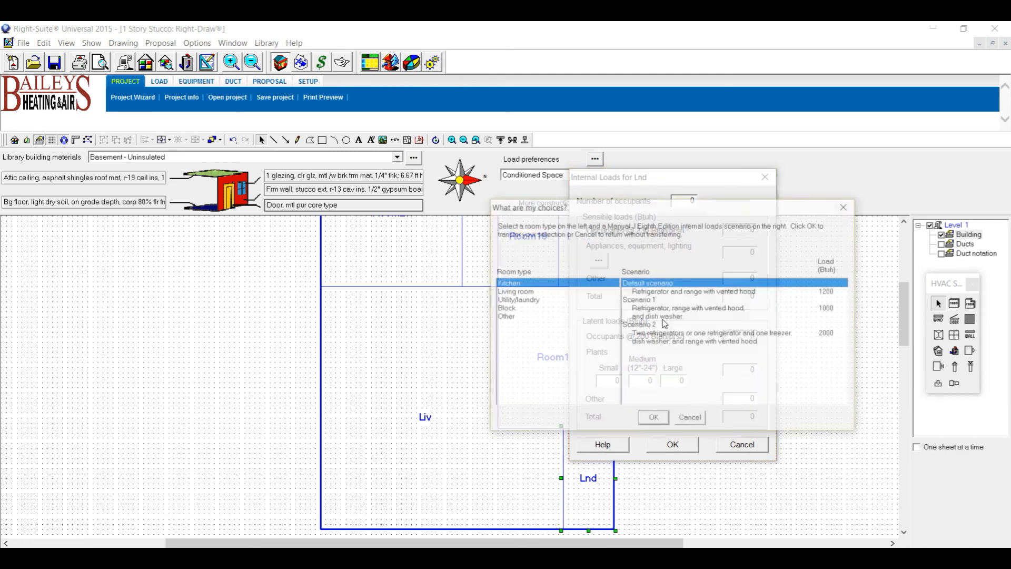
pyautogui.click(535, 300)
pyautogui.click(654, 418)
pyautogui.click(684, 448)
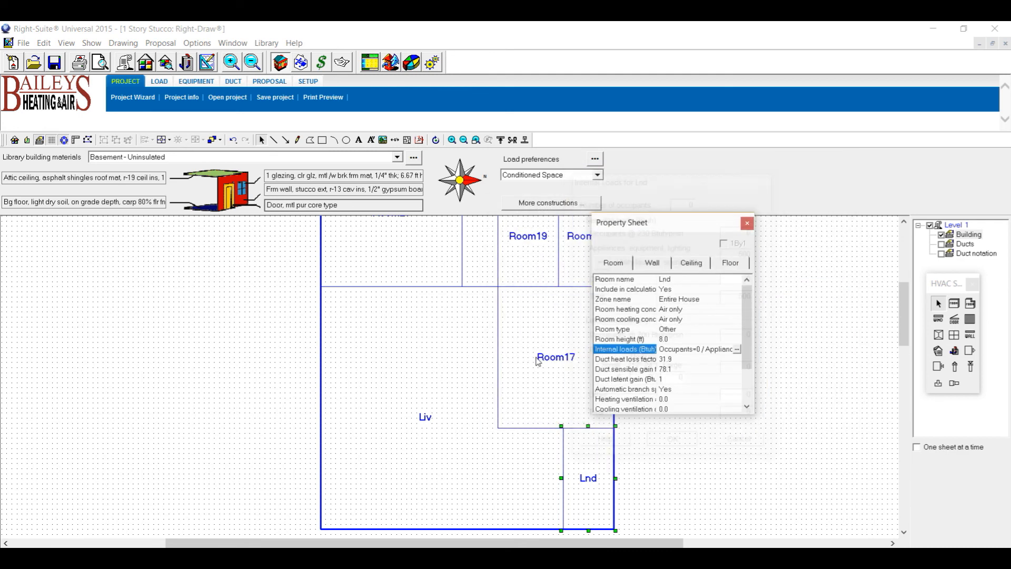
# Rename Room17 to Din, leaving its internal loads unchanged at 0 occupants.
pyautogui.click(561, 355)
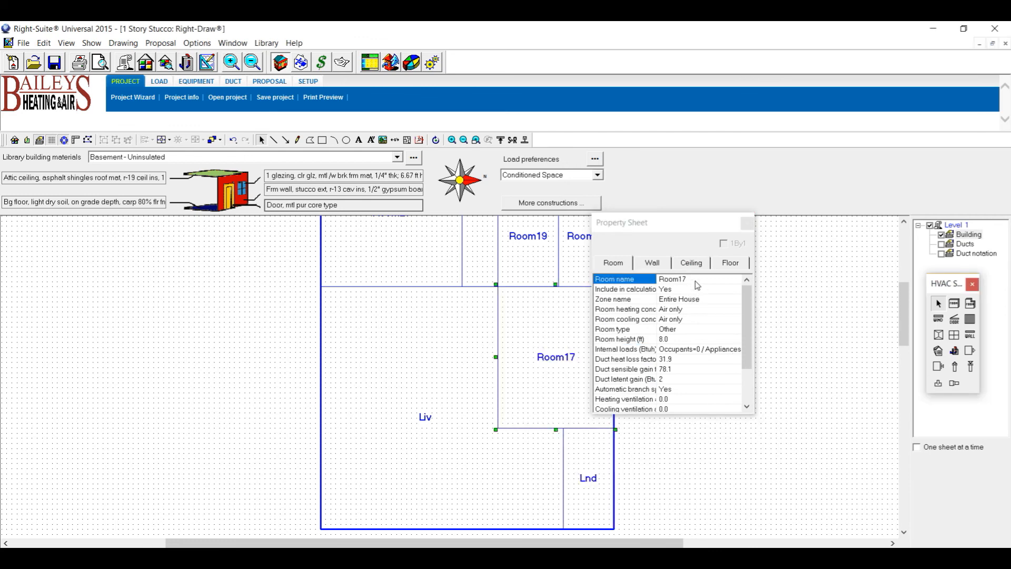
pyautogui.click(685, 280)
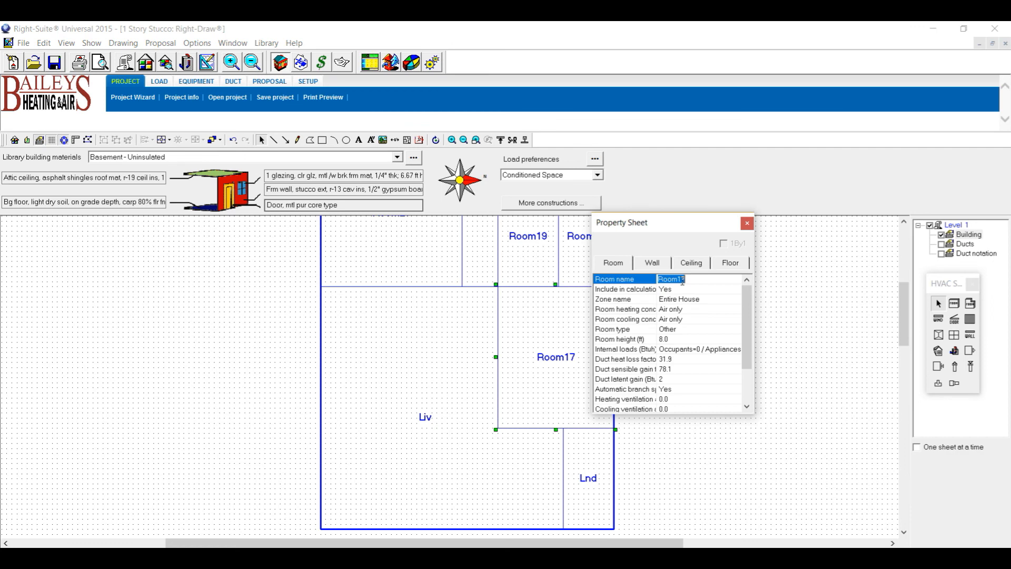
pyautogui.write('Din')
pyautogui.click(686, 356)
pyautogui.click(686, 355)
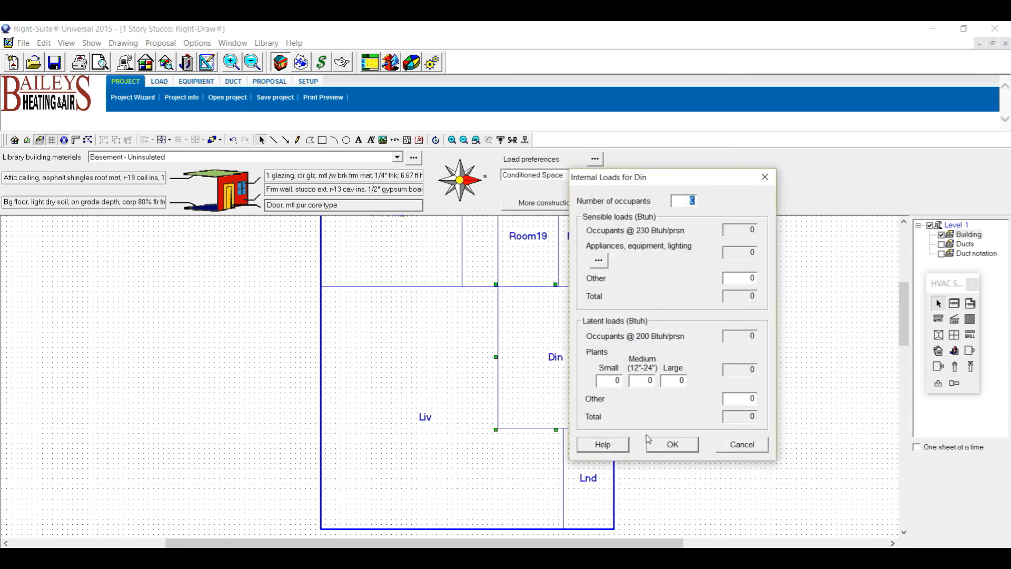
pyautogui.click(680, 446)
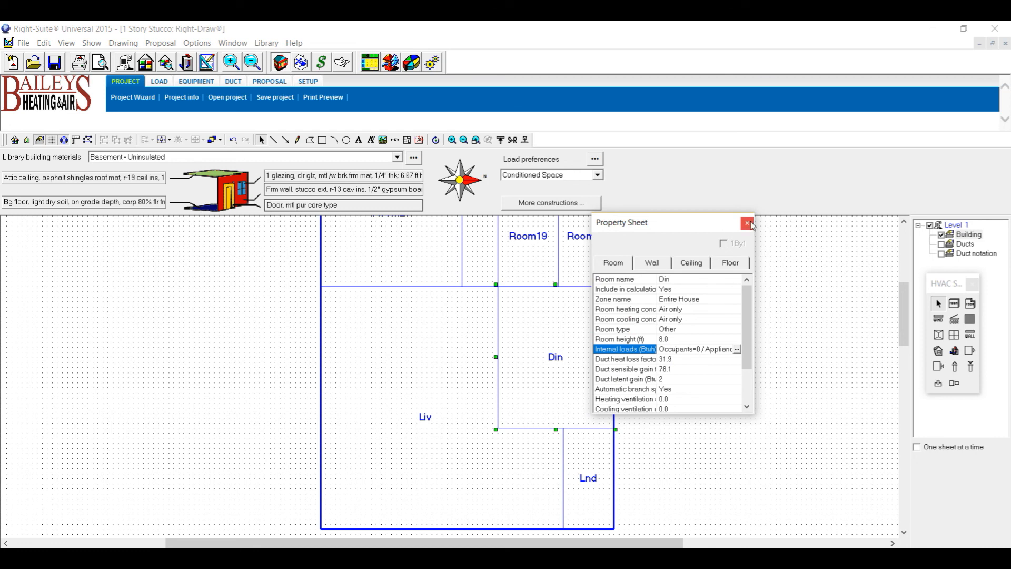
pyautogui.moveTo(701, 221)
pyautogui.mouseDown()
pyautogui.moveTo(785, 221)
pyautogui.moveTo(768, 215)
pyautogui.mouseUp()
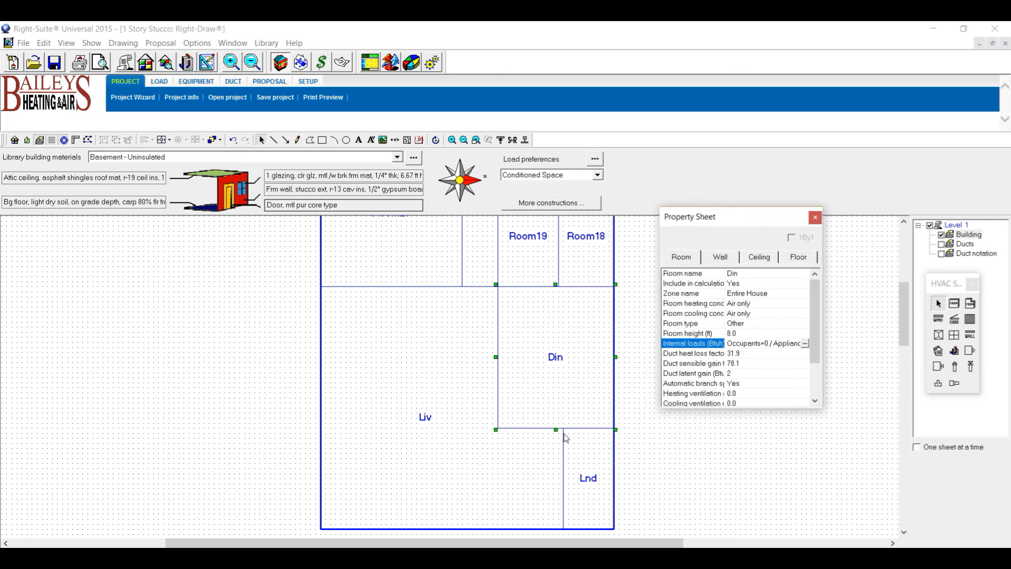
pyautogui.click(443, 456)
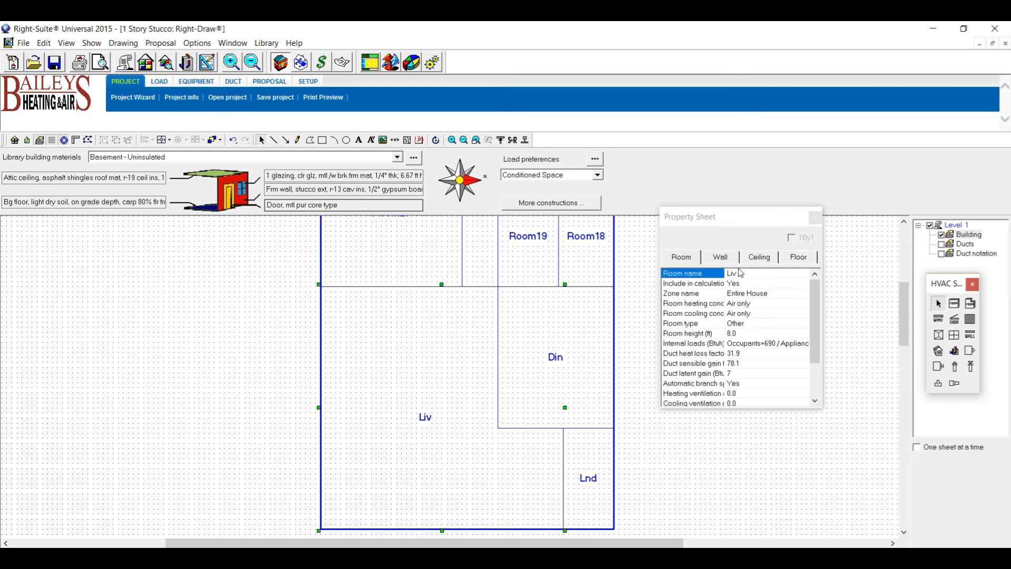
# Set Liv's appliances to Kitchen scenario 2 at 2000 Btuh, for a 2690 Btuh sensible total.
pyautogui.doubleClick(768, 349)
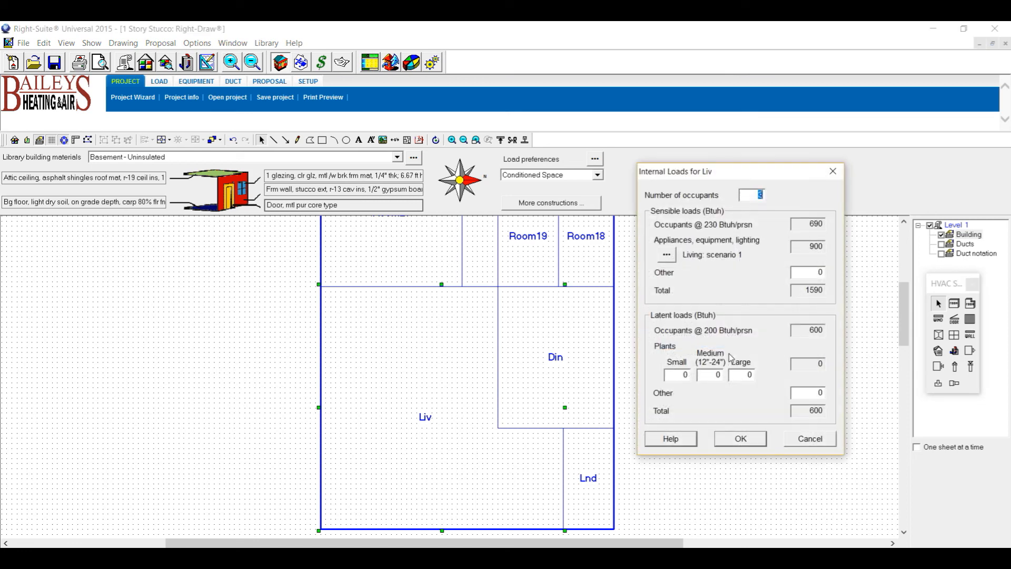
pyautogui.click(668, 255)
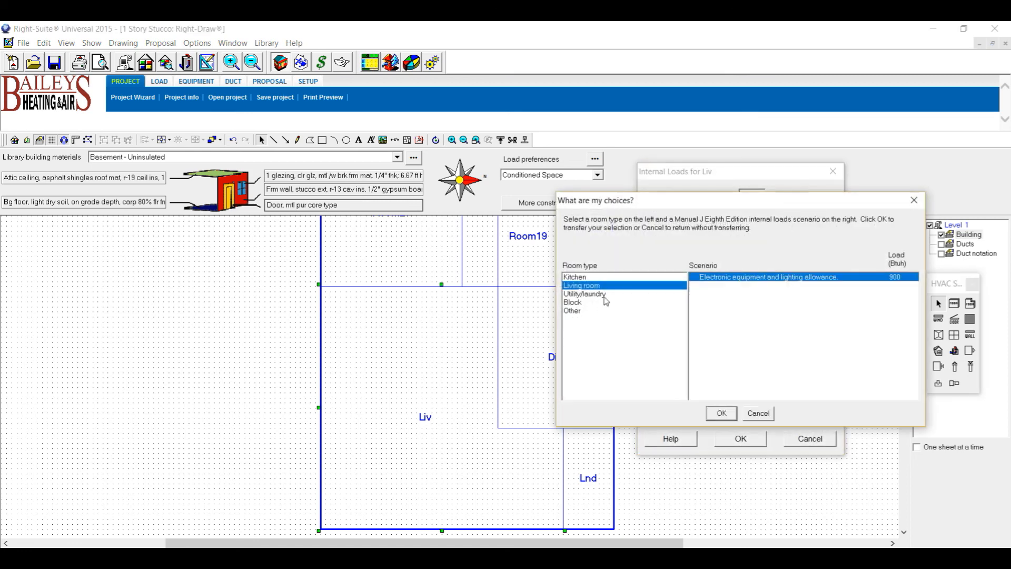
pyautogui.click(590, 279)
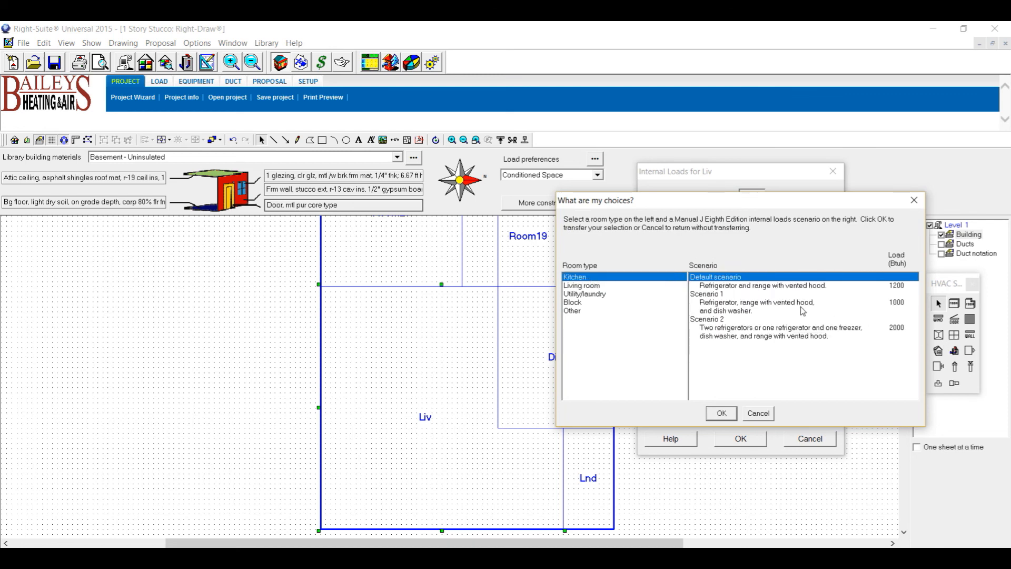
pyautogui.click(799, 329)
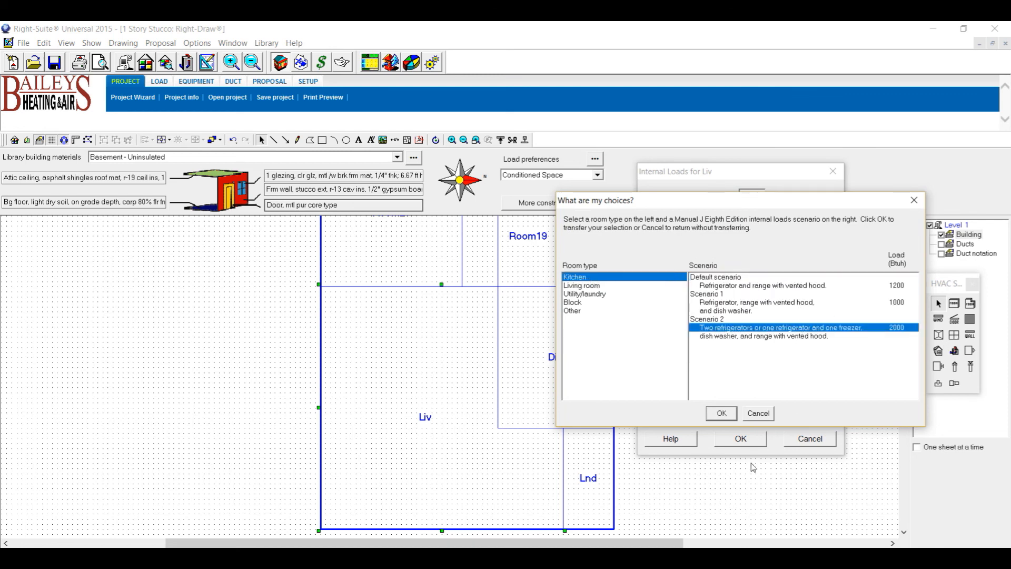
pyautogui.click(721, 413)
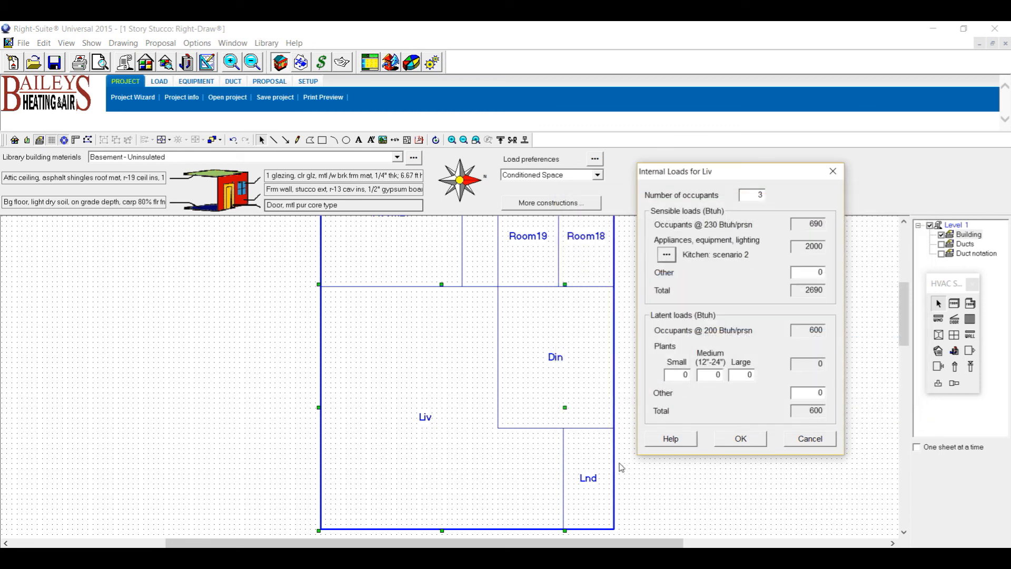
pyautogui.click(748, 451)
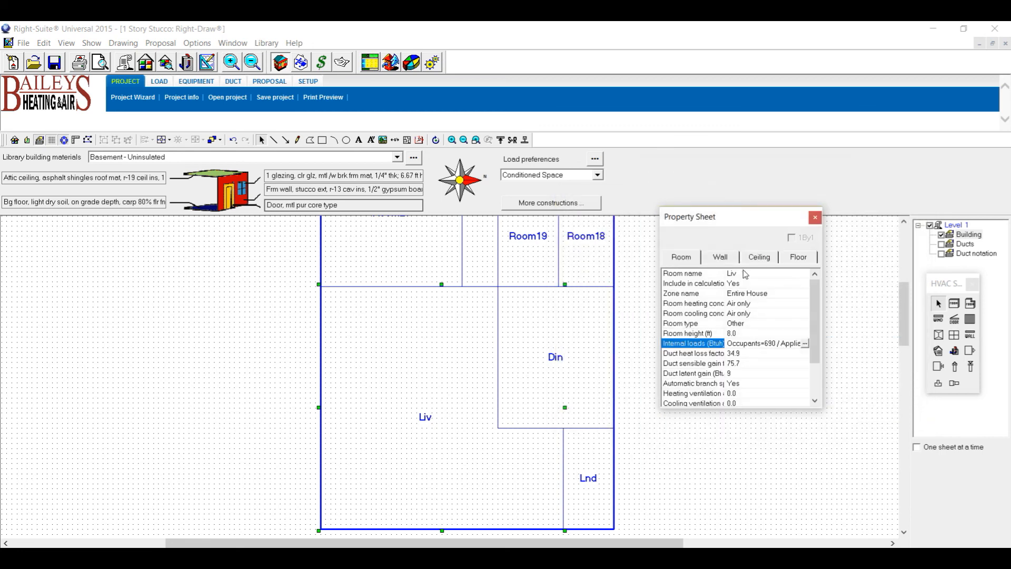
pyautogui.moveTo(903, 311); pyautogui.dragTo(902, 286)
# Rename Room20 to Hall and set both its heating and cooling to [None].
pyautogui.click(491, 336)
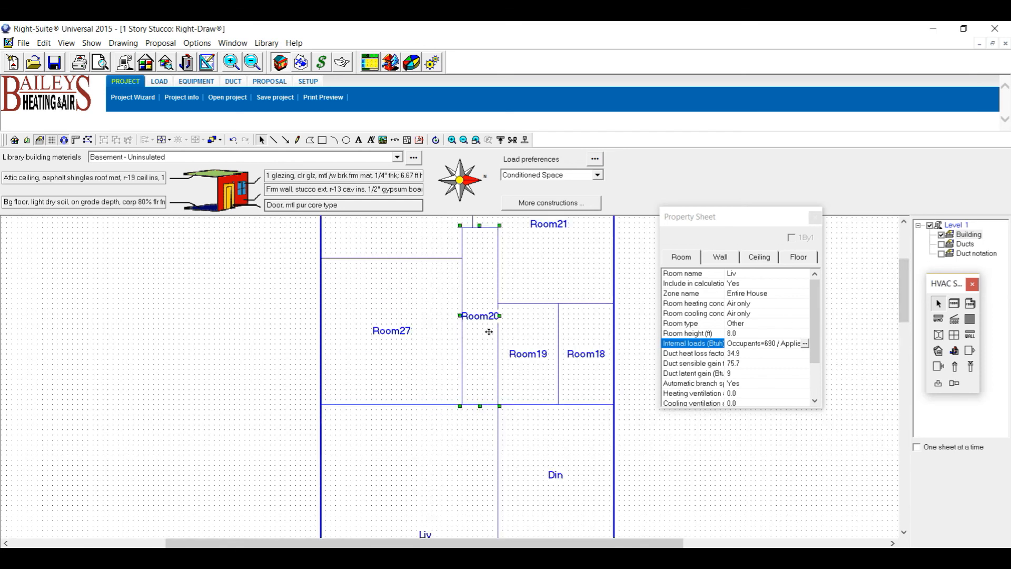
pyautogui.click(744, 274)
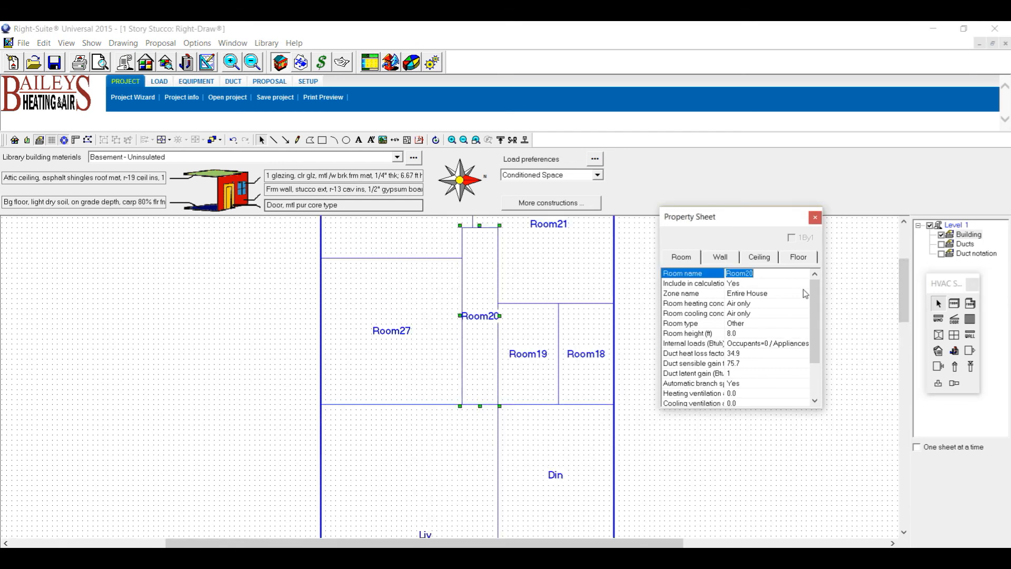
pyautogui.write('Hall')
pyautogui.click(761, 303)
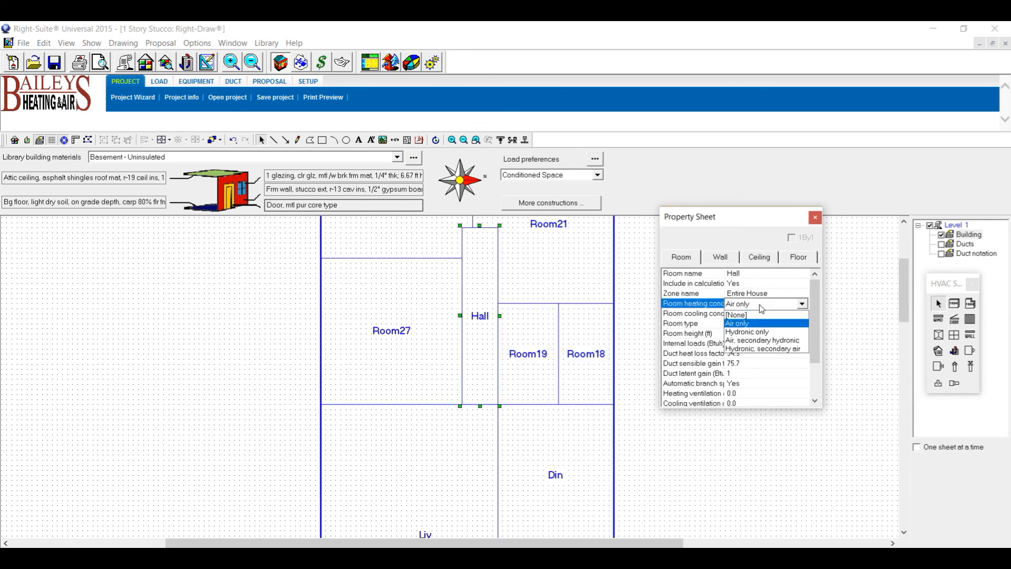
pyautogui.click(744, 315)
pyautogui.click(752, 315)
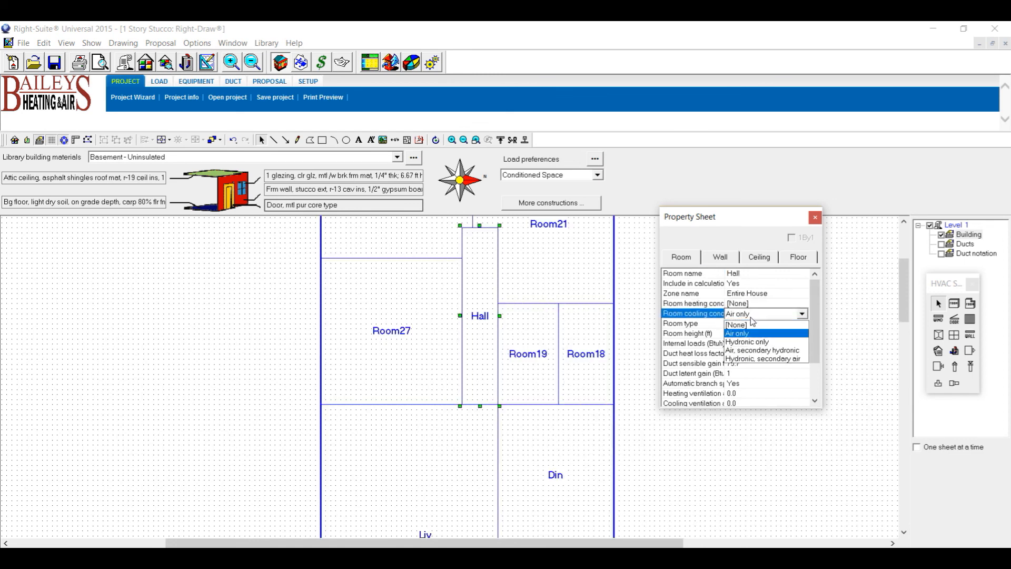
pyautogui.click(748, 326)
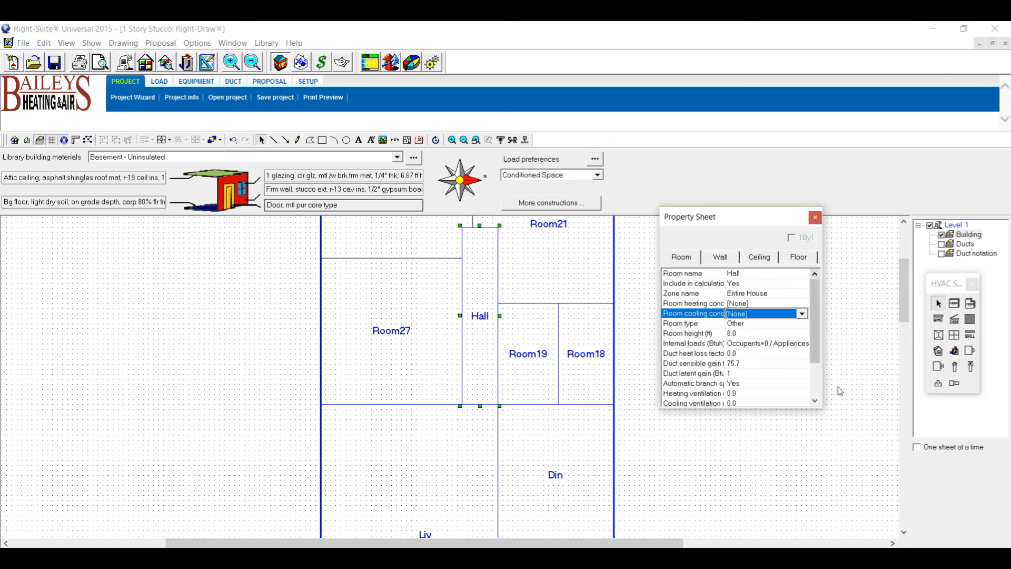
# Rename Room19 to Bath and Room18 to M Bath, then start renaming Room27.
pyautogui.click(511, 366)
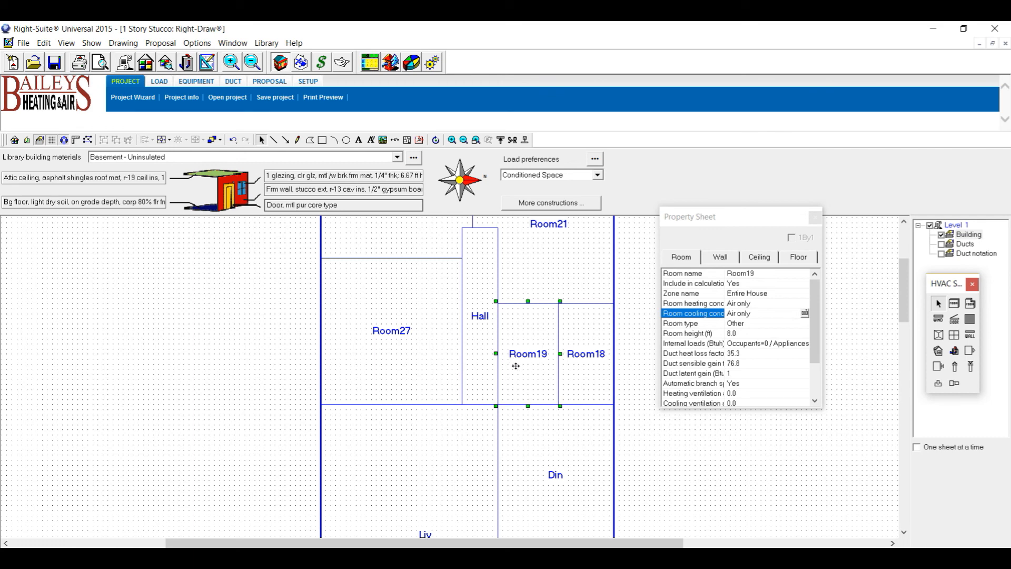
pyautogui.click(755, 272)
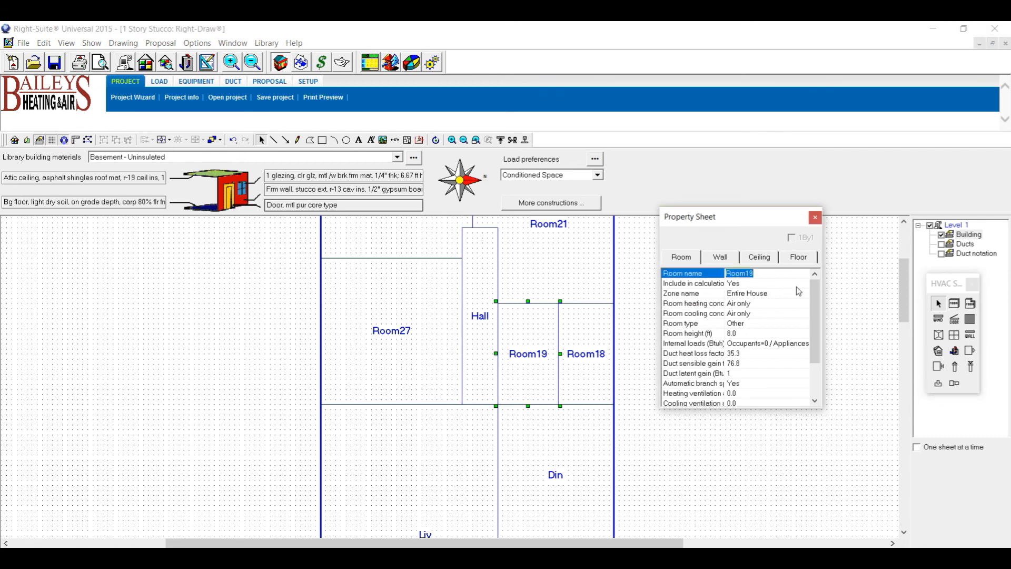
pyautogui.write('Bath')
pyautogui.click(585, 370)
pyautogui.click(762, 273)
pyautogui.write('M')
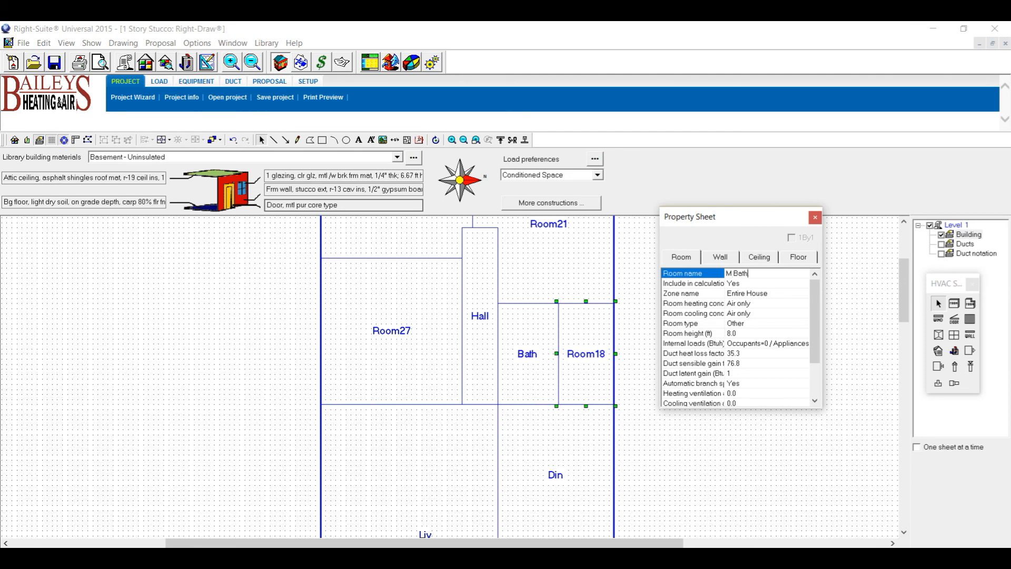
pyautogui.click(381, 340)
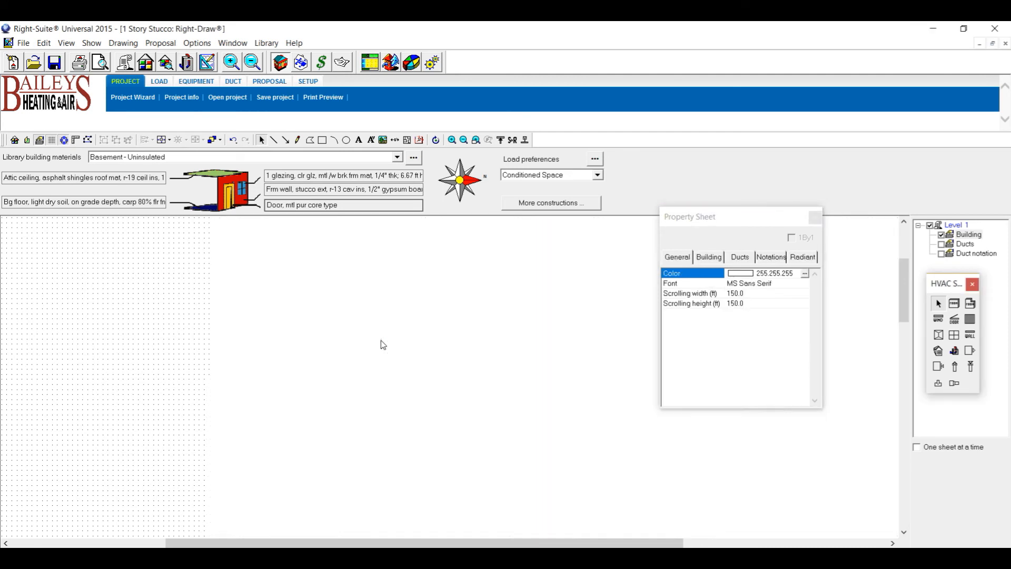
pyautogui.click(749, 273)
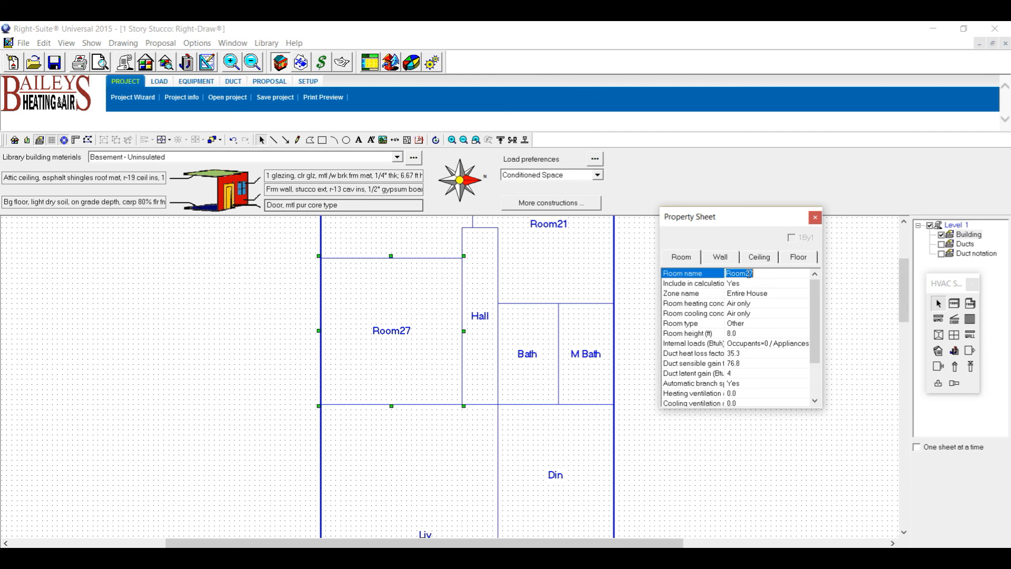
# Name Room27 Bed 2 and assign it the Living room appliance scenario (900 Btuh).
pyautogui.write('Bed 2')
pyautogui.doubleClick(756, 344)
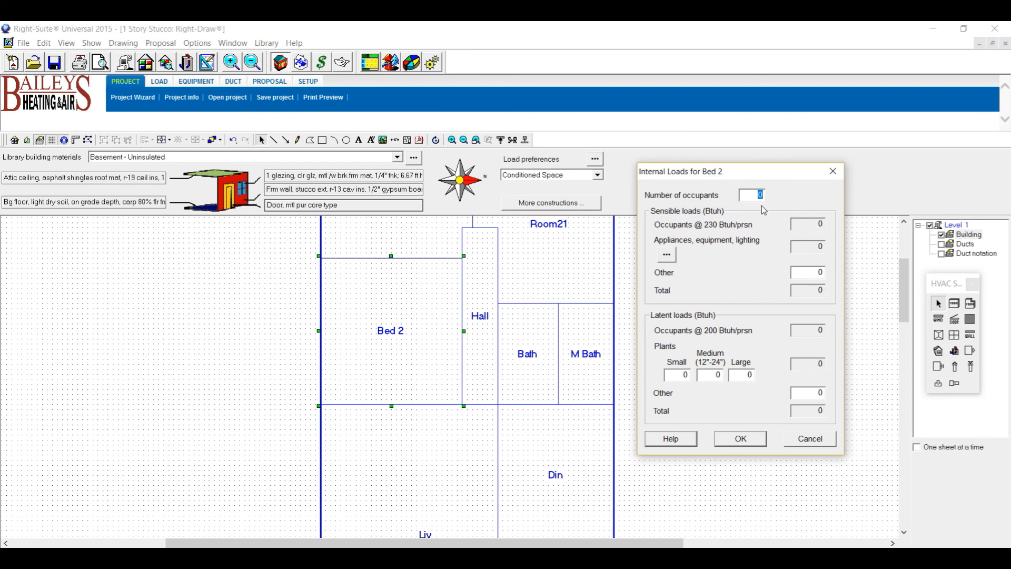
pyautogui.write('1')
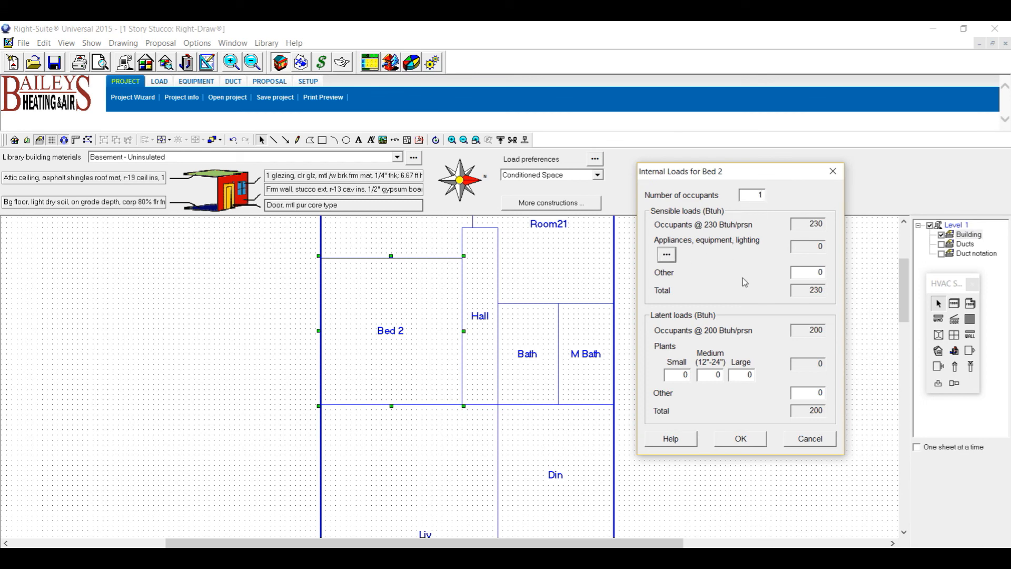
pyautogui.click(667, 255)
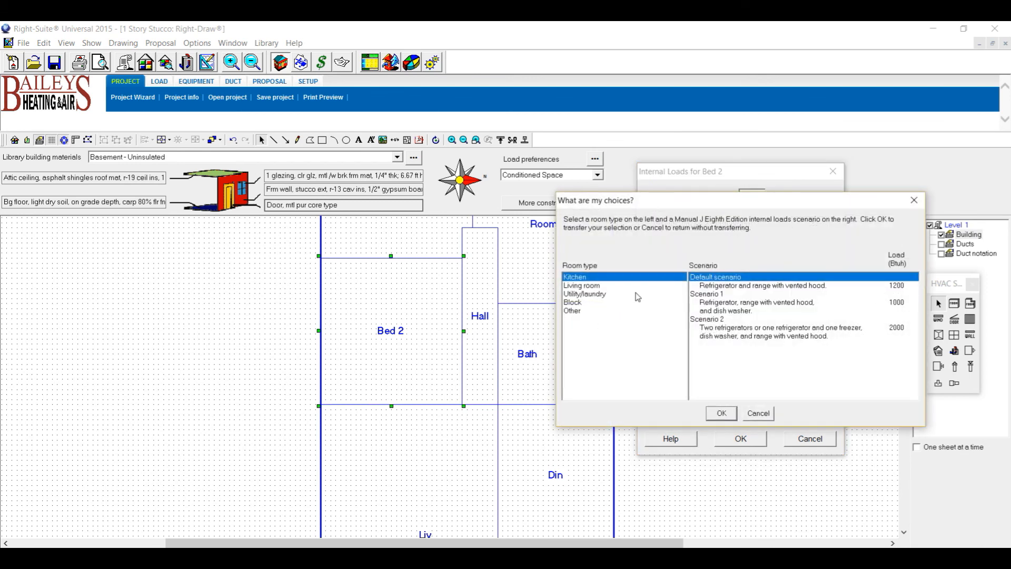
pyautogui.click(594, 286)
pyautogui.click(726, 415)
pyautogui.click(741, 438)
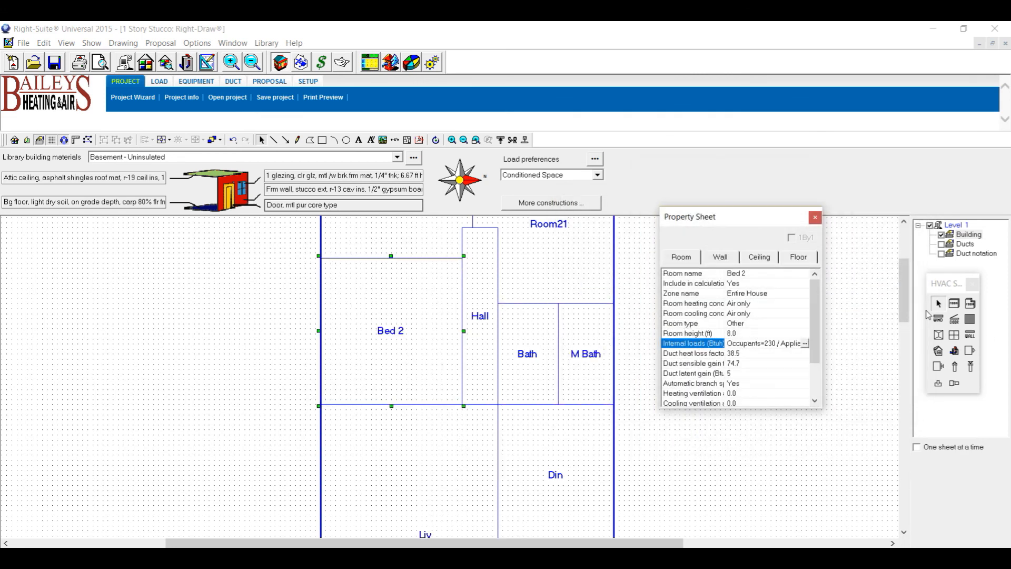
pyautogui.scroll(5, 901, 295)
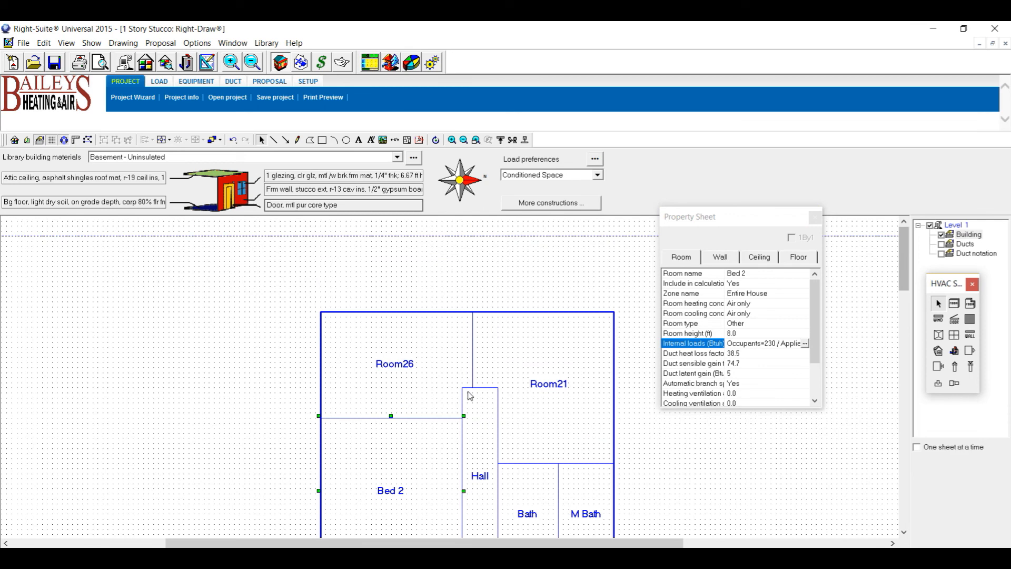
# Rename Room26 to Bed 1 and give it the same Living room appliance scenario.
pyautogui.click(433, 376)
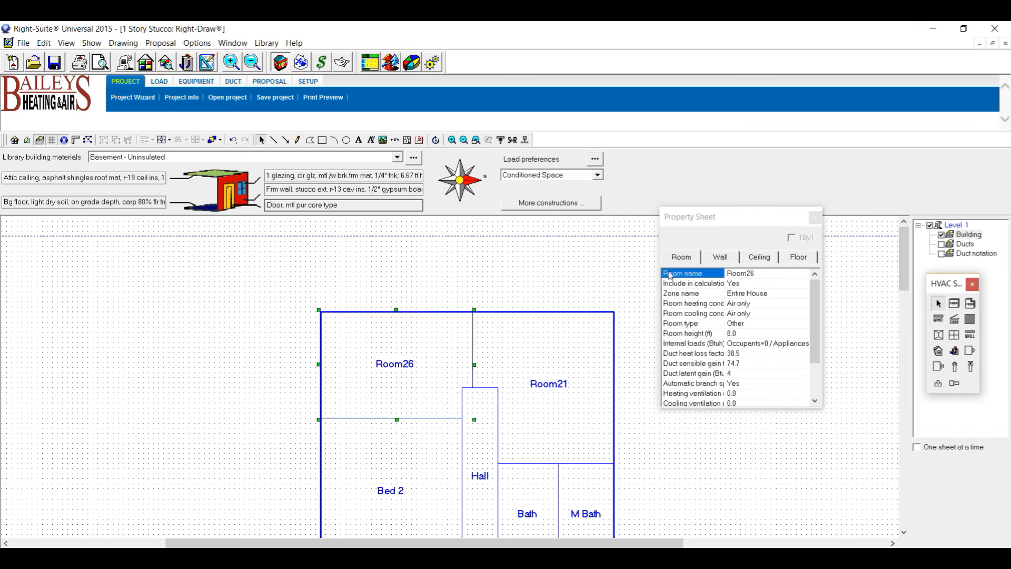
pyautogui.click(759, 273)
pyautogui.write('Bd')
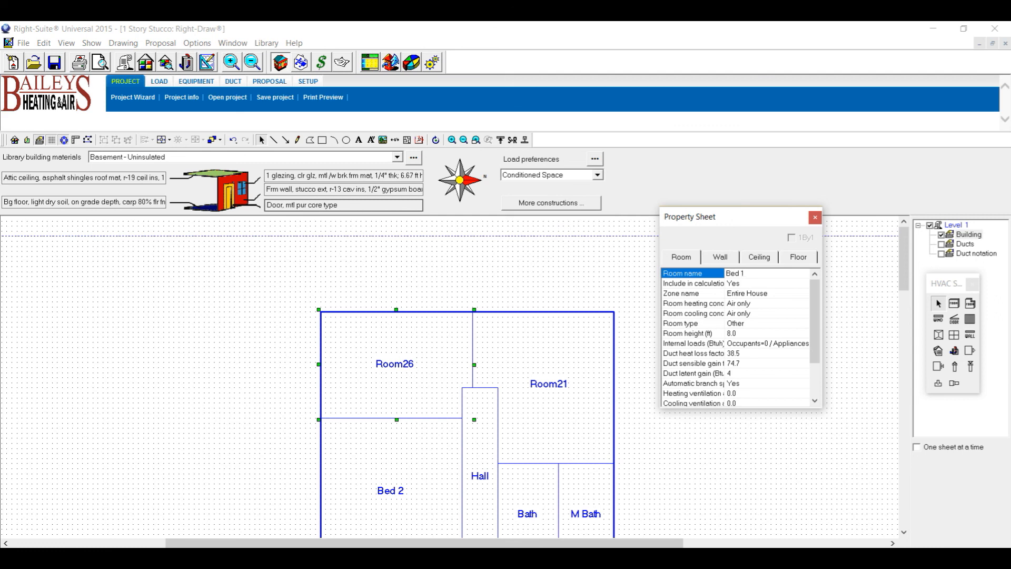
pyautogui.click(747, 348)
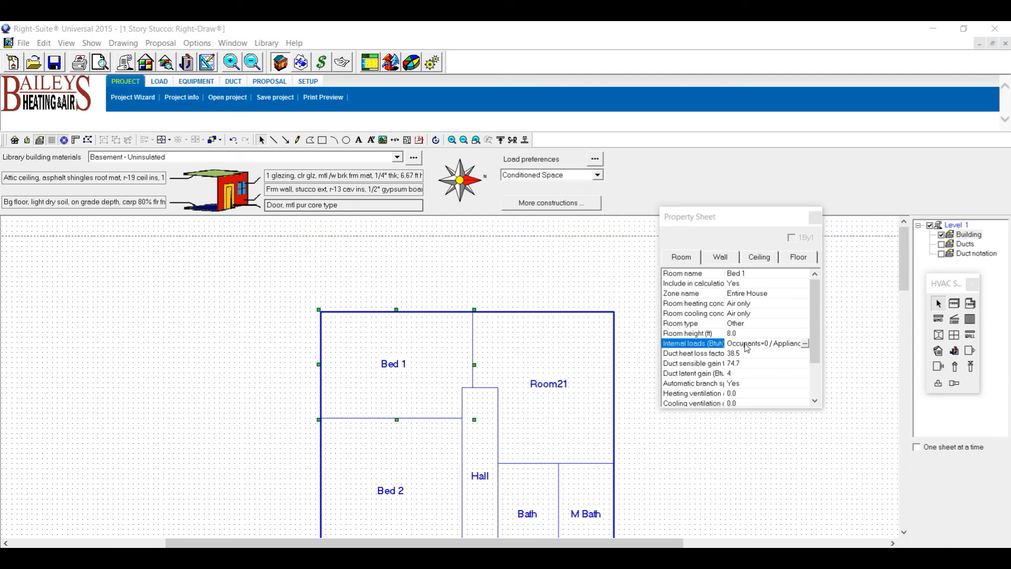
pyautogui.doubleClick(747, 347)
pyautogui.write('2')
pyautogui.click(667, 254)
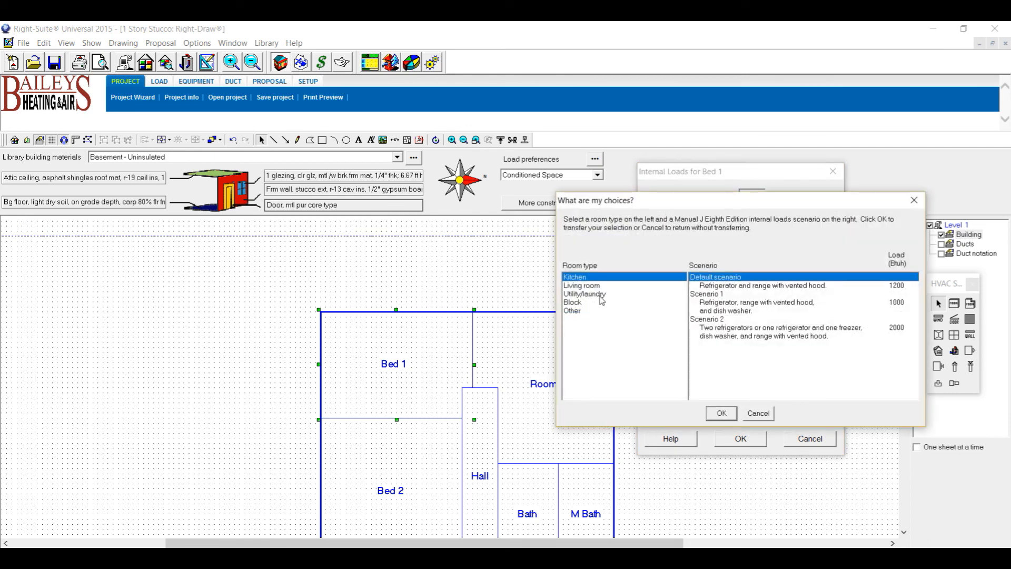
pyautogui.click(583, 285)
pyautogui.click(722, 413)
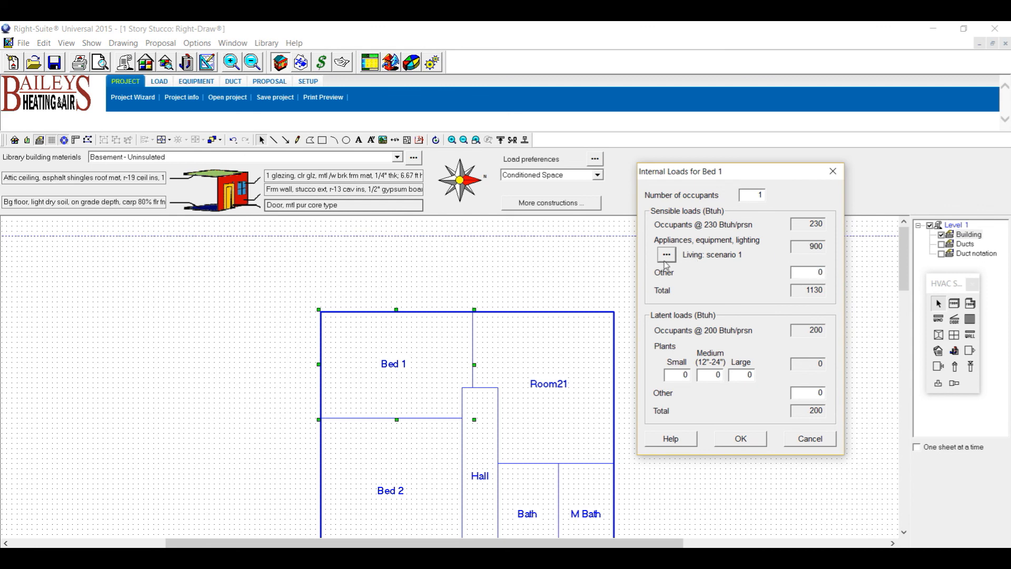
pyautogui.click(820, 275)
pyautogui.click(747, 437)
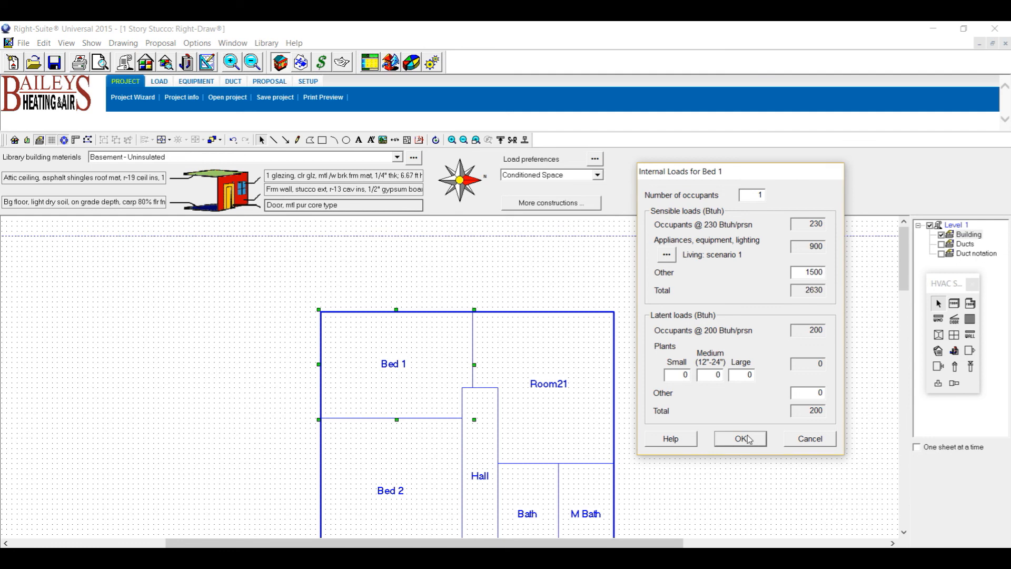
# Name Room21 'M Bed' with 2 occupants and the 900 Btuh Living room appliance load.
pyautogui.click(570, 392)
pyautogui.click(754, 271)
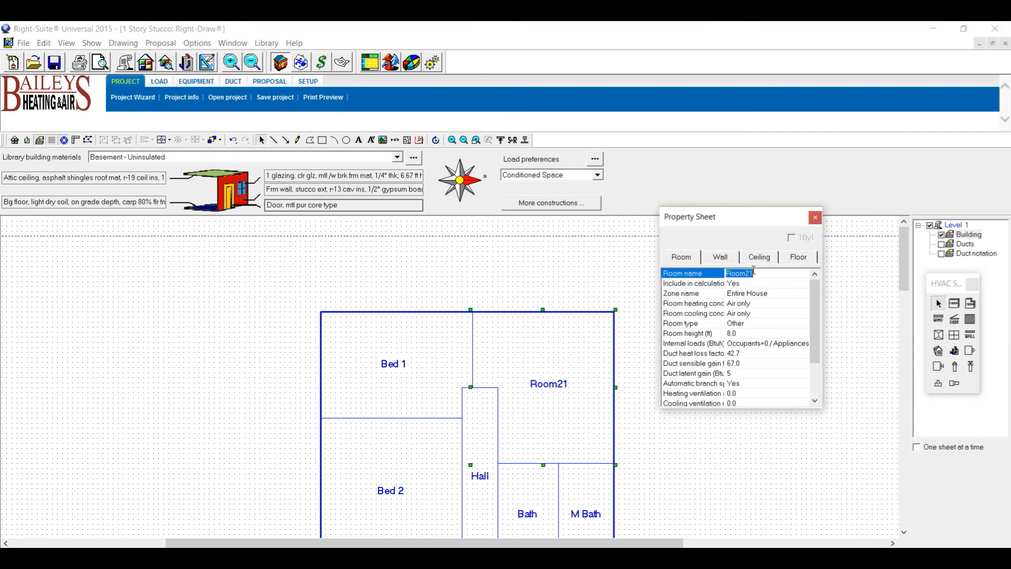
pyautogui.write('M Bed')
pyautogui.click(746, 343)
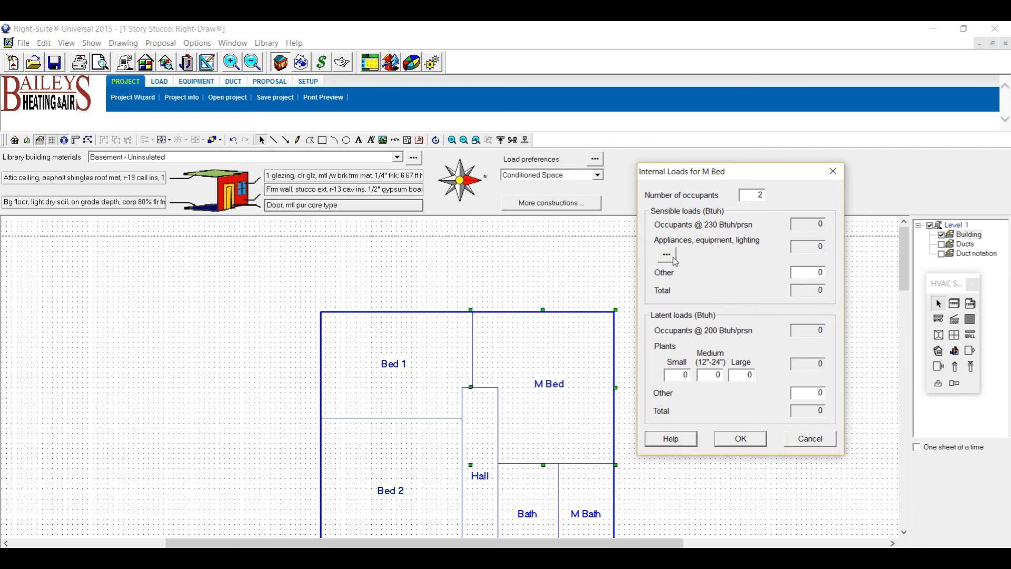
pyautogui.click(667, 255)
pyautogui.click(606, 285)
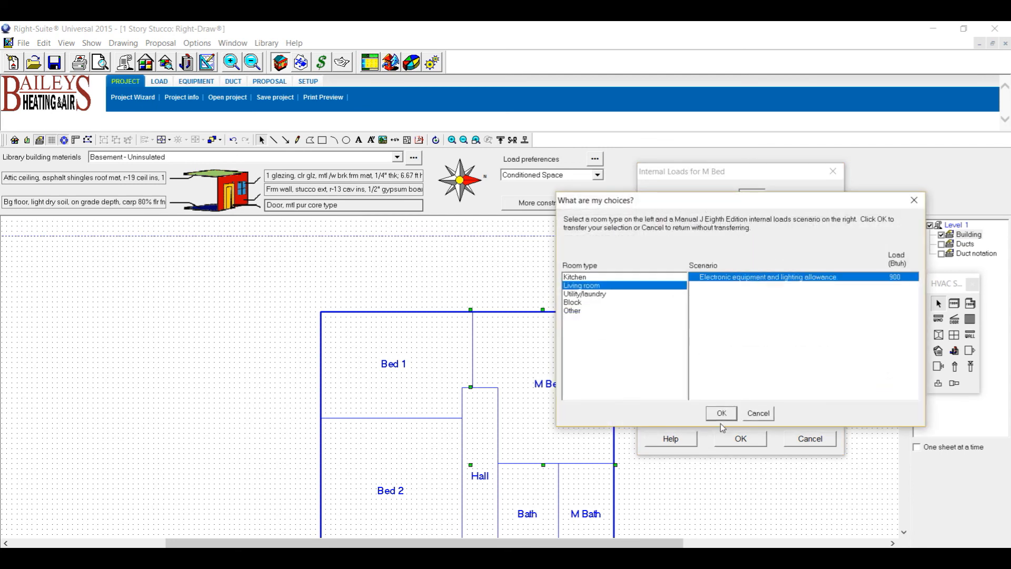
pyautogui.click(722, 417)
pyautogui.click(742, 438)
pyautogui.moveTo(764, 220); pyautogui.dragTo(780, 270)
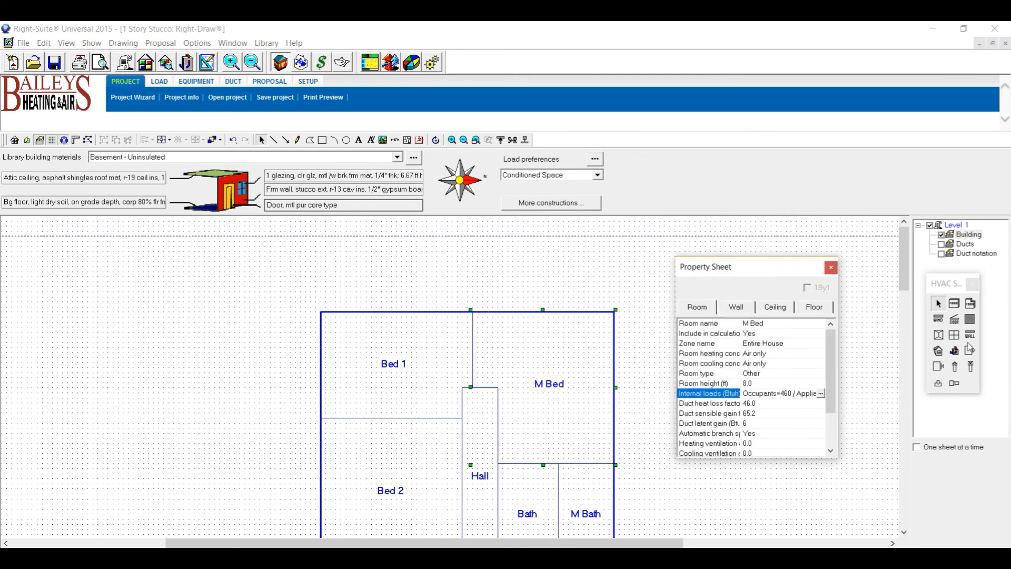
pyautogui.doubleClick(292, 191)
pyautogui.click(307, 181)
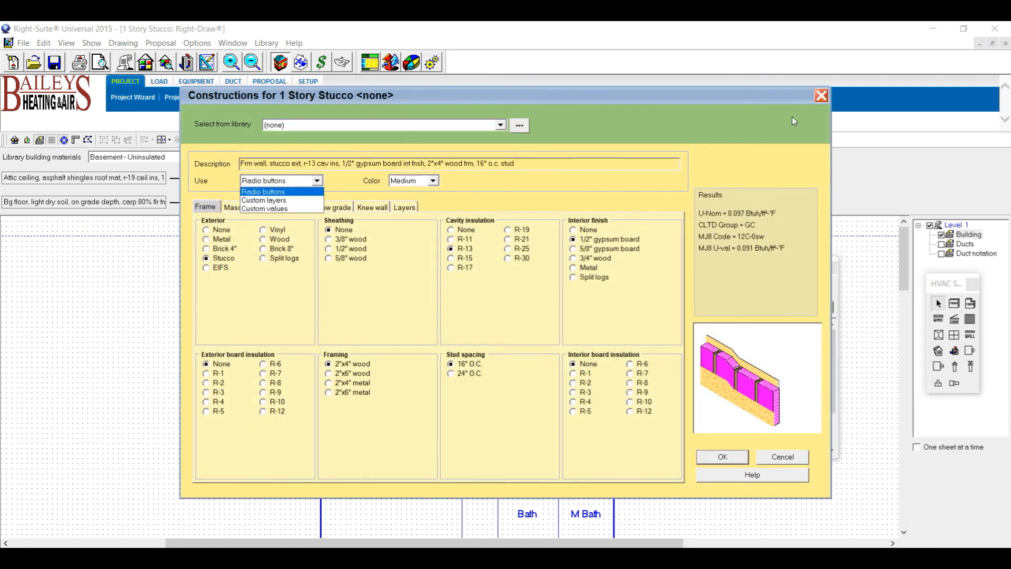
pyautogui.click(824, 94)
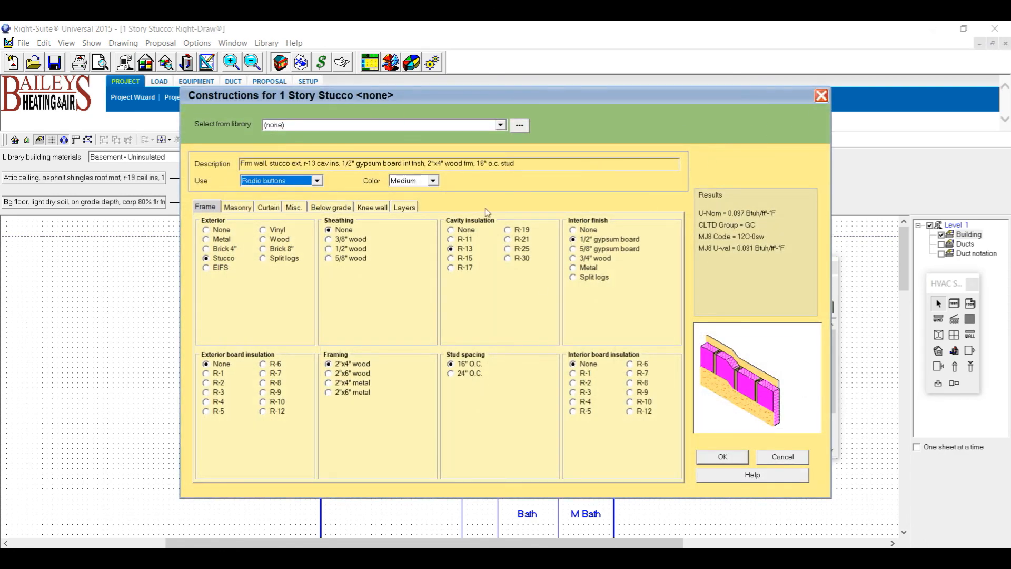
pyautogui.click(723, 457)
pyautogui.doubleClick(357, 177)
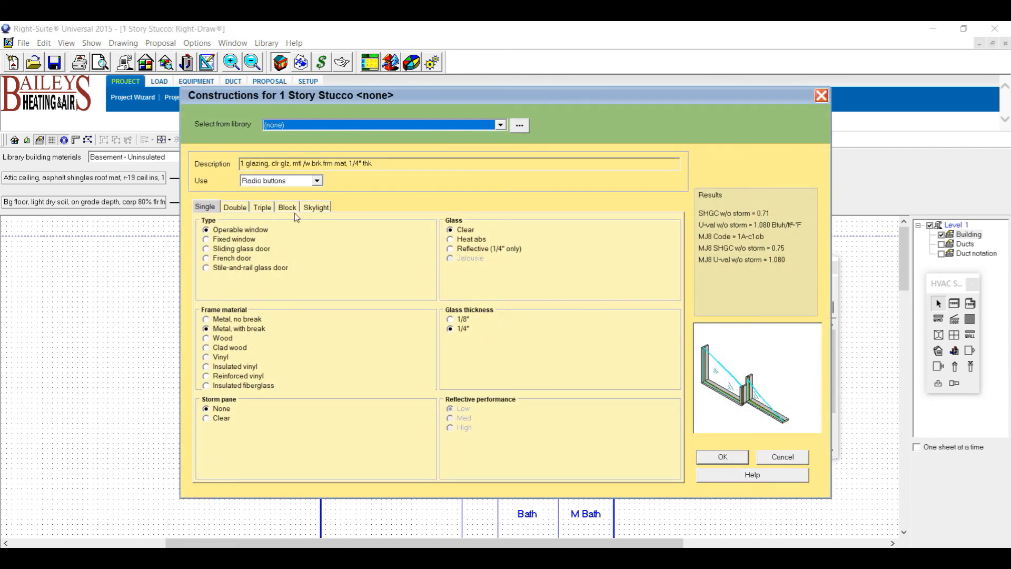
pyautogui.click(723, 457)
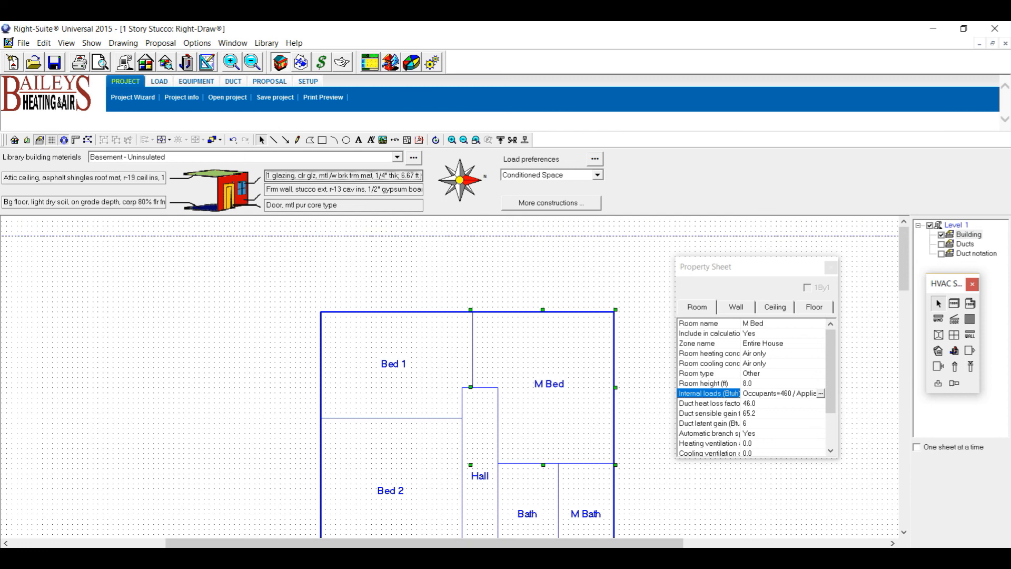
pyautogui.hotkey('alt', 'Tab')
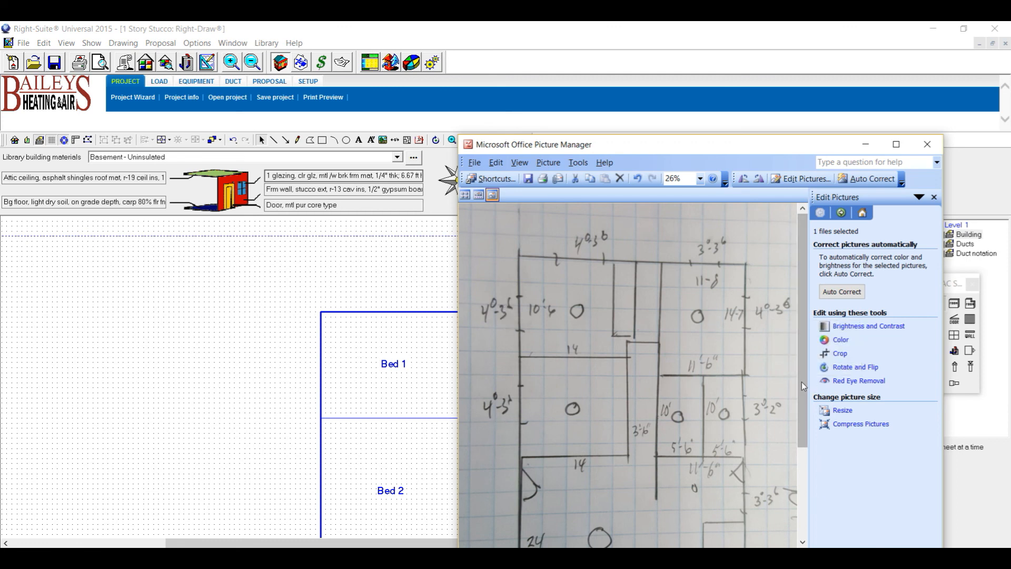
# Check the sketch's dimensions, minimize Picture Manager and get ready to place windows in Right-Draw.
pyautogui.moveTo(802, 381); pyautogui.dragTo(814, 479)
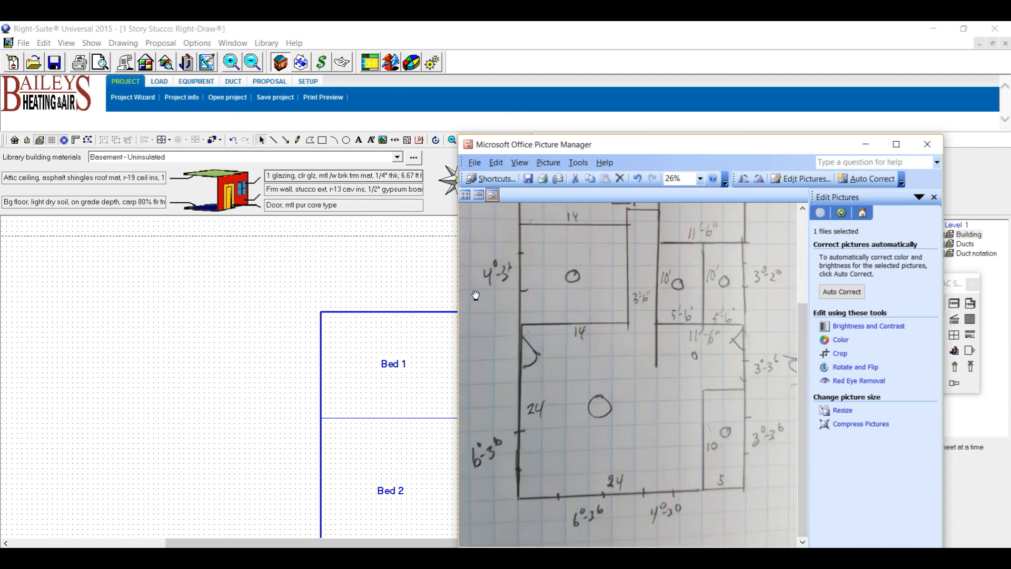
pyautogui.moveTo(806, 413); pyautogui.dragTo(804, 313)
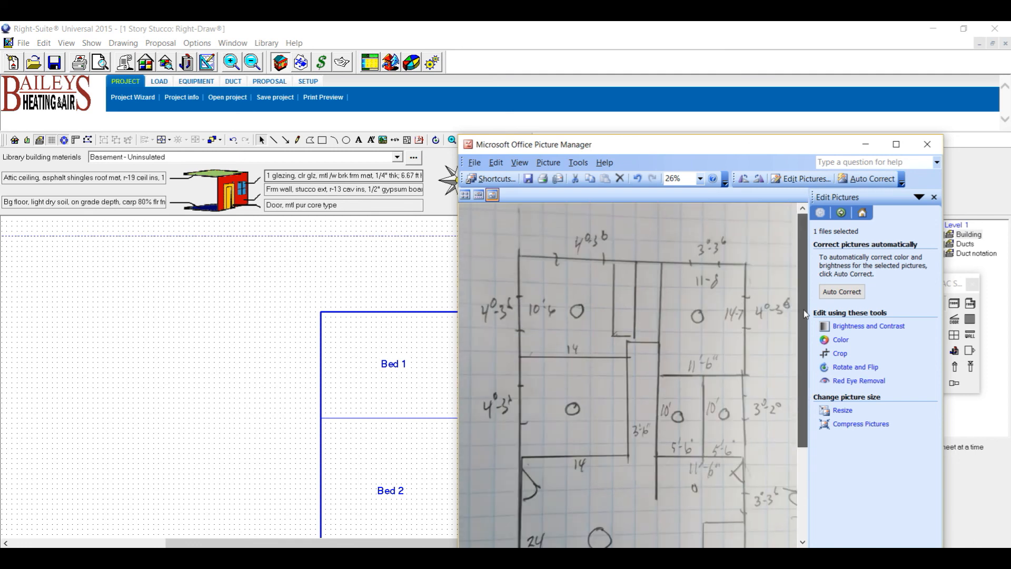
pyautogui.click(865, 145)
pyautogui.click(939, 320)
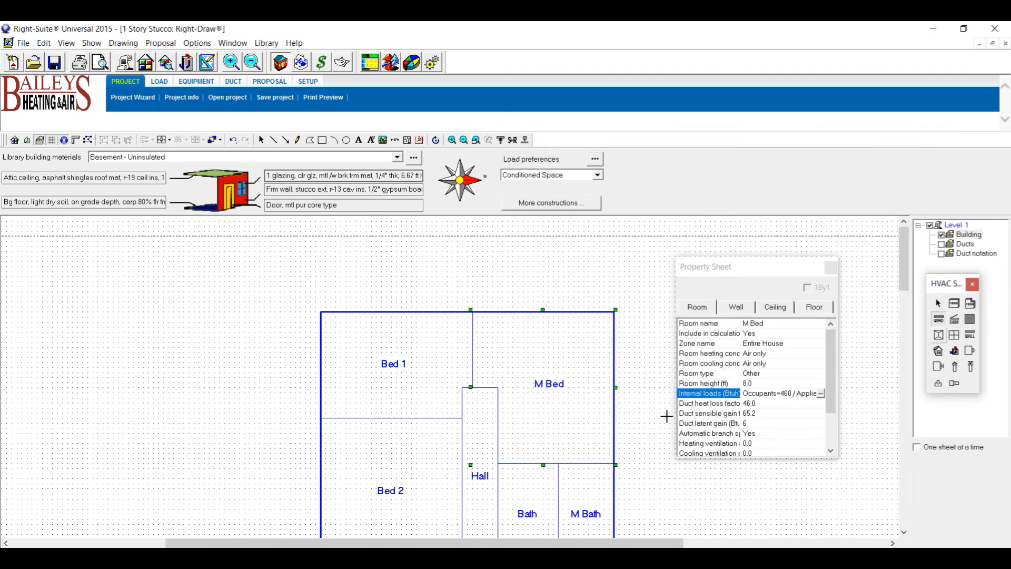
# Place a 4.0 ft wide by 3'6" high window on Bed 1's top wall.
pyautogui.click(396, 310)
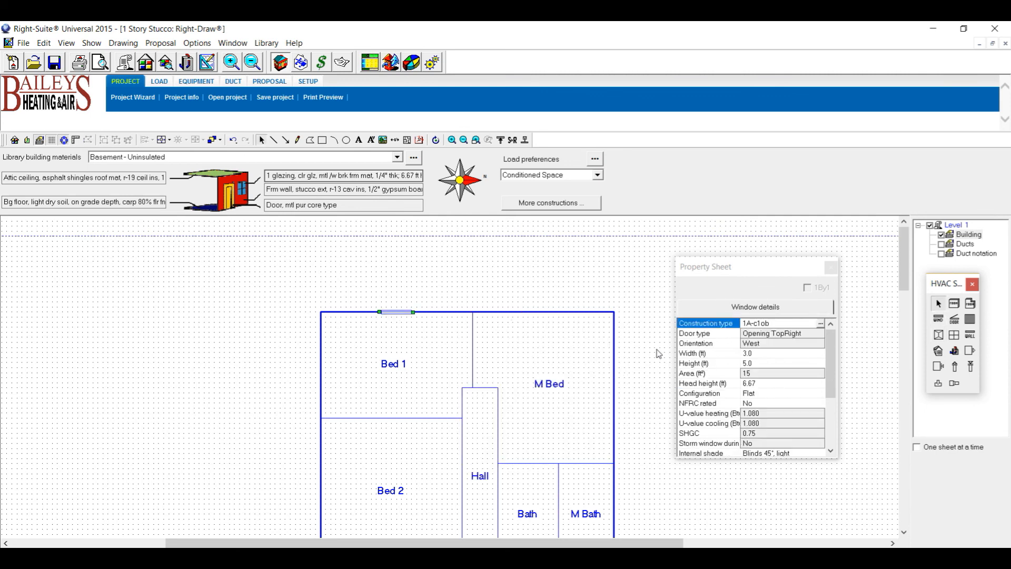
pyautogui.click(756, 353)
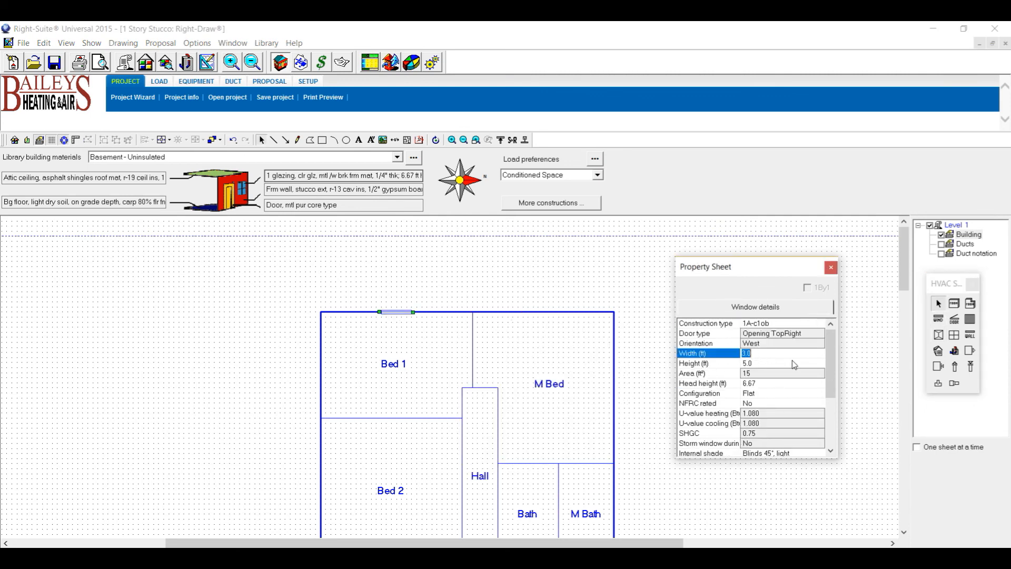
pyautogui.write('4')
pyautogui.click(765, 363)
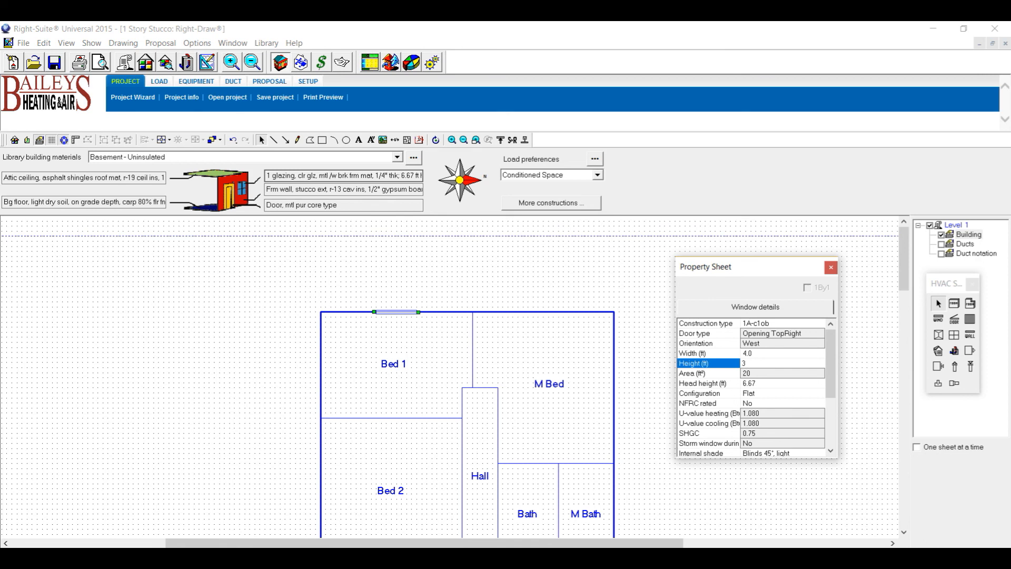
pyautogui.write("'")
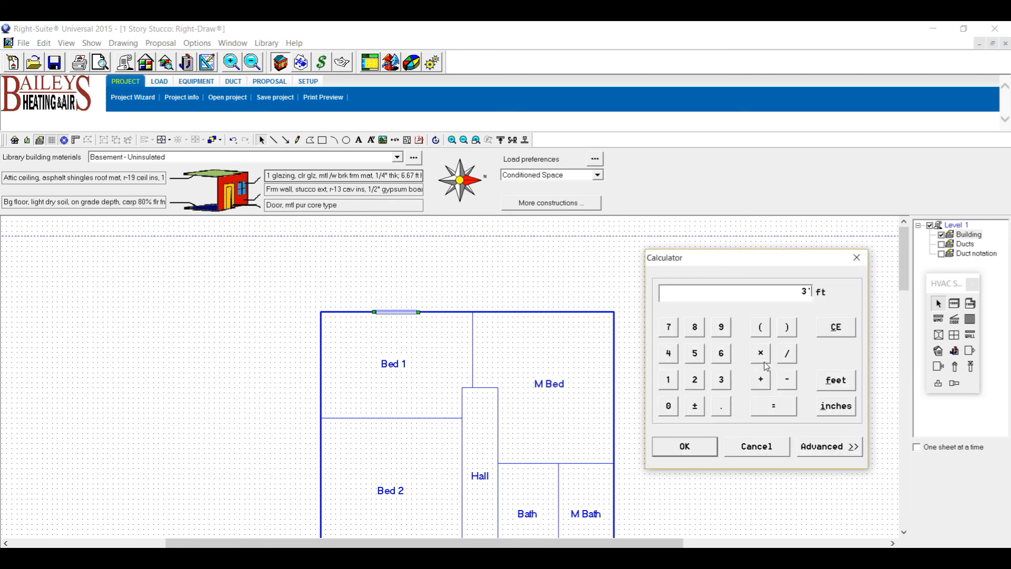
pyautogui.click(723, 356)
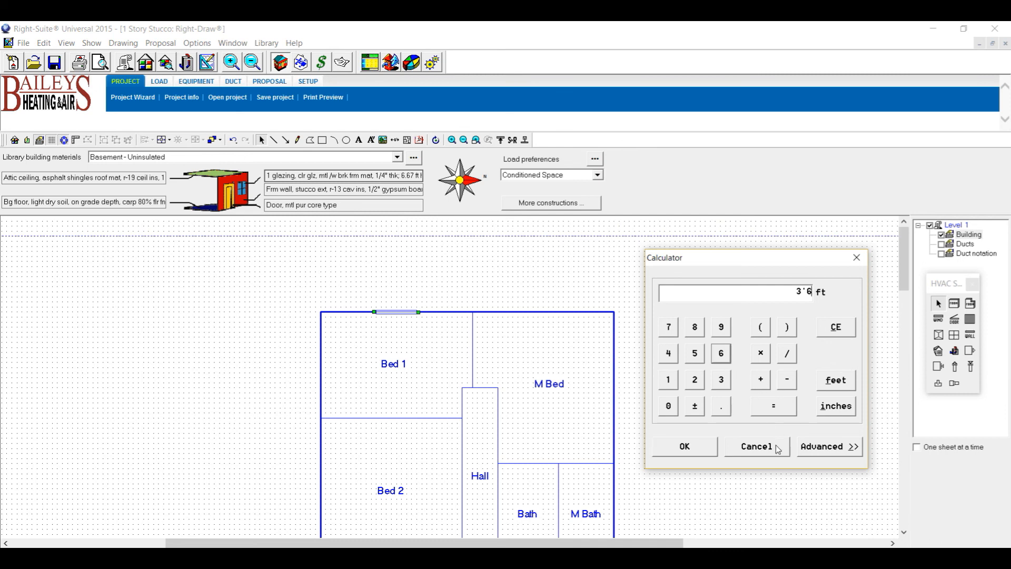
pyautogui.click(851, 403)
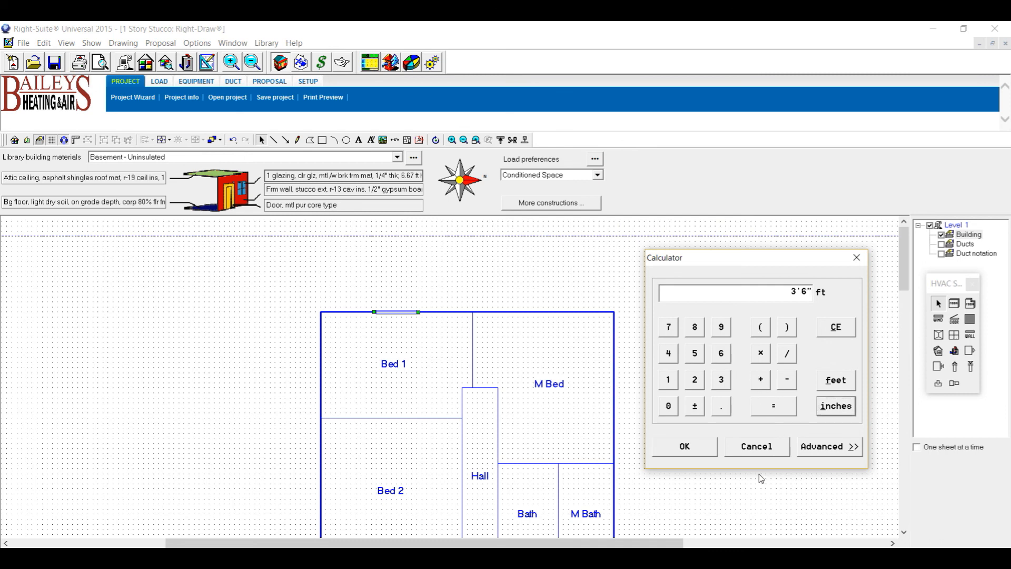
pyautogui.click(691, 449)
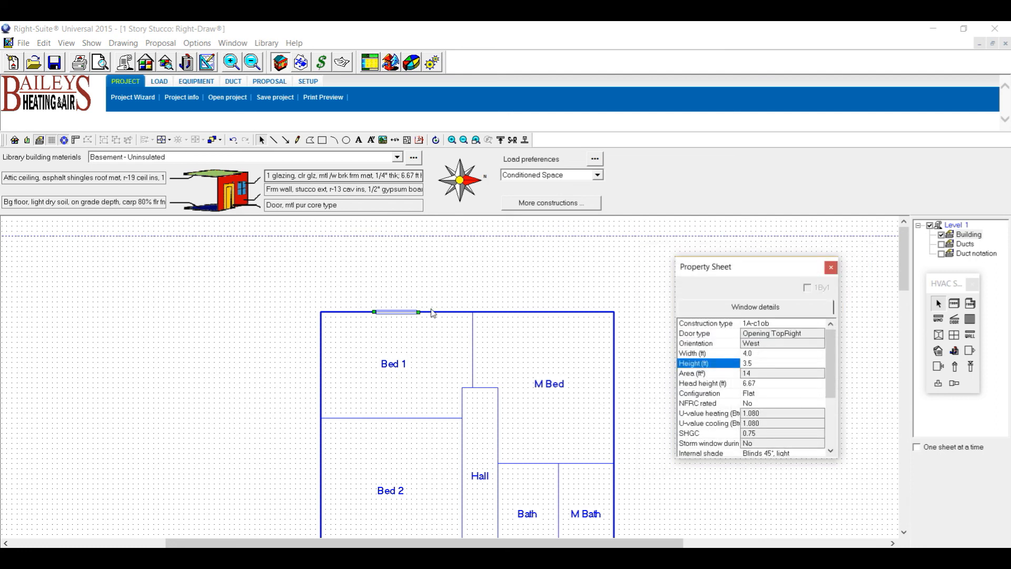
pyautogui.click(414, 298)
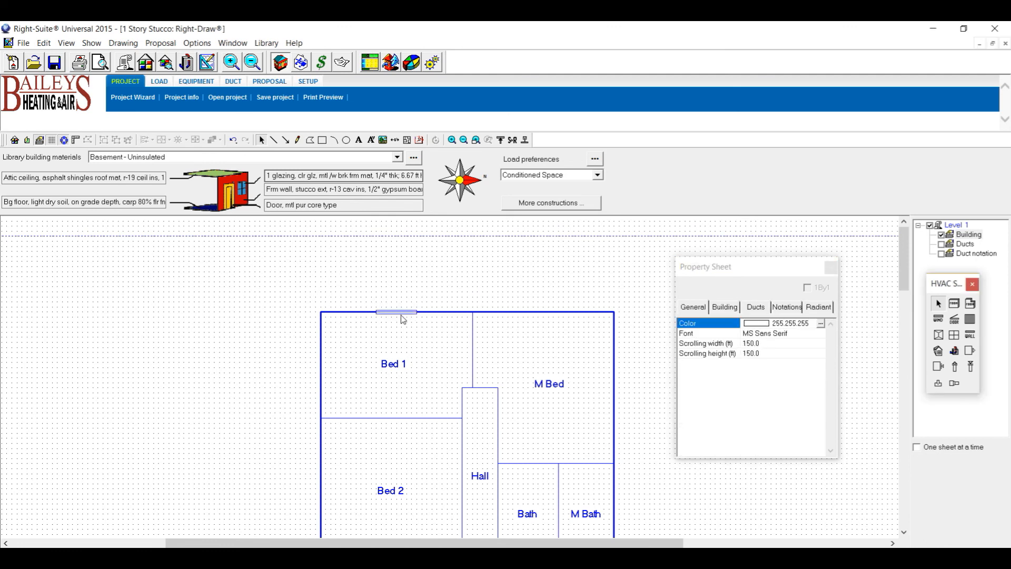
# Undo the accidental deletion of Bed 1 with Ctrl+Z and select its top-wall window.
pyautogui.click(406, 314)
pyautogui.press('Delete')
pyautogui.hotkey('ctrl', 'z')
pyautogui.click(396, 312)
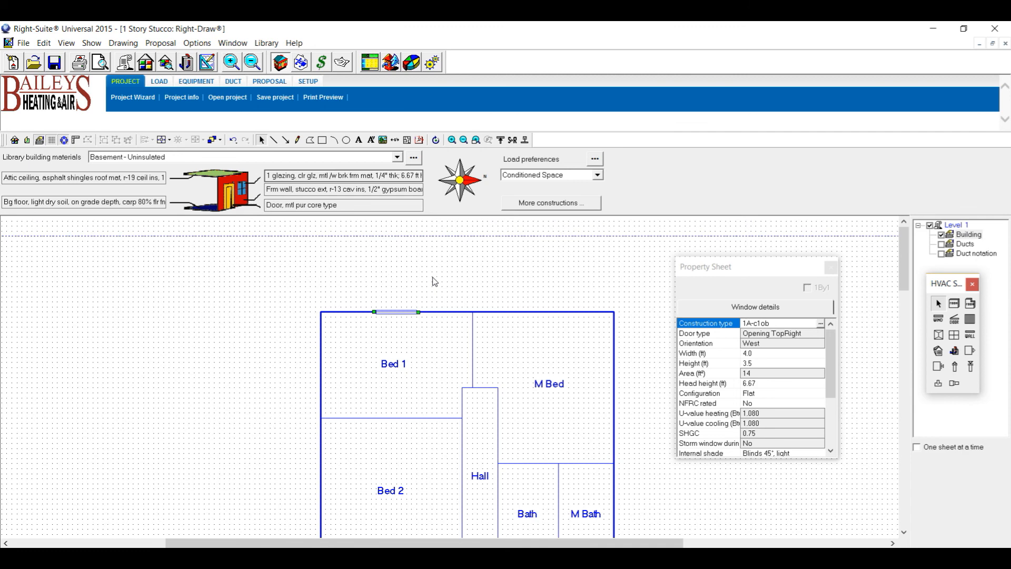
# Paste three copies of the Bed 1 window onto M Bed's right wall and Bed 1's and Bed 2's left walls.
pyautogui.hotkey('ctrl', 'v')
pyautogui.moveTo(410, 326); pyautogui.dragTo(616, 379)
pyautogui.hotkey('ctrl', 'v')
pyautogui.moveTo(415, 322); pyautogui.dragTo(349, 363)
pyautogui.hotkey('ctrl', 'v')
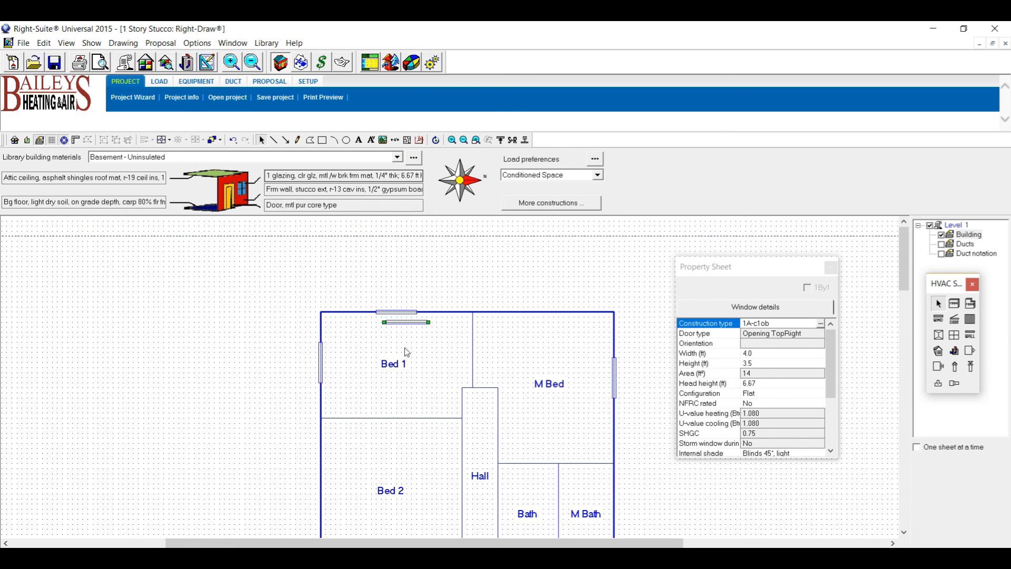
pyautogui.moveTo(411, 327); pyautogui.dragTo(323, 499)
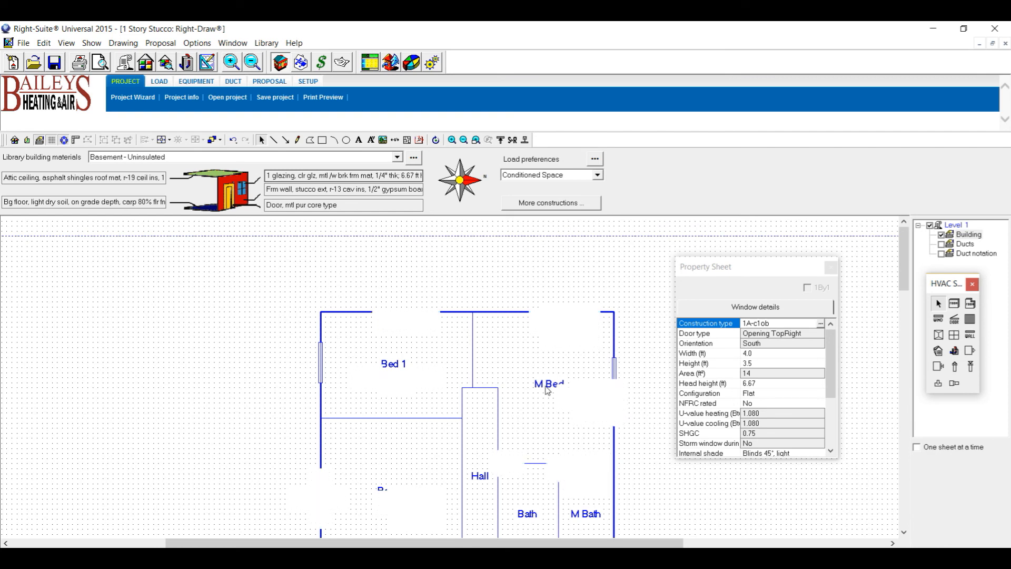
pyautogui.scroll(-1, 556, 387)
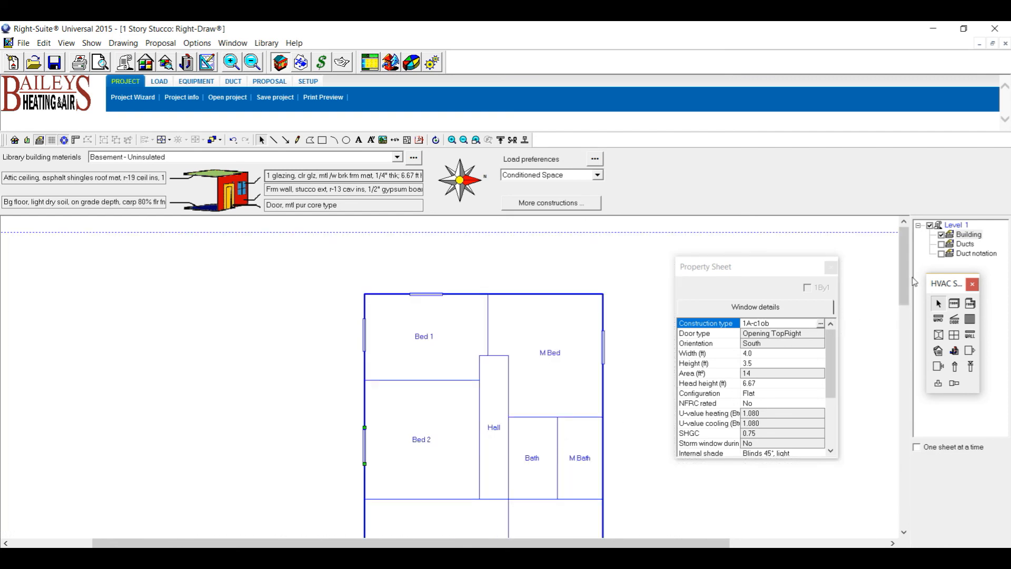
pyautogui.moveTo(905, 283)
pyautogui.mouseDown()
pyautogui.moveTo(911, 320)
pyautogui.moveTo(908, 287)
pyautogui.mouseUp()
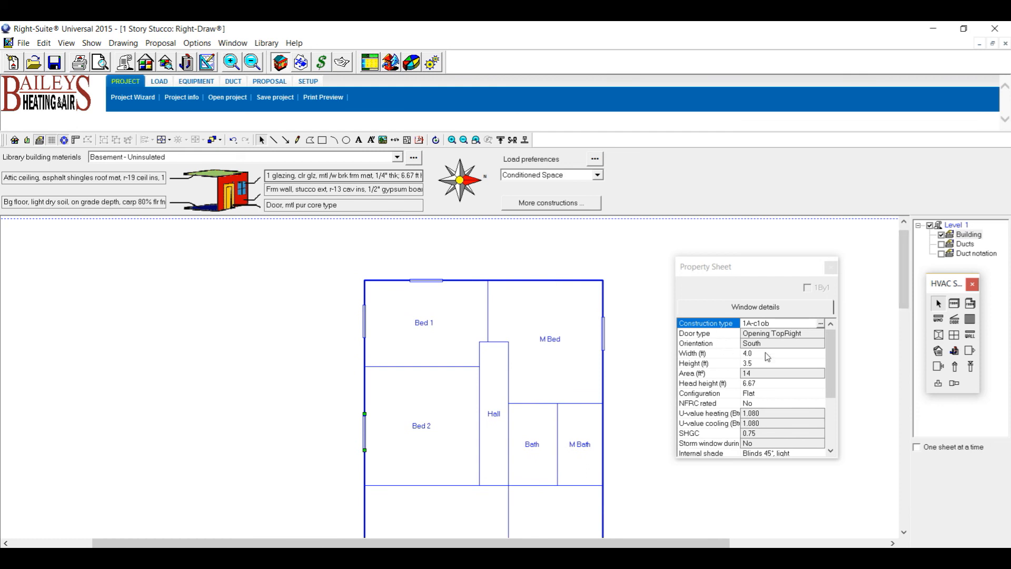
# Place a window on M Bed's top wall and set its height to 3.5 ft.
pyautogui.click(938, 319)
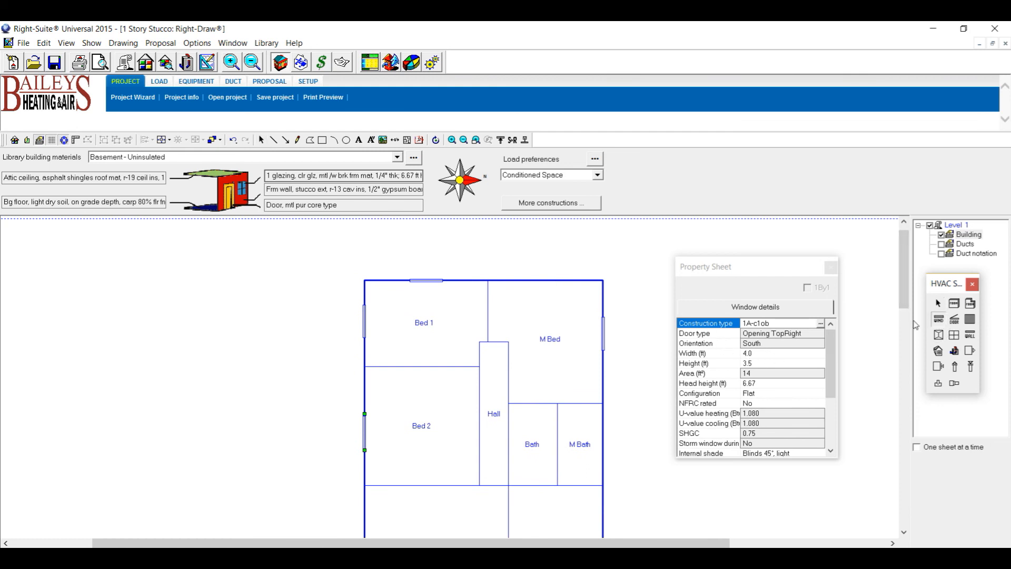
pyautogui.click(513, 281)
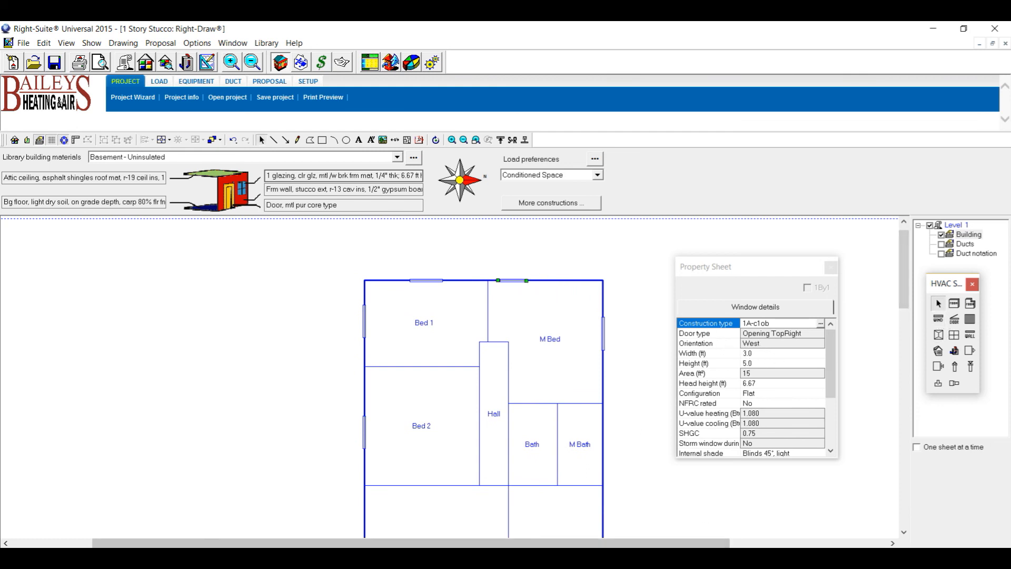
pyautogui.click(758, 362)
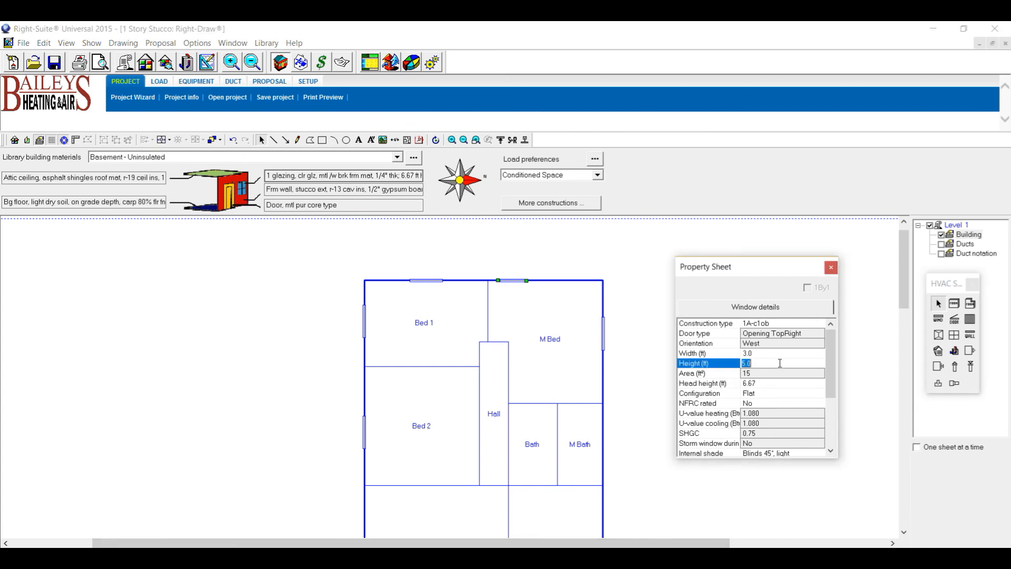
pyautogui.press('Return')
# Compare against the hand-drawn sketch, recheck the 3.0 x 3.5 ft window height, and bring the sketch back up.
pyautogui.hotkey('alt', 'Tab')
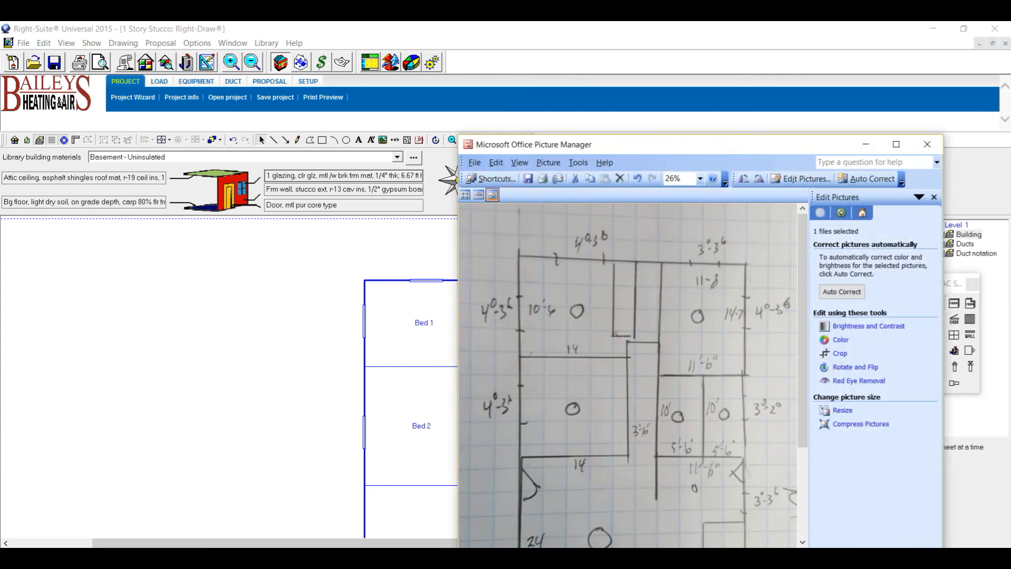
pyautogui.hotkey('alt', 'Tab')
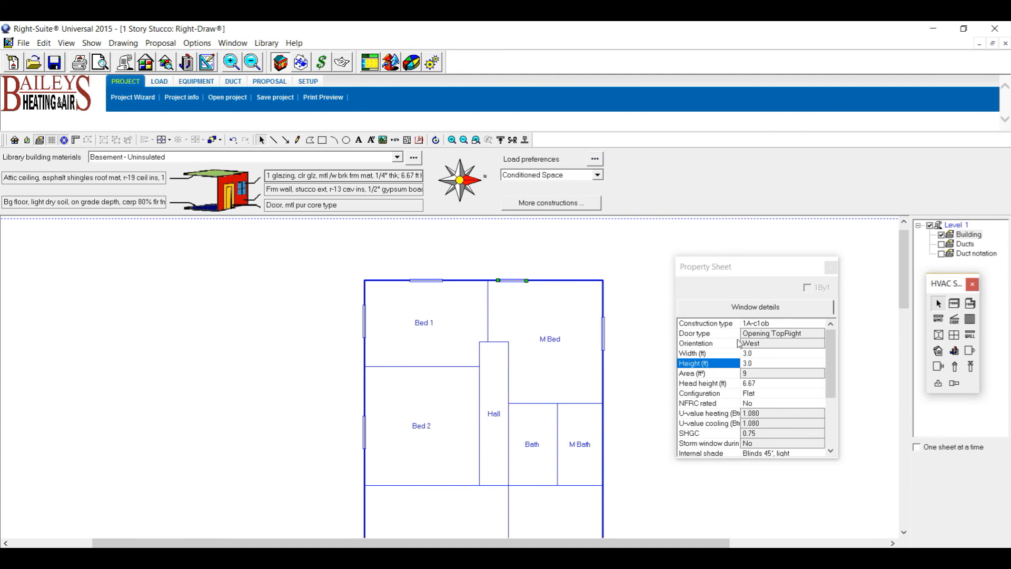
pyautogui.click(760, 362)
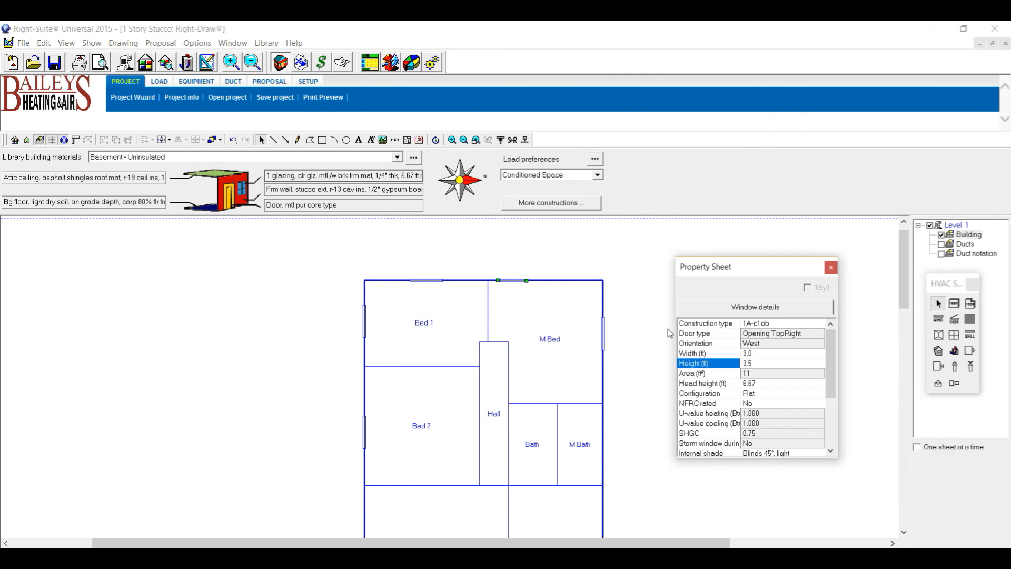
pyautogui.moveTo(903, 271); pyautogui.dragTo(900, 300)
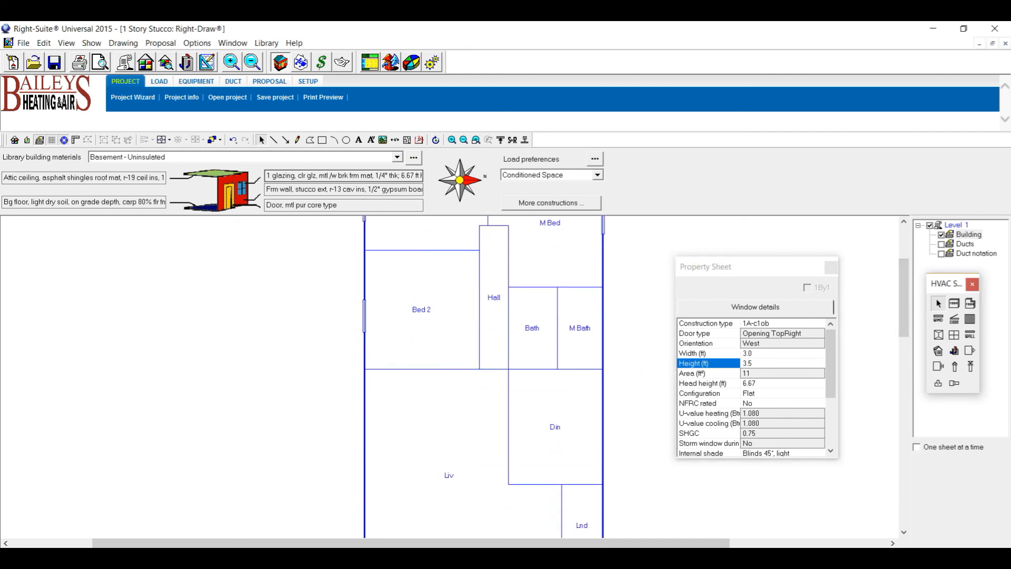
pyautogui.hotkey('alt', 'Tab')
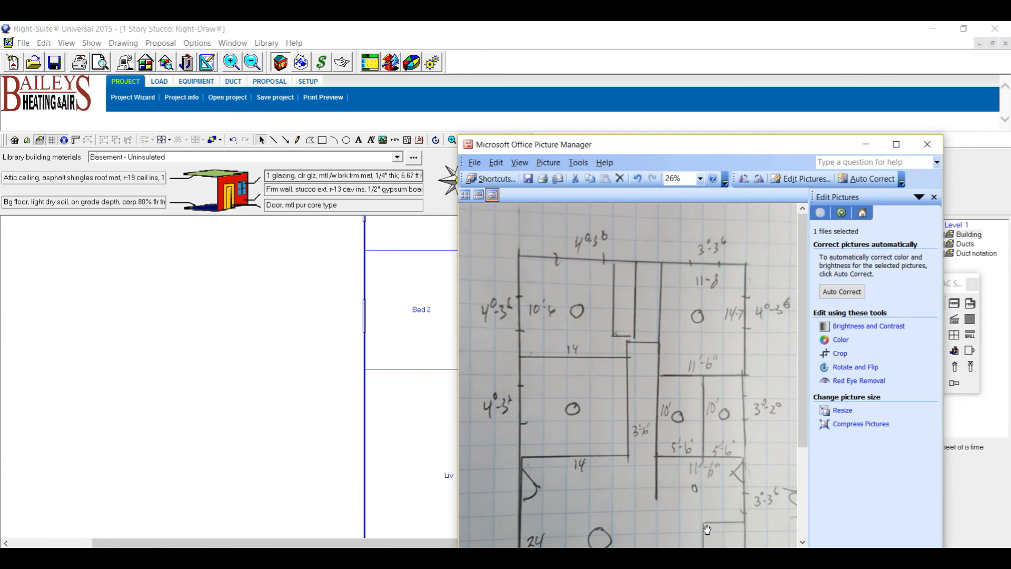
# Place a 3.0 by 2.0 ft window on M Bath's right wall.
pyautogui.click(865, 145)
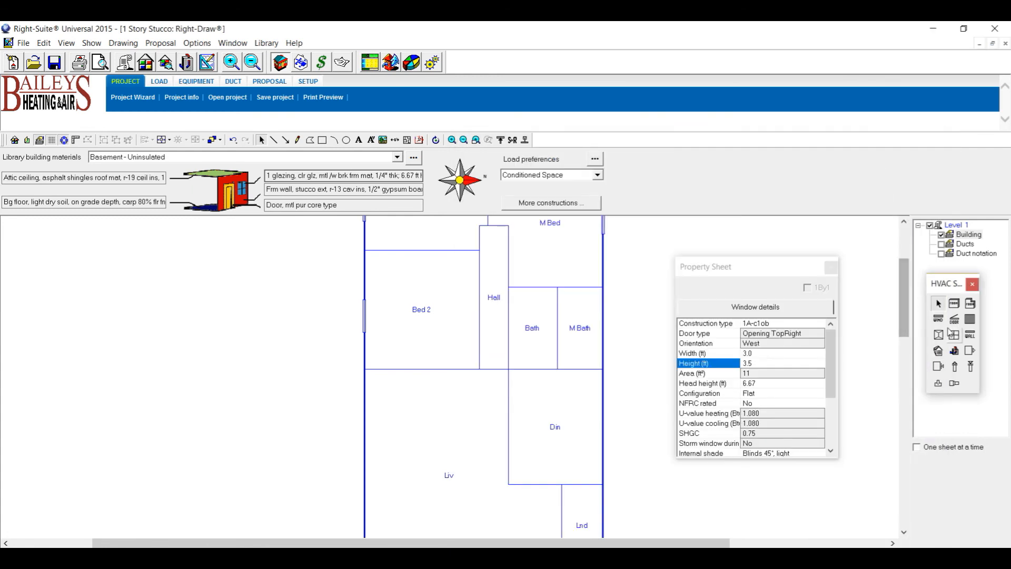
pyautogui.click(938, 318)
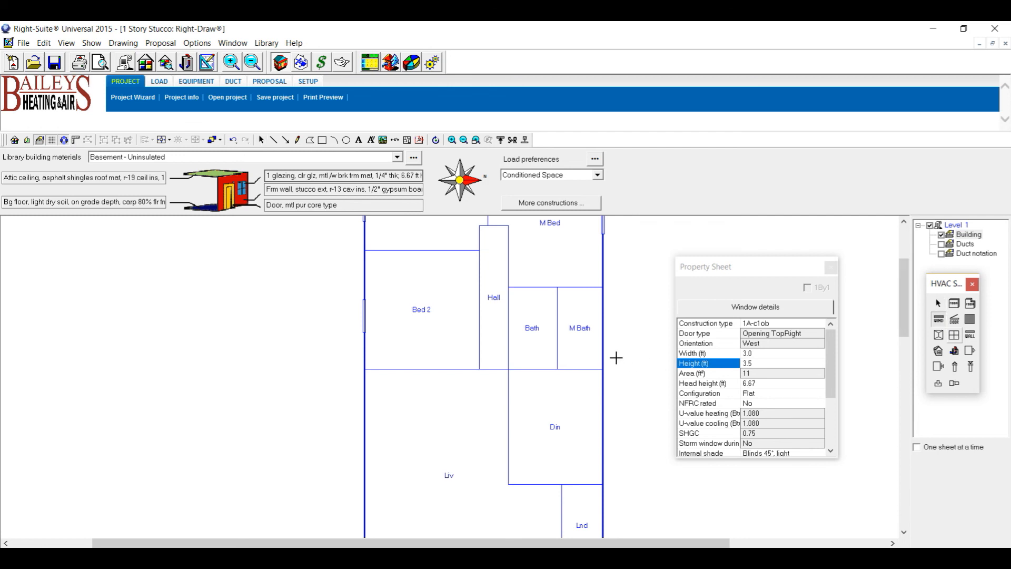
pyautogui.click(604, 335)
pyautogui.click(760, 361)
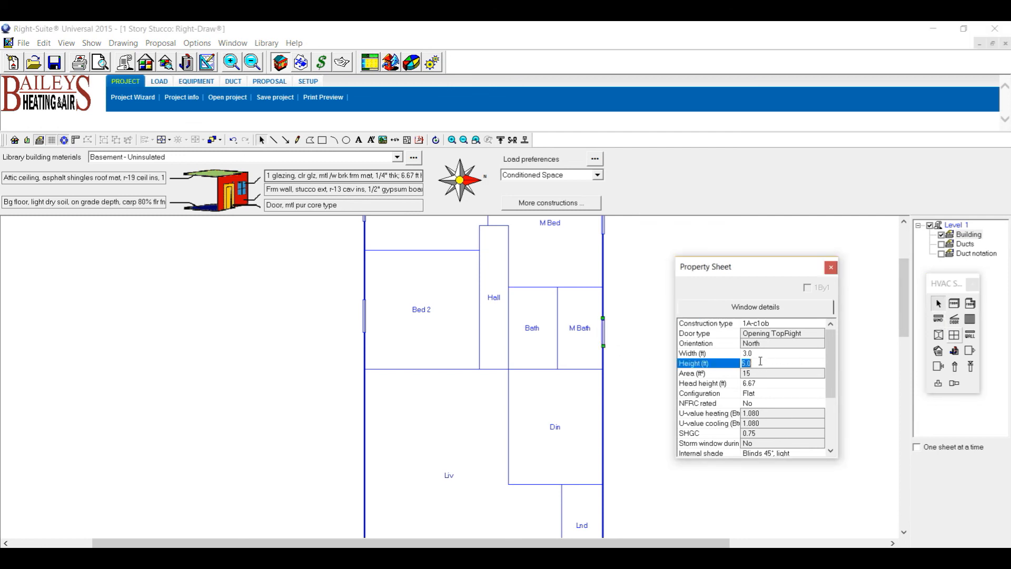
pyautogui.write('2.0')
pyautogui.moveTo(903, 319); pyautogui.dragTo(904, 348)
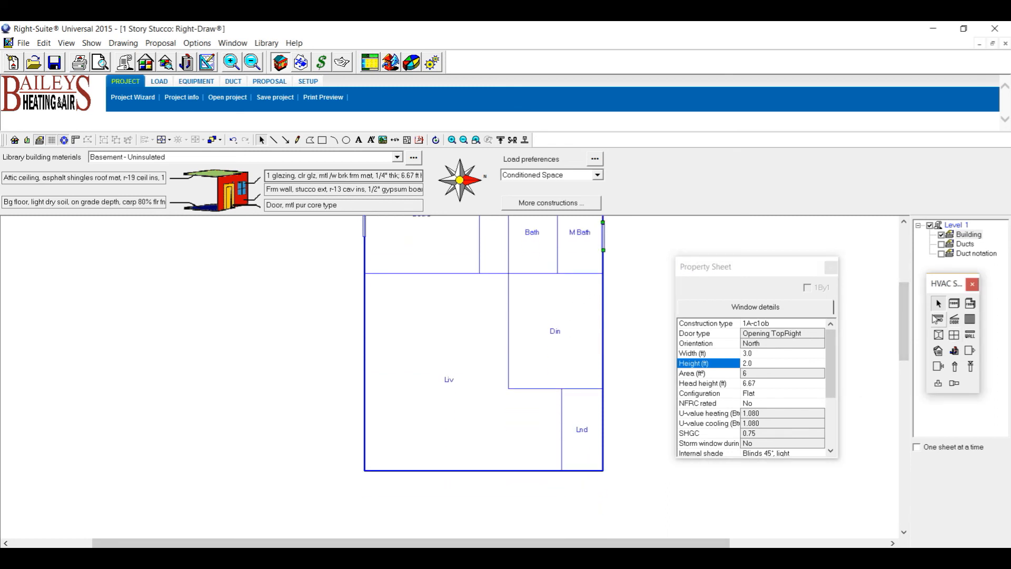
# Check the sketch for the door location with the Door tool selected.
pyautogui.click(954, 320)
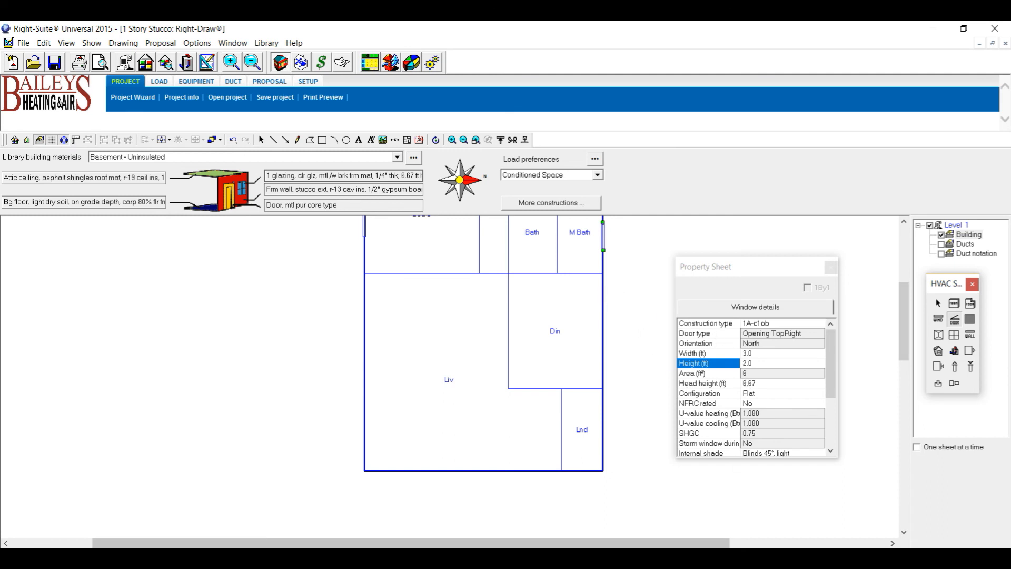
pyautogui.hotkey('alt', 'Tab')
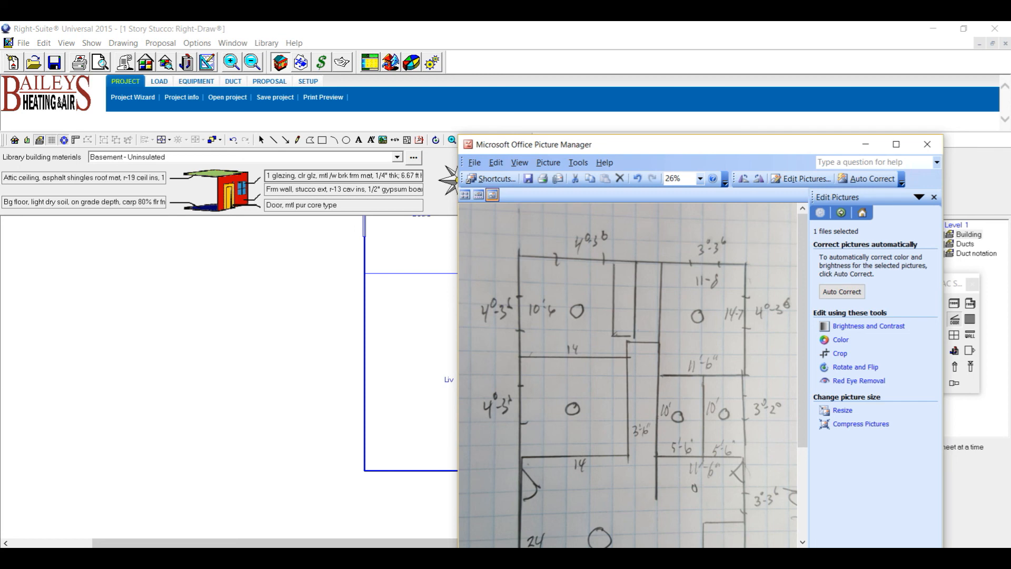
pyautogui.click(865, 144)
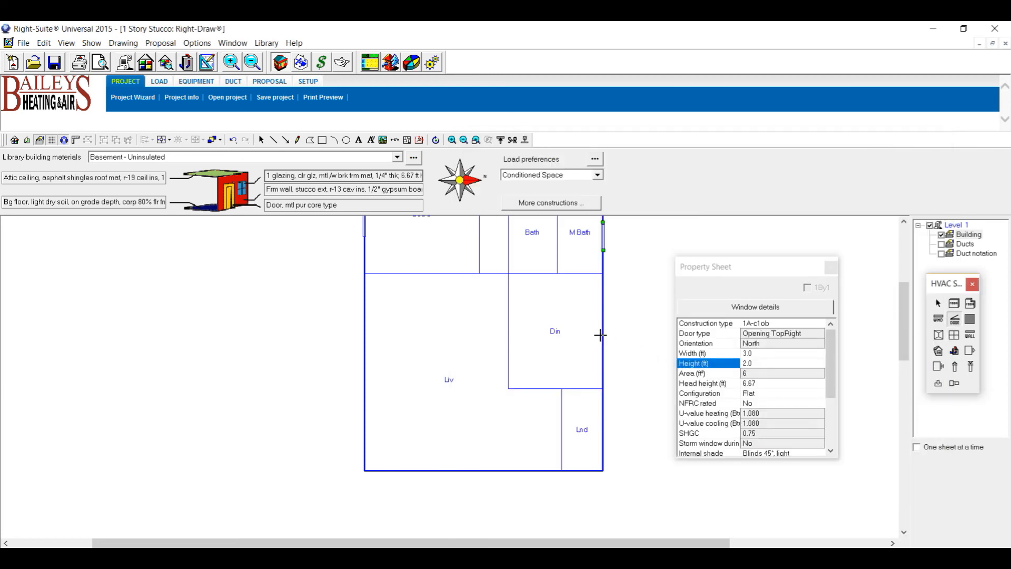
# Place a door on Din's east wall and set it to swing into the room.
pyautogui.click(603, 293)
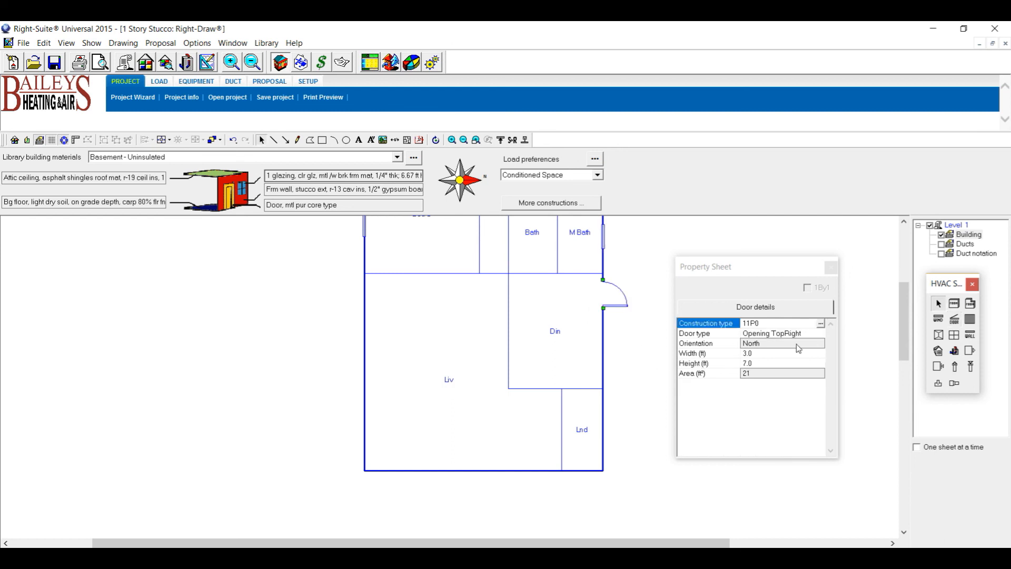
pyautogui.click(774, 334)
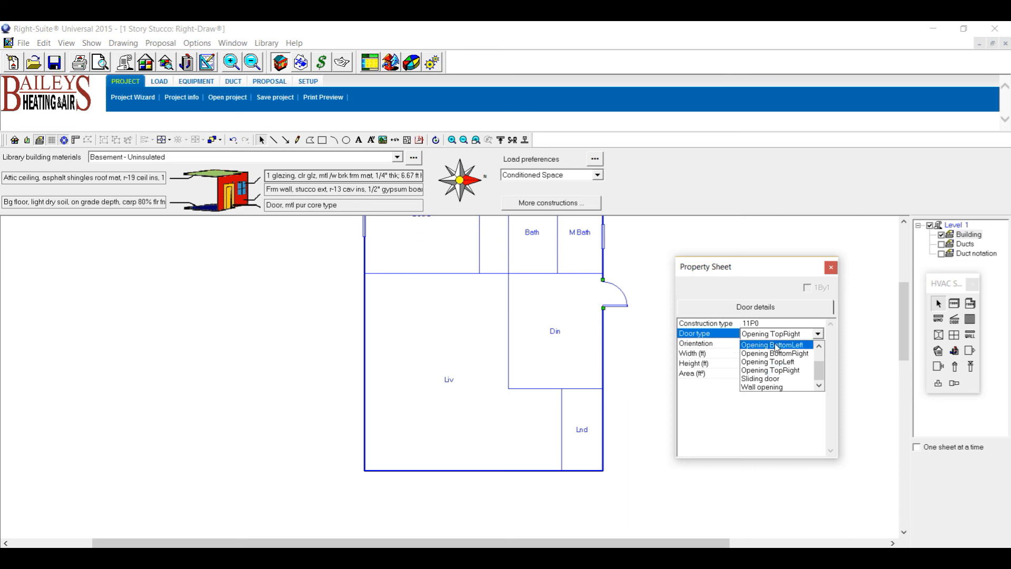
pyautogui.click(775, 346)
pyautogui.click(657, 457)
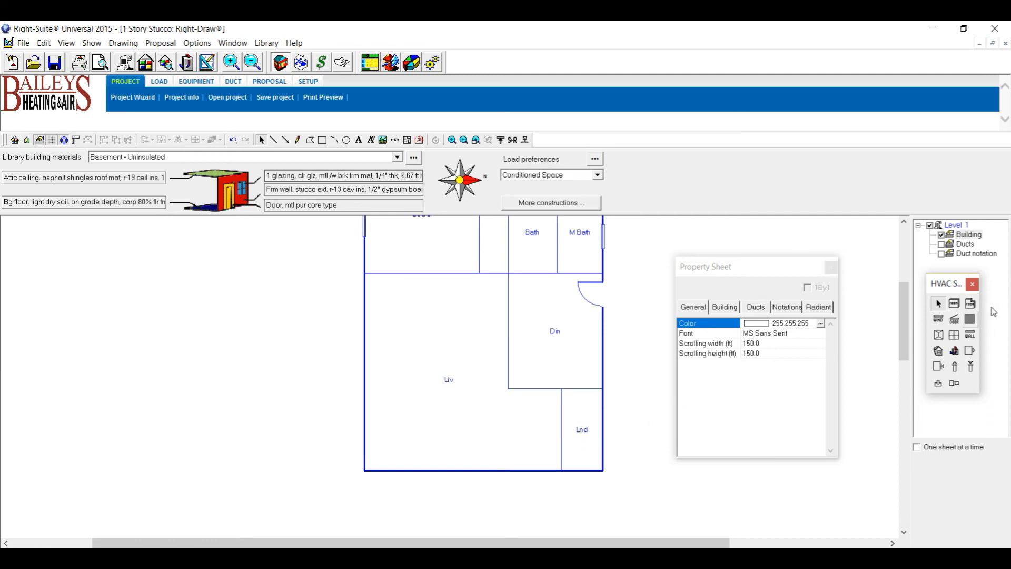
# Add a 3.0 x 3.5 ft window on Din's east wall, then consult the floor-plan sketch.
pyautogui.click(938, 318)
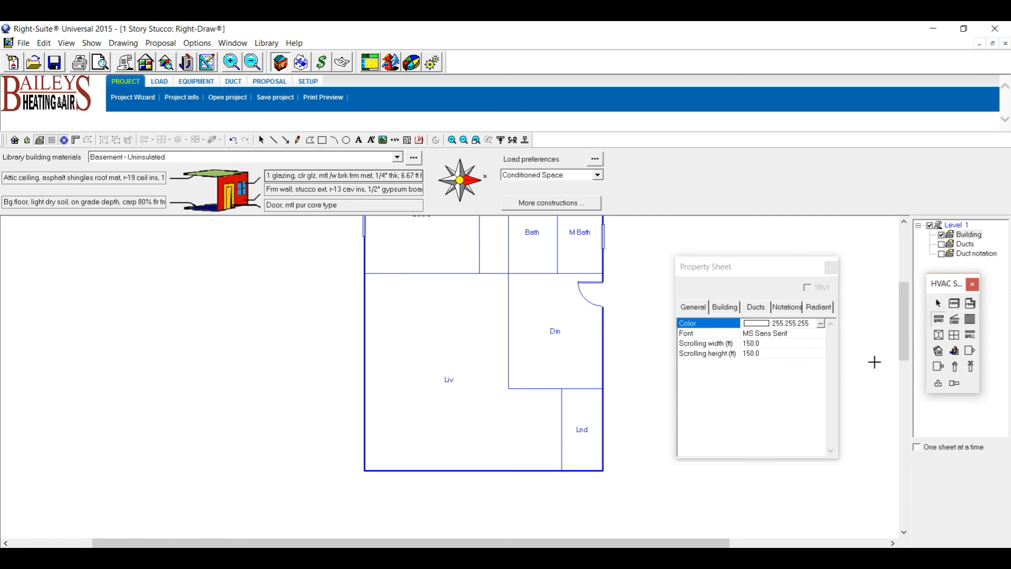
pyautogui.click(604, 356)
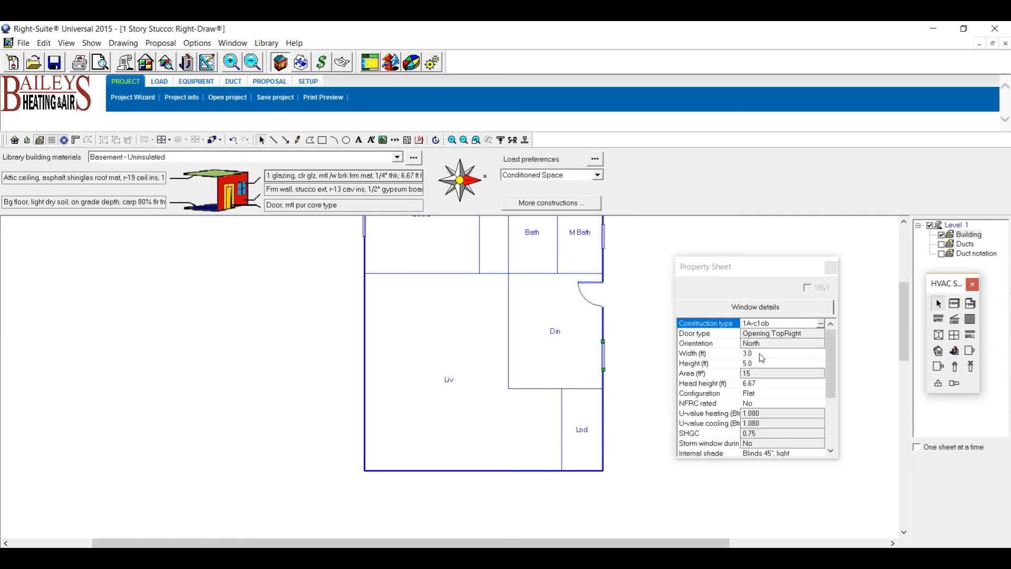
pyautogui.click(755, 365)
pyautogui.write('3.5')
pyautogui.press('Return')
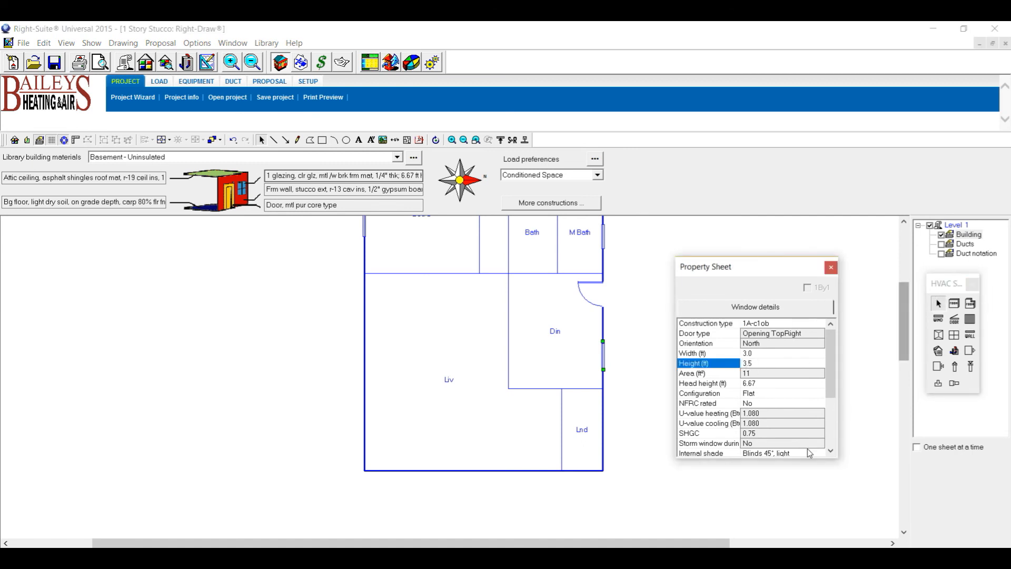
pyautogui.click(671, 556)
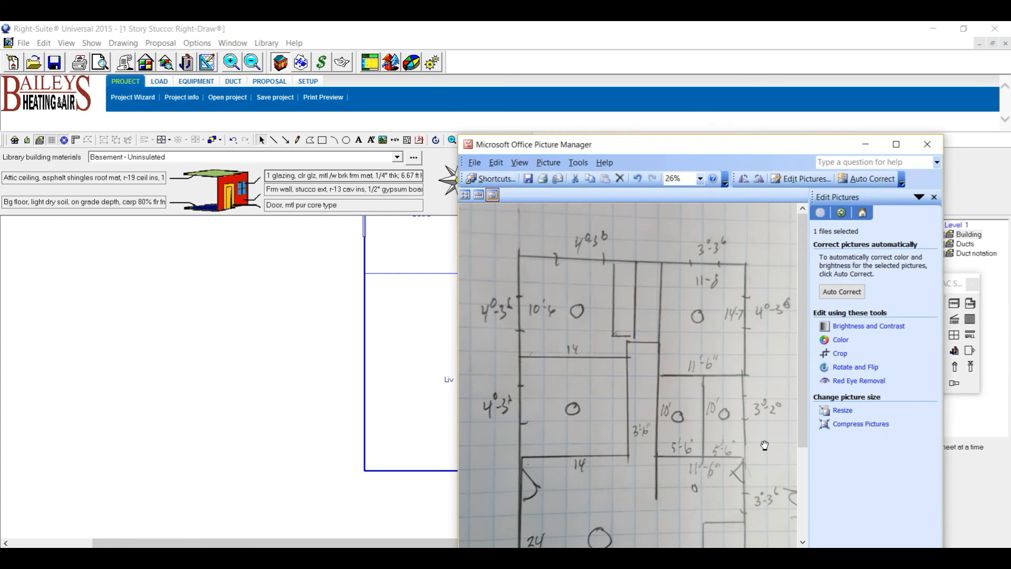
pyautogui.moveTo(802, 391); pyautogui.dragTo(824, 502)
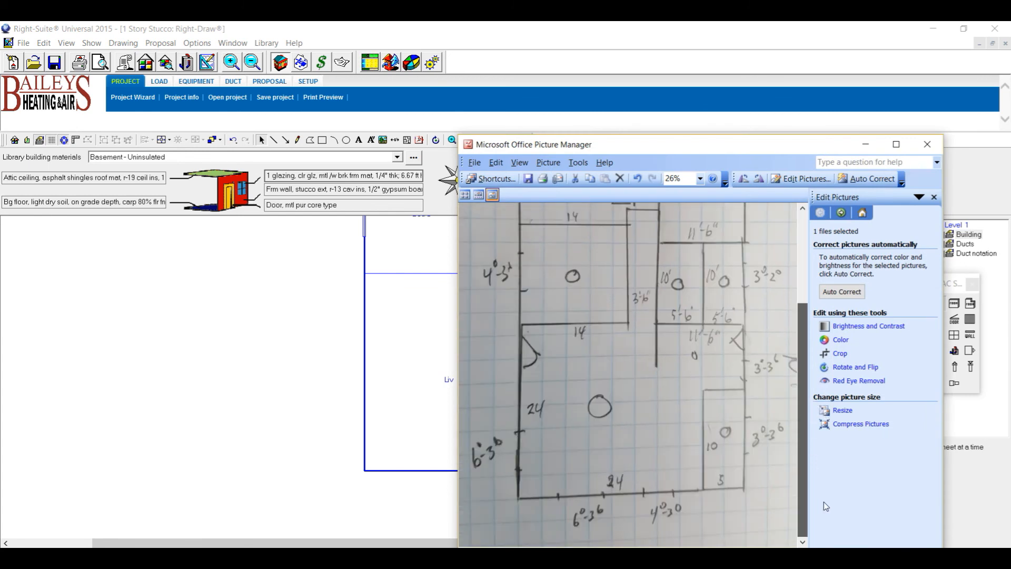
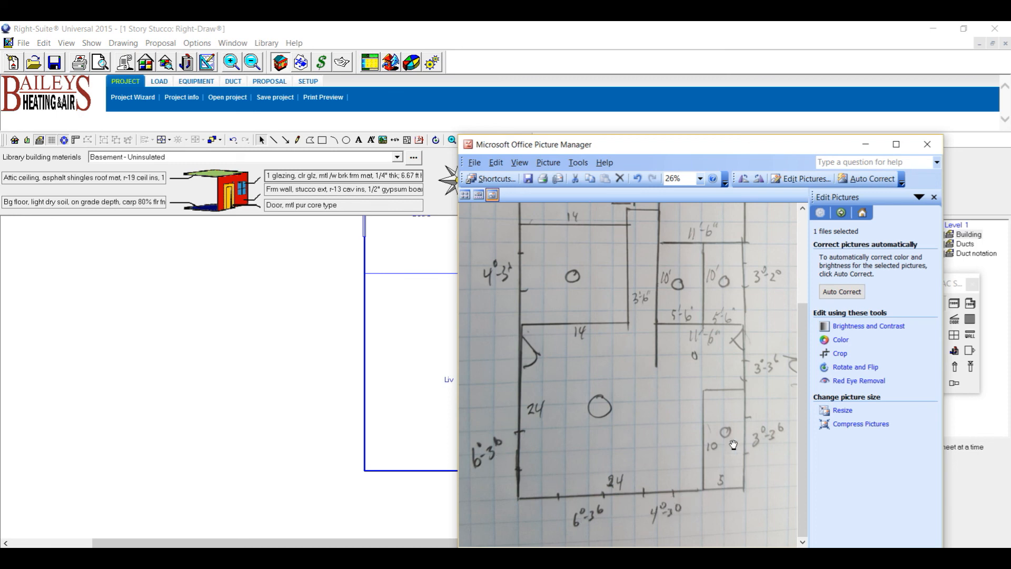
# Insert a new window and move it onto Liv's bottom wall, checking the sketch.
pyautogui.click(866, 145)
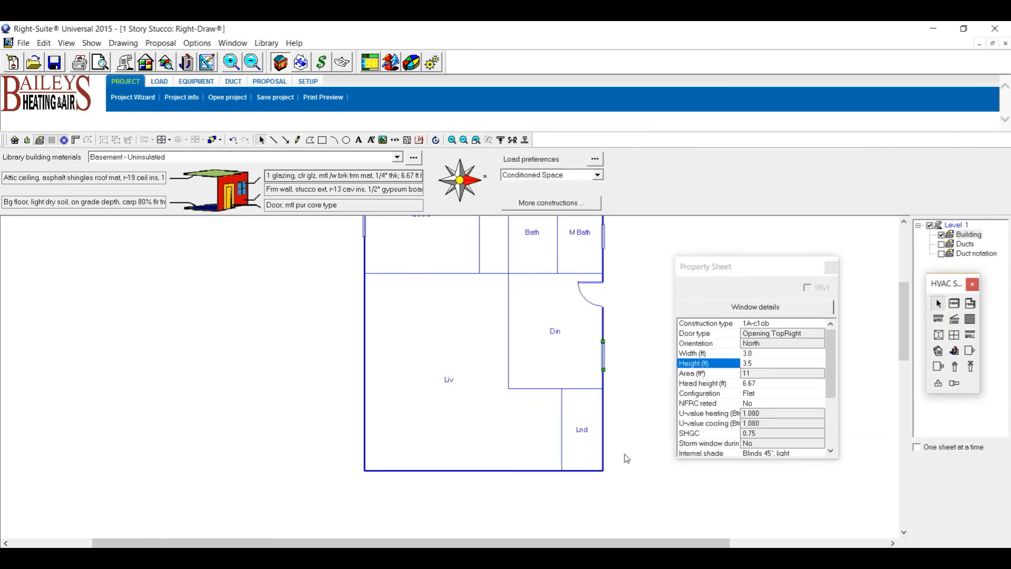
pyautogui.click(938, 319)
pyautogui.hotkey('ctrl', 'v')
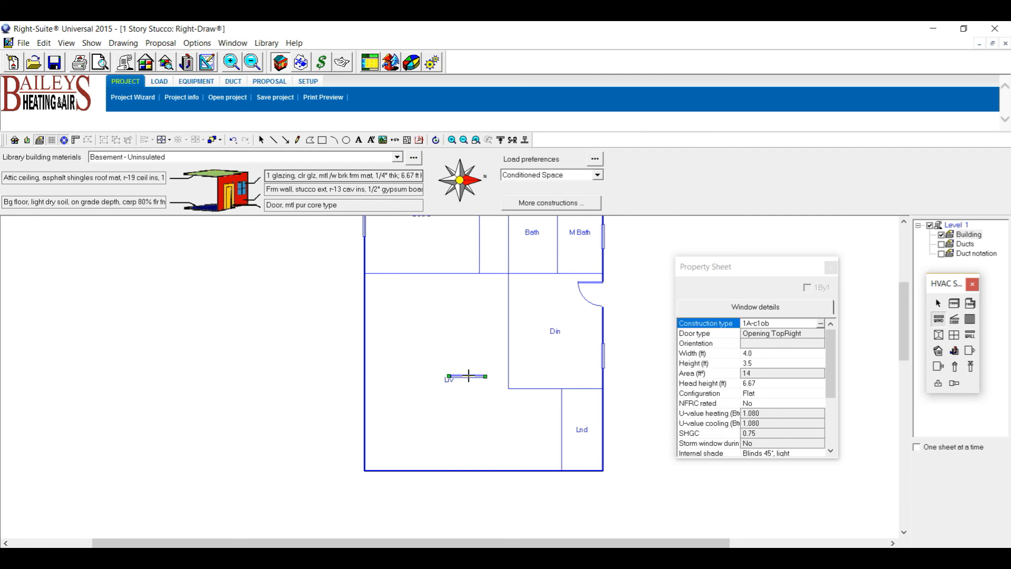
pyautogui.click(941, 306)
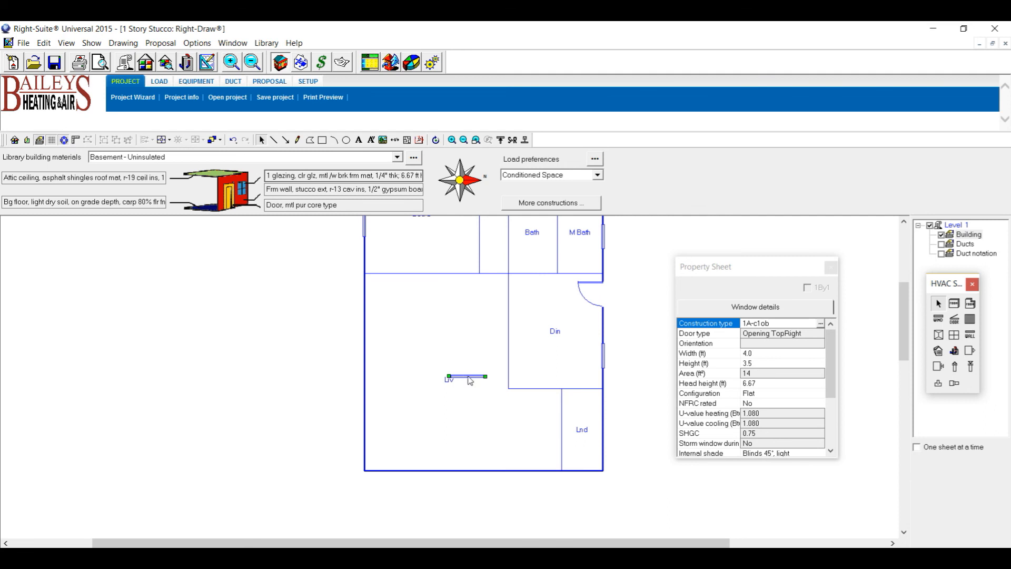
pyautogui.moveTo(519, 471); pyautogui.dragTo(519, 471)
pyautogui.hotkey('alt', 'Tab')
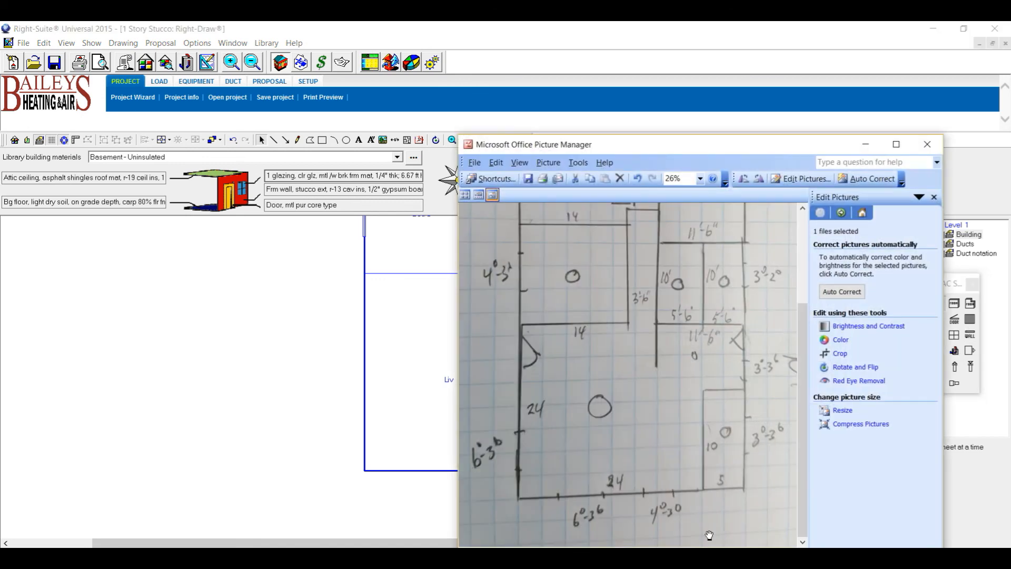
pyautogui.click(866, 145)
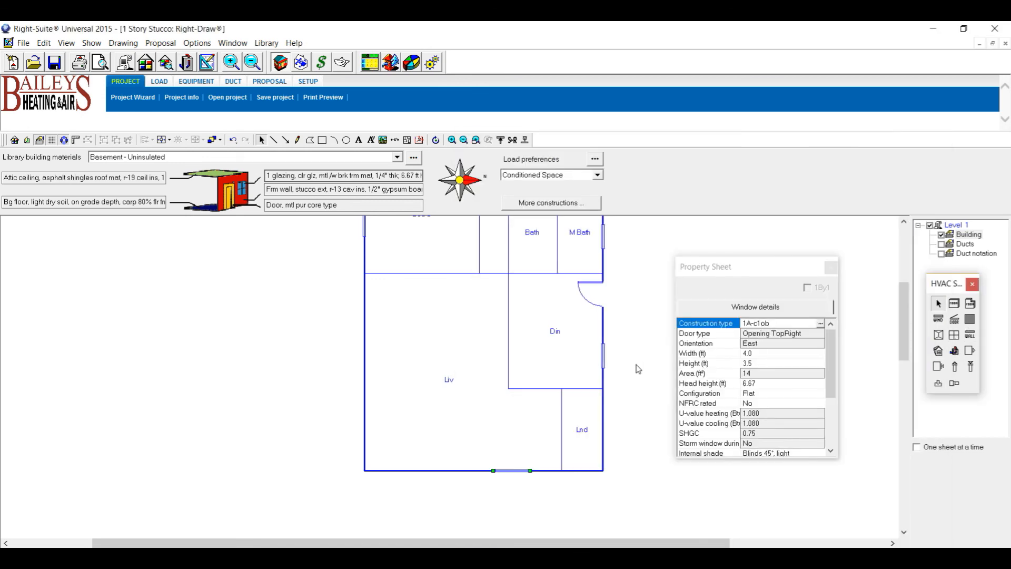
# Copy the existing east-wall window onto Lnd's east wall.
pyautogui.click(603, 359)
pyautogui.hotkey('ctrl', 'v')
pyautogui.moveTo(612, 364); pyautogui.dragTo(629, 400)
pyautogui.moveTo(613, 439); pyautogui.dragTo(604, 440)
# Place another window on Liv's bottom wall and compare with the reference sketch.
pyautogui.click(938, 319)
pyautogui.click(417, 470)
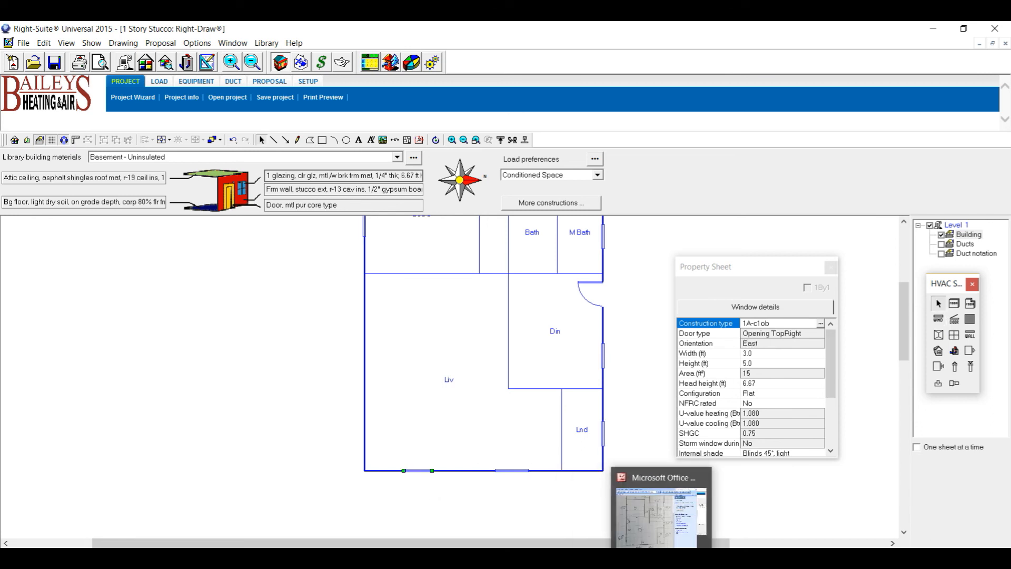
pyautogui.click(618, 536)
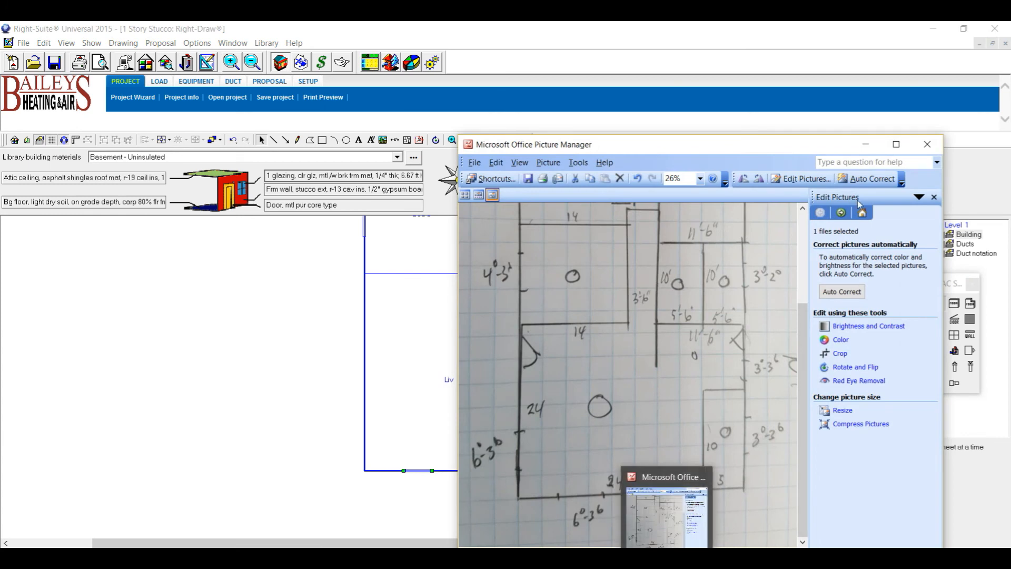
pyautogui.click(866, 144)
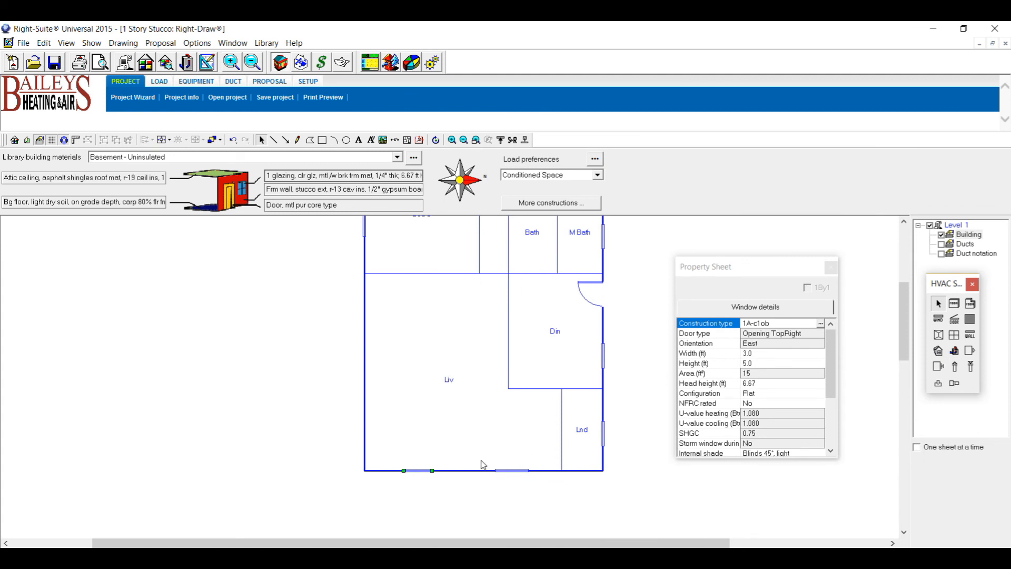
# Resize the Liv bottom-wall window to 6 ft wide by 3.5 ft high.
pyautogui.click(759, 351)
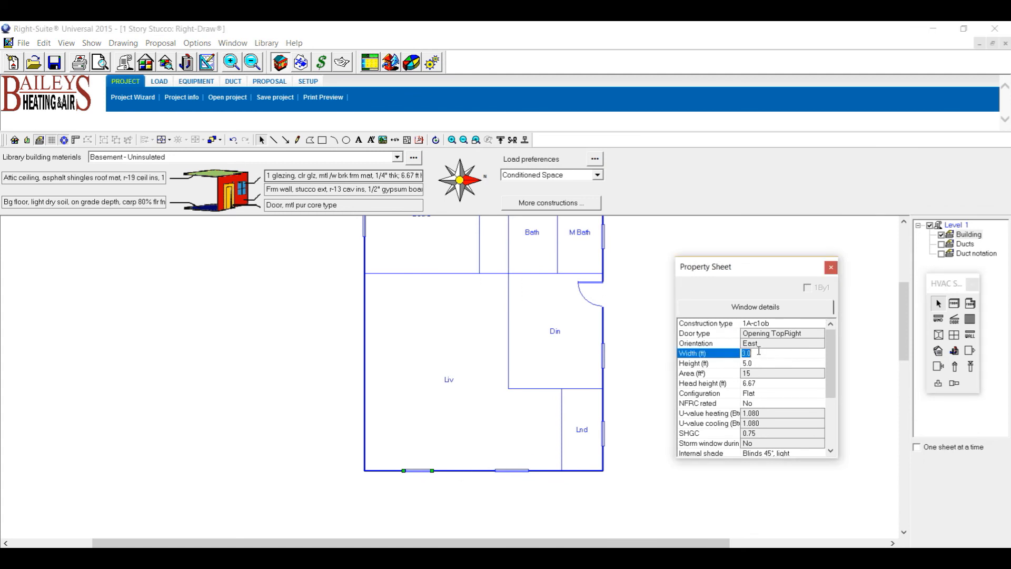
pyautogui.write('6')
pyautogui.click(759, 363)
pyautogui.write('3.5')
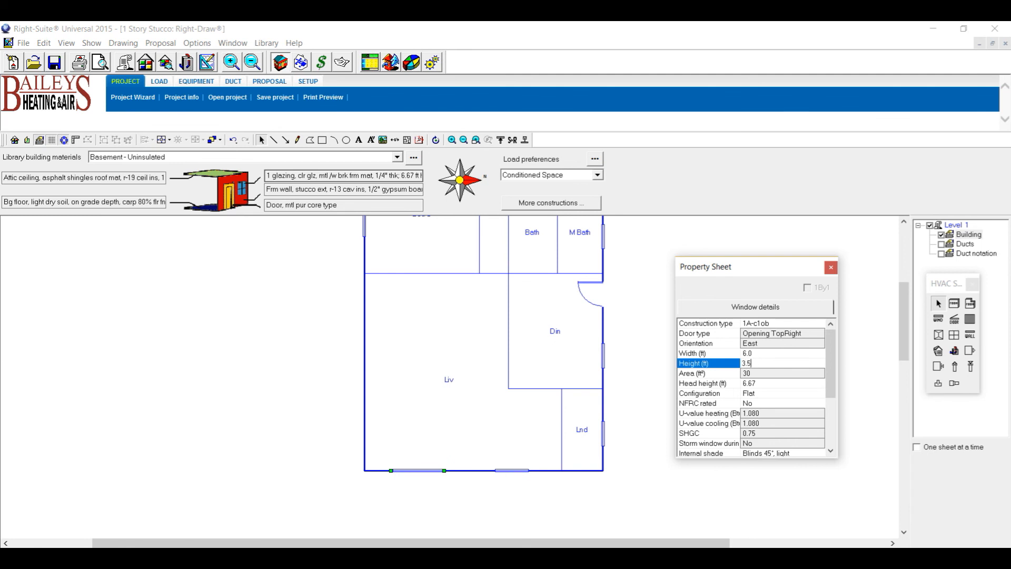
pyautogui.click(442, 491)
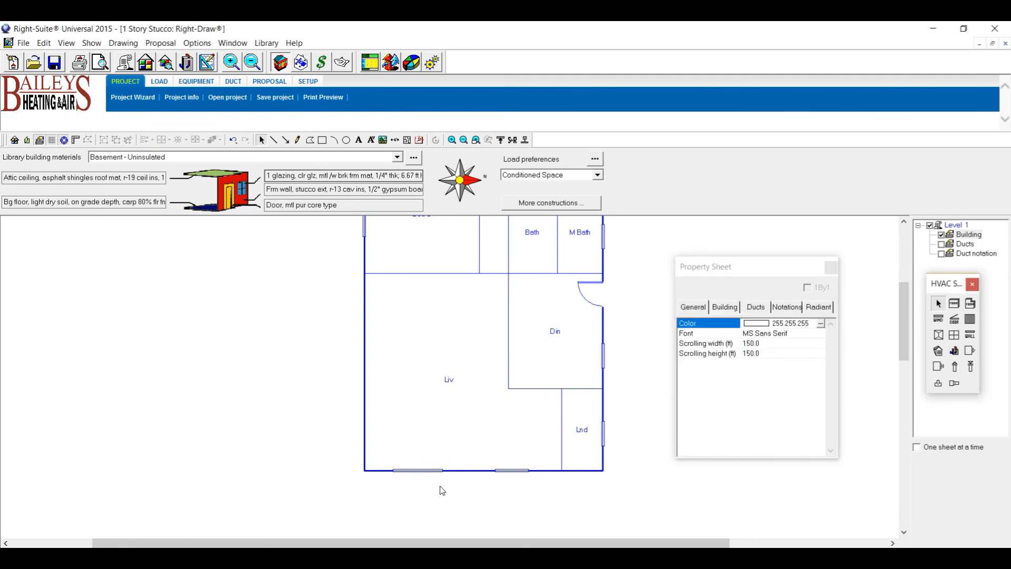
# Copy that window onto Liv's left wall and nudge it into position.
pyautogui.click(419, 471)
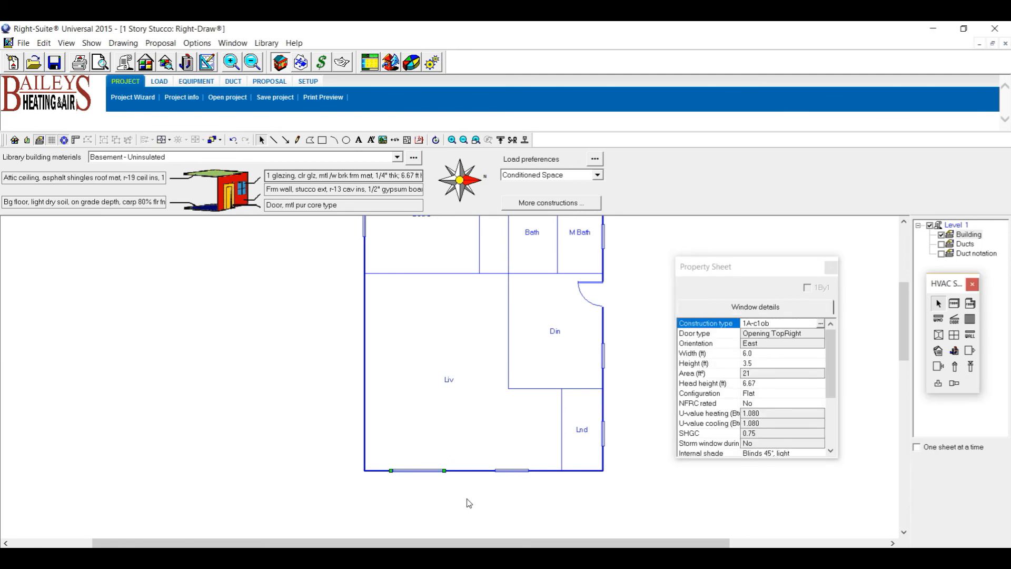
pyautogui.hotkey('ctrl', 'v')
pyautogui.moveTo(425, 478); pyautogui.dragTo(364, 372)
pyautogui.press('Down')
pyautogui.press('Down')
pyautogui.press('Down')
pyautogui.press('Down')
pyautogui.press('Up')
pyautogui.press('Up')
pyautogui.press('Up')
pyautogui.press('Up')
pyautogui.press('Up')
pyautogui.press('Down')
pyautogui.press('Down')
pyautogui.press('Down')
pyautogui.press('Down')
pyautogui.press('Down')
pyautogui.press('Down')
pyautogui.press('Down')
pyautogui.press('Up')
pyautogui.press('Up')
pyautogui.press('Up')
pyautogui.press('Down')
pyautogui.press('Down')
pyautogui.click(367, 384)
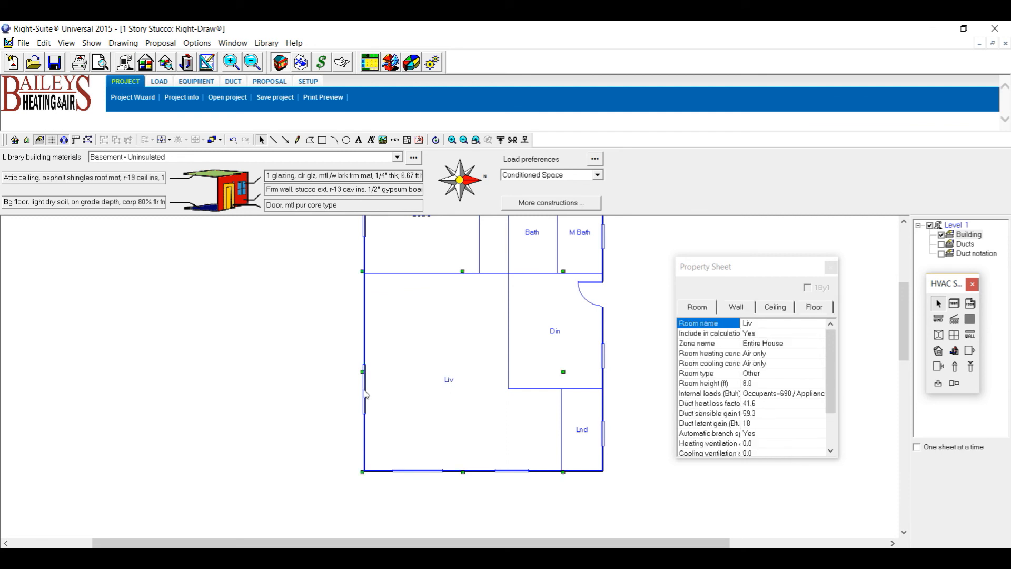
pyautogui.click(364, 390)
pyautogui.moveTo(364, 390)
pyautogui.mouseDown()
pyautogui.moveTo(250, 422)
pyautogui.moveTo(434, 503)
pyautogui.moveTo(375, 400)
pyautogui.mouseUp()
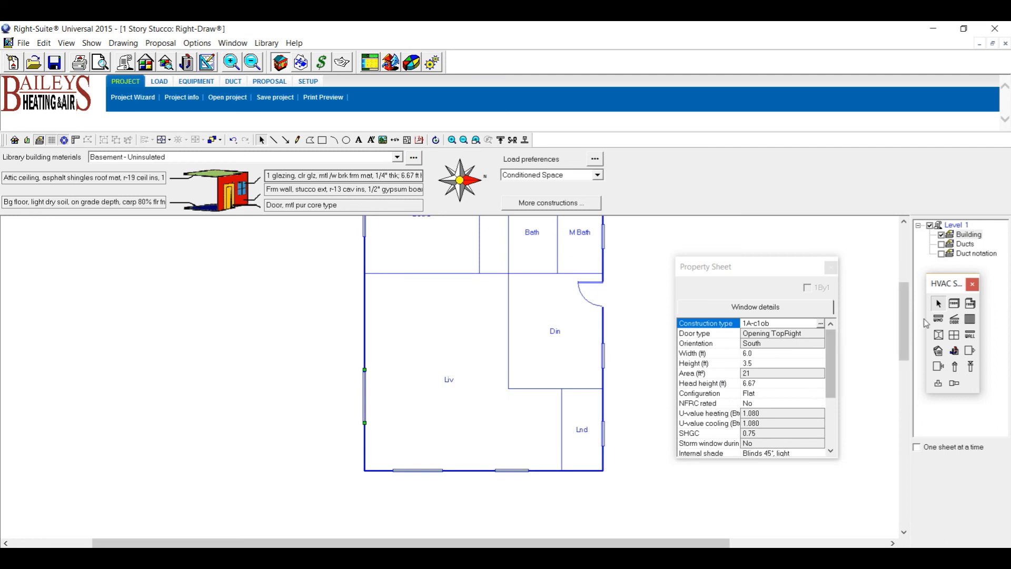
pyautogui.click(955, 319)
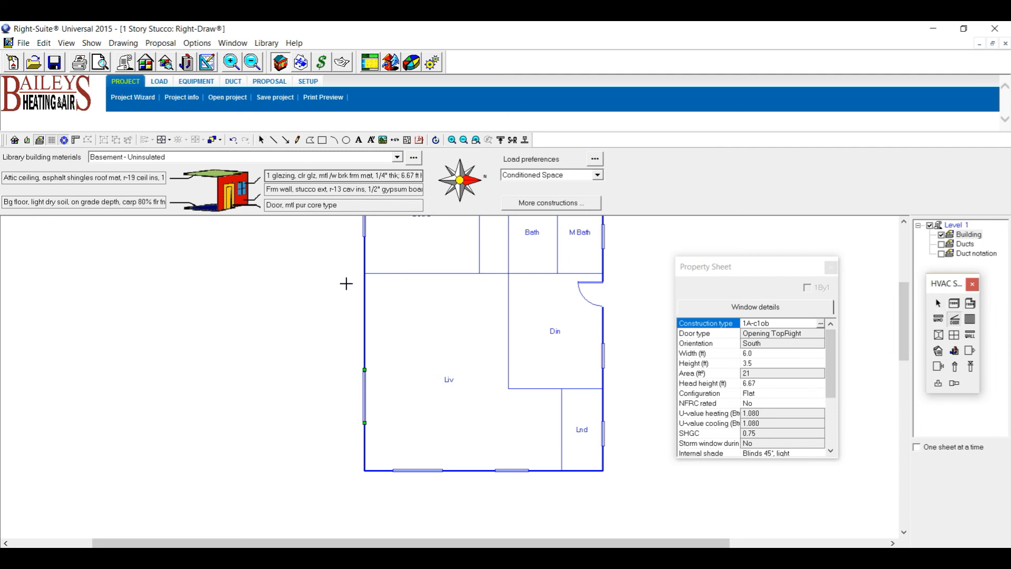
# Place a 3.0 x 7.0 ft Opening BottomRight door at the top of Liv's left wall.
pyautogui.click(365, 293)
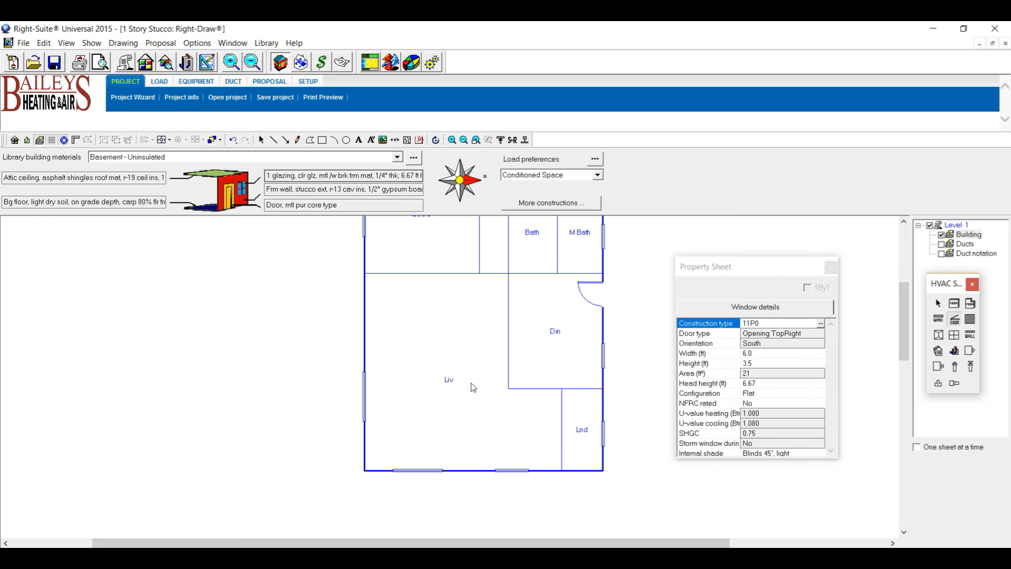
pyautogui.click(789, 335)
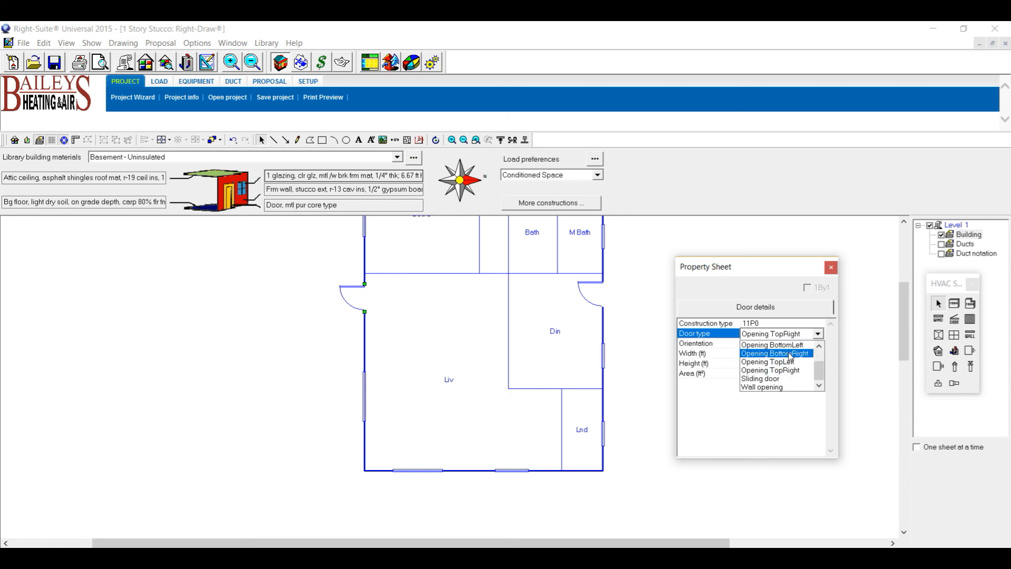
pyautogui.click(790, 354)
pyautogui.click(758, 495)
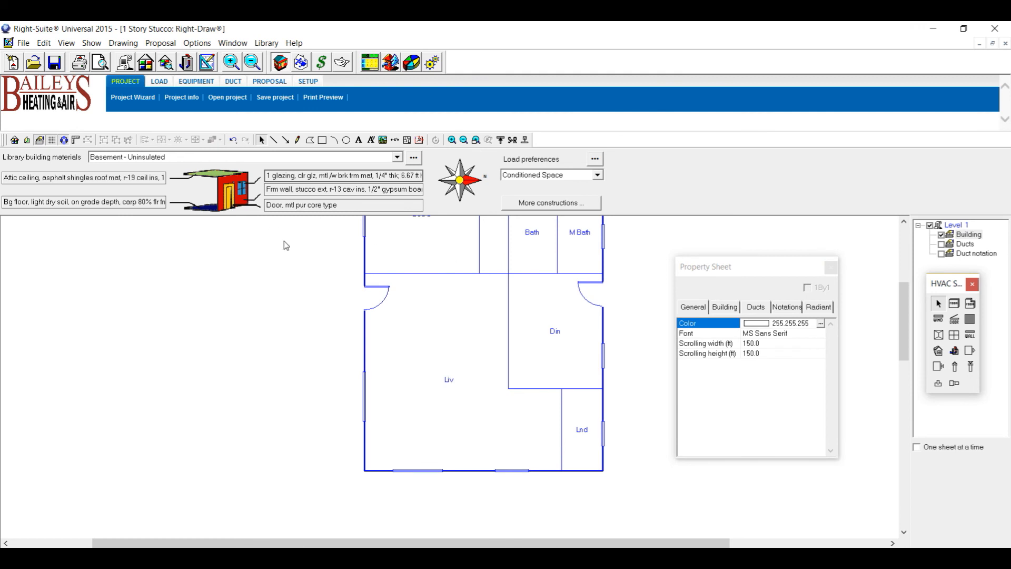
pyautogui.click(390, 301)
pyautogui.press('Up')
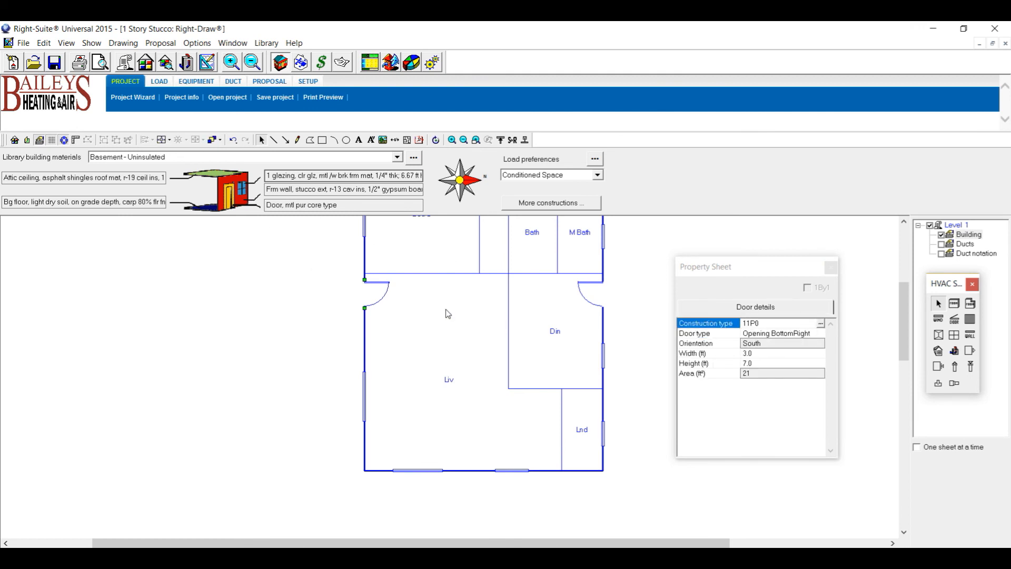
pyautogui.click(653, 454)
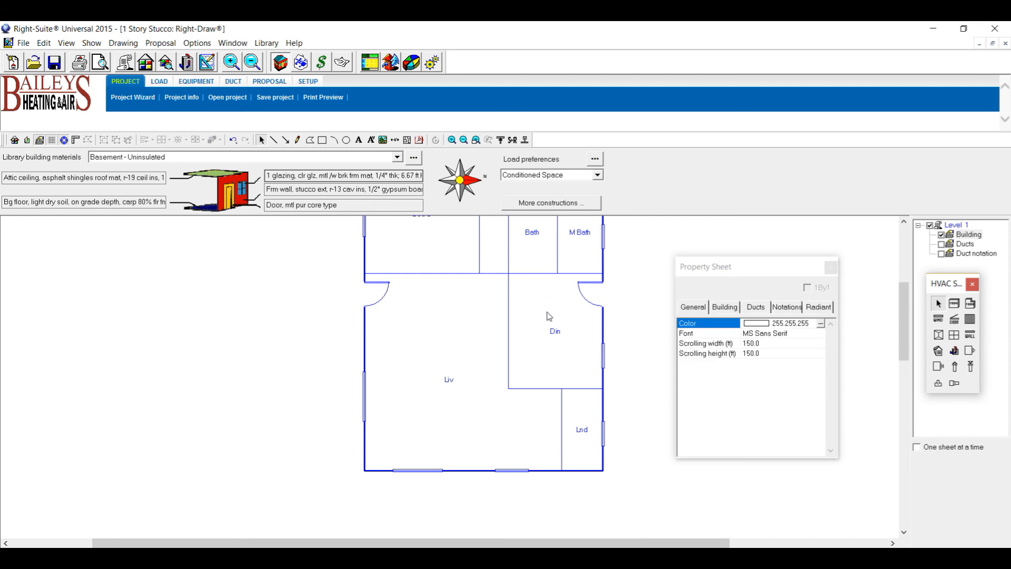
pyautogui.scroll(-2, 545, 318)
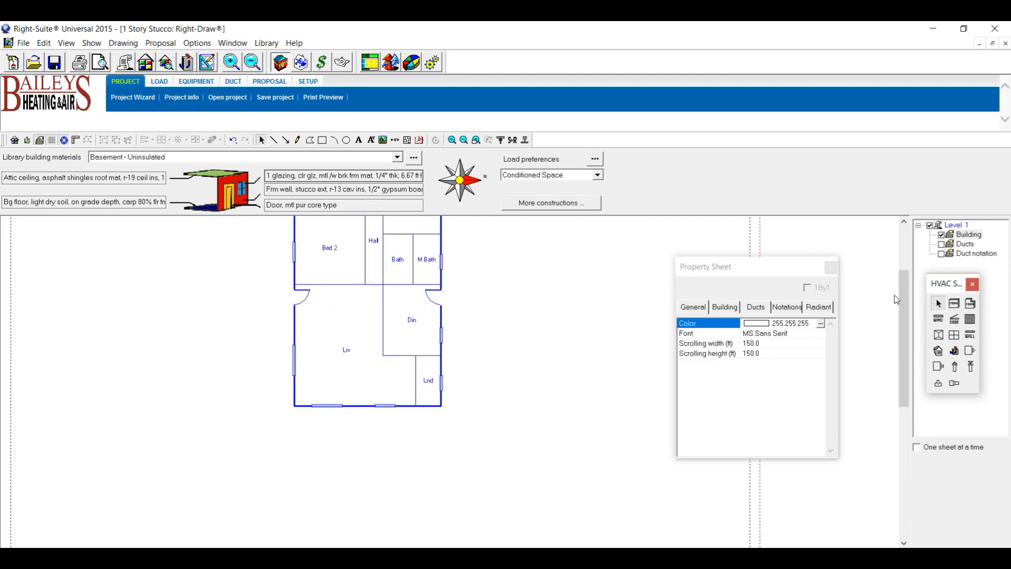
pyautogui.moveTo(903, 308); pyautogui.dragTo(903, 264)
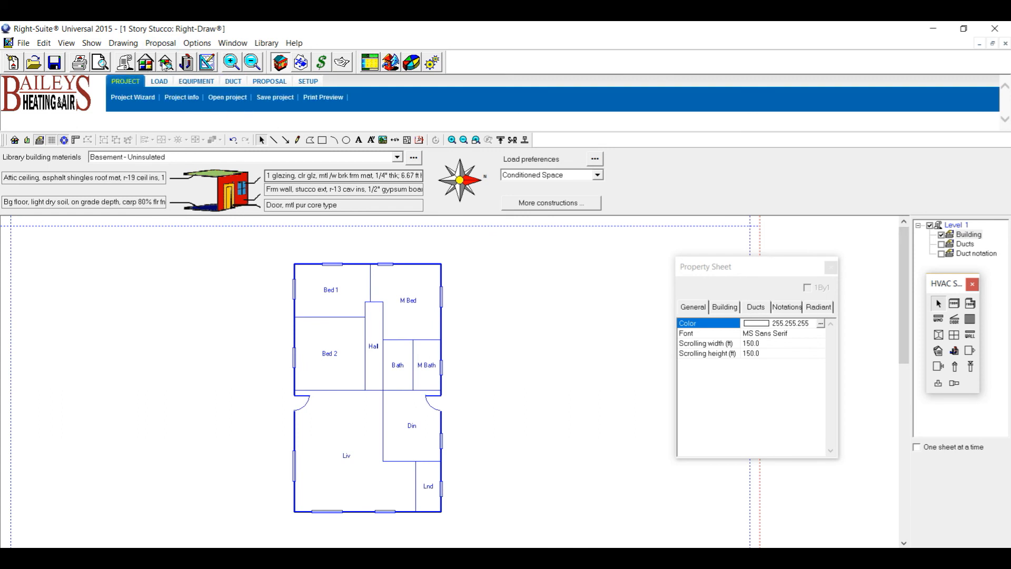
pyautogui.click(163, 60)
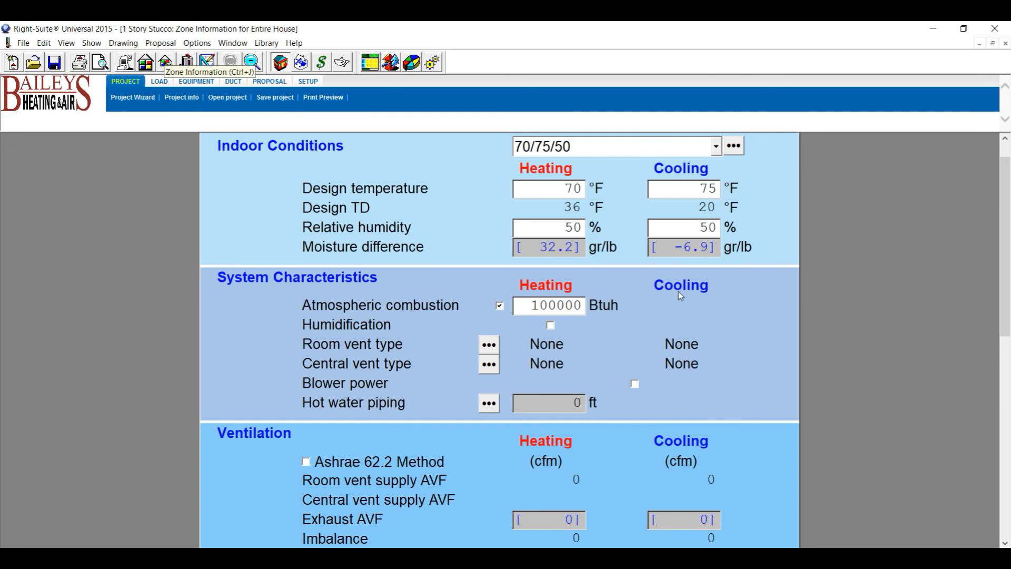
pyautogui.scroll(-8, 746, 337)
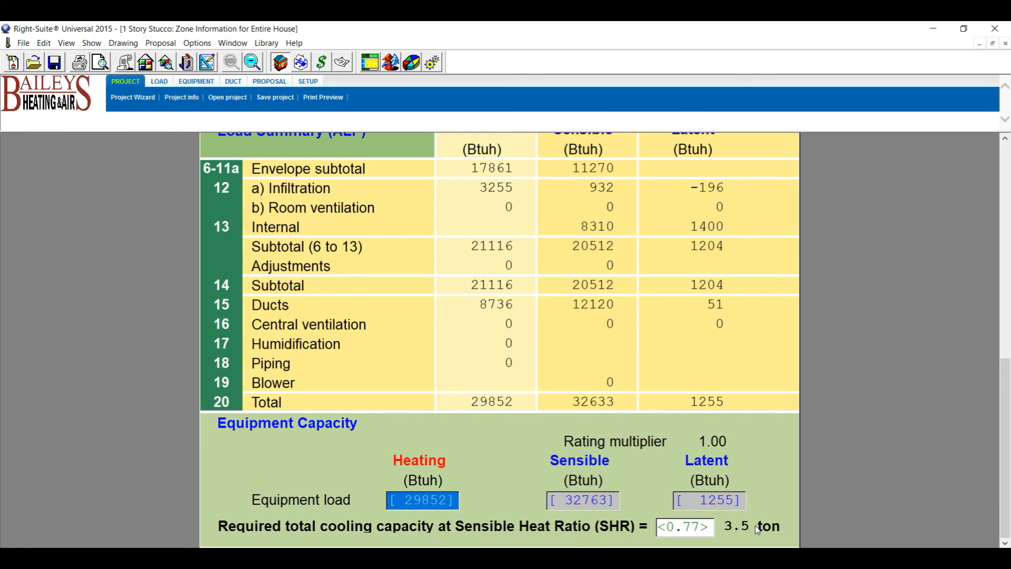
pyautogui.scroll(8, 739, 469)
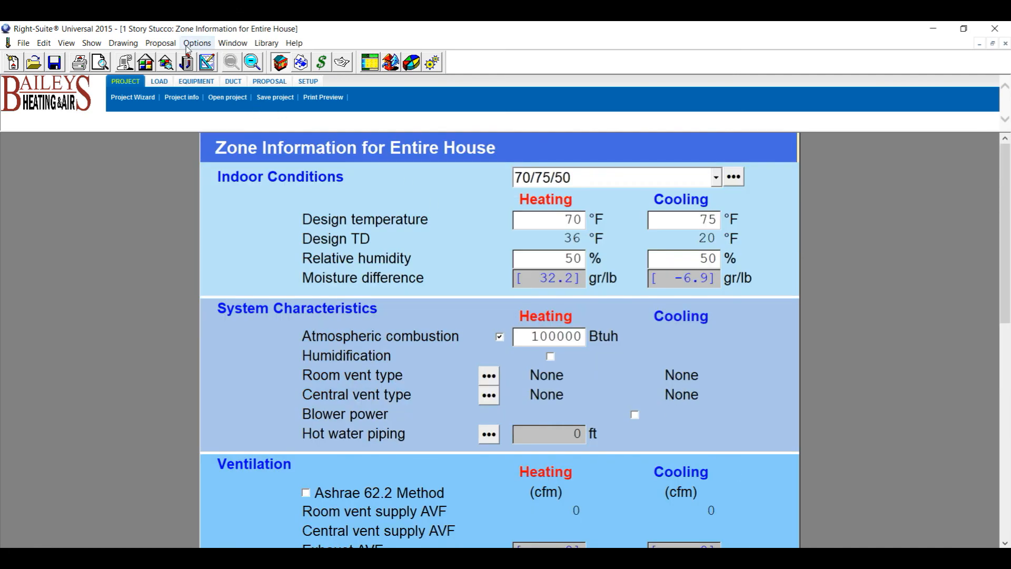
pyautogui.click(207, 63)
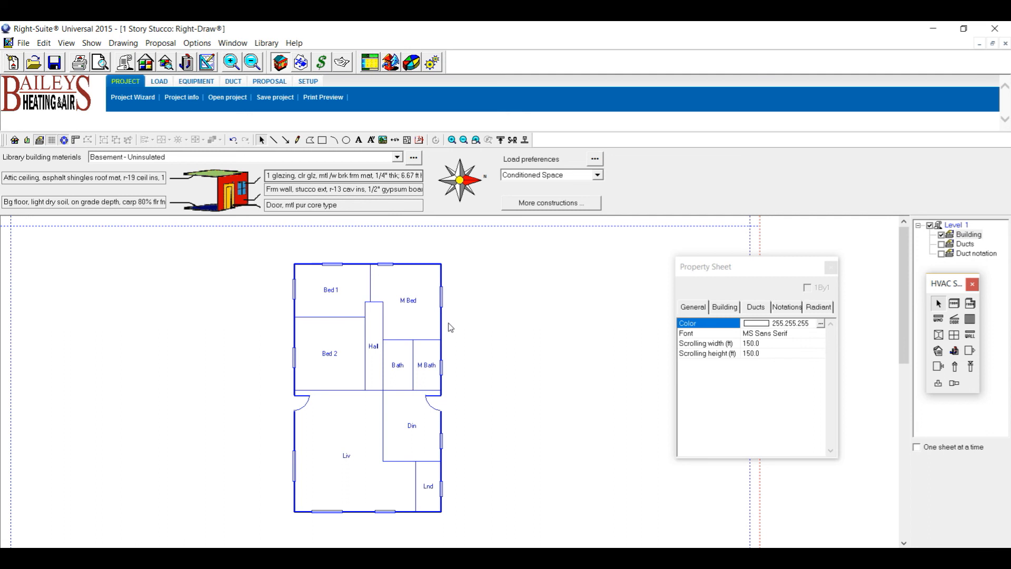
# Add a new Level 2 sheet at 9 ft elevation.
pyautogui.click(831, 269)
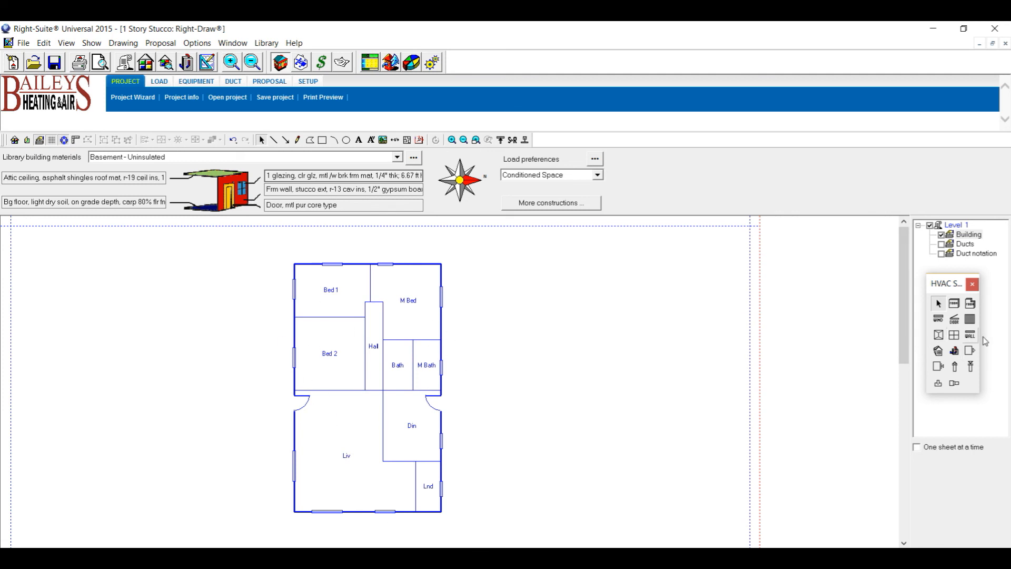
pyautogui.click(964, 234)
pyautogui.rightClick(952, 232)
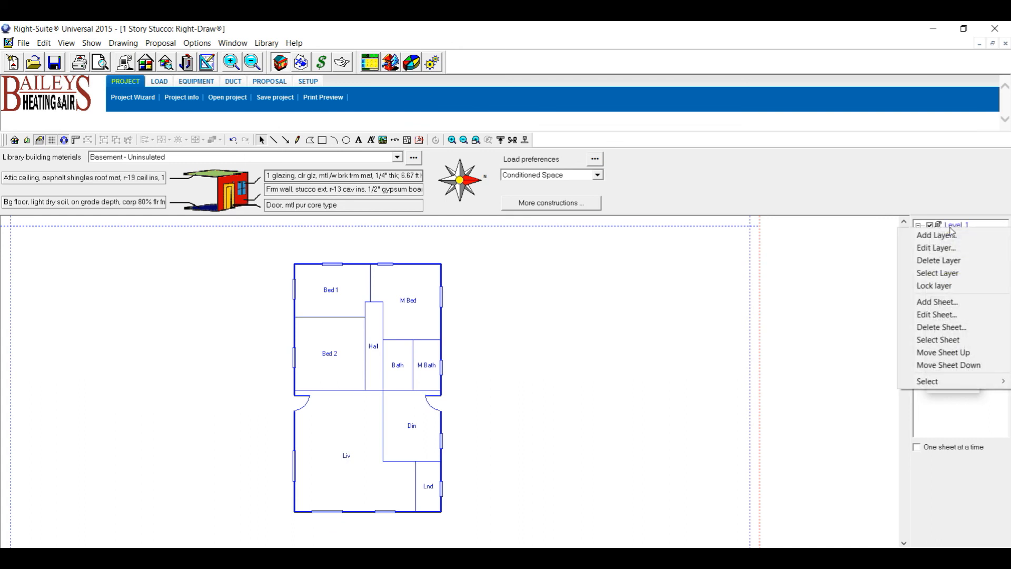
pyautogui.click(936, 302)
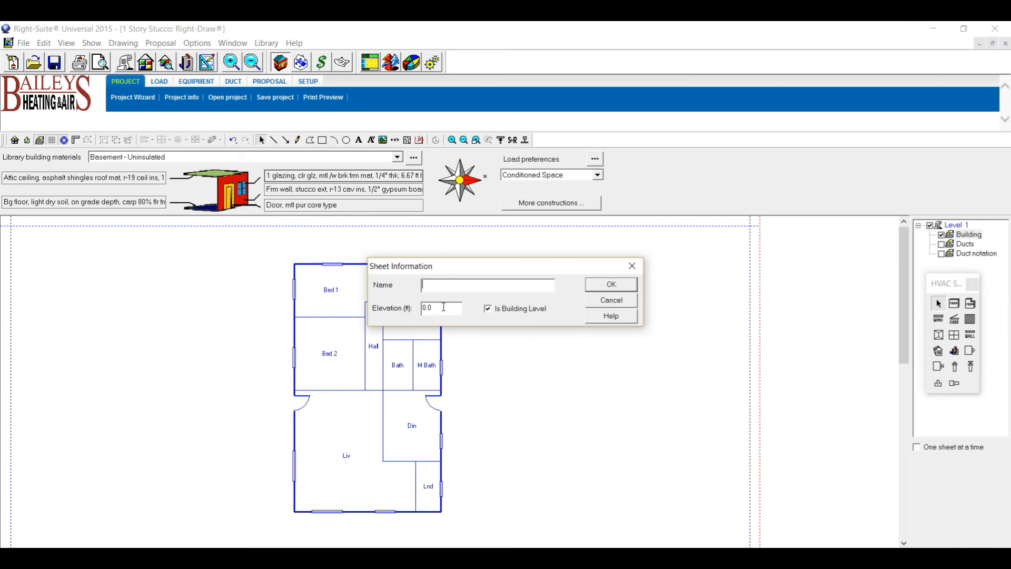
pyautogui.doubleClick(424, 307)
pyautogui.write('9')
pyautogui.click(614, 285)
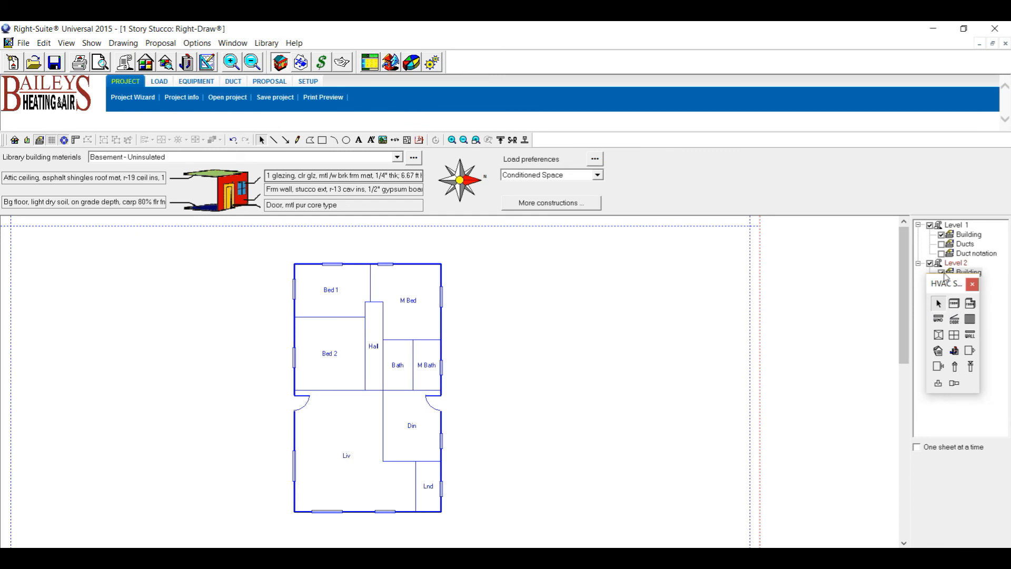
# Draw Room28 on Level 2's Building layer, about 29'0" x 49'7" over the house.
pyautogui.moveTo(946, 278); pyautogui.dragTo(951, 308)
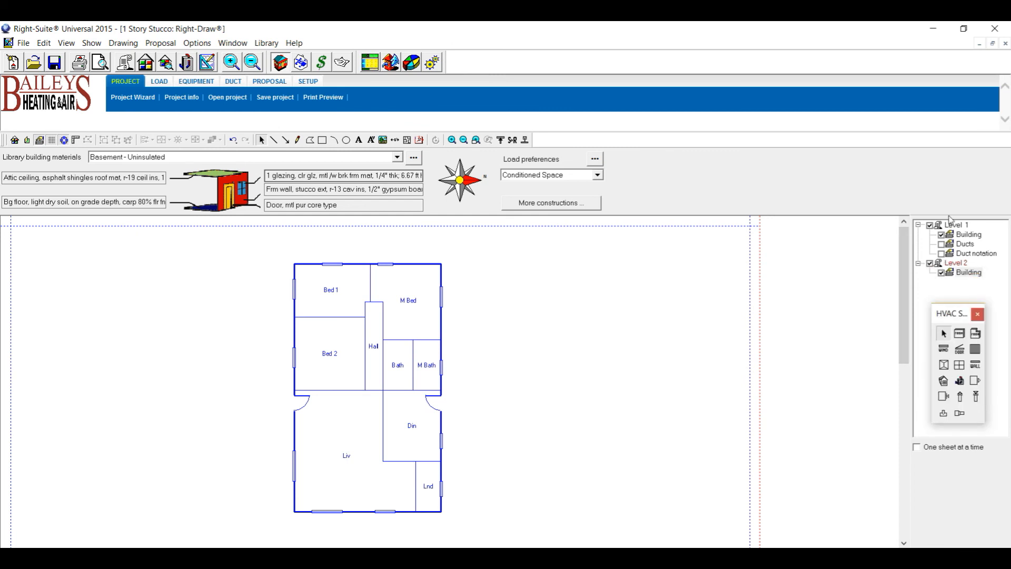
pyautogui.click(966, 272)
pyautogui.click(962, 336)
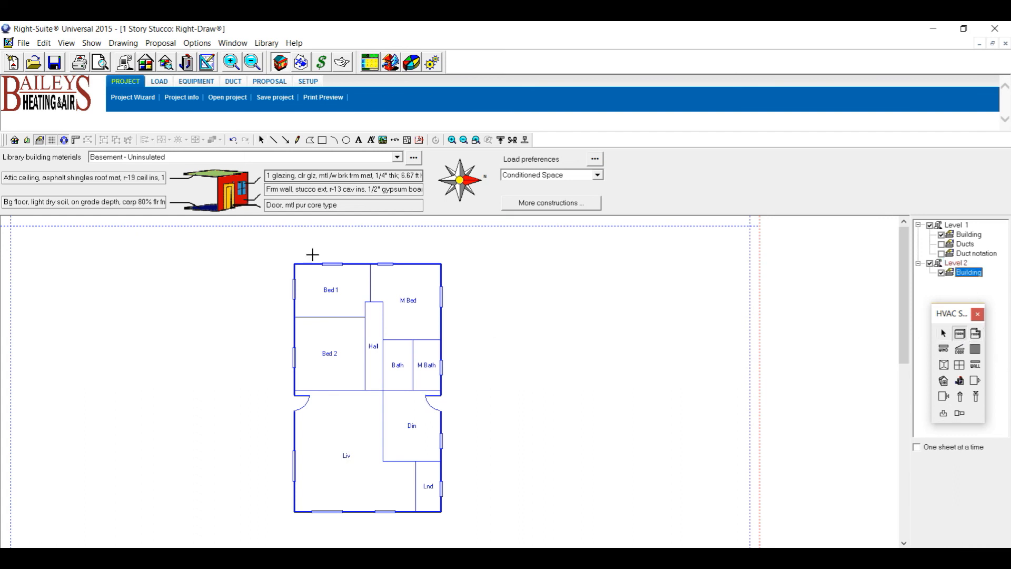
pyautogui.moveTo(294, 262); pyautogui.dragTo(442, 515)
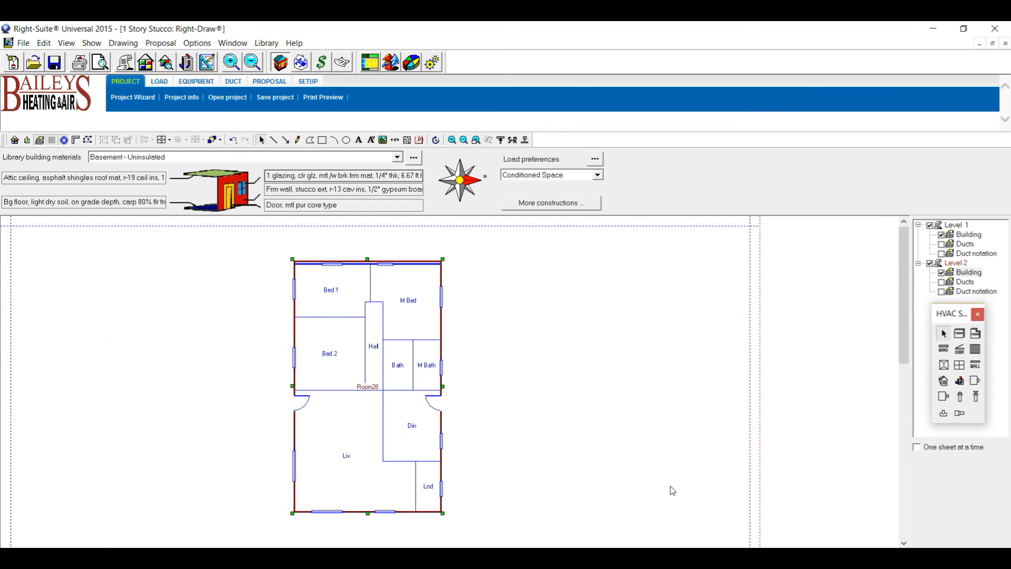
# Check Level 1 under Room28, then delete the Level 2 sheet and its objects.
pyautogui.click(960, 226)
pyautogui.click(931, 226)
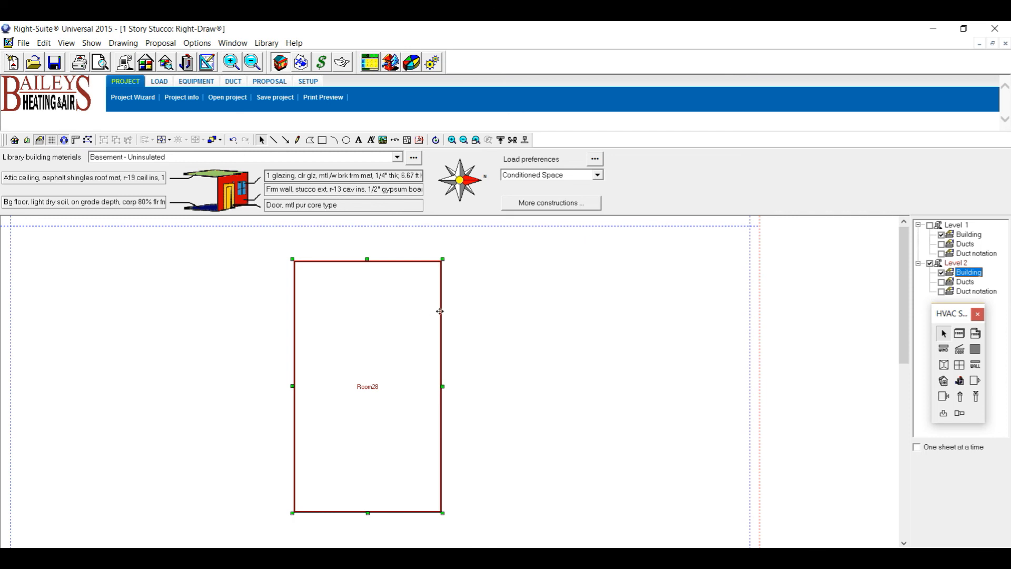
pyautogui.click(932, 225)
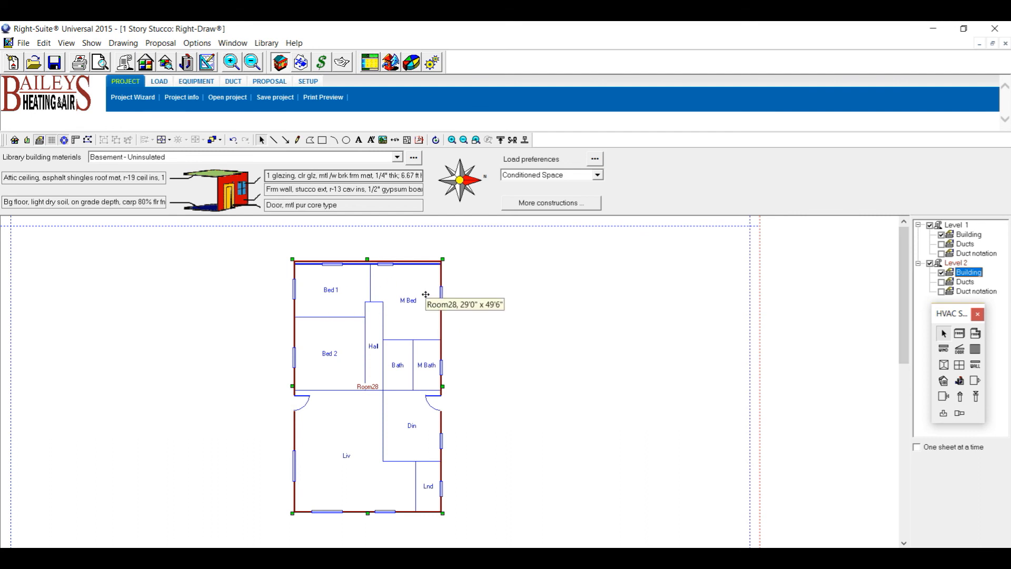
pyautogui.click(962, 263)
pyautogui.rightClick(962, 265)
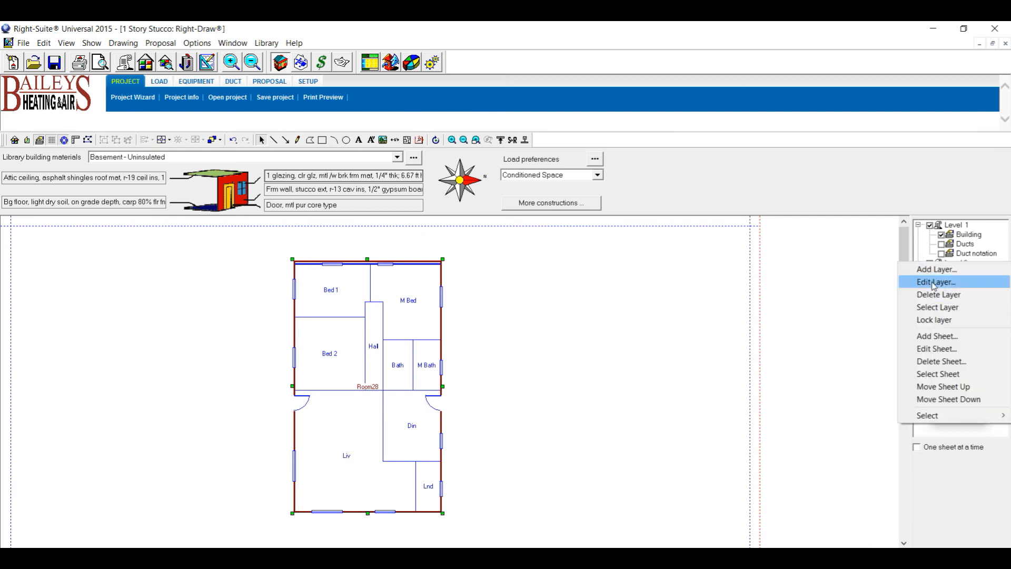
pyautogui.click(942, 362)
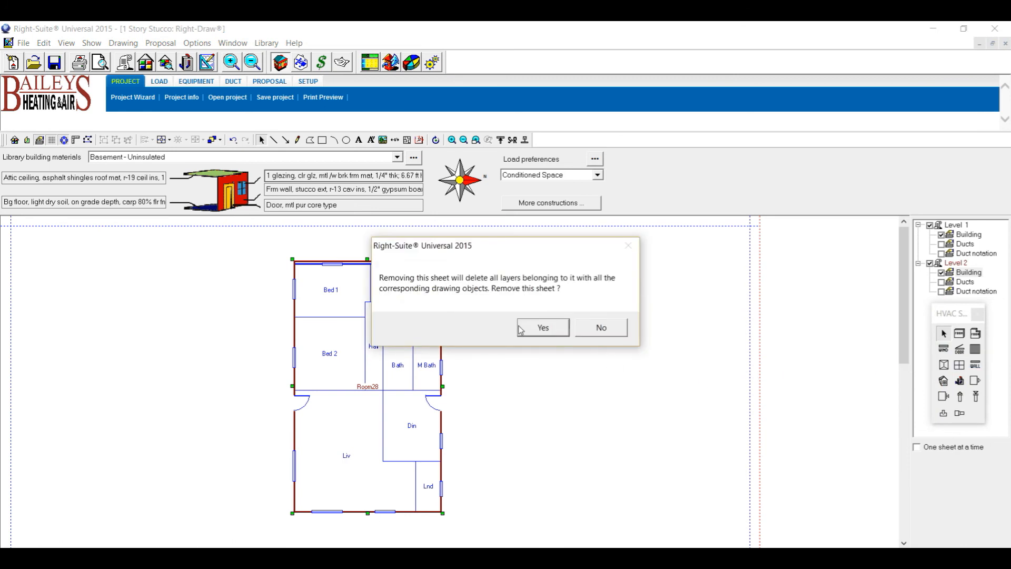
pyautogui.click(543, 328)
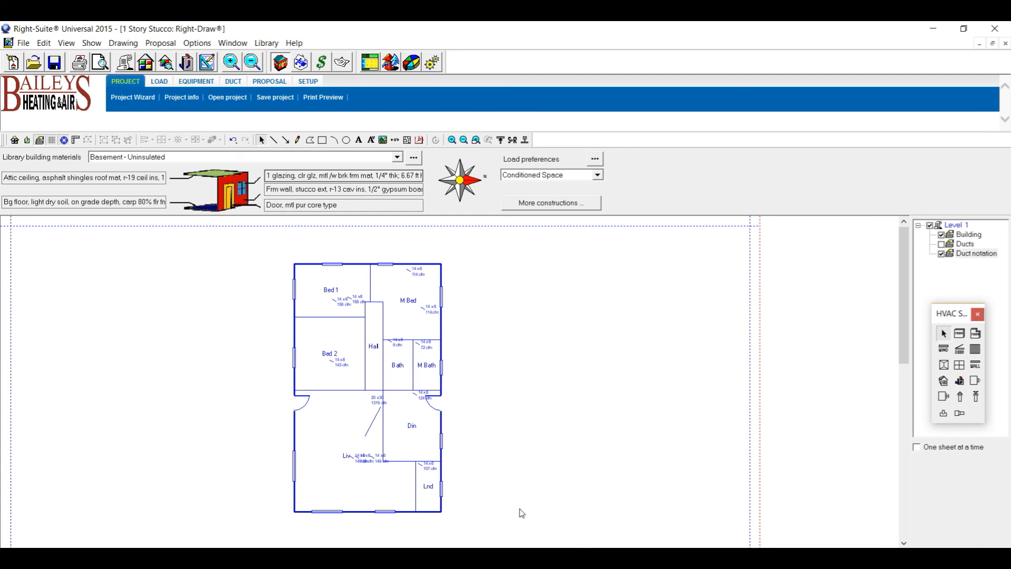
# Uncheck the Duct notation layer under Level 1.
pyautogui.click(942, 254)
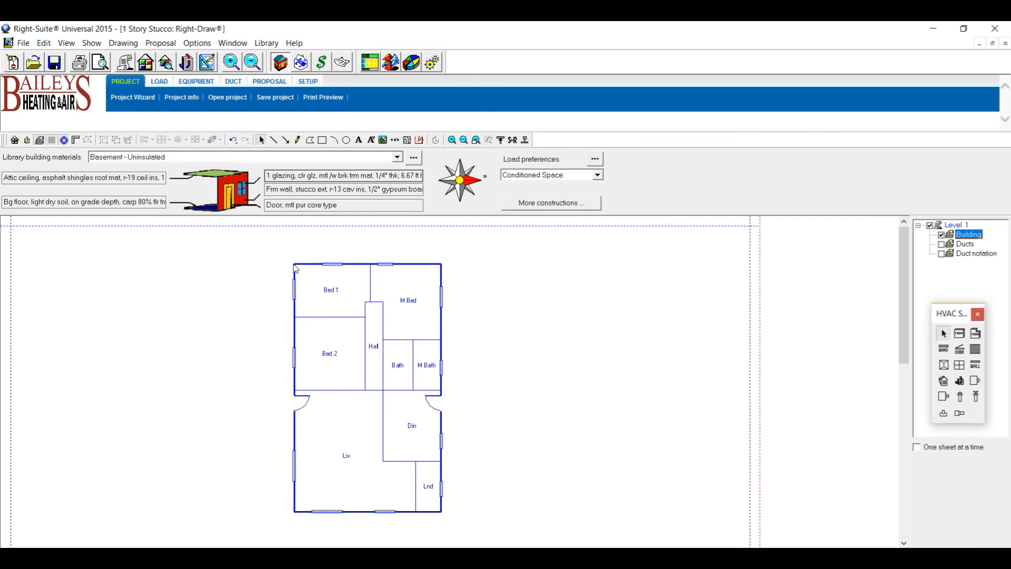
pyautogui.doubleClick(150, 179)
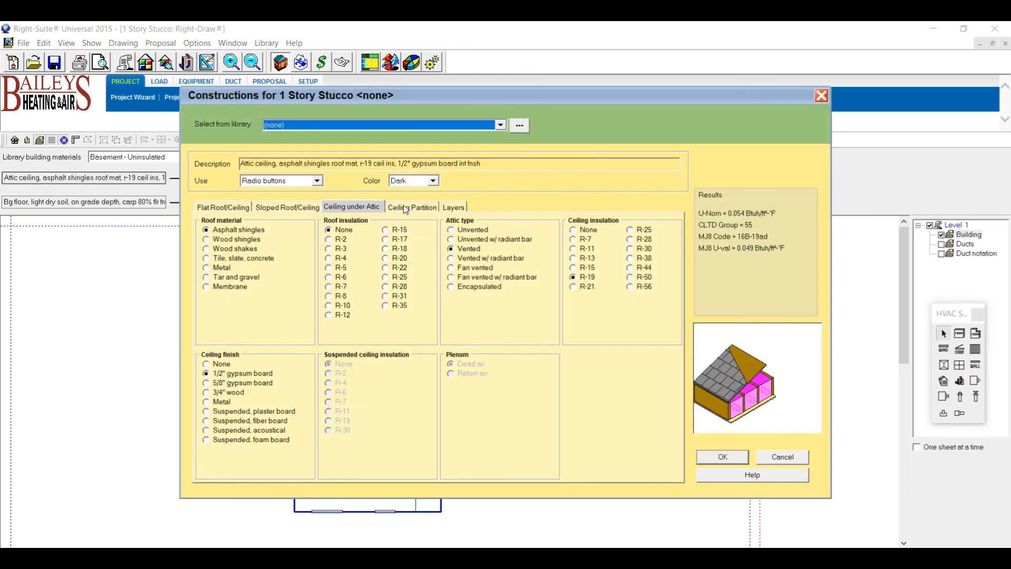
pyautogui.click(407, 207)
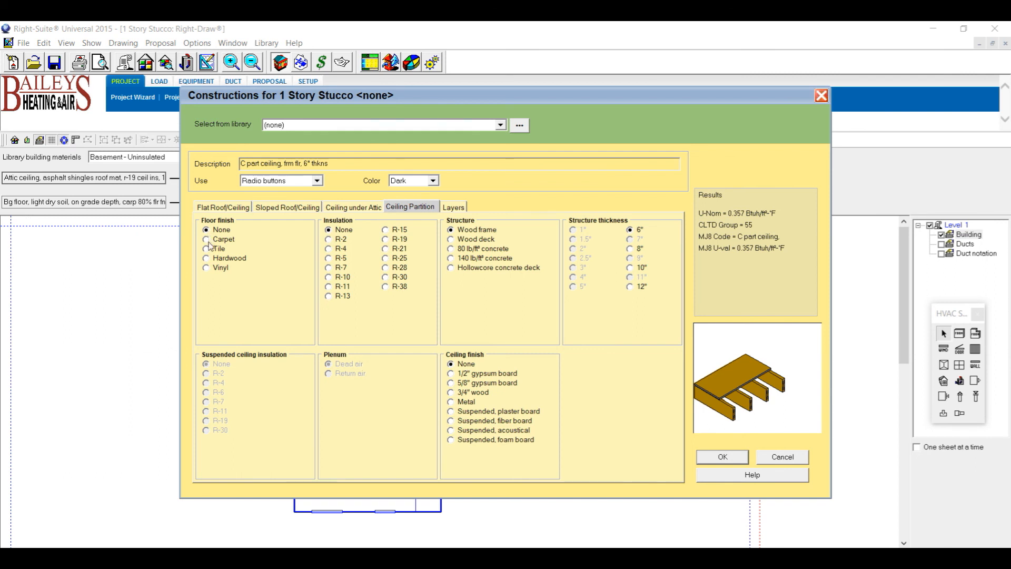
pyautogui.click(451, 374)
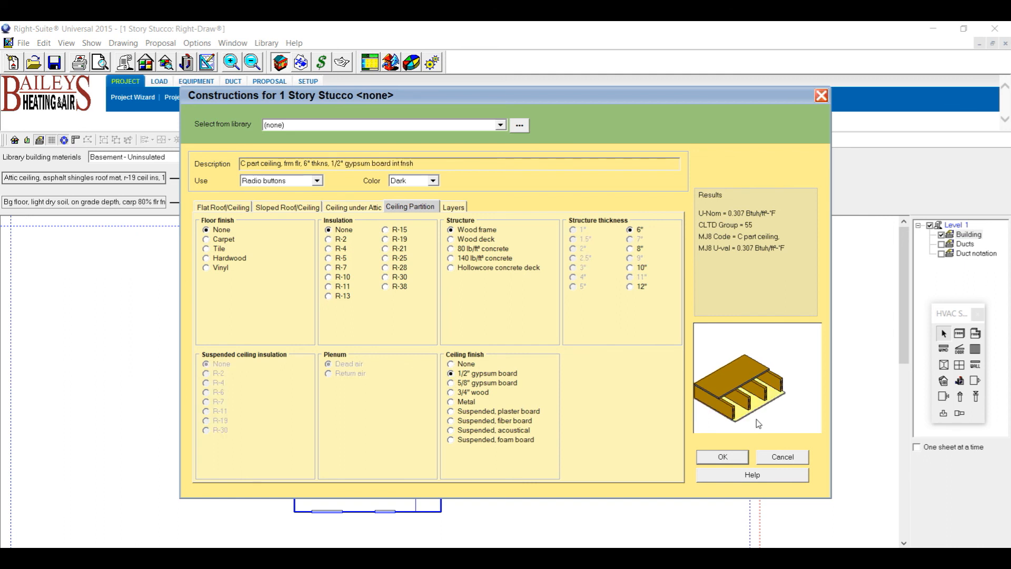
pyautogui.click(452, 364)
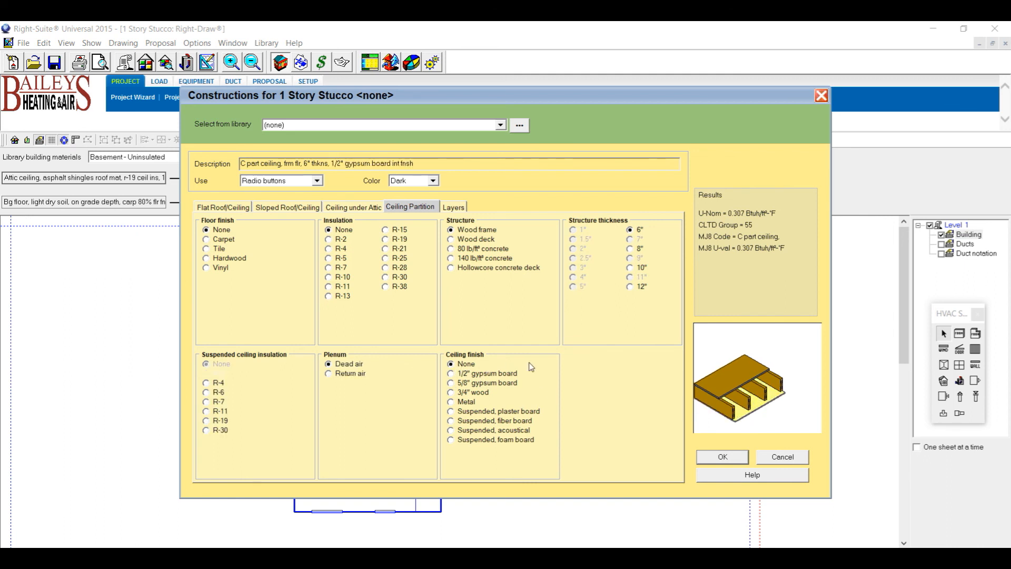
pyautogui.click(239, 207)
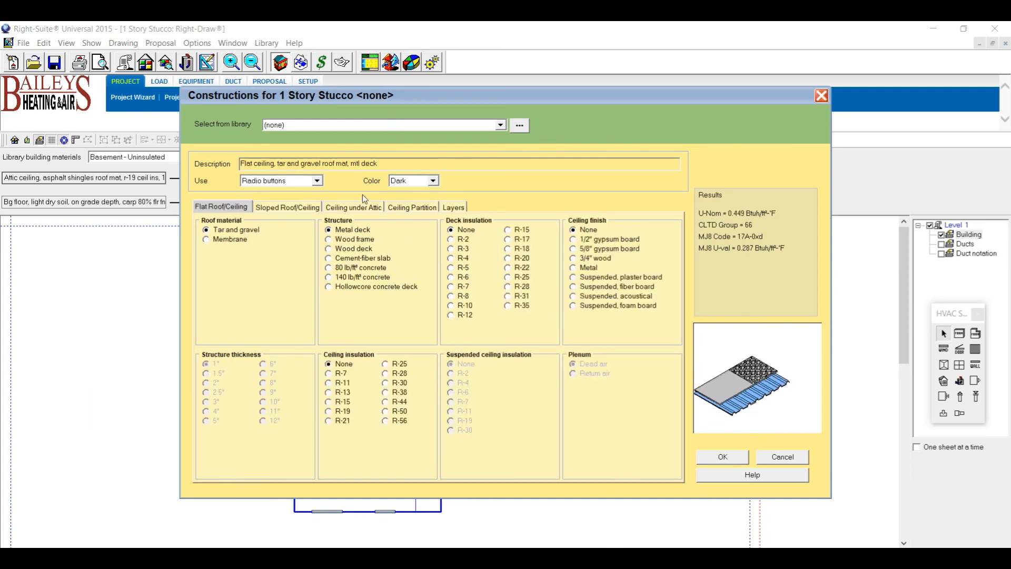
pyautogui.click(284, 208)
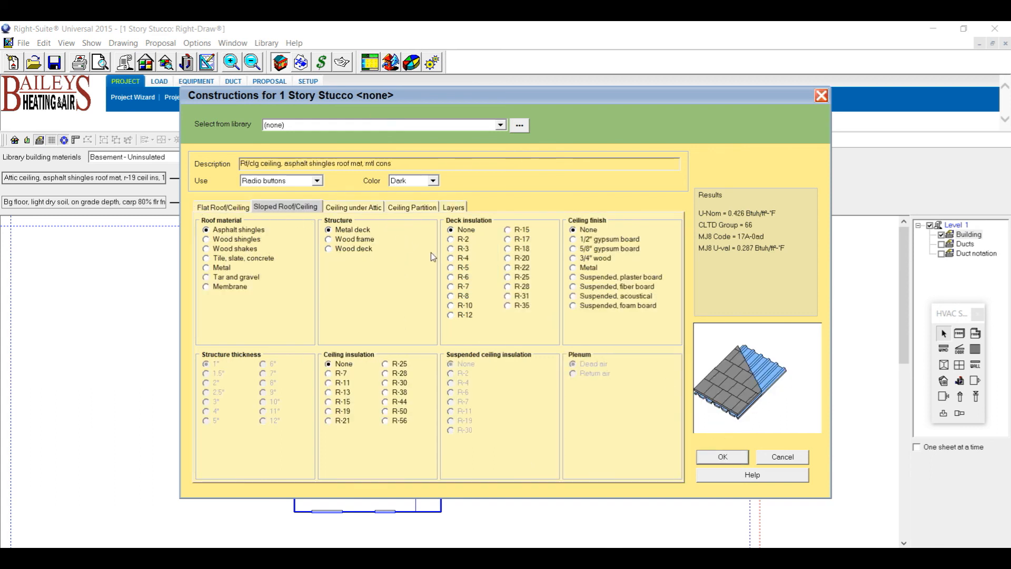
pyautogui.click(416, 206)
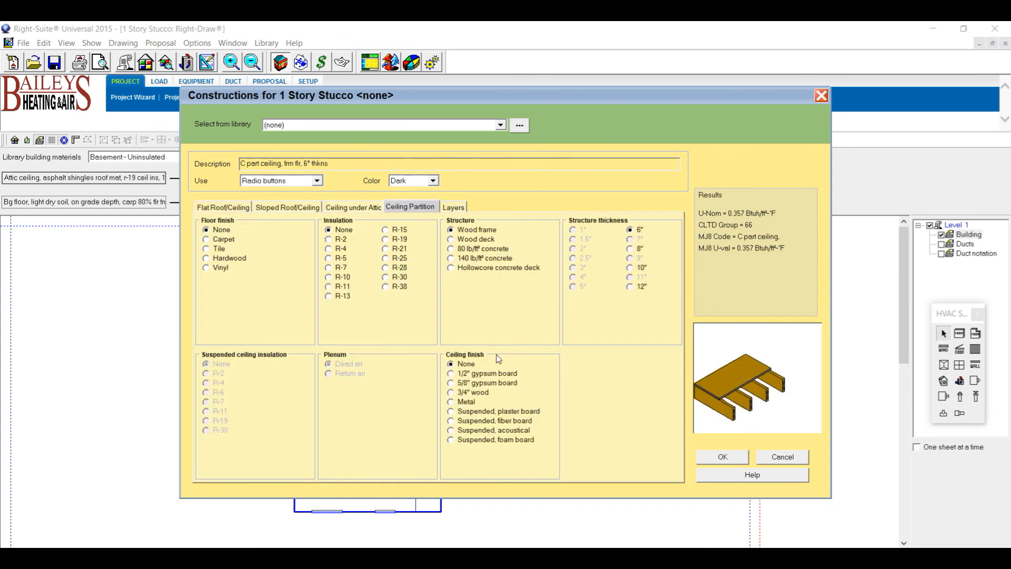
pyautogui.click(357, 207)
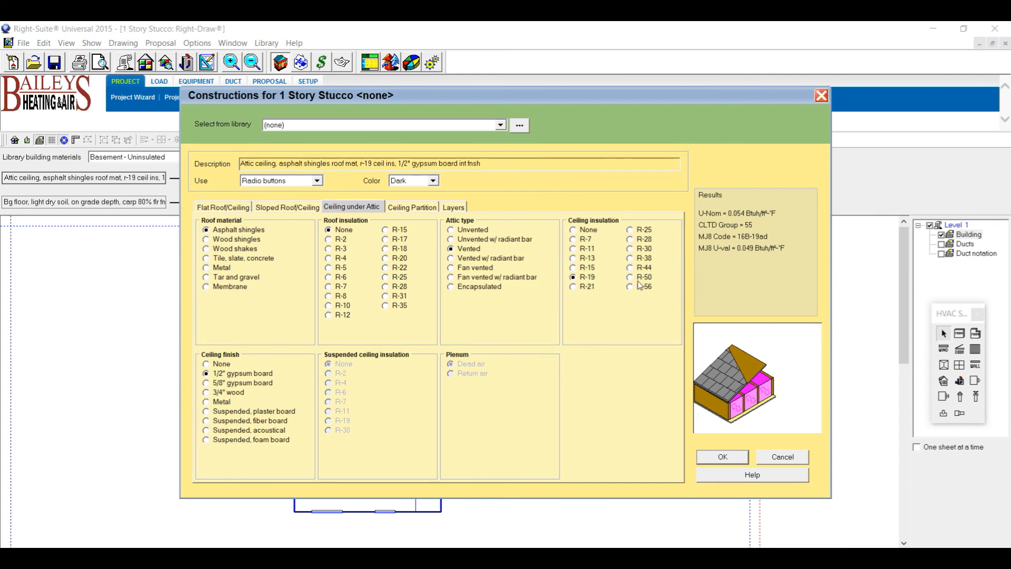
pyautogui.click(723, 457)
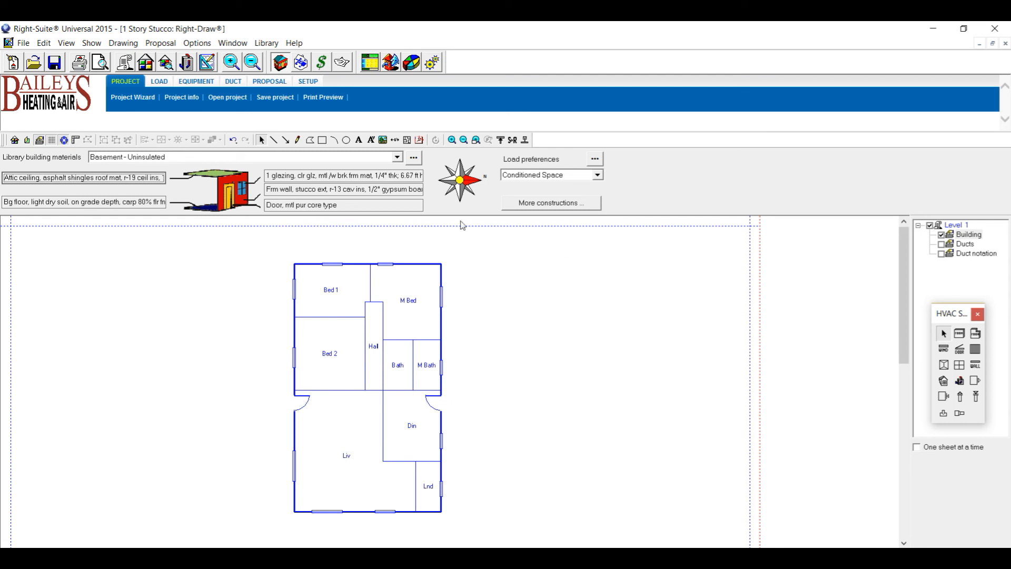
pyautogui.doubleClick(134, 205)
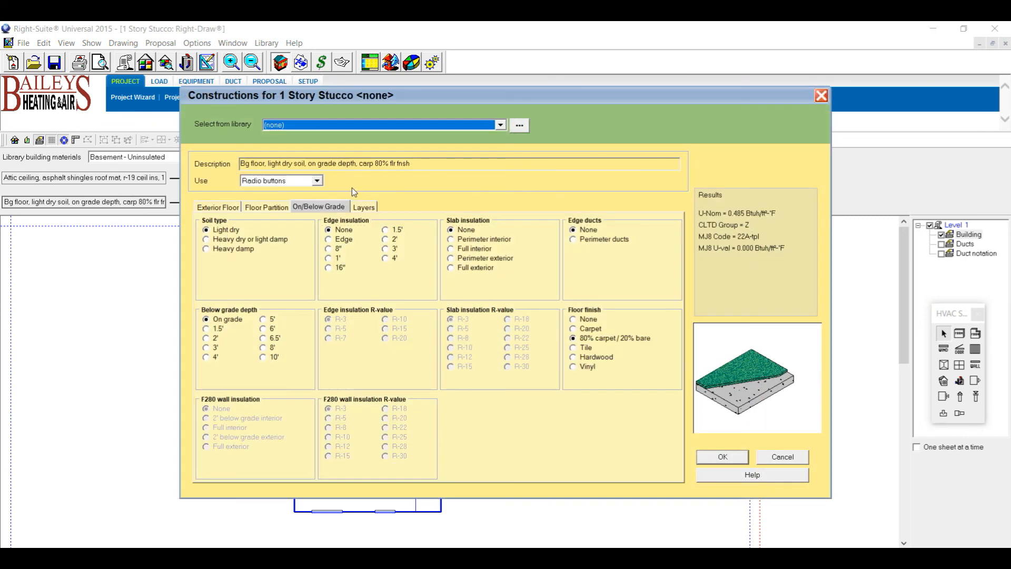
pyautogui.click(268, 204)
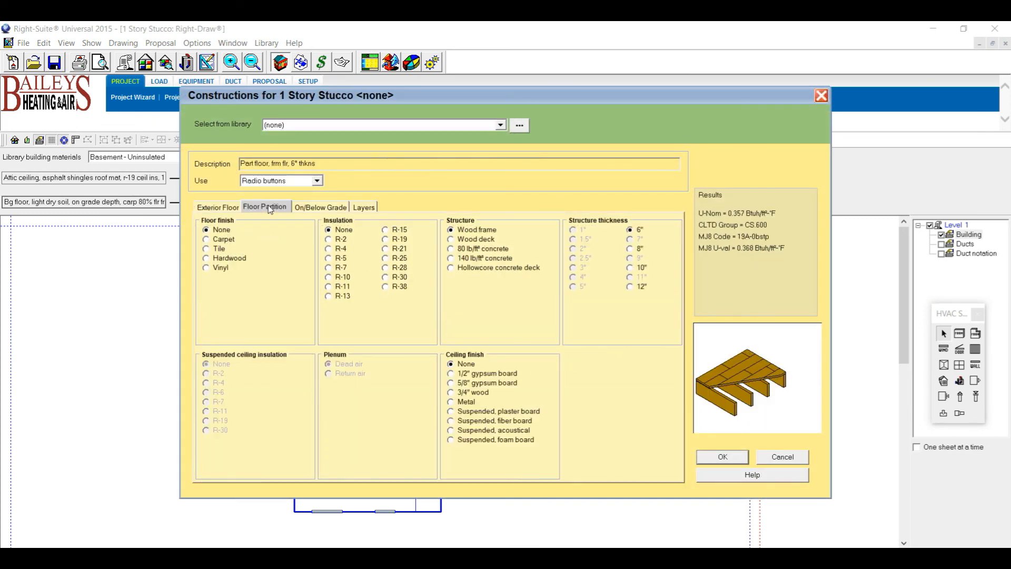
pyautogui.click(311, 209)
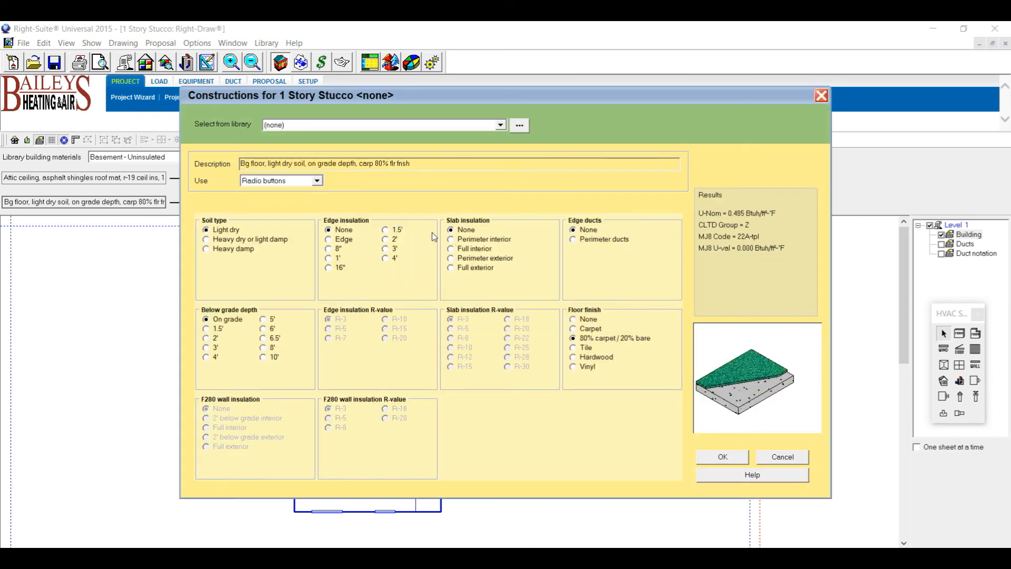
pyautogui.click(732, 458)
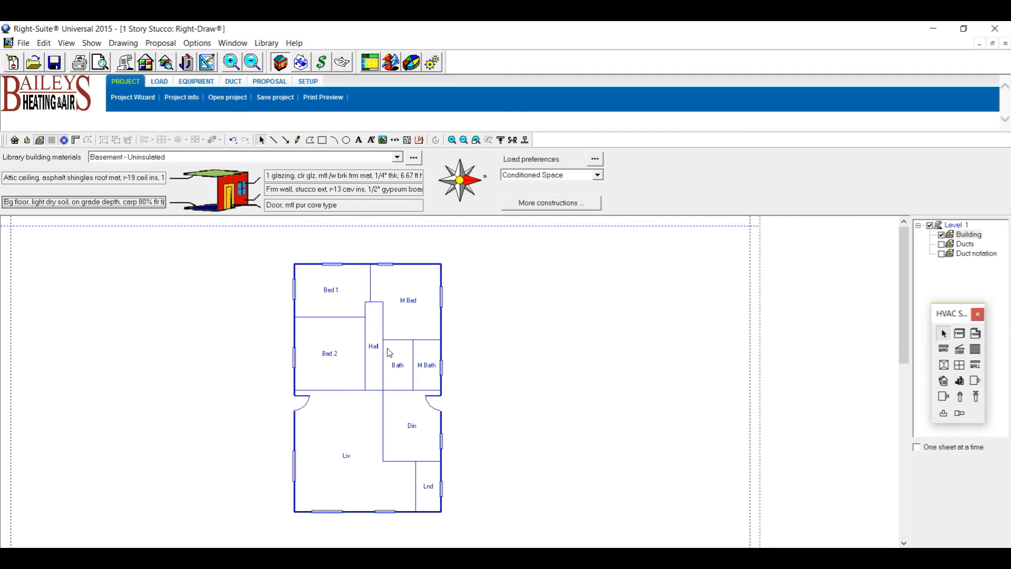
pyautogui.doubleClick(344, 295)
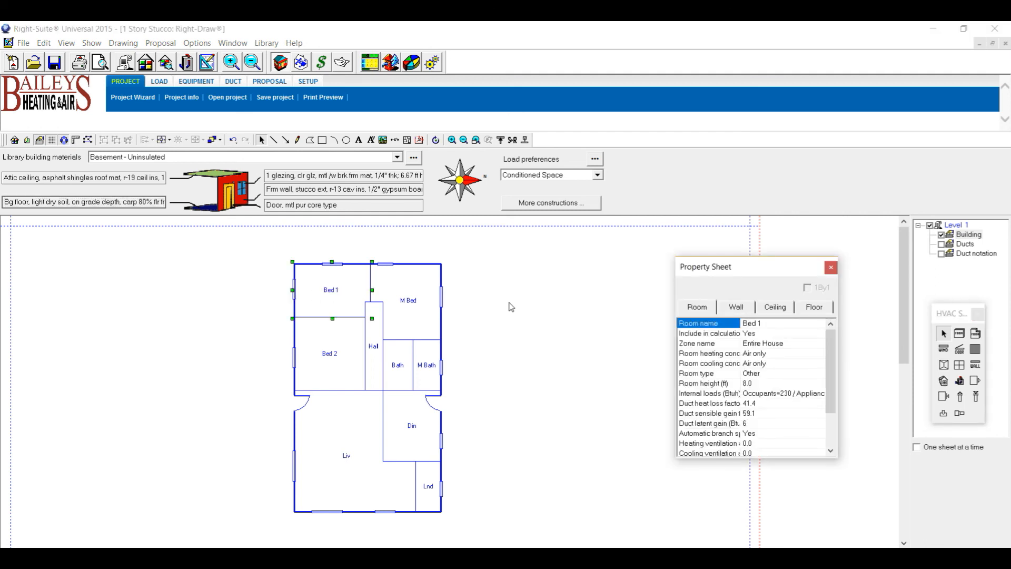
pyautogui.click(777, 313)
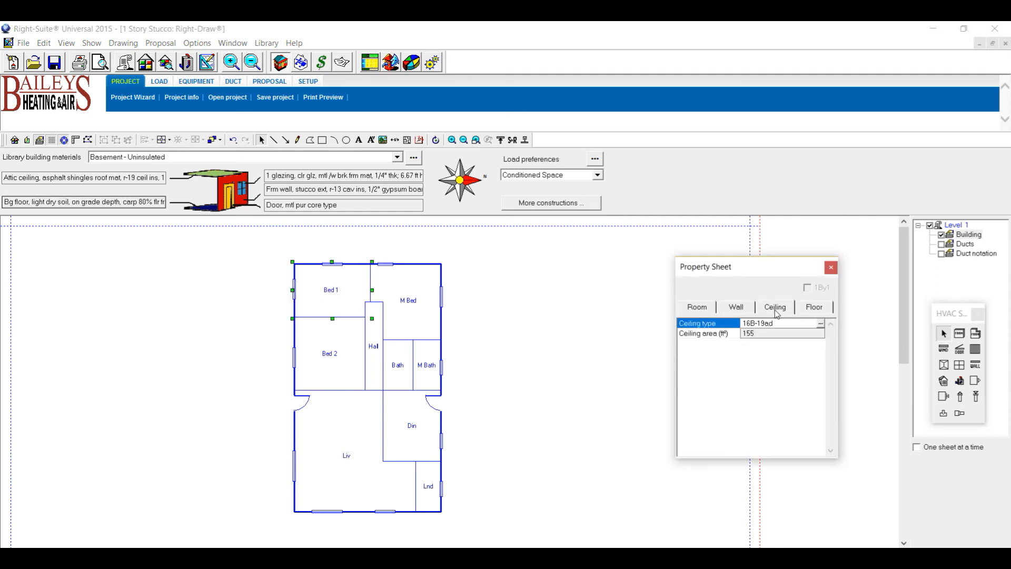
pyautogui.click(821, 324)
pyautogui.click(811, 351)
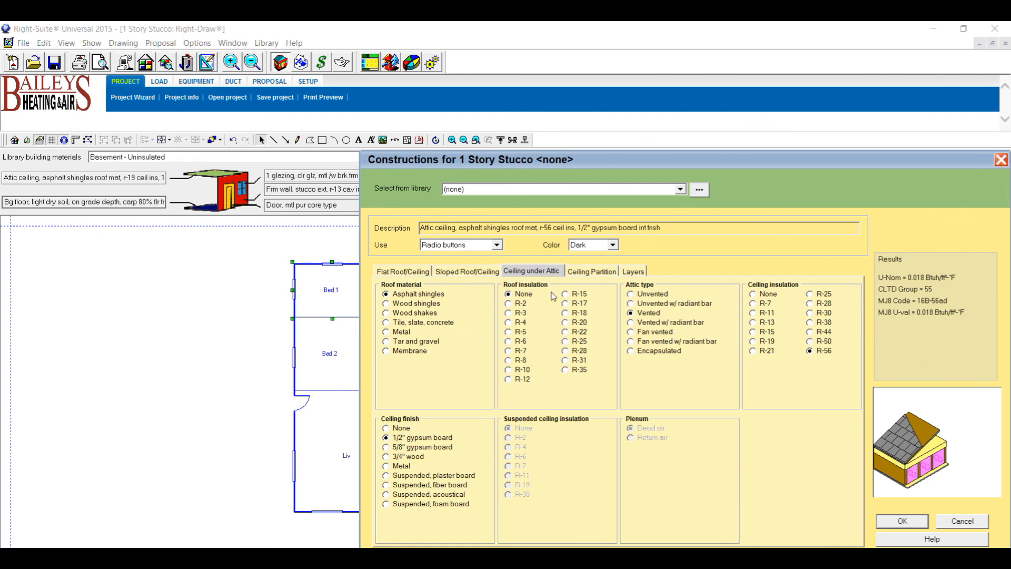
pyautogui.click(753, 342)
pyautogui.click(897, 522)
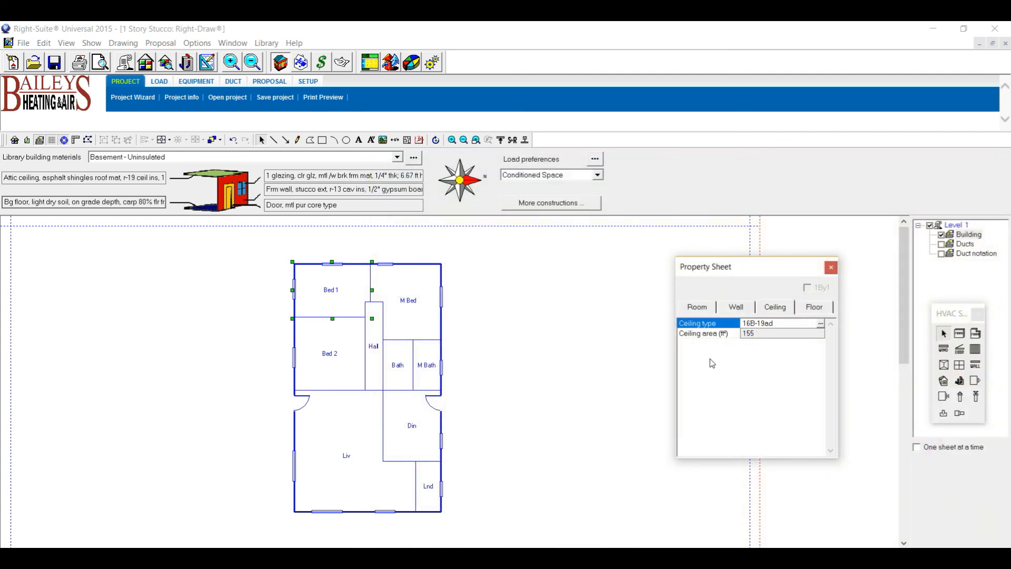
pyautogui.click(832, 267)
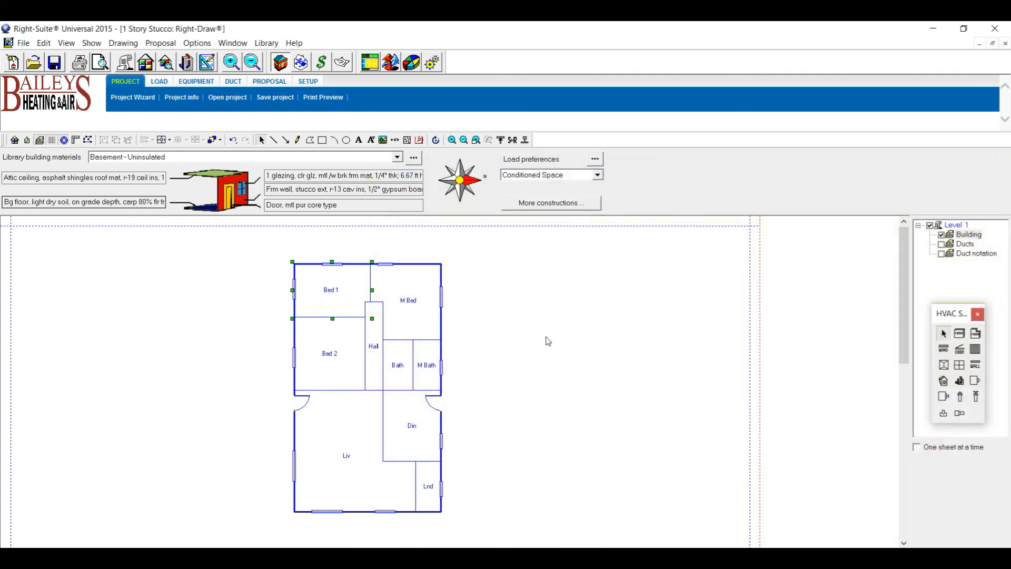
pyautogui.click(584, 379)
pyautogui.click(302, 63)
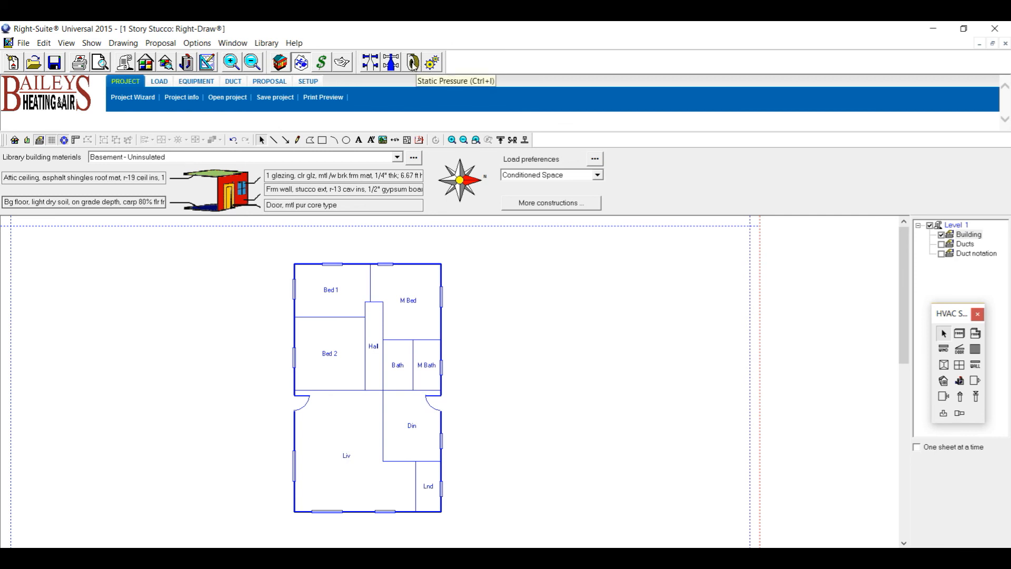
pyautogui.click(186, 63)
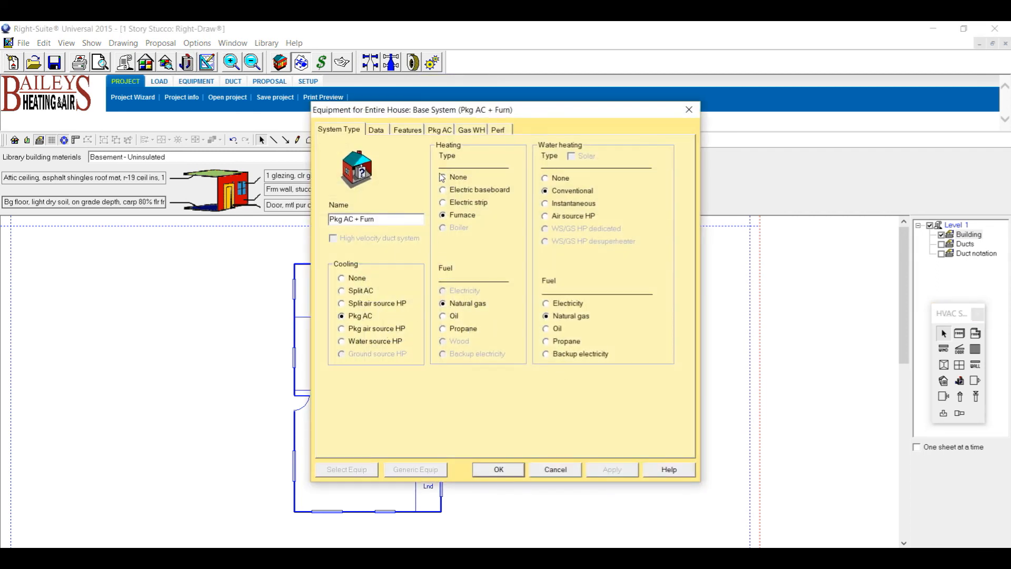
pyautogui.click(440, 130)
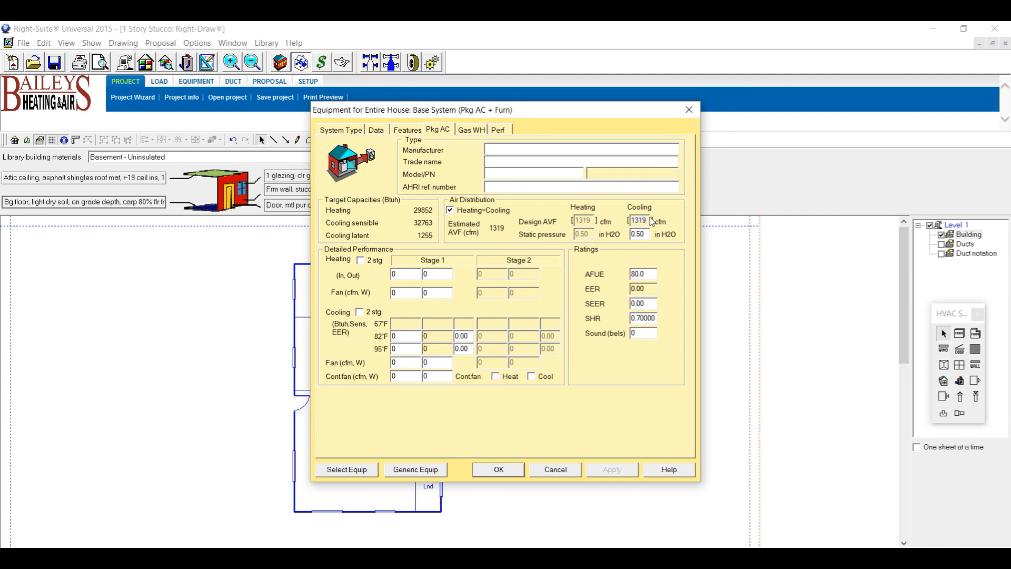
pyautogui.moveTo(647, 220); pyautogui.dragTo(623, 220)
pyautogui.click(498, 470)
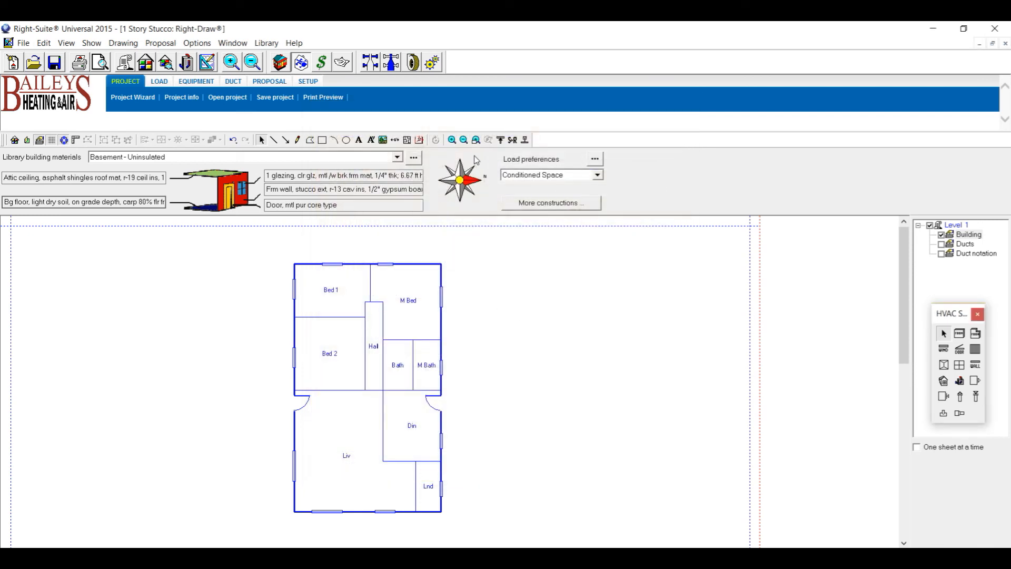
# Set the coil heating pressure loss to 0, giving 0.31 in H2O available static pressure.
pyautogui.click(413, 63)
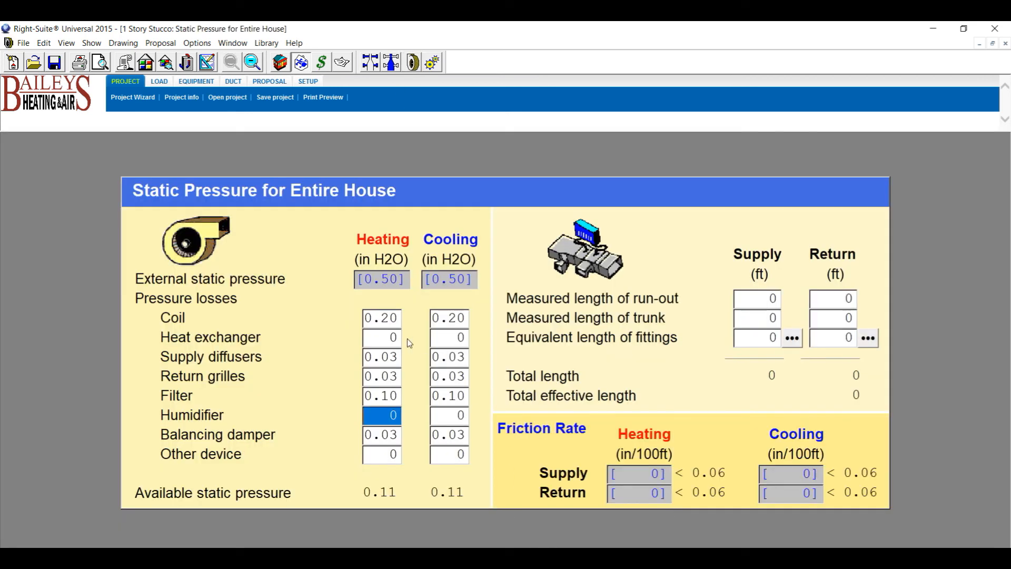
pyautogui.click(367, 318)
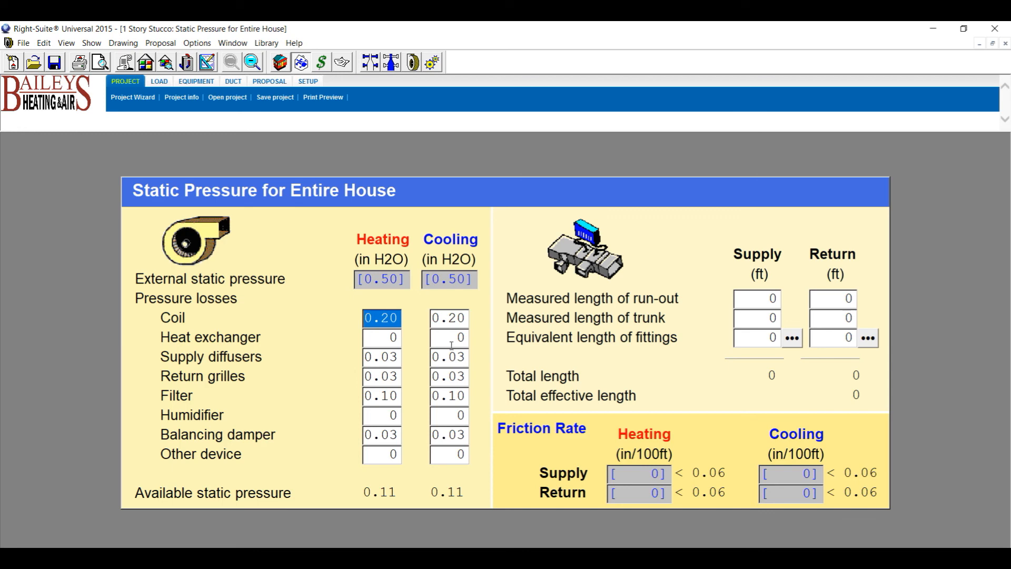
pyautogui.write('0')
pyautogui.press('Tab')
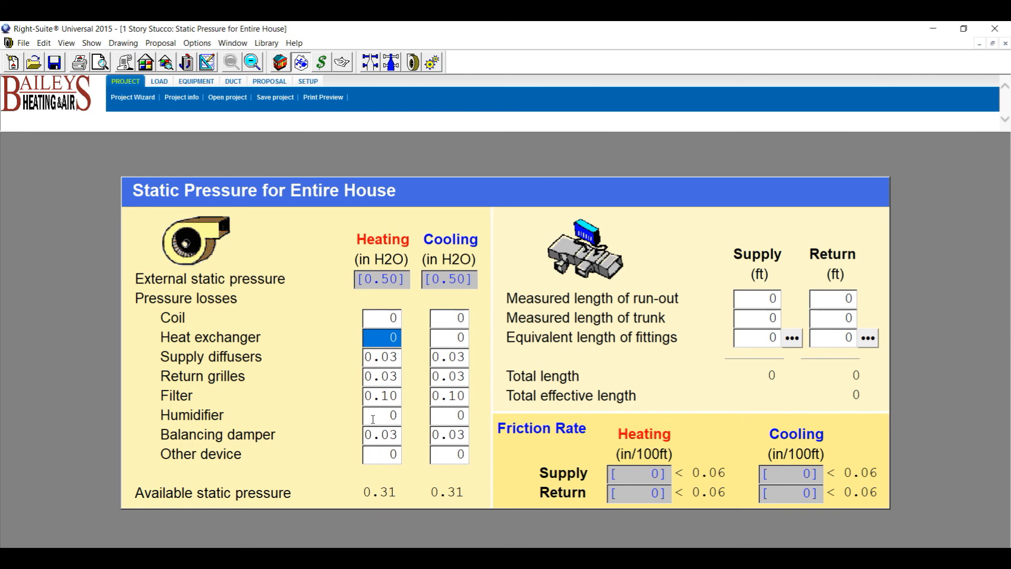
# Choose the Flex/Flex with Ys duct system with a User defined layout.
pyautogui.click(434, 62)
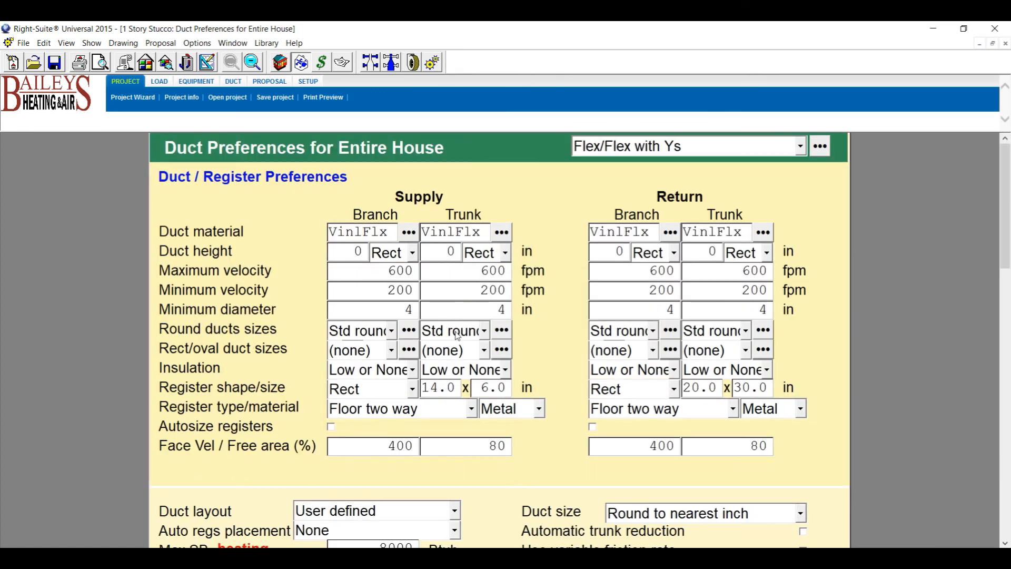
pyautogui.click(802, 149)
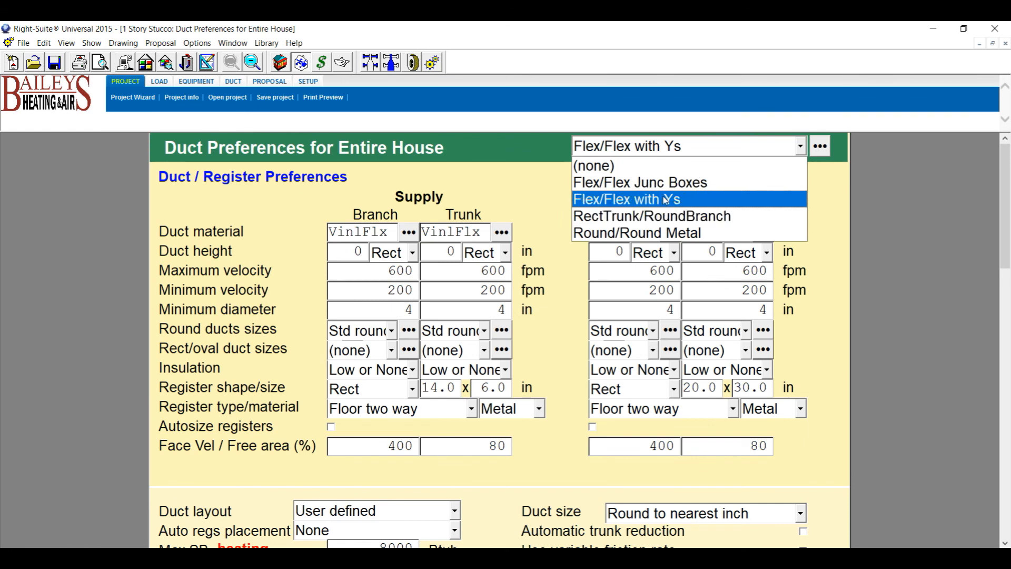
pyautogui.click(666, 198)
pyautogui.click(801, 147)
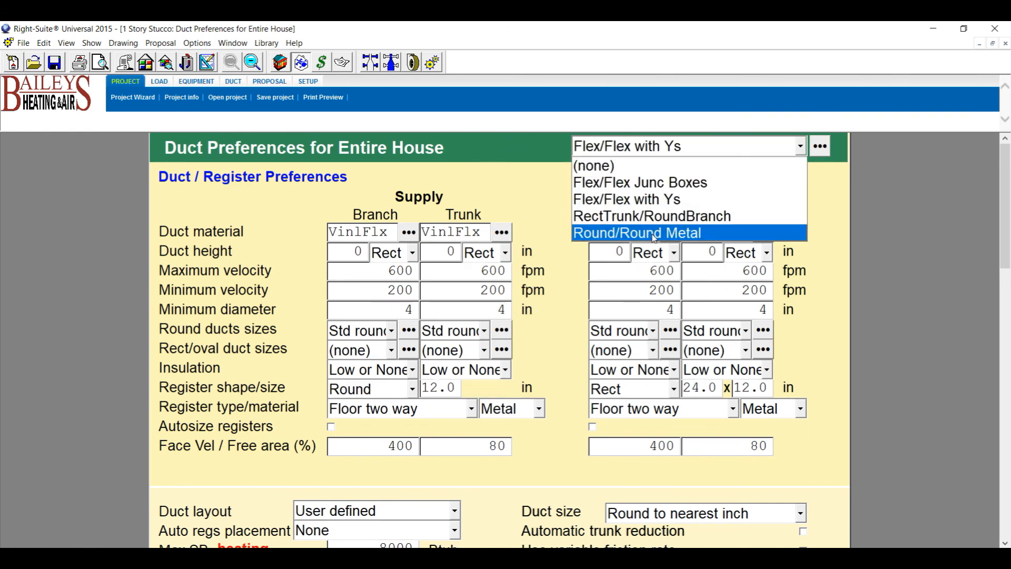
pyautogui.click(650, 200)
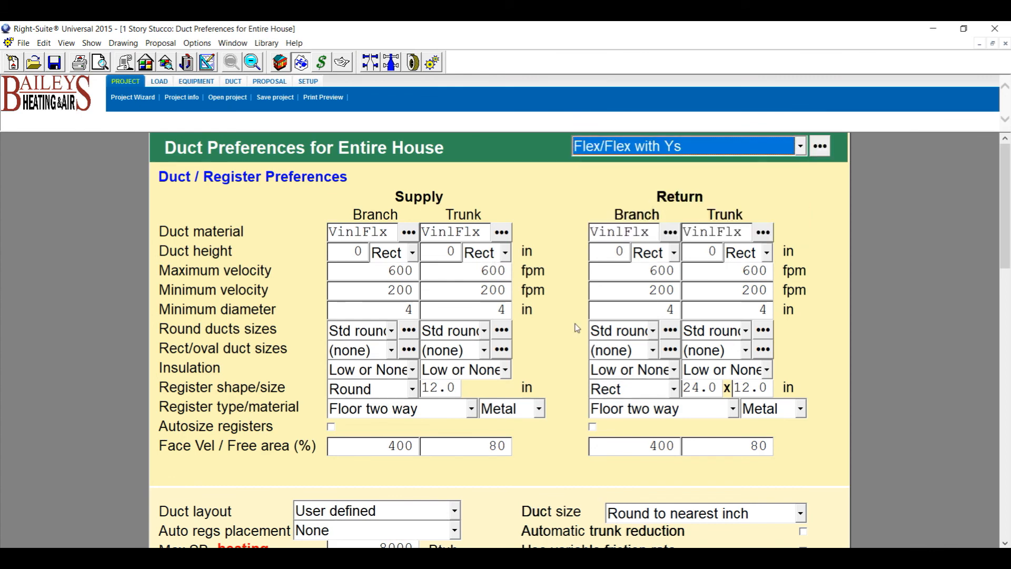
pyautogui.click(456, 512)
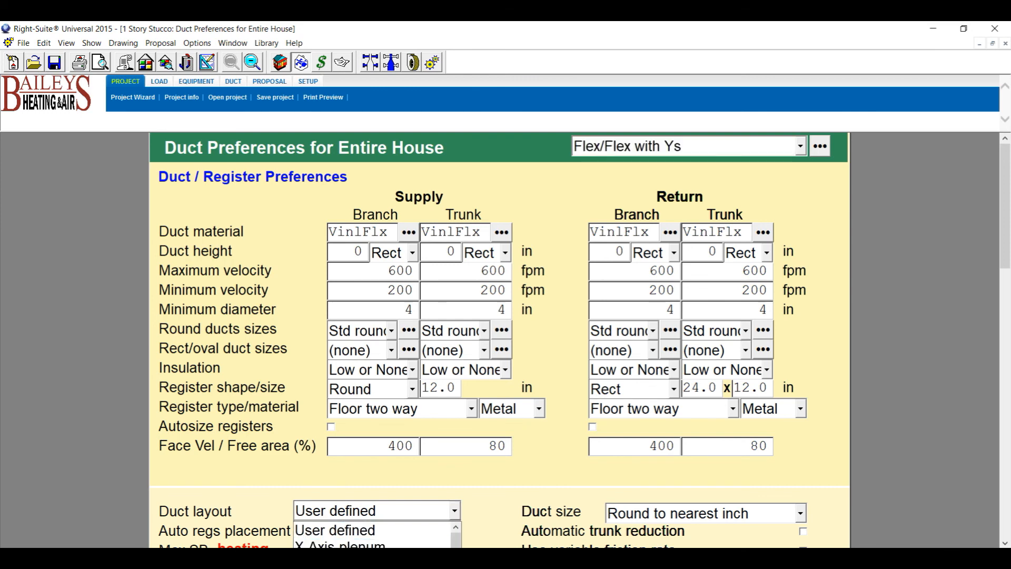
pyautogui.click(388, 533)
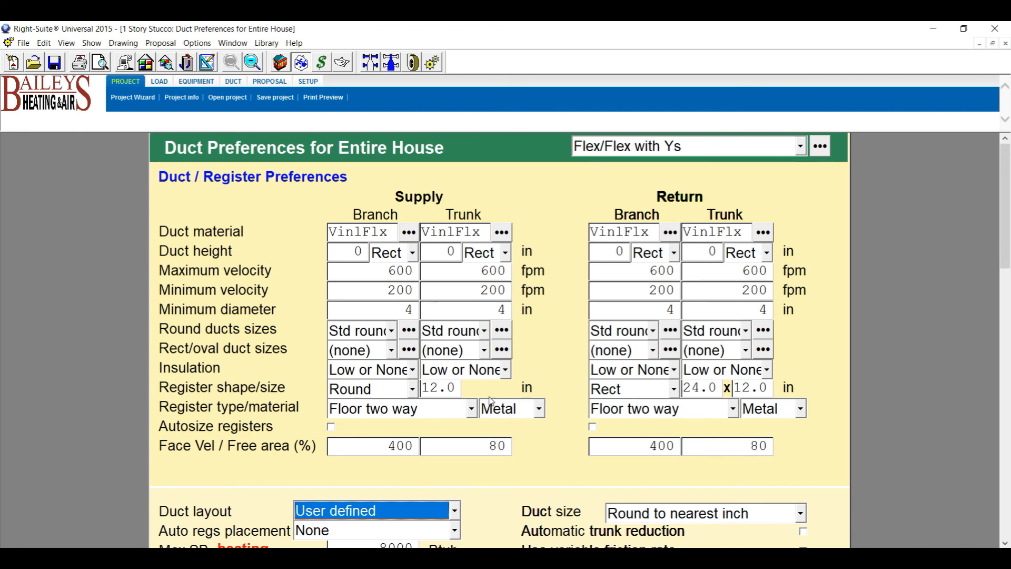
# Set supply registers to rectangular 14 x 6 and return registers to 20 x 30.
pyautogui.click(414, 390)
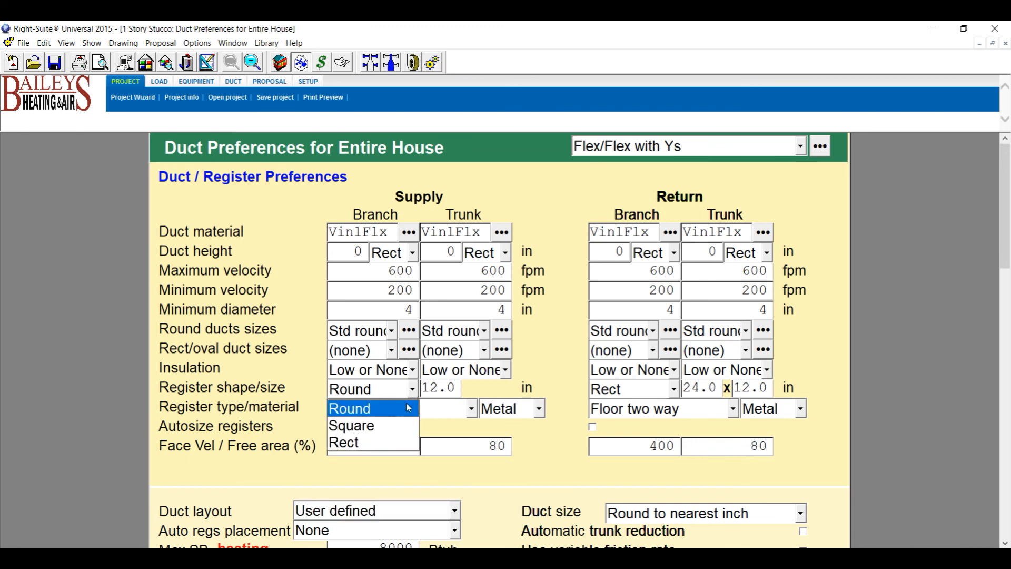
pyautogui.click(384, 443)
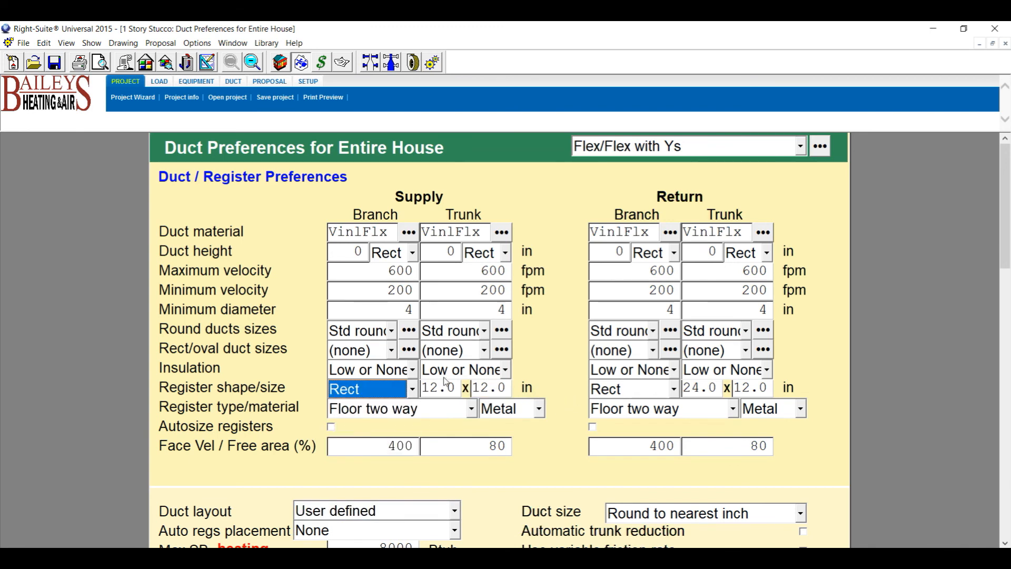
pyautogui.press('Tab')
pyautogui.write('14')
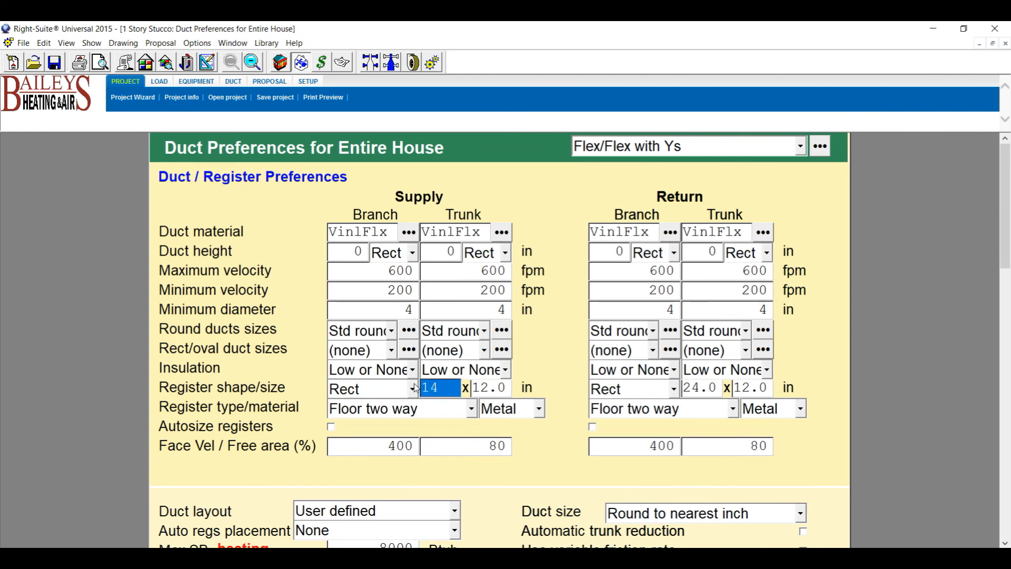
pyautogui.click(483, 390)
pyautogui.write('6')
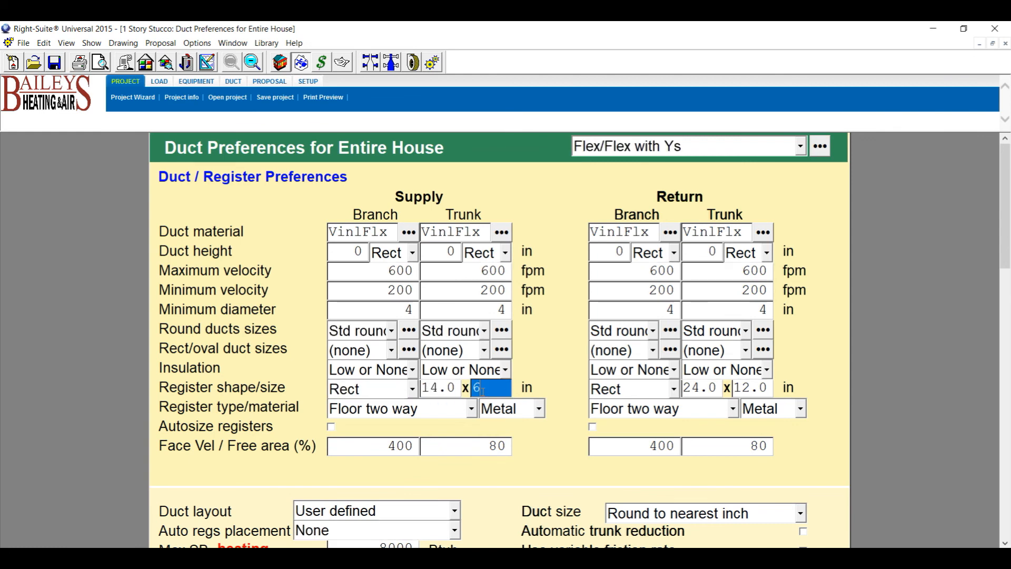
pyautogui.click(720, 391)
pyautogui.write('20')
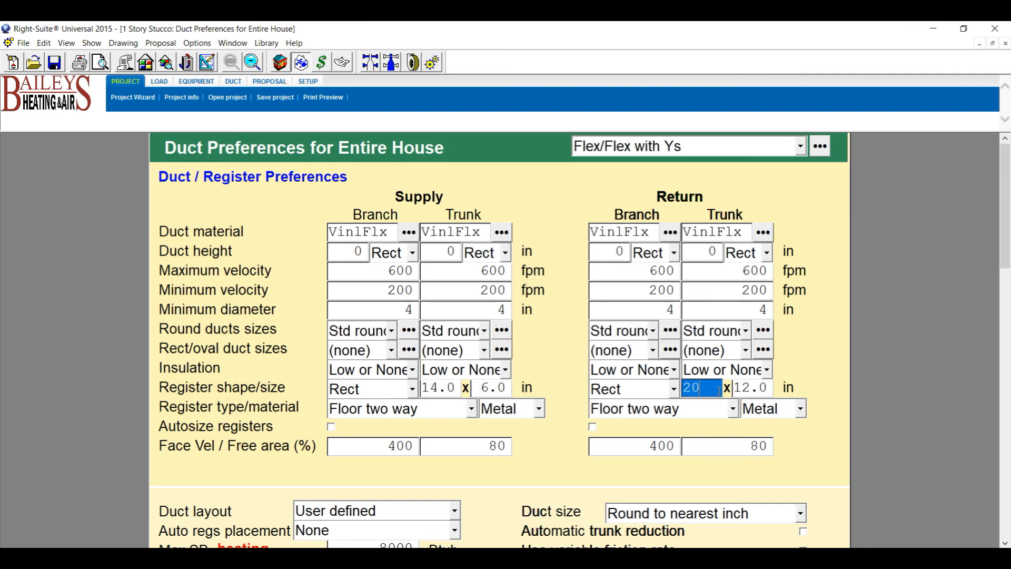
pyautogui.click(755, 386)
pyautogui.write('30')
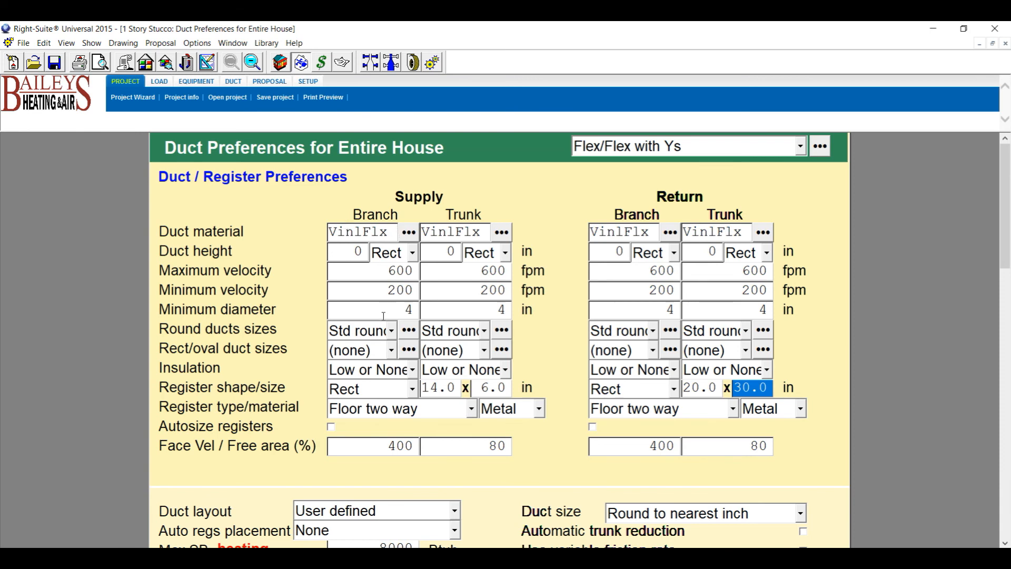
pyautogui.scroll(-1, 371, 449)
pyautogui.hotkey('shift', 'Tab')
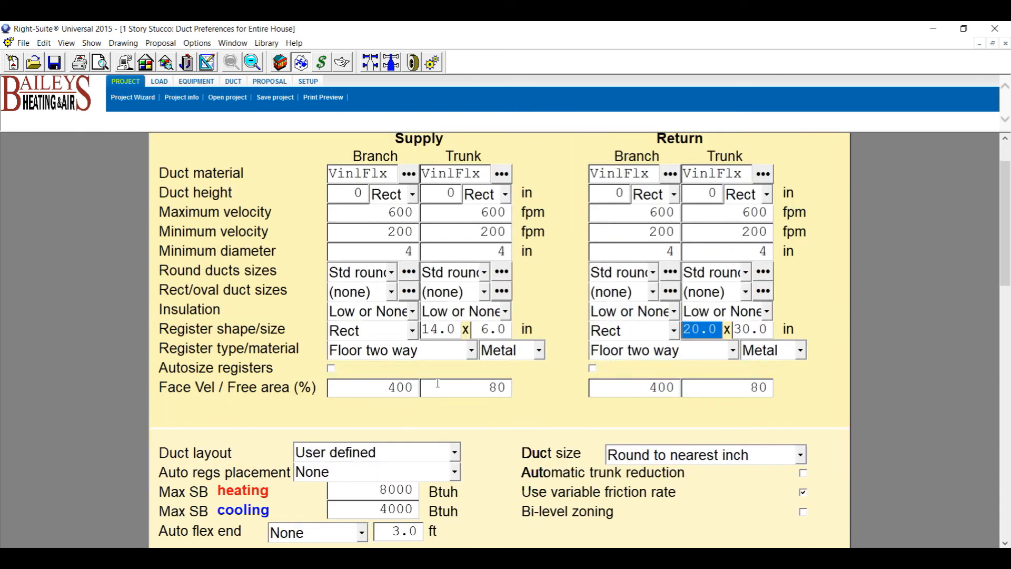
# Review the round duct size lists for supply branch and trunk ducts.
pyautogui.click(411, 272)
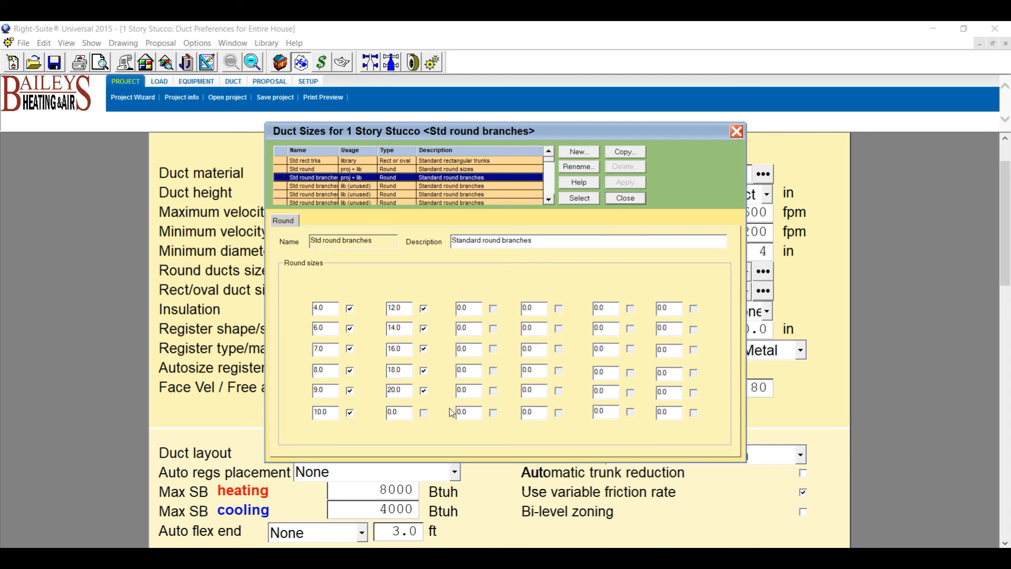
pyautogui.click(737, 131)
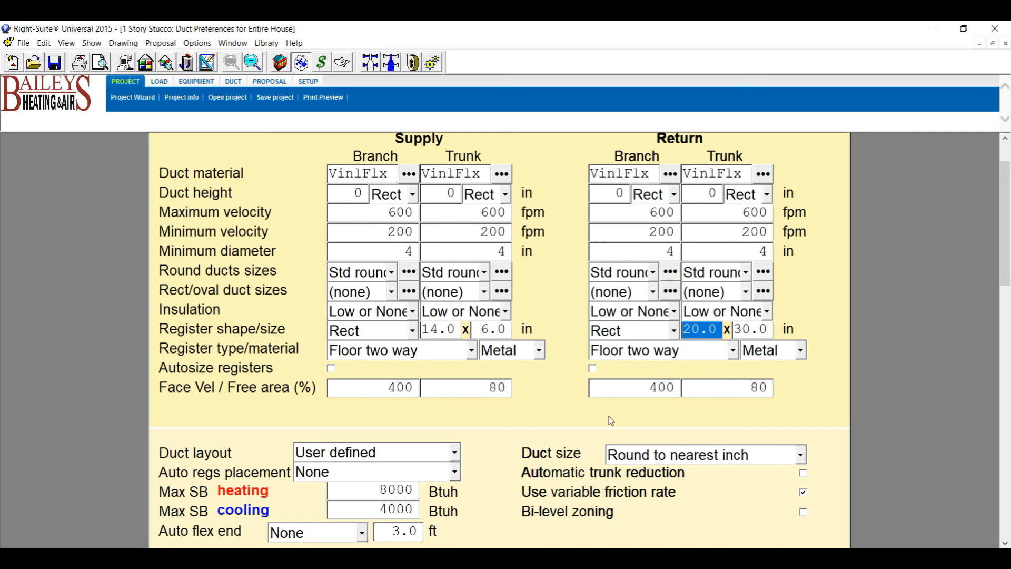
pyautogui.click(504, 274)
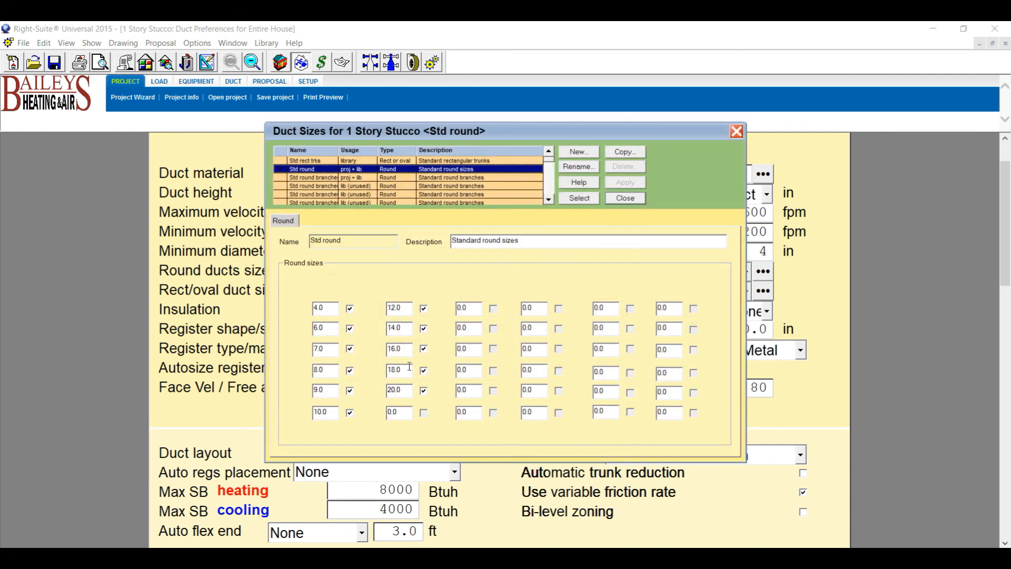
pyautogui.click(737, 131)
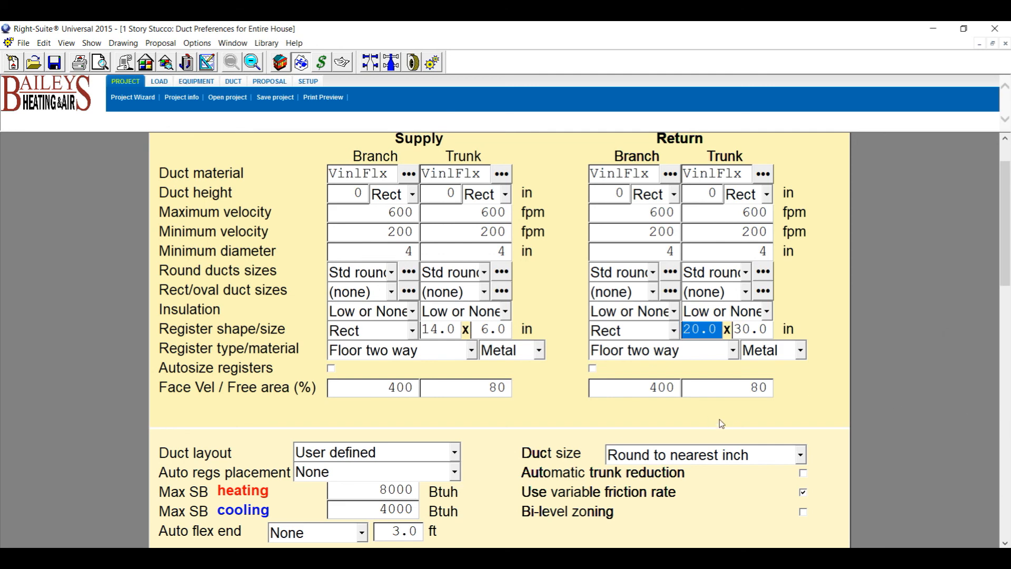
pyautogui.moveTo(1005, 235); pyautogui.dragTo(1010, 183)
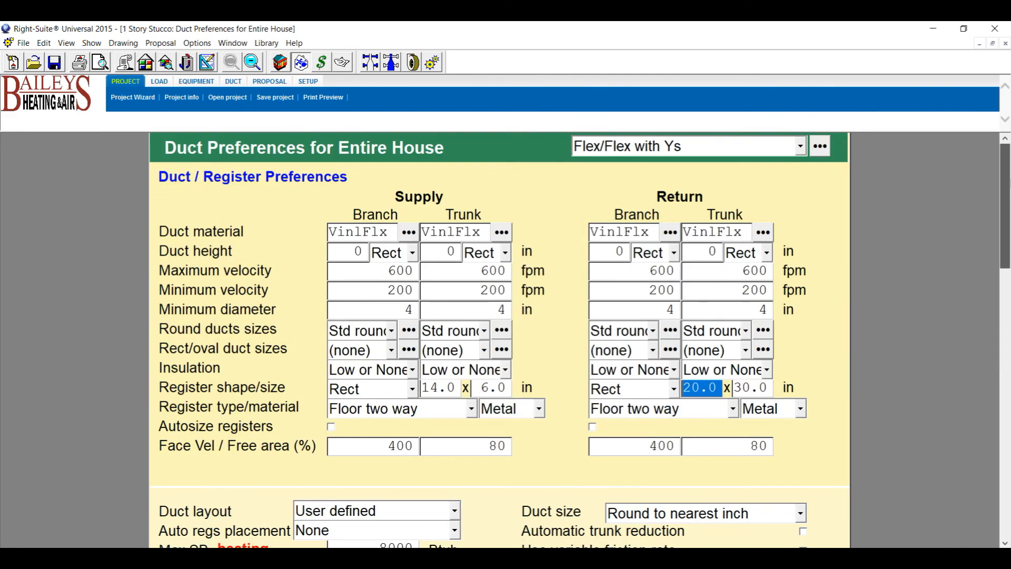
# Turn on Duct notation in Right-Draw to label registers with size and cfm.
pyautogui.click(207, 62)
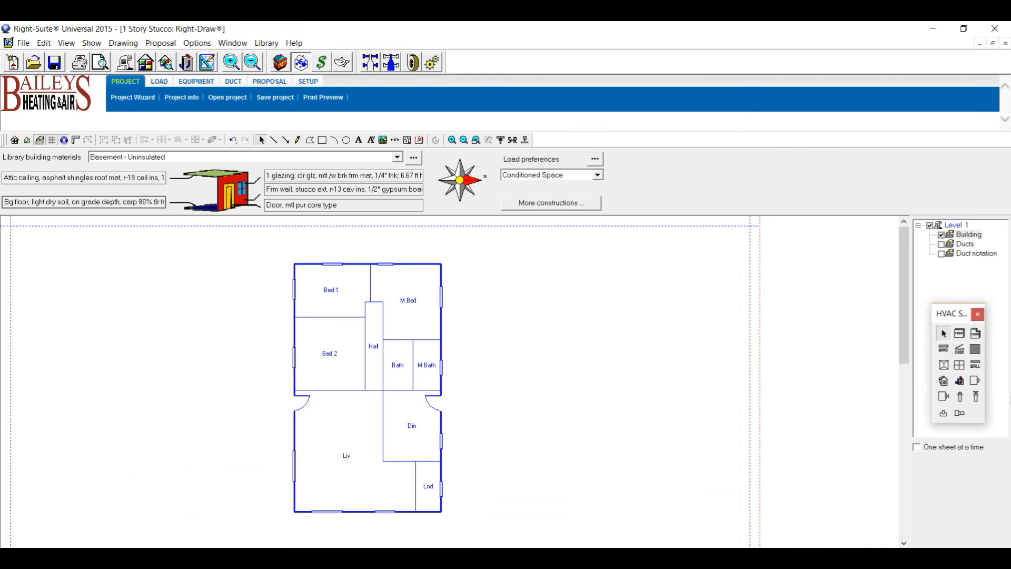
pyautogui.click(942, 253)
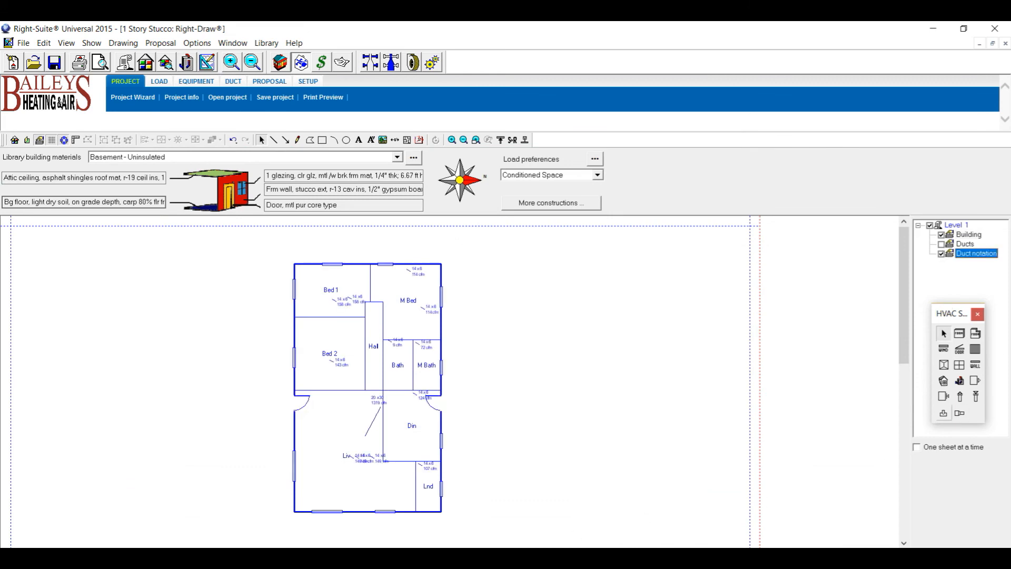
pyautogui.scroll(3, 346, 306)
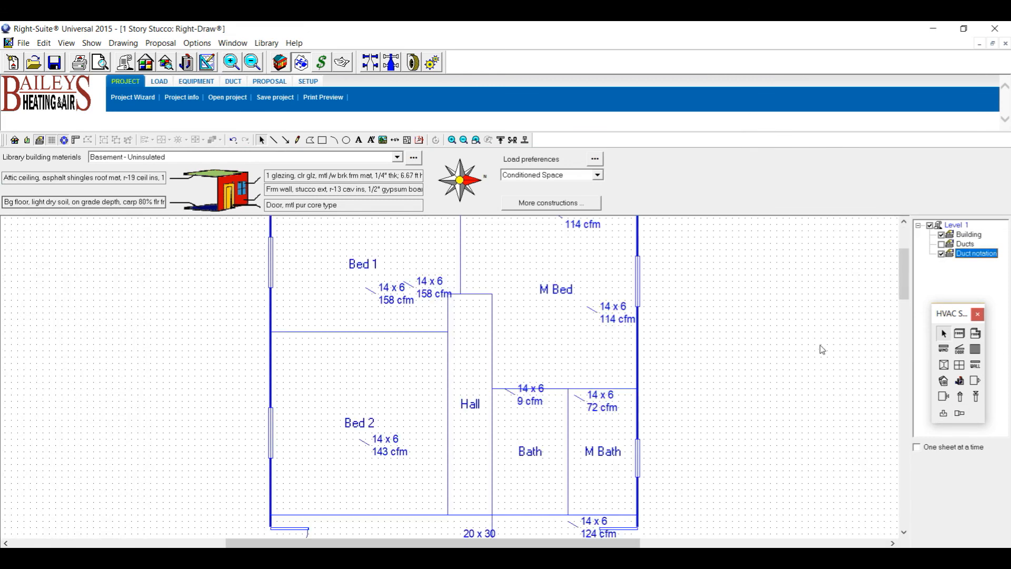
# Delete the left Bed 1 register, declining to delete the remaining one.
pyautogui.click(942, 244)
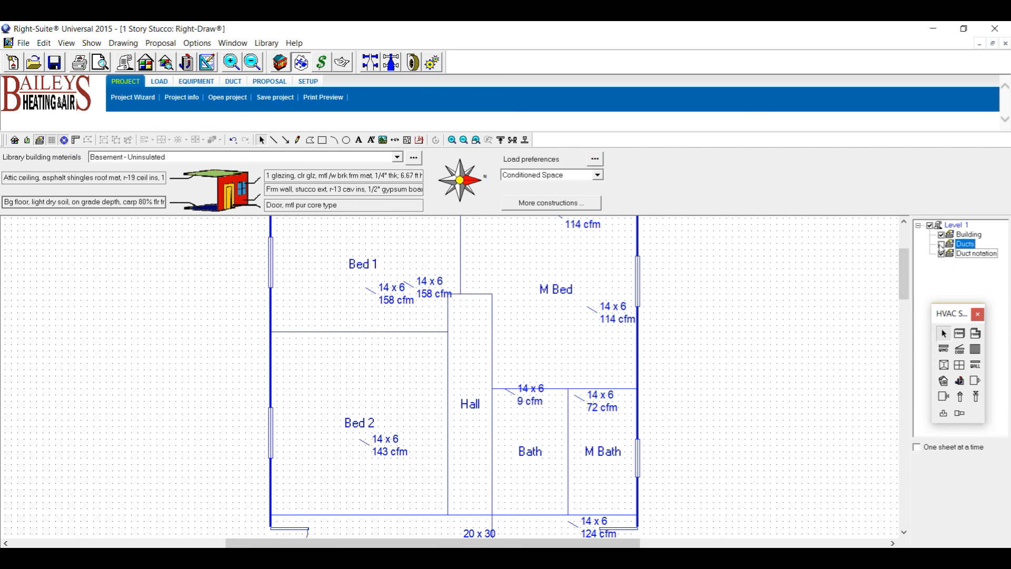
pyautogui.click(942, 253)
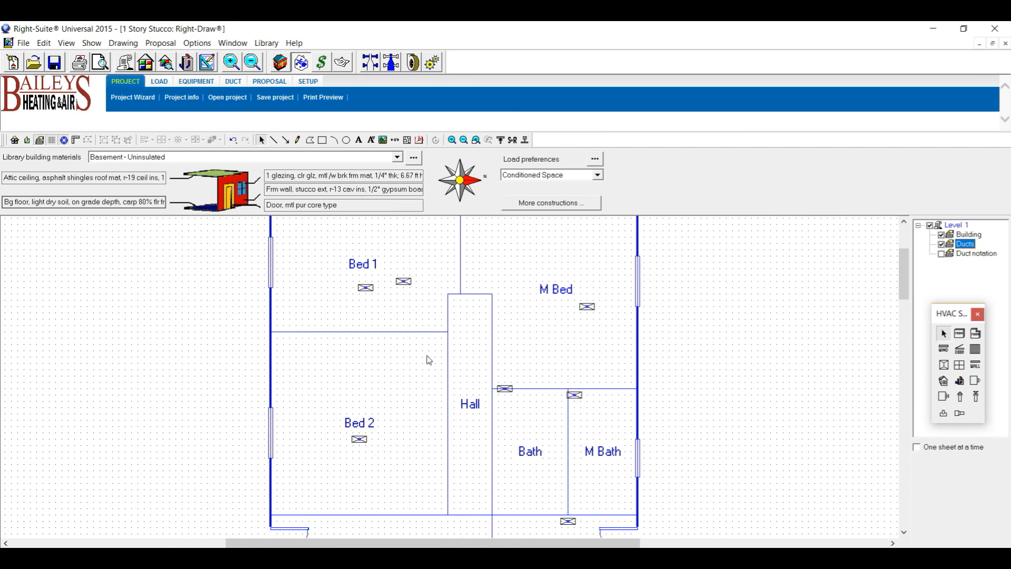
pyautogui.click(366, 289)
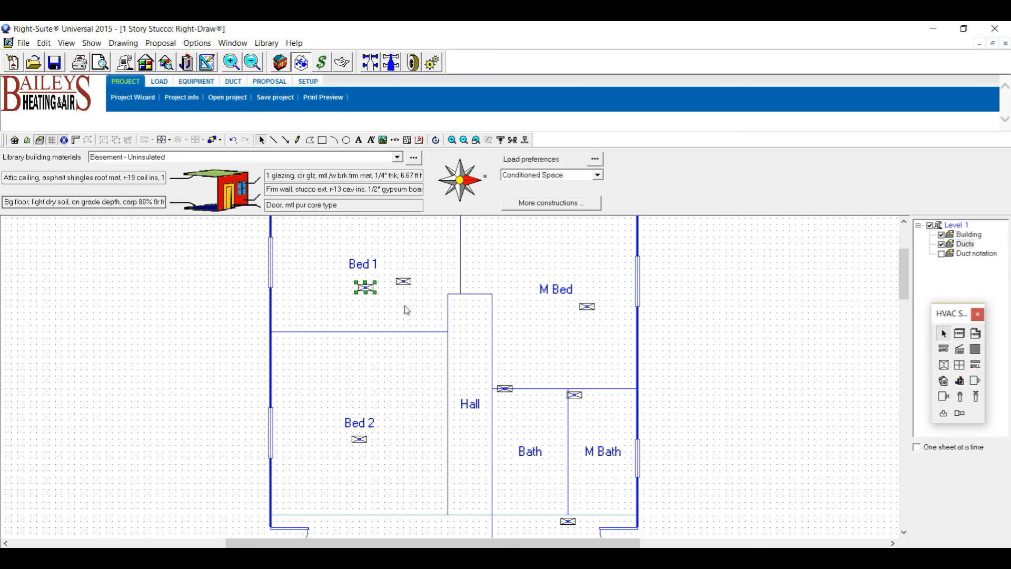
pyautogui.press('Delete')
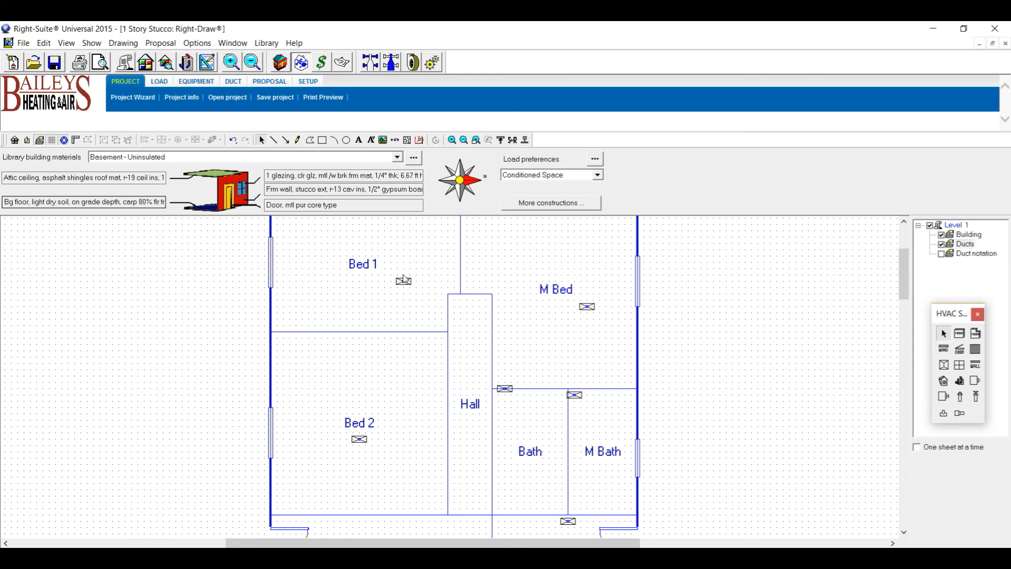
pyautogui.click(404, 284)
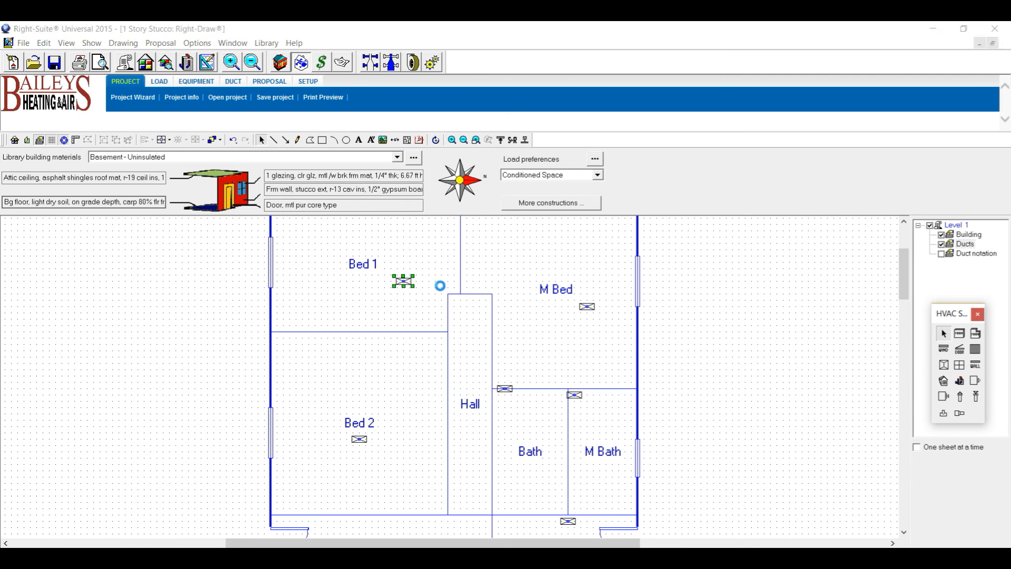
pyautogui.press('Delete')
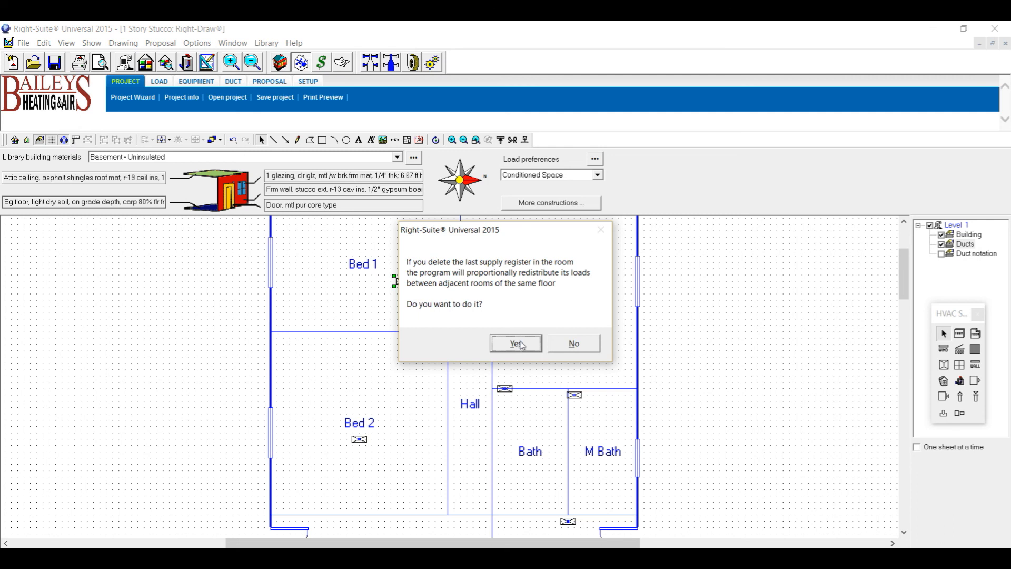
pyautogui.click(573, 343)
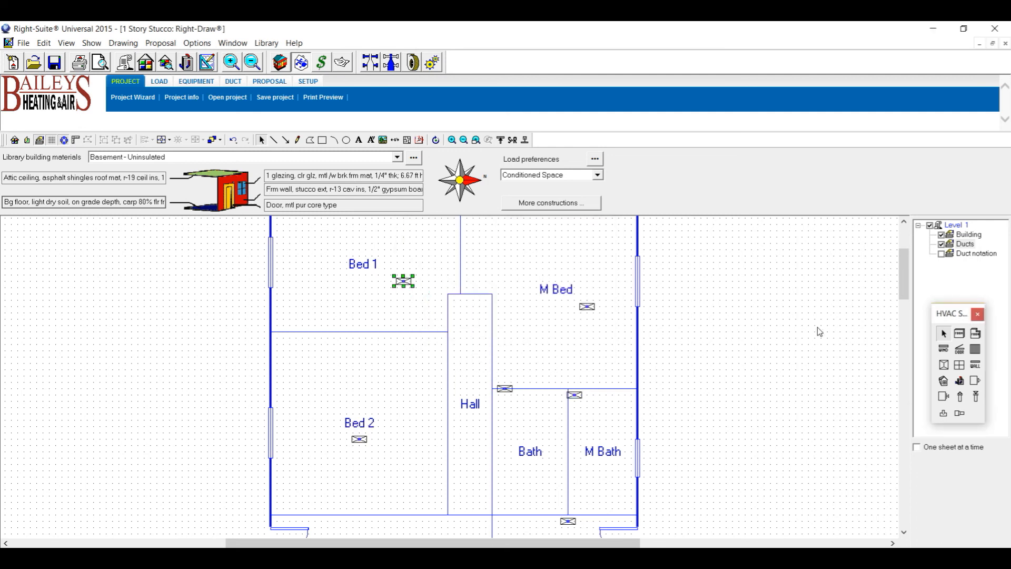
# Move the registers off the Hall/Bath and Bath/M Bath walls into their rooms.
pyautogui.click(503, 388)
pyautogui.moveTo(503, 389); pyautogui.dragTo(606, 414)
pyautogui.click(576, 397)
pyautogui.click(587, 306)
pyautogui.moveTo(587, 307); pyautogui.dragTo(530, 249)
# Raise the Bed 1 and Bed 2 registers higher within their rooms.
pyautogui.click(402, 281)
pyautogui.moveTo(402, 281); pyautogui.dragTo(403, 243)
pyautogui.click(361, 440)
pyautogui.moveTo(363, 445); pyautogui.dragTo(352, 372)
pyautogui.moveTo(905, 279); pyautogui.dragTo(905, 325)
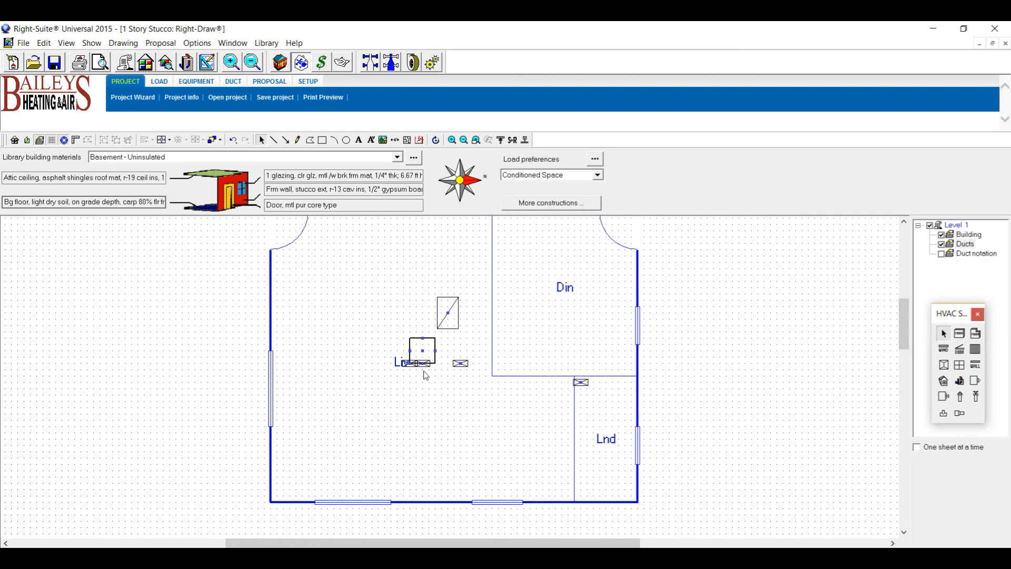
# Shift the square air handler slightly, then pick the return grille and the Living room.
pyautogui.click(421, 350)
pyautogui.scroll(3, 400, 272)
pyautogui.moveTo(400, 272); pyautogui.dragTo(408, 319)
pyautogui.click(445, 405)
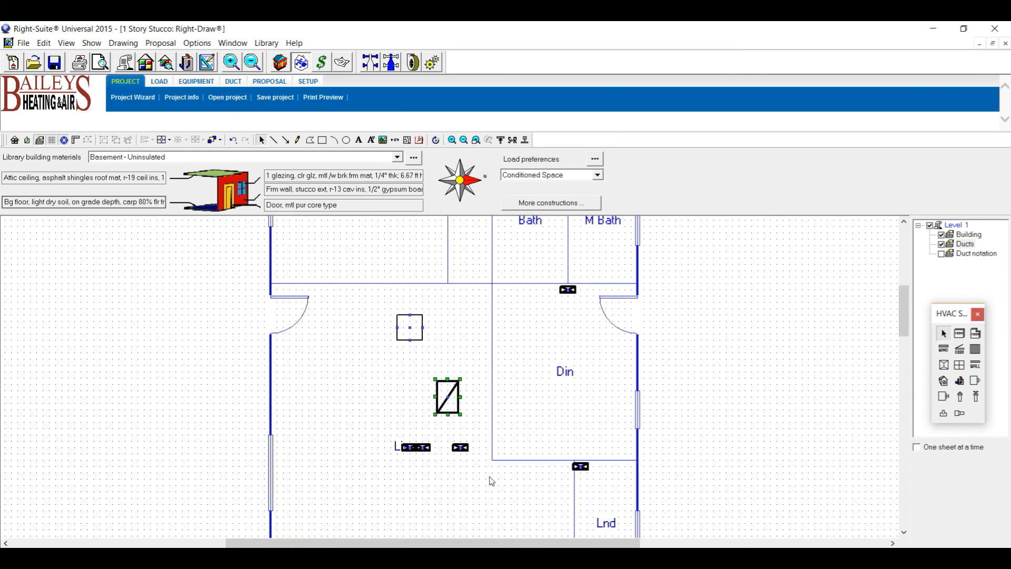
pyautogui.click(356, 396)
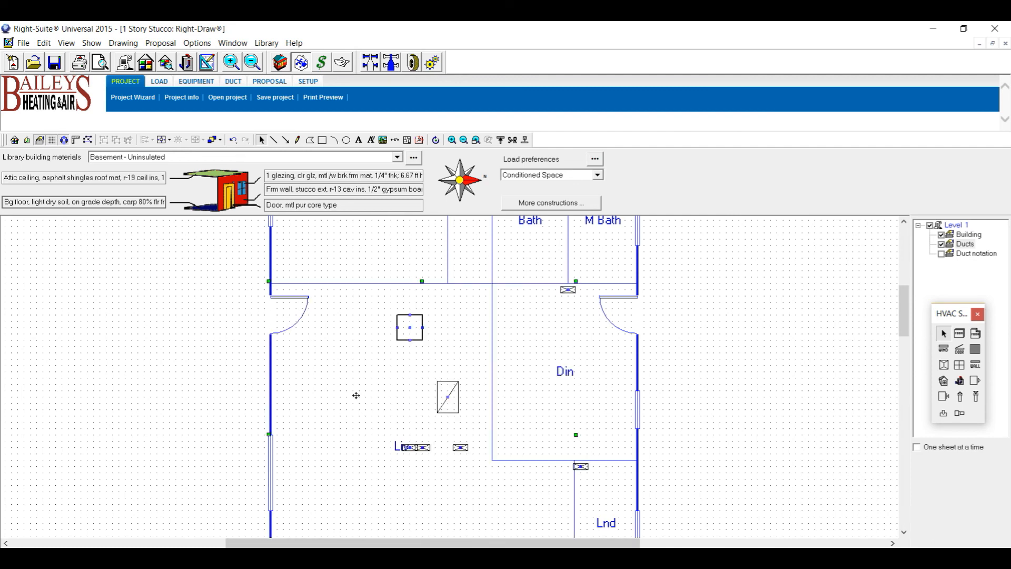
# Move one Liv register to the upper left and the other lower in the living room.
pyautogui.click(411, 448)
pyautogui.click(484, 502)
pyautogui.click(421, 448)
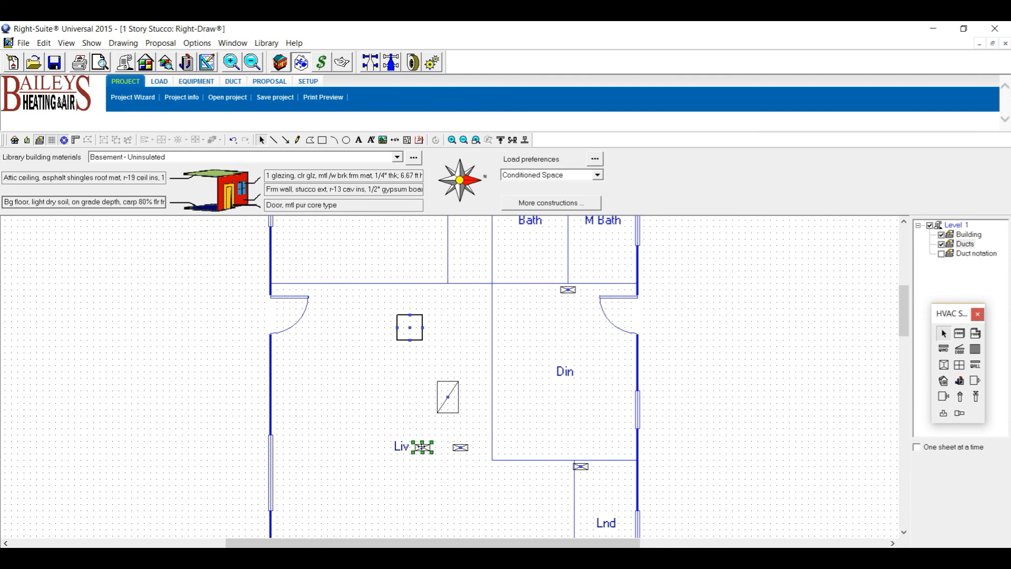
pyautogui.moveTo(304, 395); pyautogui.dragTo(347, 422)
pyautogui.click(463, 452)
pyautogui.click(462, 450)
pyautogui.moveTo(462, 449); pyautogui.dragTo(462, 480)
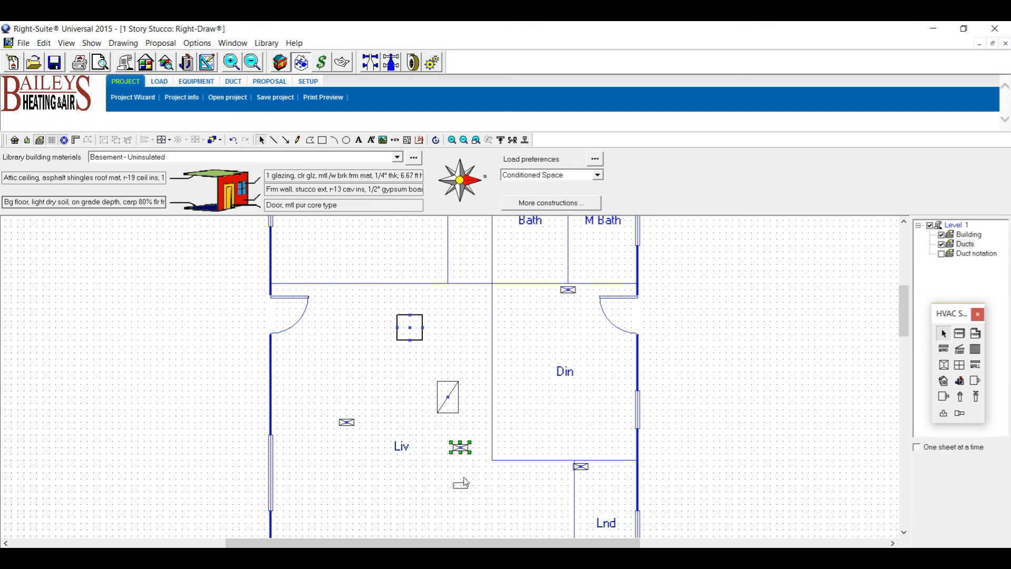
# Move a register down into the laundry and the Din register to that room's left side.
pyautogui.click(581, 467)
pyautogui.moveTo(581, 467); pyautogui.dragTo(593, 491)
pyautogui.click(569, 291)
pyautogui.click(569, 291)
pyautogui.moveTo(509, 378); pyautogui.dragTo(502, 377)
# Move the air handler up into Bed 2 and the diagonal return grille into the hall closet.
pyautogui.click(419, 333)
pyautogui.moveTo(419, 332); pyautogui.dragTo(423, 388)
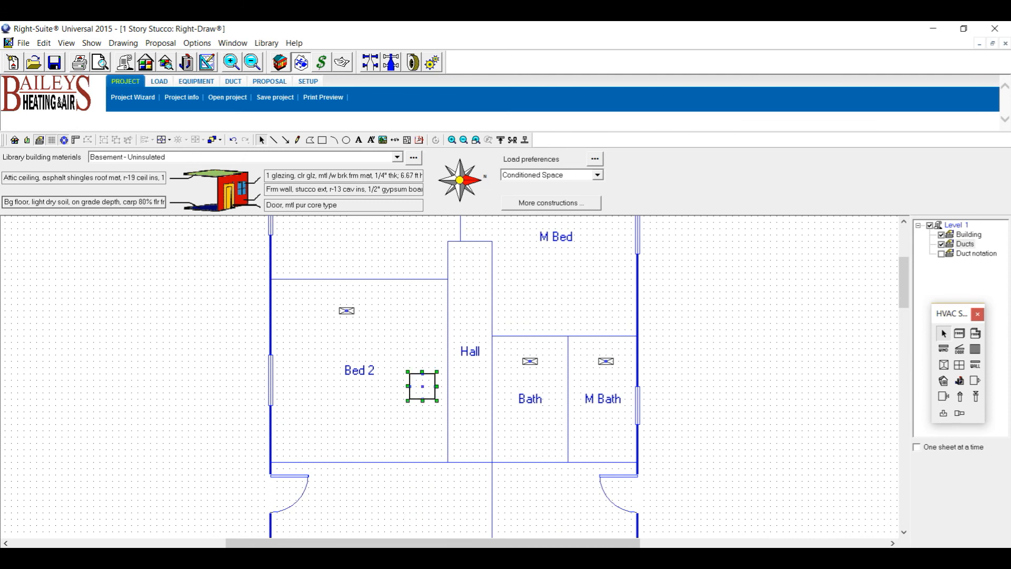
pyautogui.moveTo(905, 289); pyautogui.dragTo(905, 312)
pyautogui.click(448, 428)
pyautogui.moveTo(462, 358); pyautogui.dragTo(479, 284)
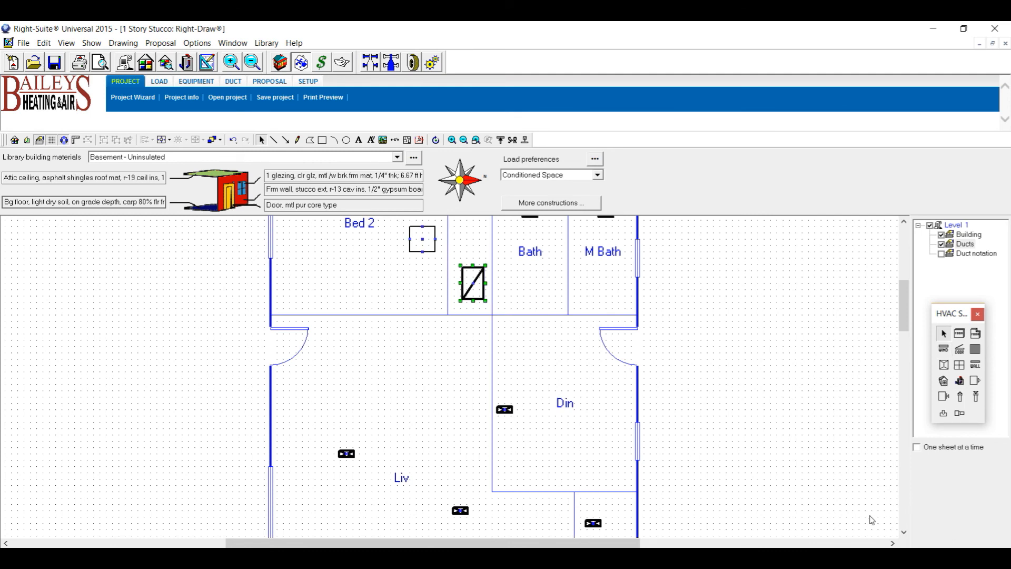
pyautogui.click(417, 334)
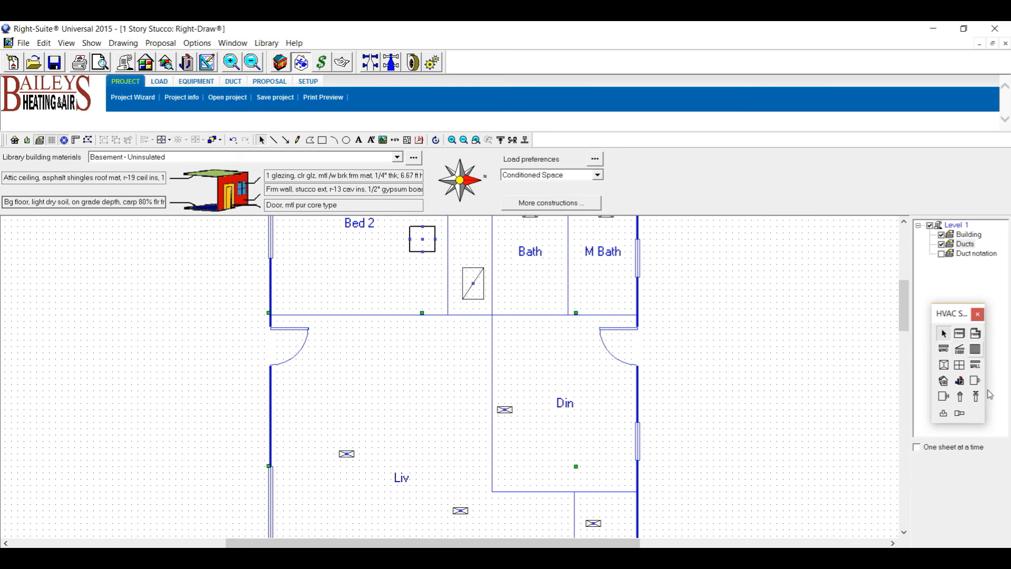
pyautogui.moveTo(909, 306); pyautogui.dragTo(903, 273)
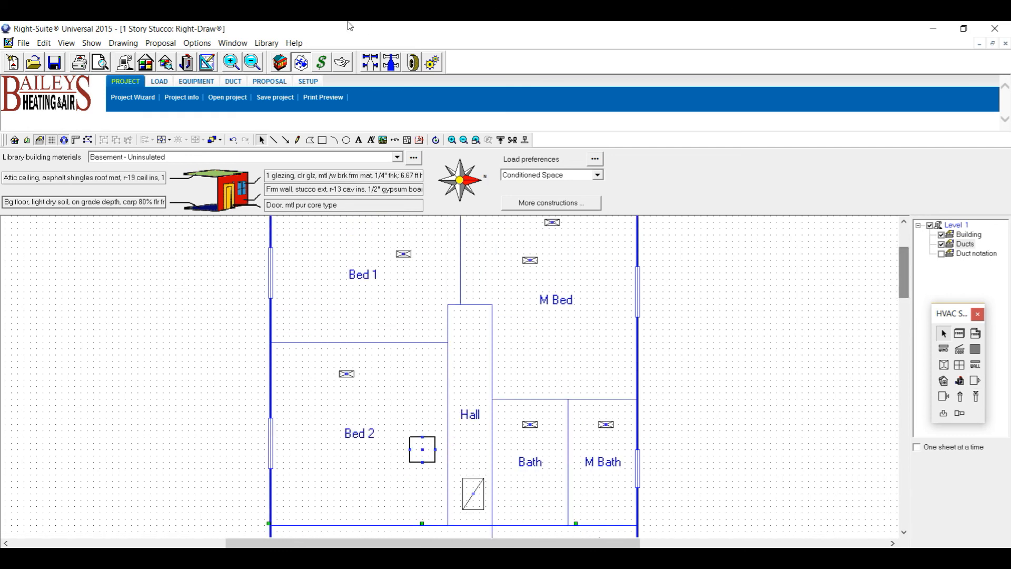
# Review the whole-house duct preferences and static pressure, then go back to the Right-Draw plan's supply duct tool.
pyautogui.click(433, 63)
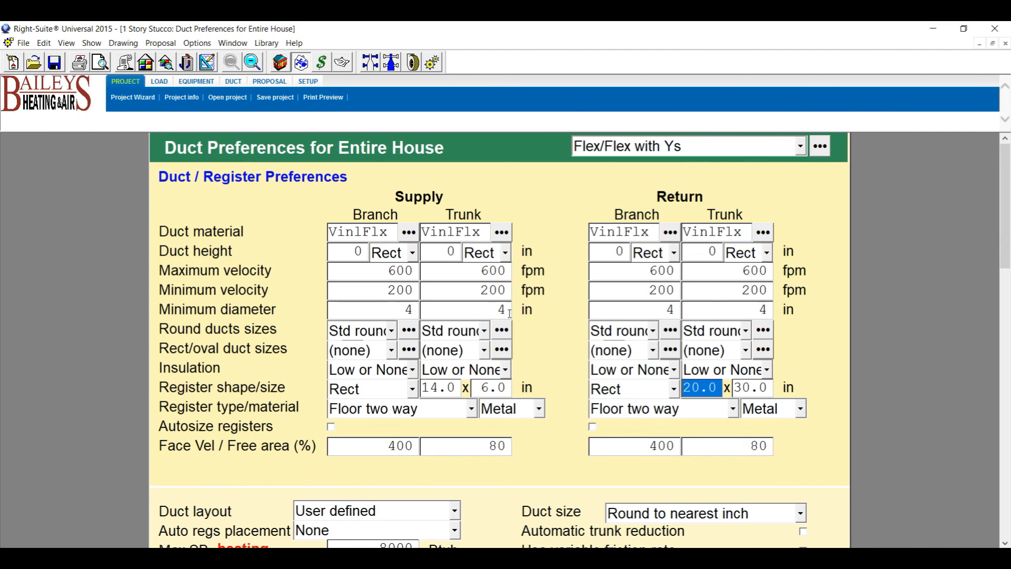
pyautogui.click(413, 62)
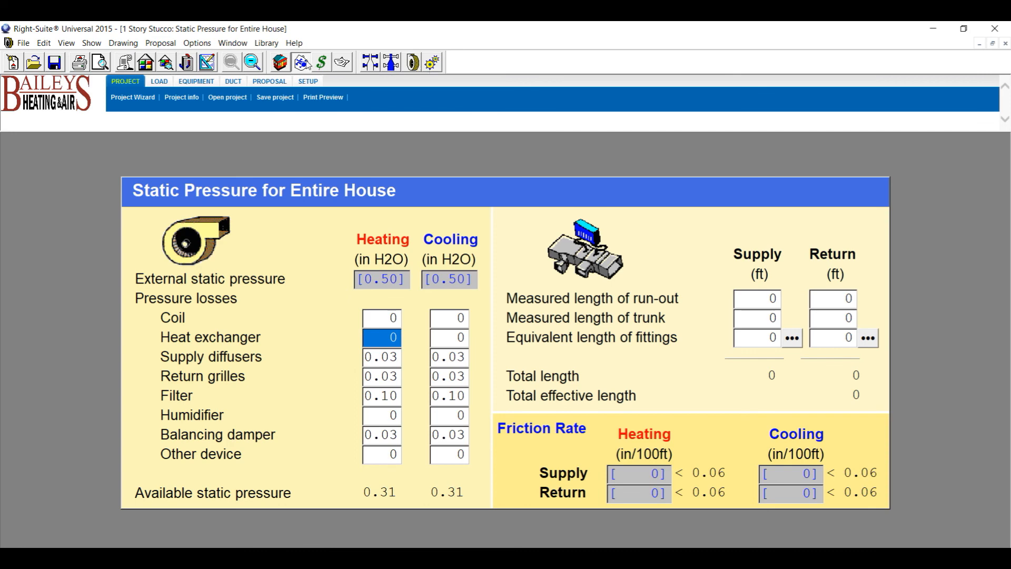
pyautogui.click(206, 62)
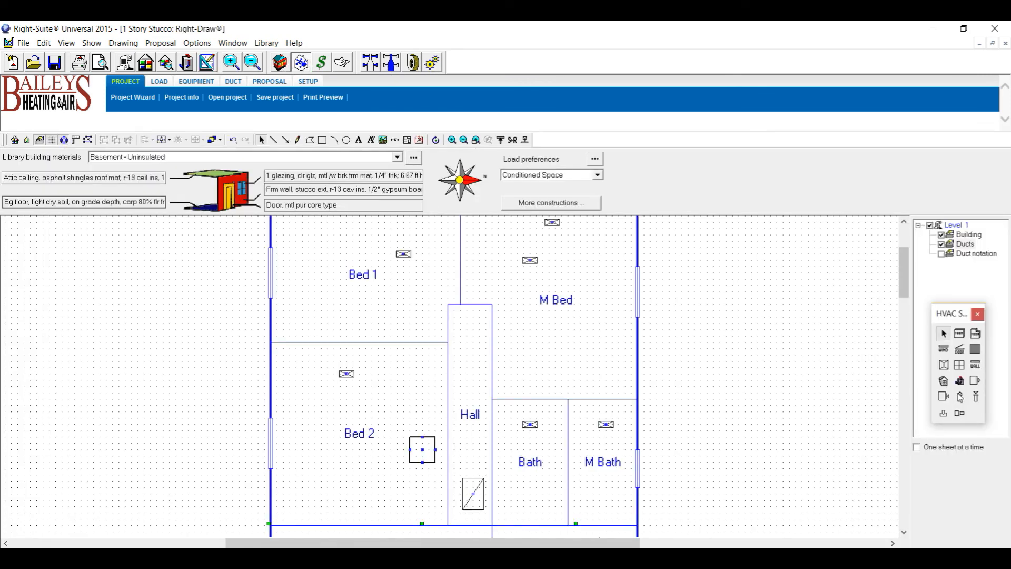
pyautogui.click(960, 396)
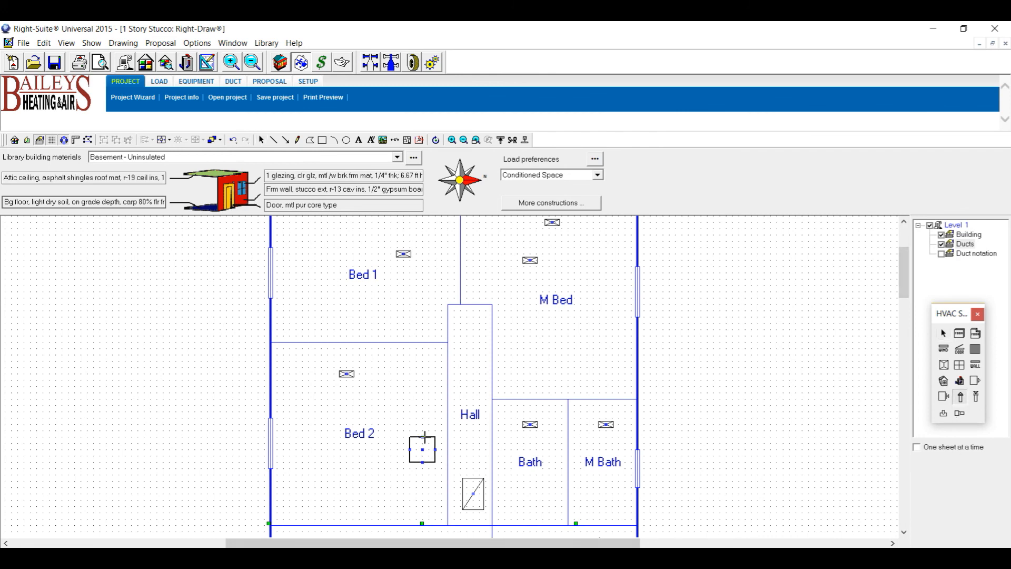
# Draw a flex duct from the air handler to Bed 1's register and show duct size and cfm labels.
pyautogui.moveTo(423, 436); pyautogui.dragTo(430, 291)
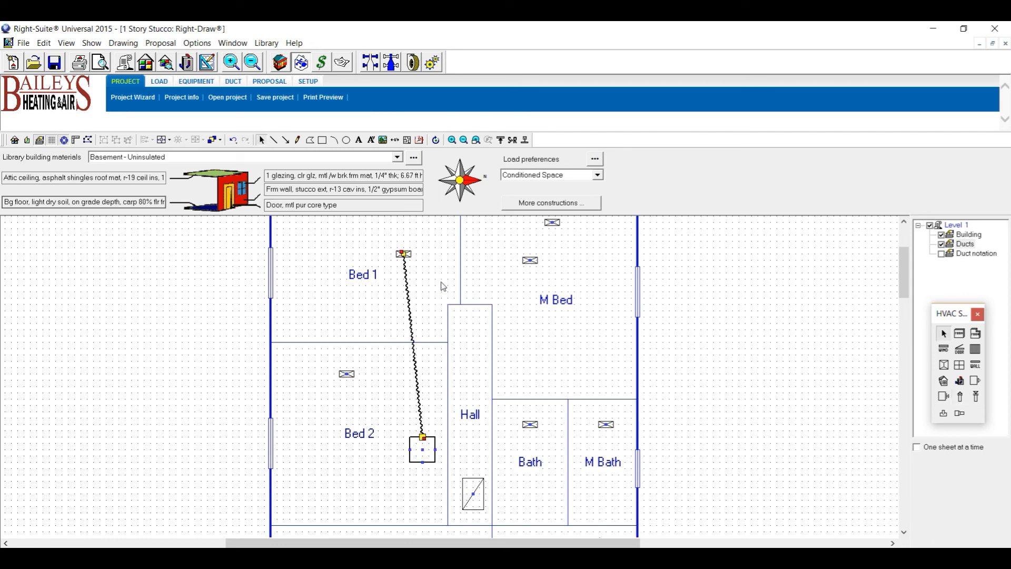
pyautogui.scroll(2, 427, 294)
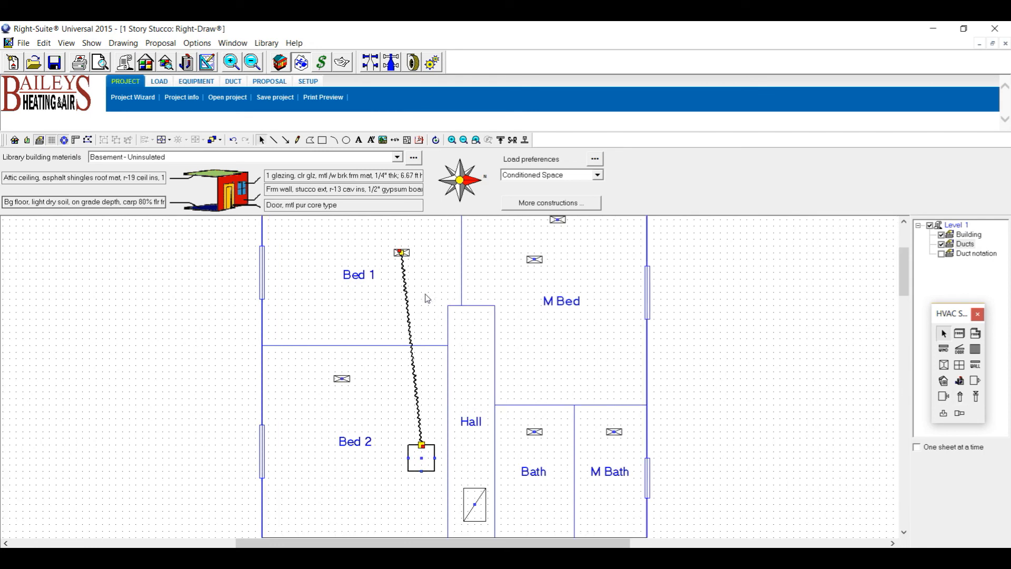
pyautogui.click(972, 255)
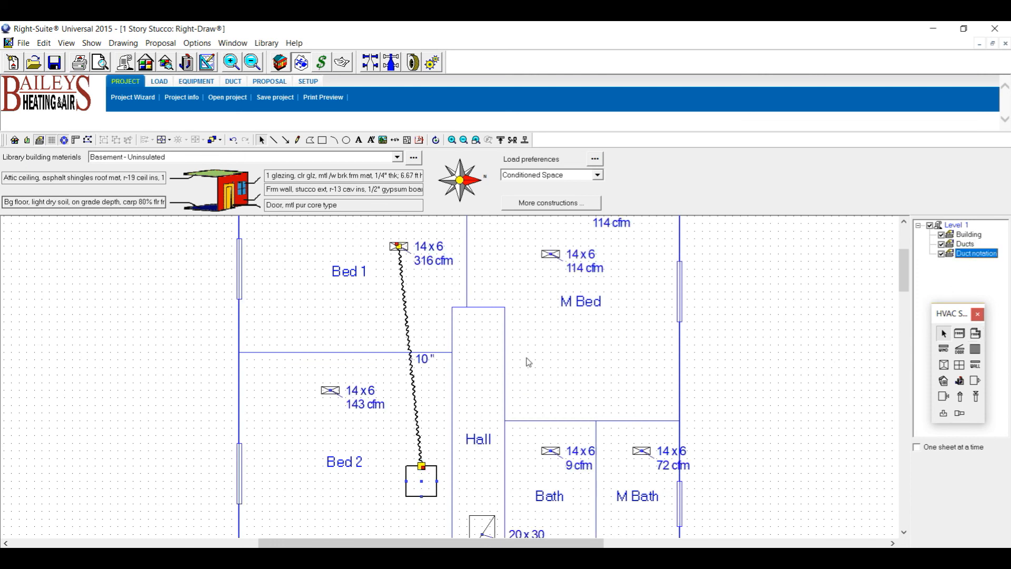
pyautogui.moveTo(904, 273)
pyautogui.mouseDown()
pyautogui.moveTo(904, 285)
pyautogui.moveTo(904, 262)
pyautogui.mouseUp()
# Delete the lower M Bed register, leaving a single M Bed register.
pyautogui.click(558, 349)
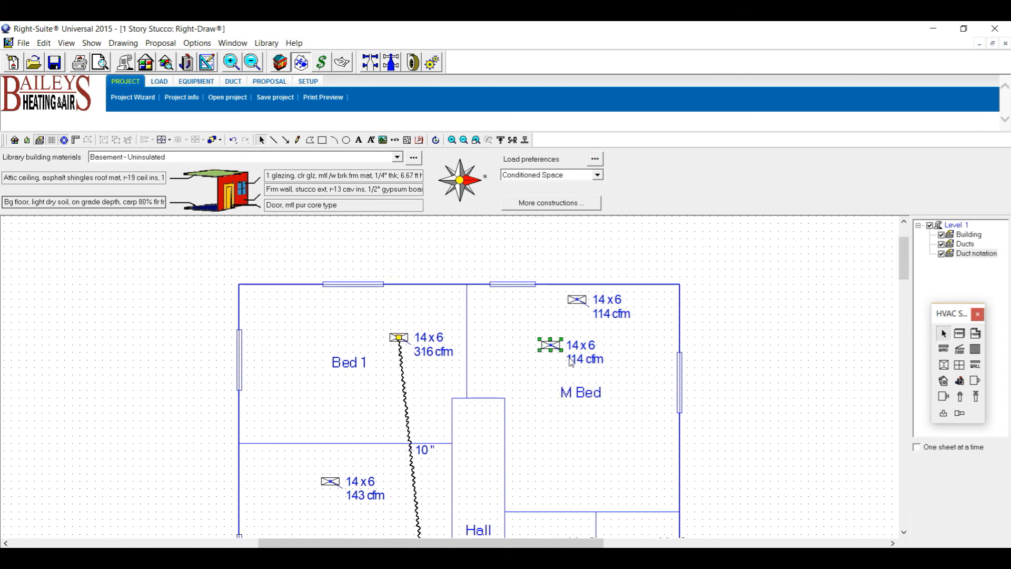
pyautogui.press('Delete')
pyautogui.click(585, 304)
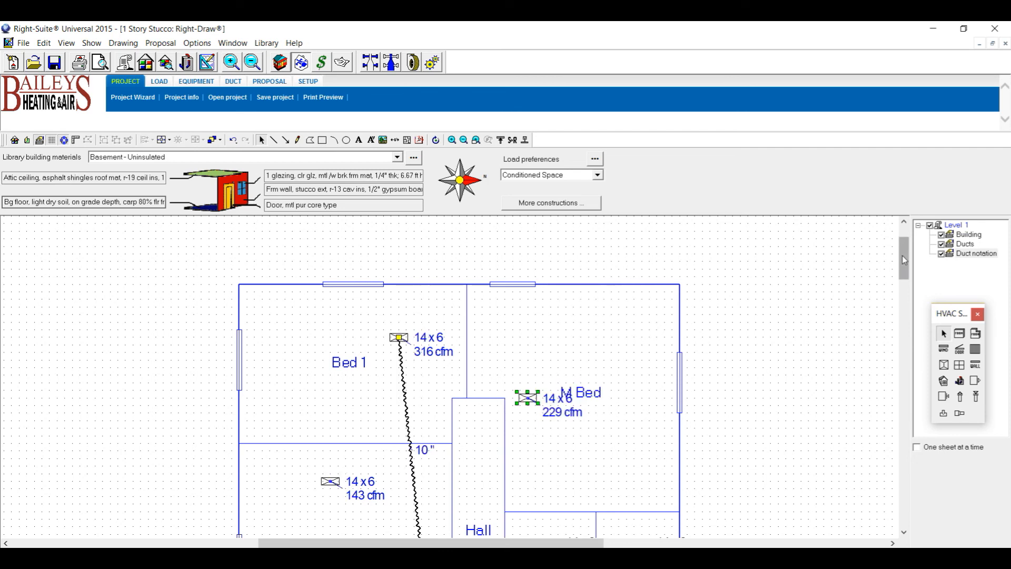
pyautogui.moveTo(902, 255)
pyautogui.mouseDown()
pyautogui.moveTo(901, 295)
pyautogui.moveTo(898, 268)
pyautogui.mouseUp()
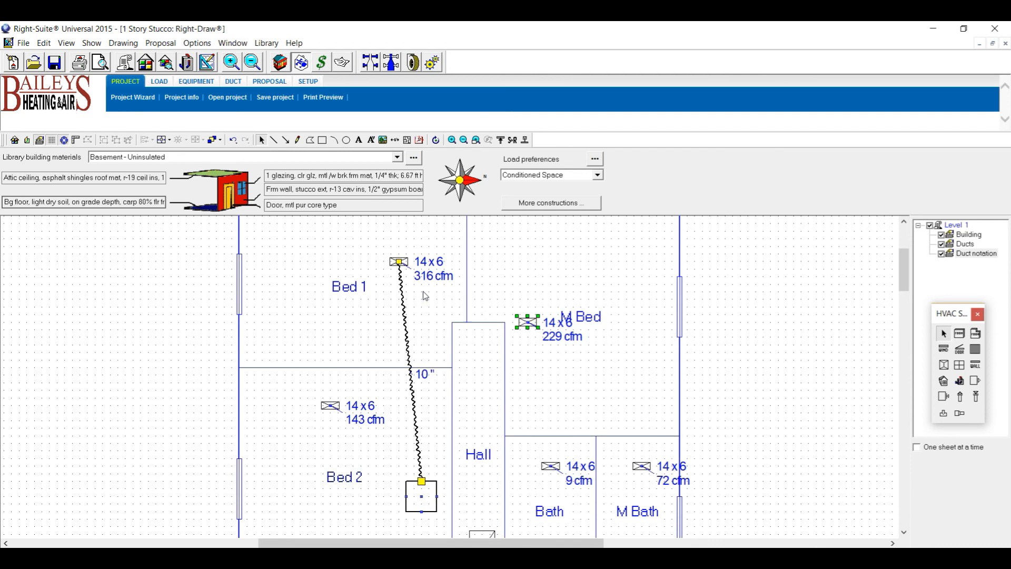
# Set the supply branch and supply trunk maximum velocities to 800 fpm, then return to the floor plan.
pyautogui.click(432, 62)
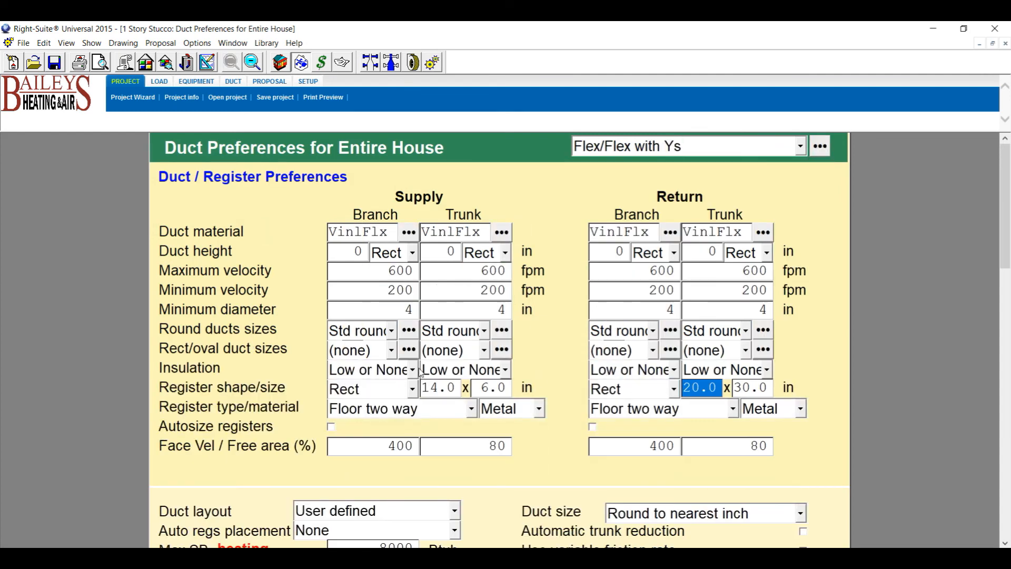
pyautogui.click(386, 270)
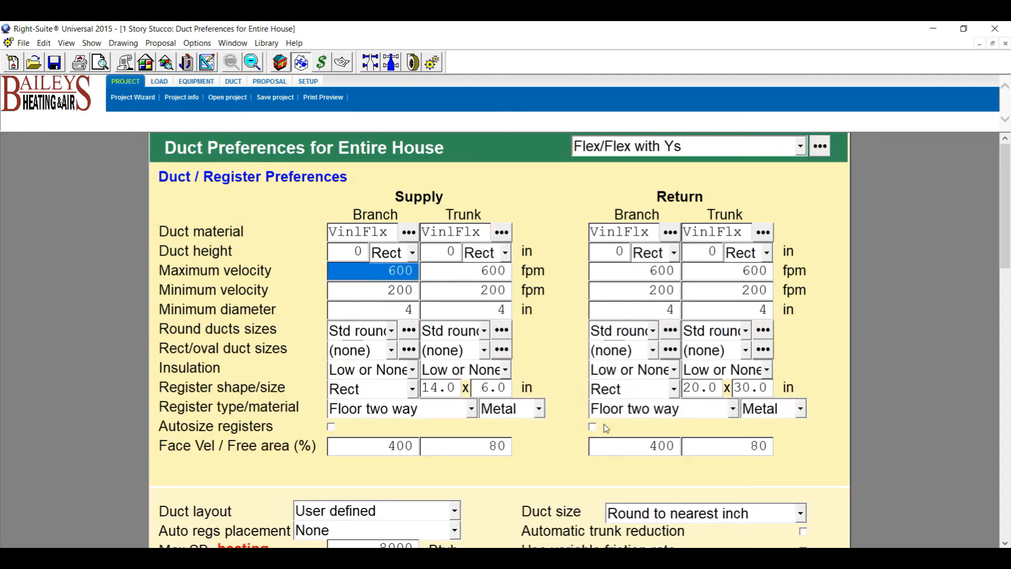
pyautogui.write('800')
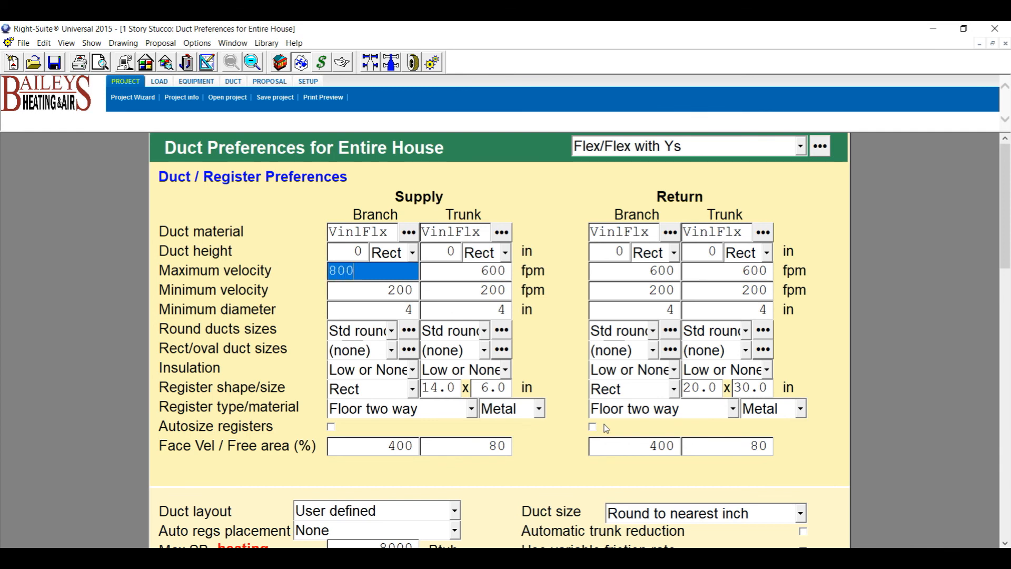
pyautogui.click(499, 270)
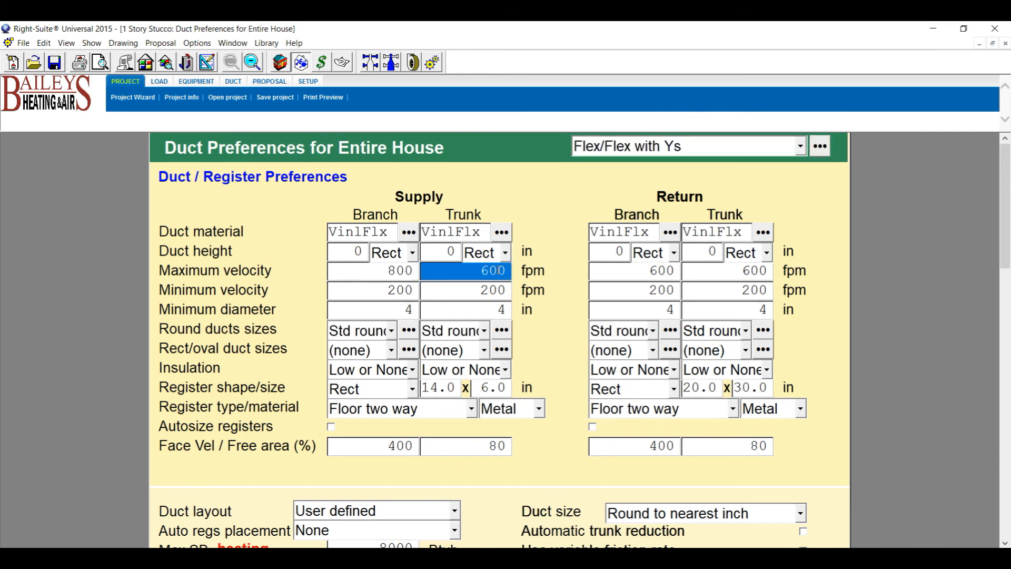
pyautogui.write('800')
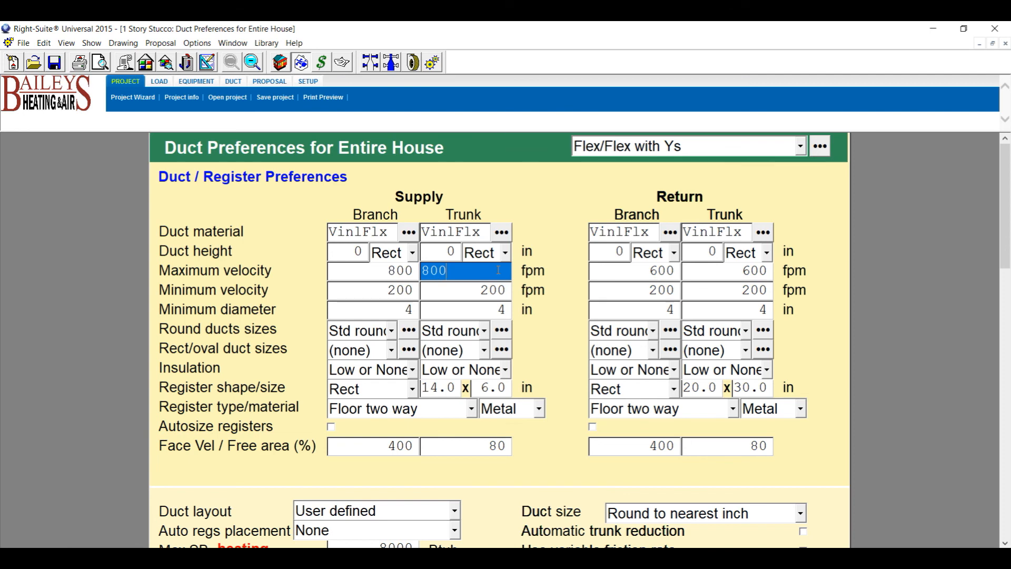
pyautogui.press('Tab')
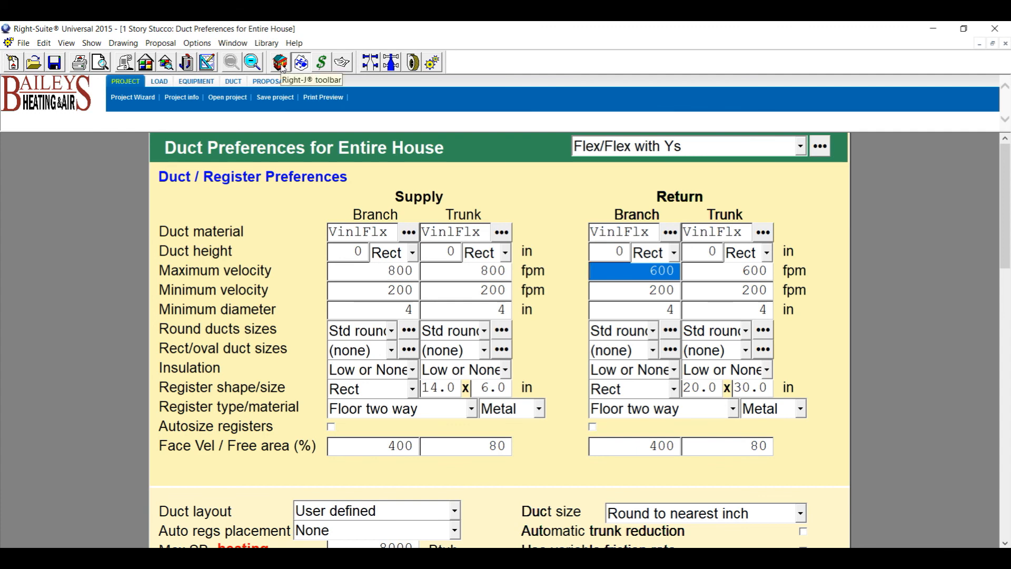
pyautogui.click(207, 62)
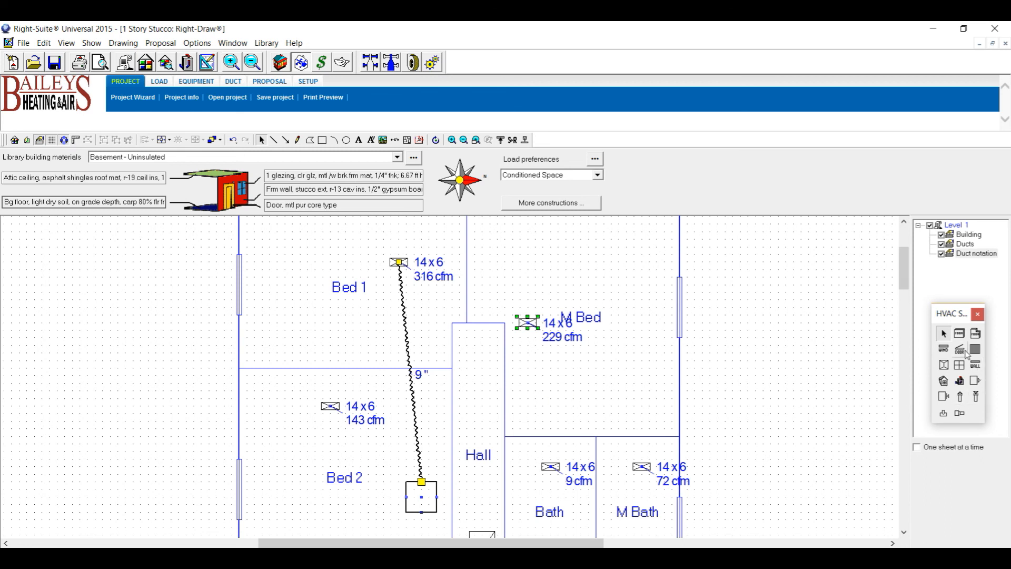
# Draw a supply branch from the Bed 1 duct to the M Bed register.
pyautogui.click(961, 398)
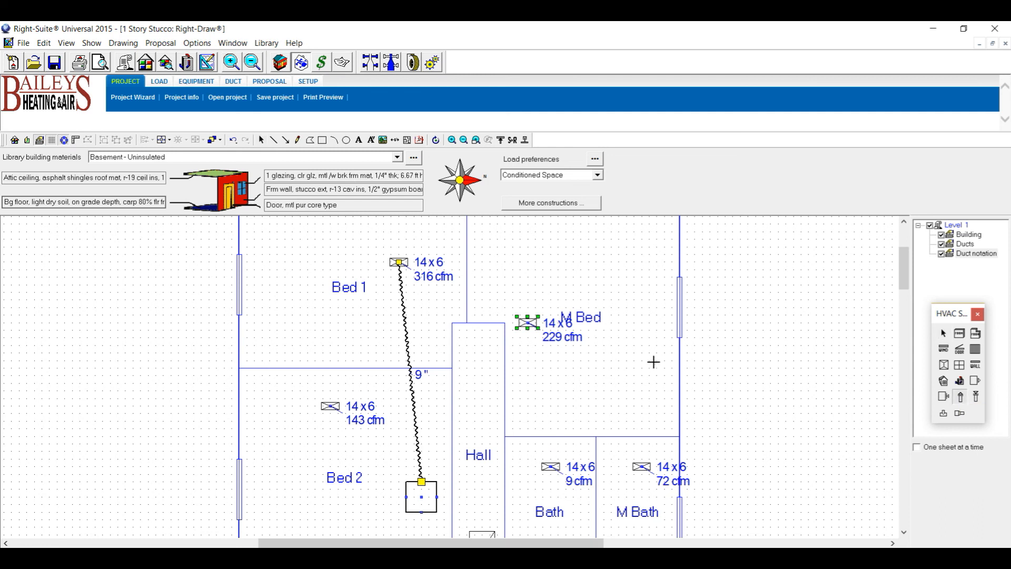
pyautogui.click(416, 411)
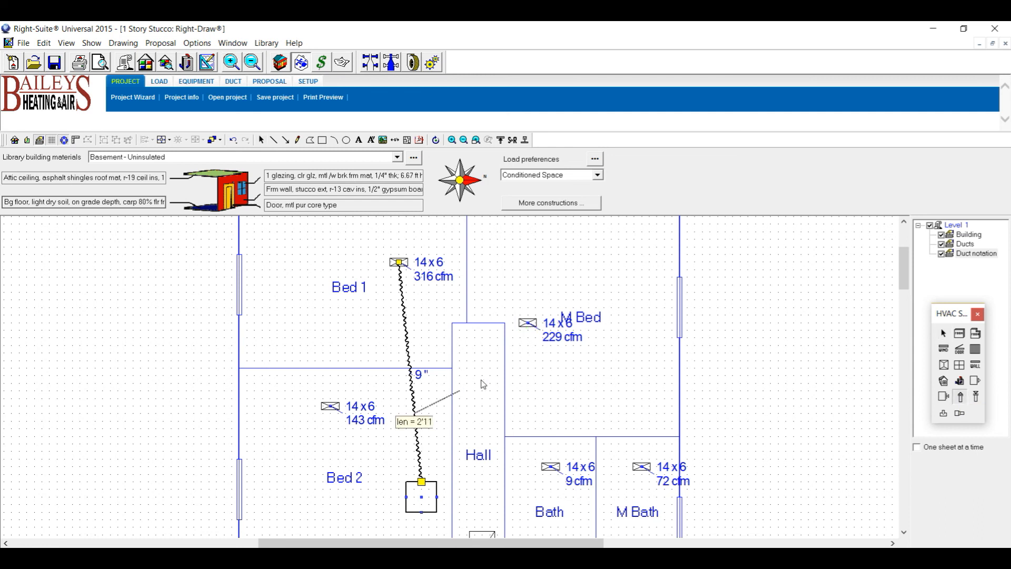
pyautogui.click(529, 324)
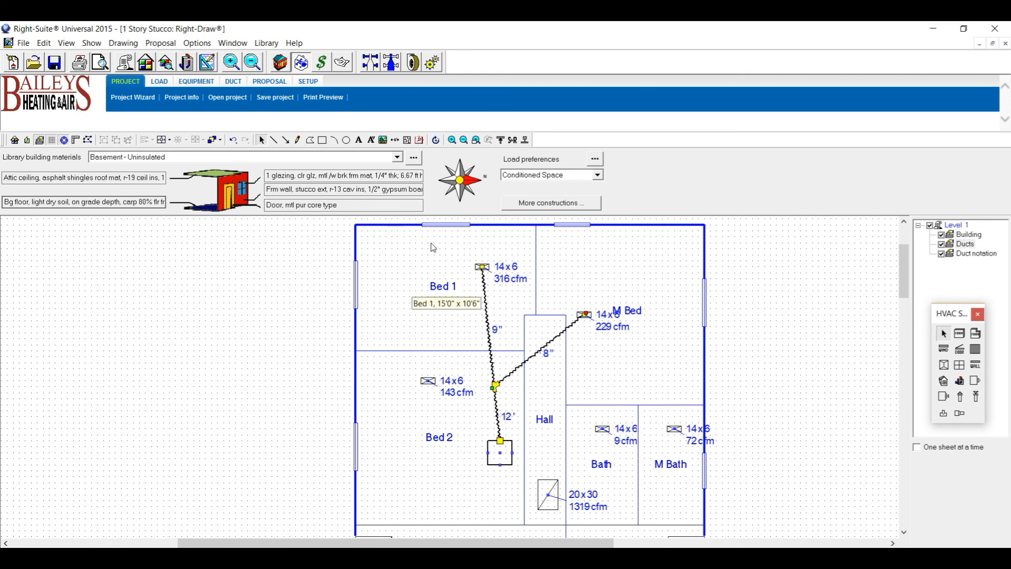
# Change Bed 1's Other sensible internal load from 1500 to 0 and apply it.
pyautogui.doubleClick(453, 251)
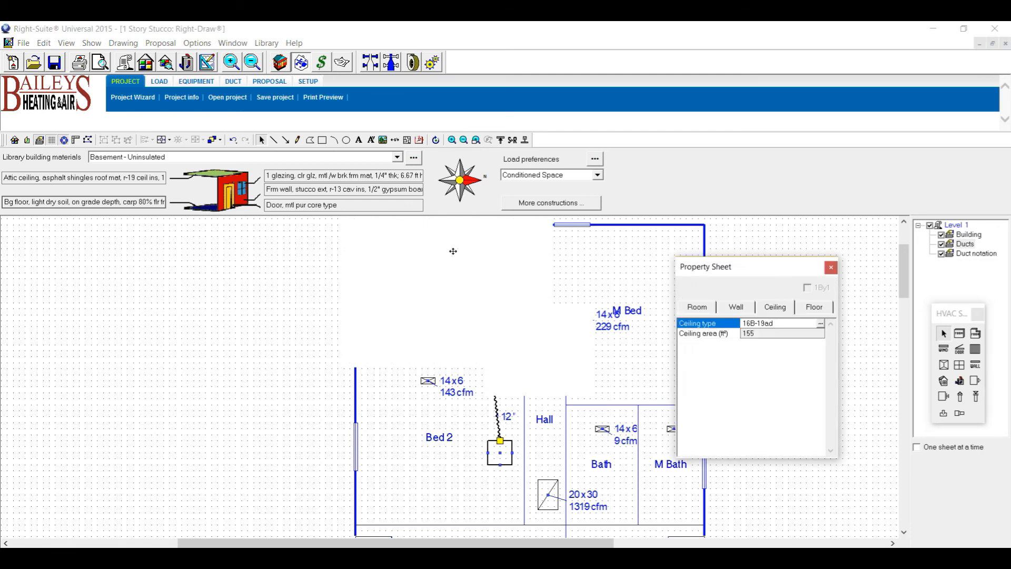
pyautogui.click(698, 309)
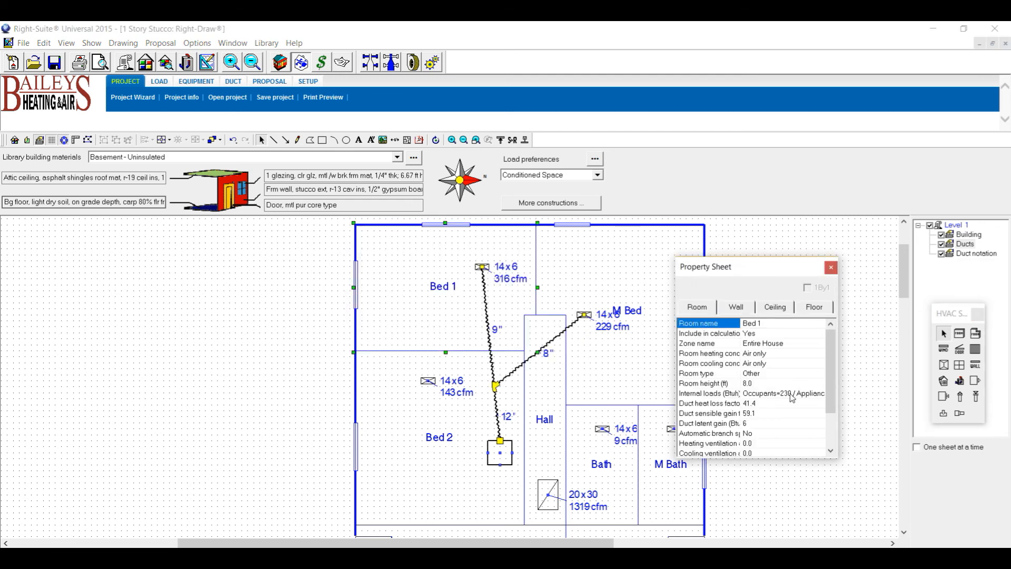
pyautogui.doubleClick(766, 394)
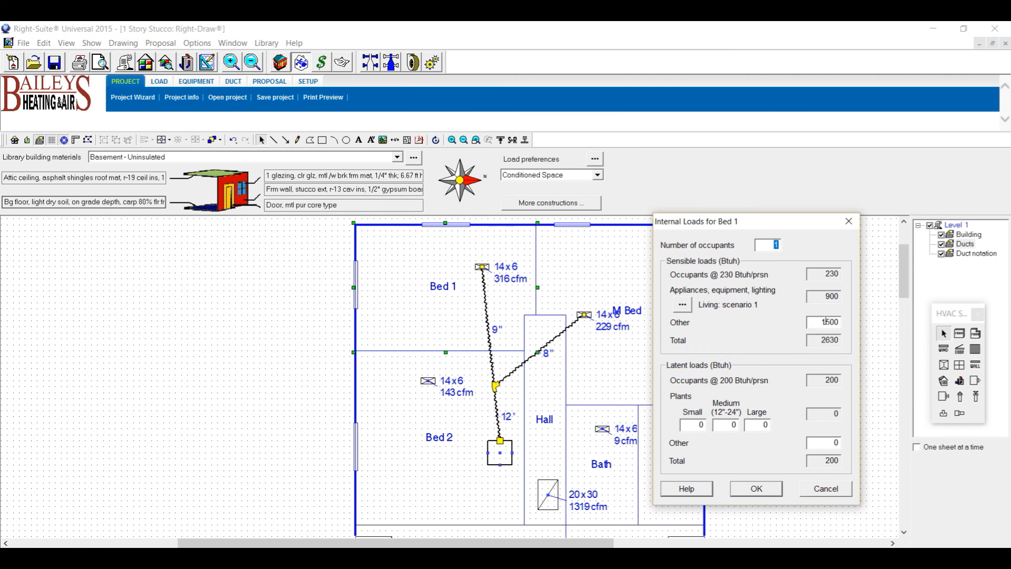
pyautogui.moveTo(809, 319); pyautogui.dragTo(895, 332)
pyautogui.write('0')
pyautogui.click(756, 489)
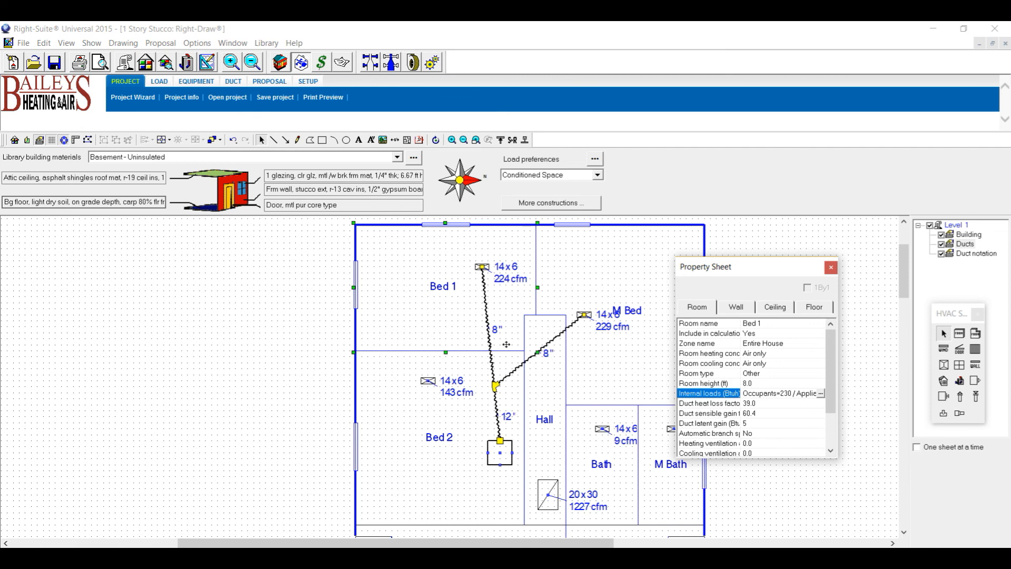
# Drag the Bed 2 register's 14x6 143 cfm label to the left of the register.
pyautogui.click(453, 393)
pyautogui.moveTo(453, 393); pyautogui.dragTo(392, 402)
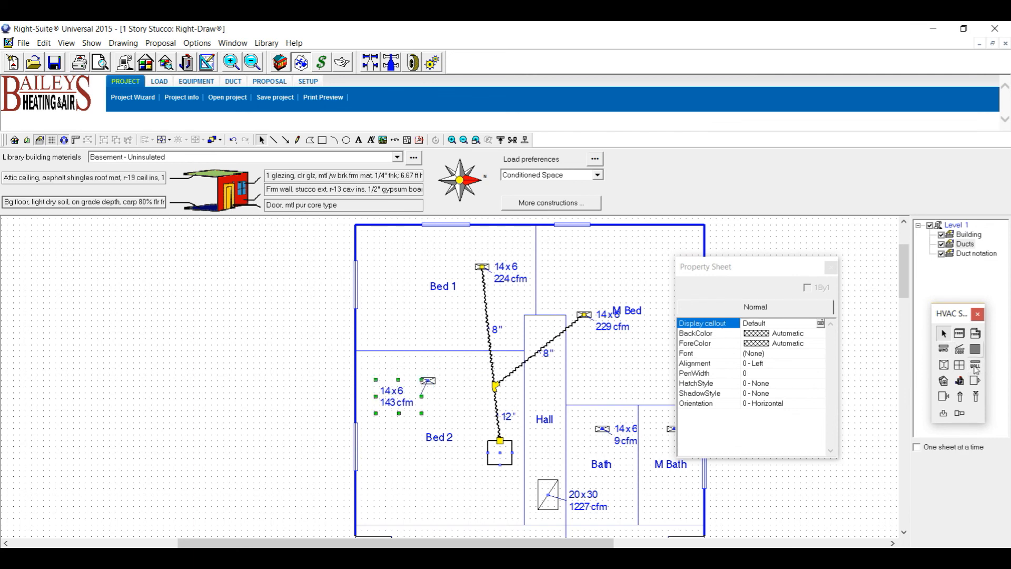
pyautogui.click(960, 396)
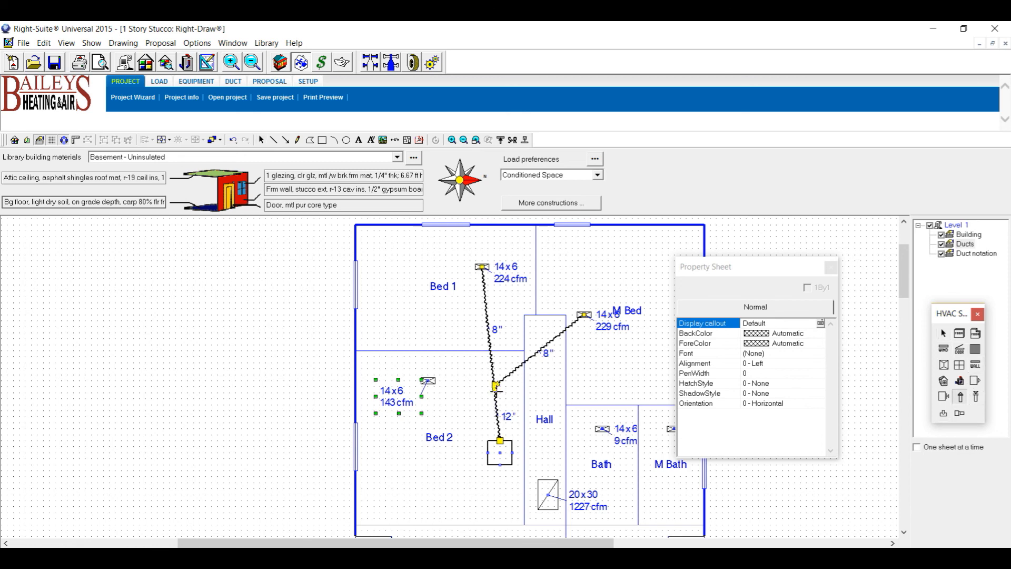
pyautogui.click(944, 333)
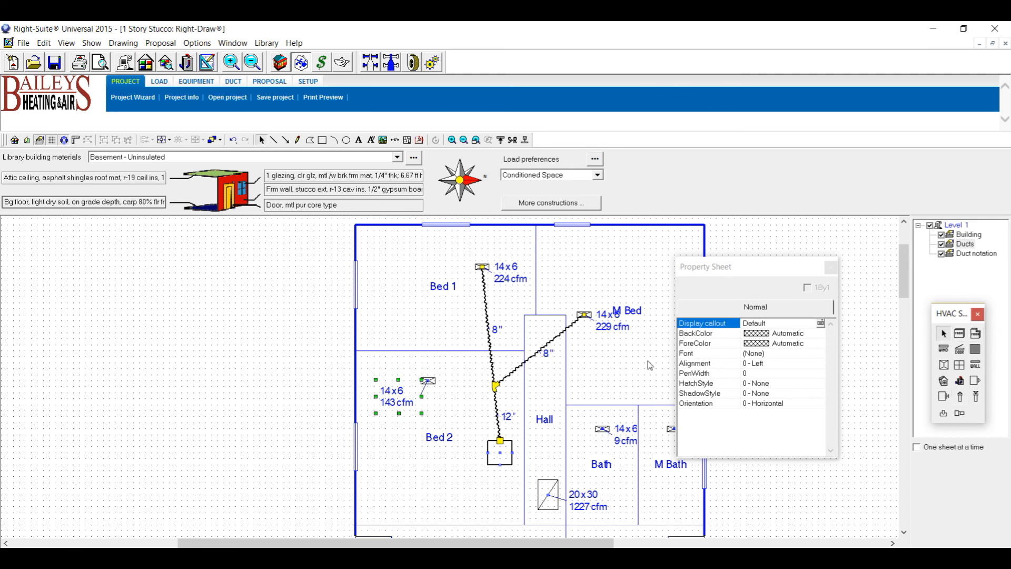
# Cycle the selection at the junction near Bed 2 until the M Bed branch duct is picked.
pyautogui.click(496, 385)
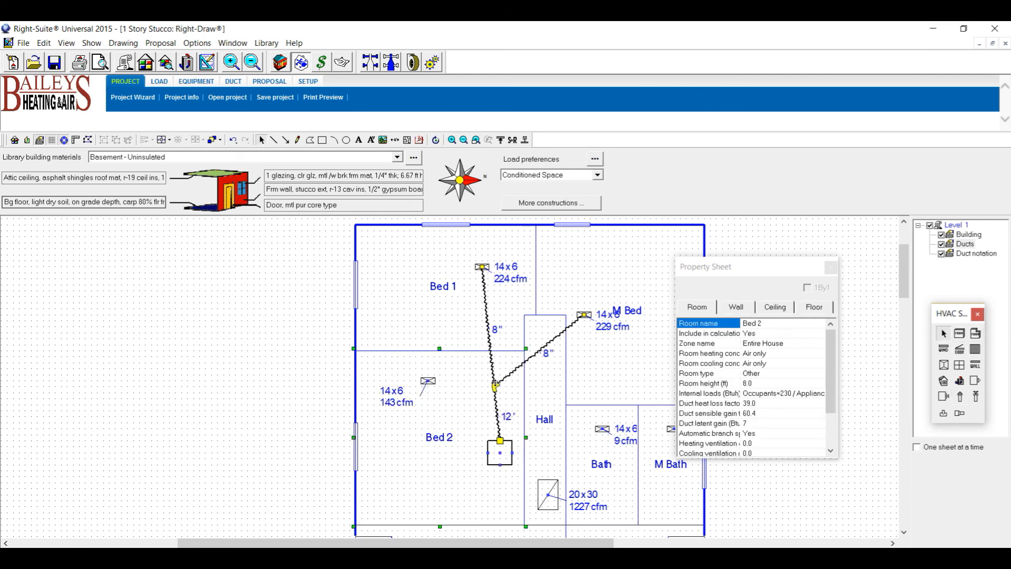
pyautogui.click(495, 384)
pyautogui.click(495, 387)
pyautogui.click(496, 385)
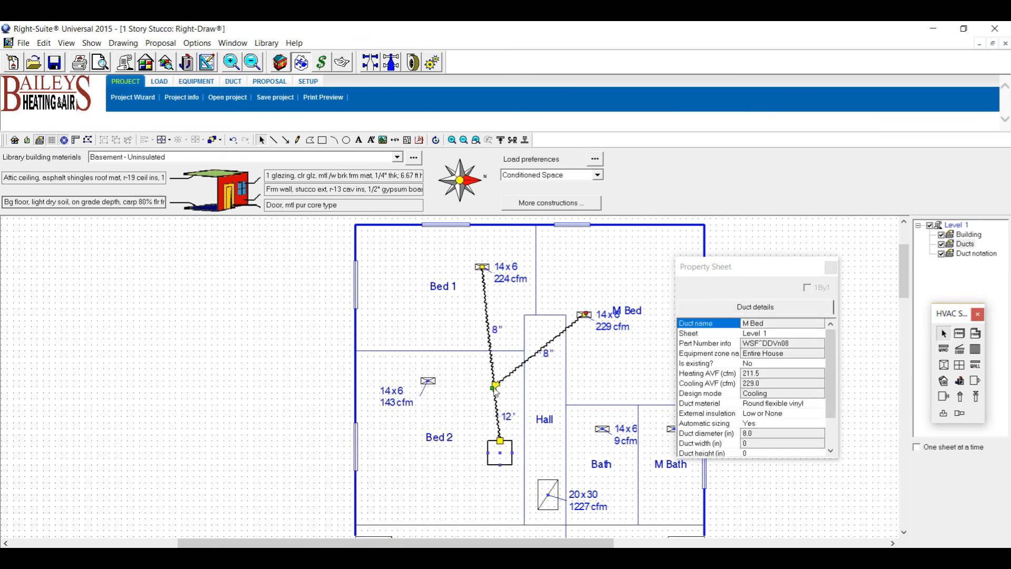
# Lower the M Bed junction fitting and run a 7" flex branch from the trunk to Bed 2's register.
pyautogui.click(495, 386)
pyautogui.moveTo(498, 396); pyautogui.dragTo(500, 398)
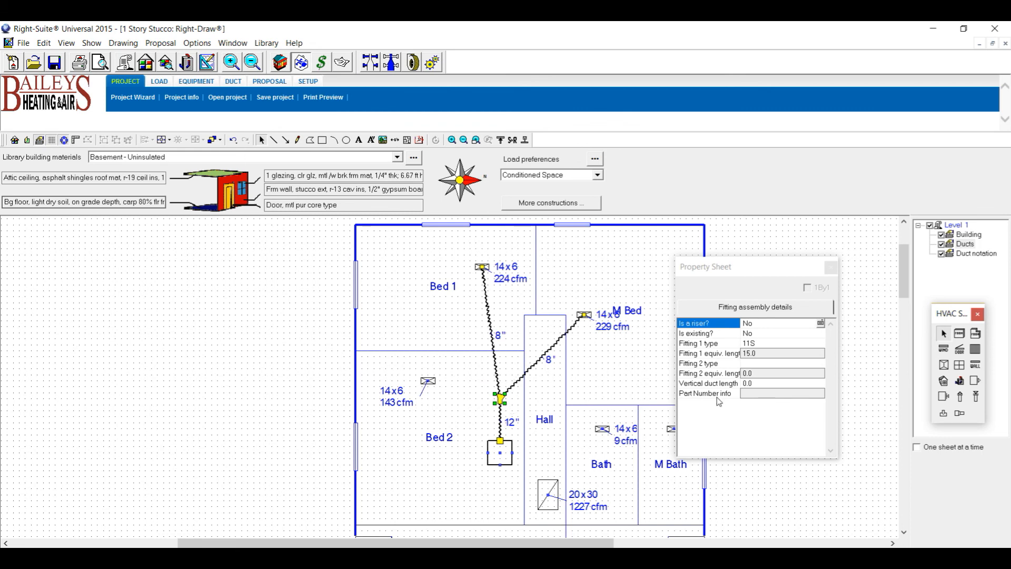
pyautogui.click(960, 397)
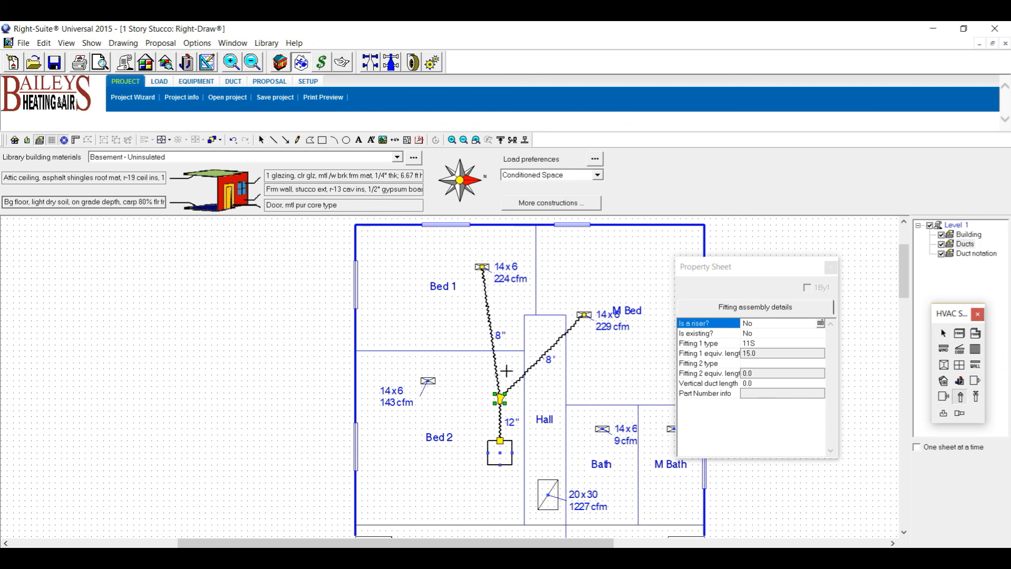
pyautogui.click(498, 377)
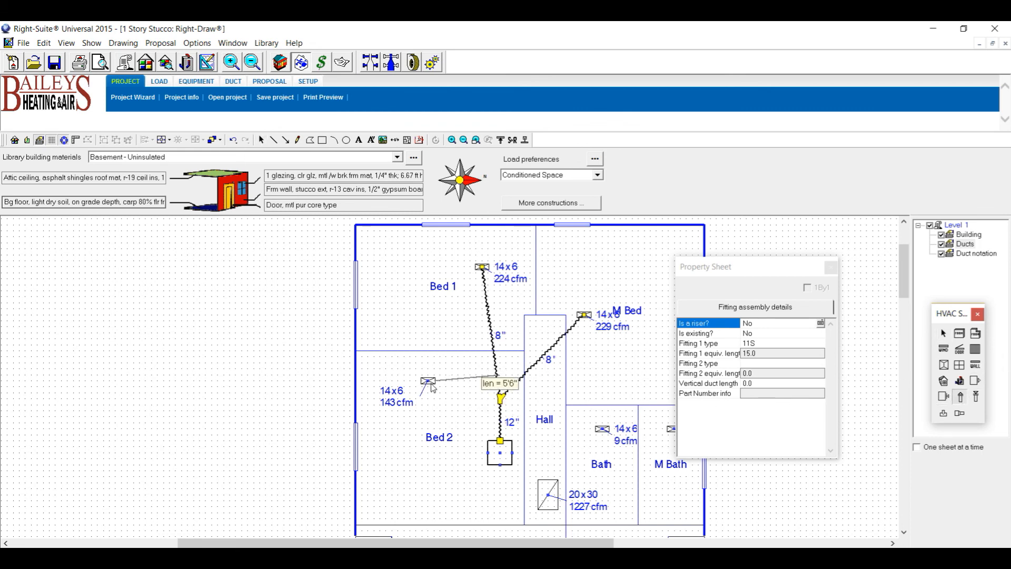
pyautogui.click(430, 381)
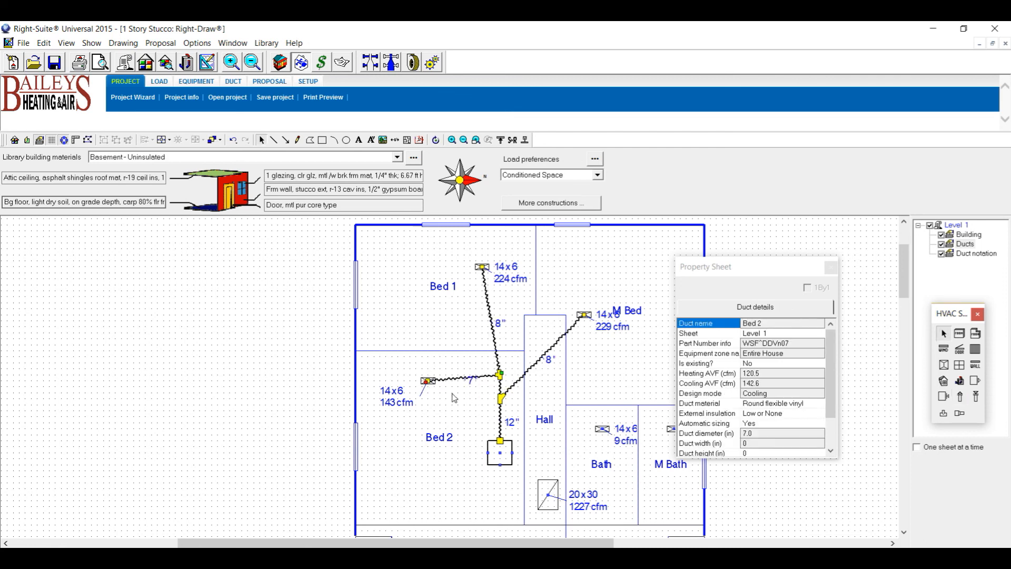
# Move the Bed 2 register up toward the wall and select the 7" duct label.
pyautogui.moveTo(424, 381); pyautogui.dragTo(477, 363)
pyautogui.click(478, 372)
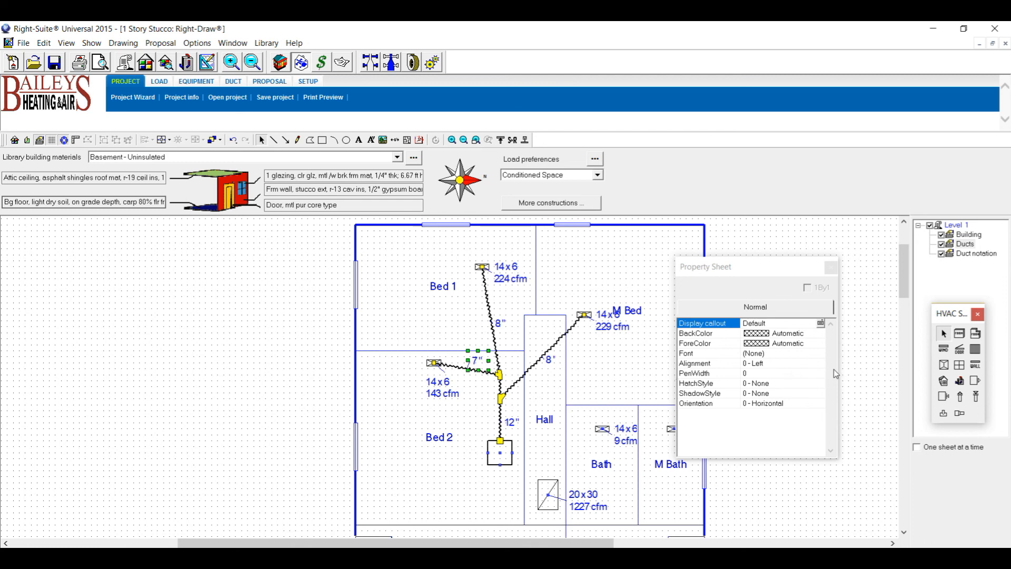
pyautogui.moveTo(788, 272); pyautogui.dragTo(845, 242)
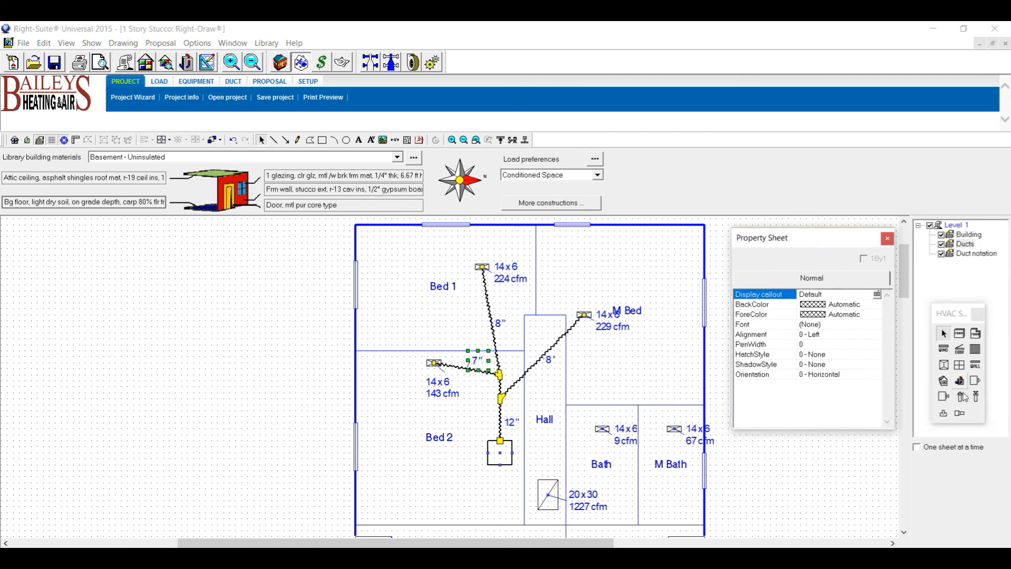
# Draw a 6" supply duct from the air handler's right side to the M Bath register.
pyautogui.click(524, 449)
pyautogui.click(525, 452)
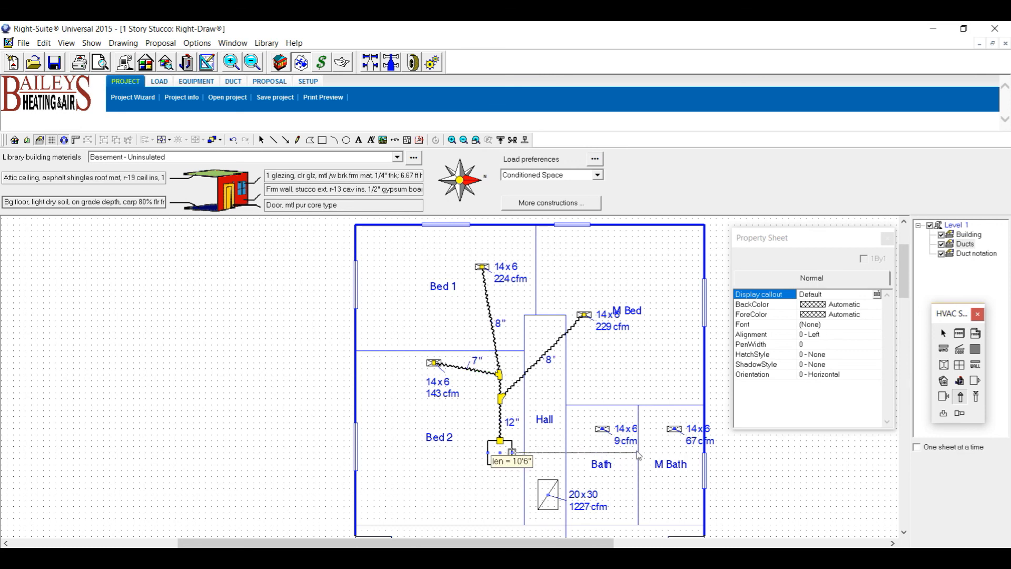
pyautogui.click(682, 432)
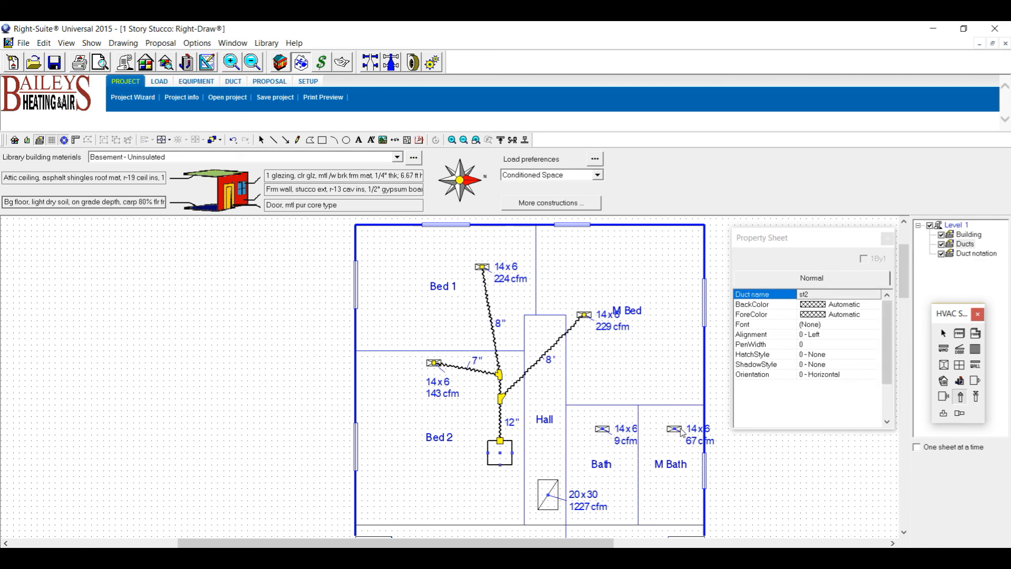
pyautogui.scroll(2, 684, 429)
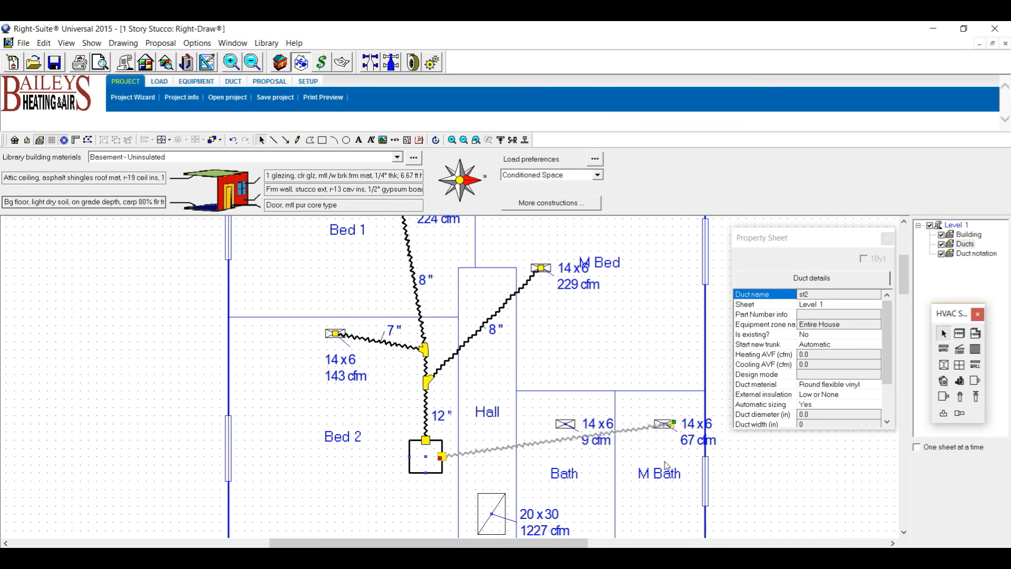
# Snap the duct end onto the M Bath register, lower the register, and move the Bath label up-right.
pyautogui.click(674, 429)
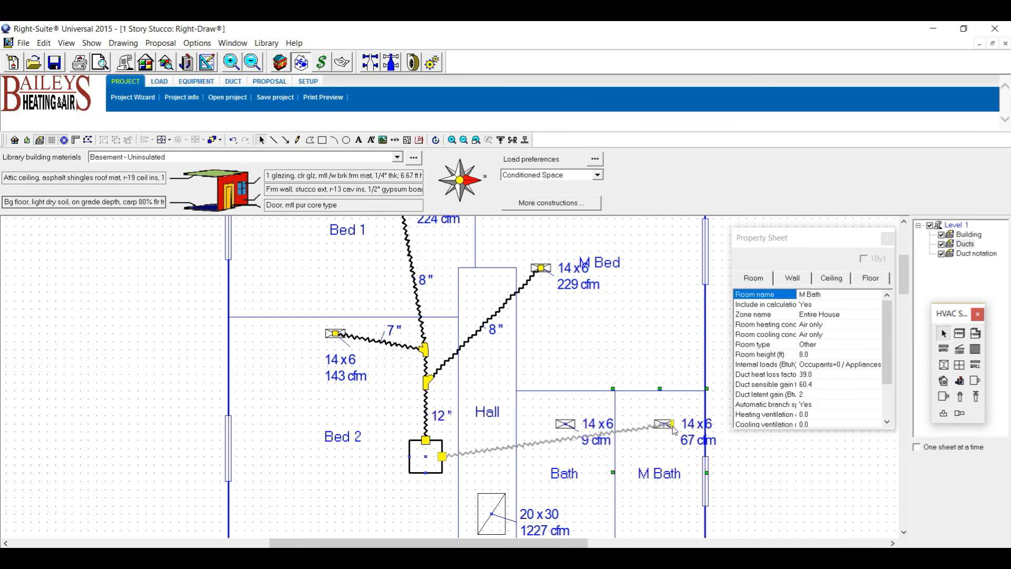
pyautogui.click(672, 426)
pyautogui.moveTo(666, 425); pyautogui.dragTo(664, 424)
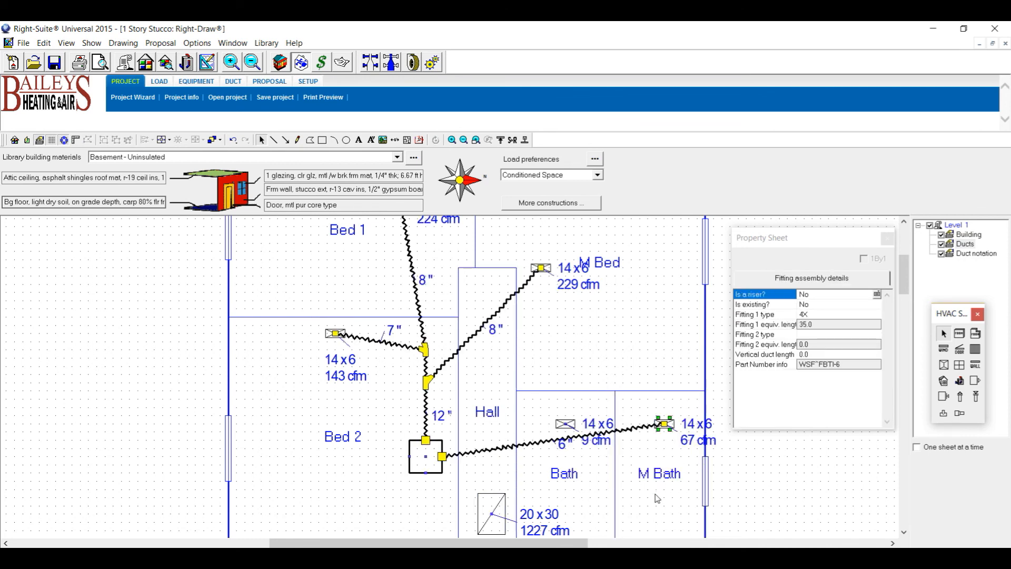
pyautogui.click(664, 424)
pyautogui.moveTo(666, 427); pyautogui.dragTo(665, 444)
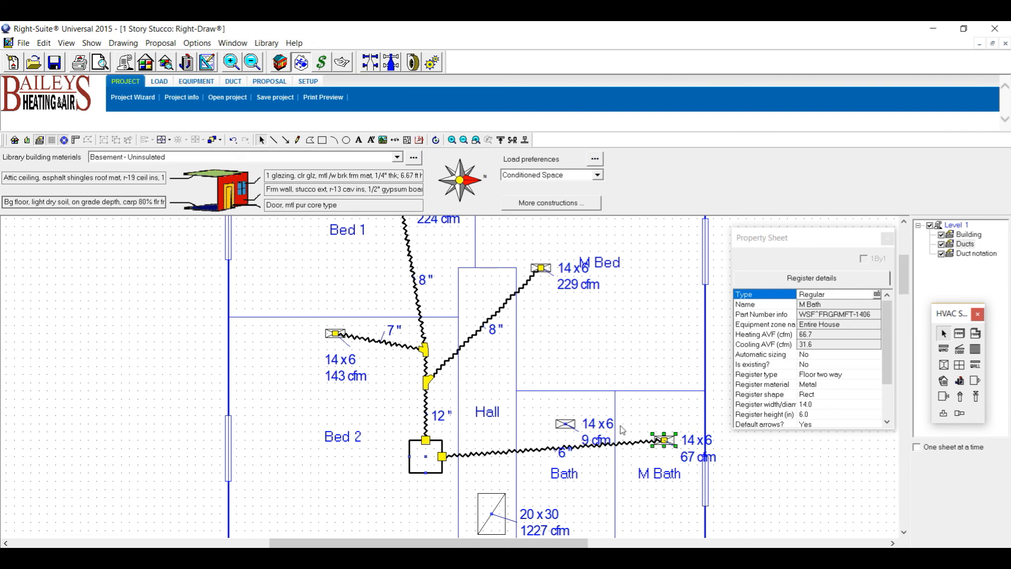
pyautogui.click(605, 437)
pyautogui.moveTo(605, 437); pyautogui.dragTo(629, 393)
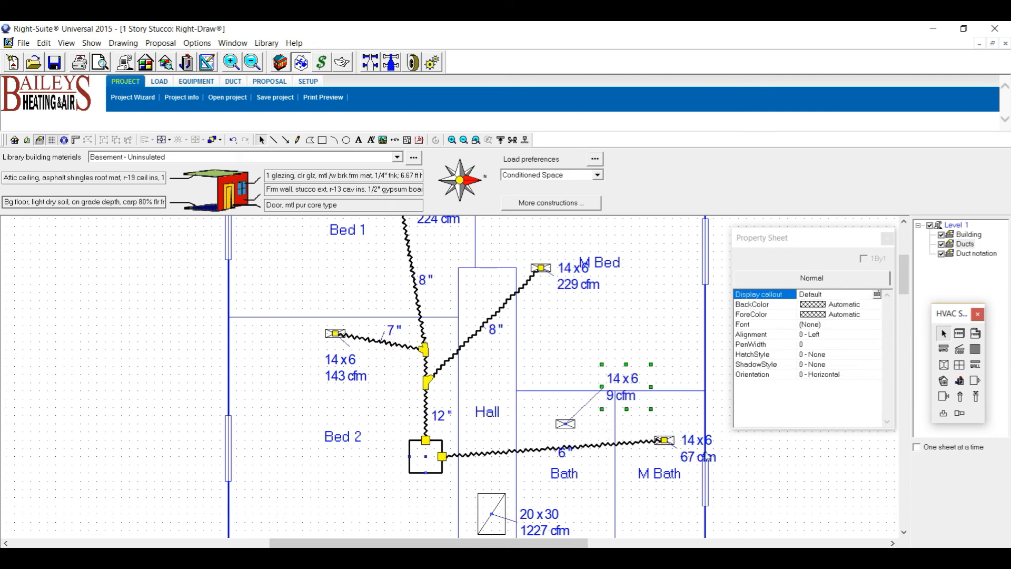
# Run a 4" branch from the Bath register to the M Bath duct.
pyautogui.click(960, 397)
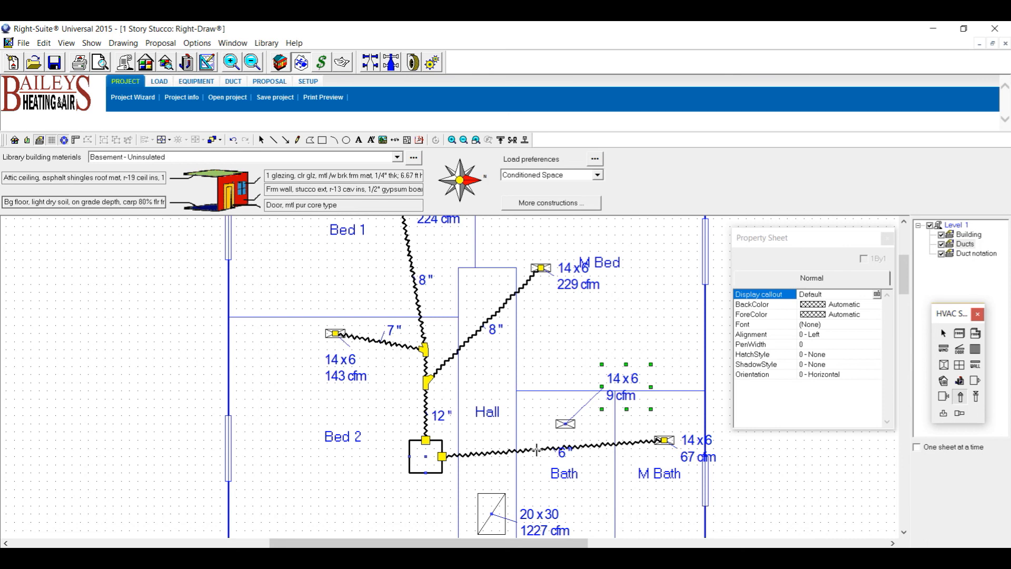
pyautogui.click(557, 424)
pyautogui.click(558, 425)
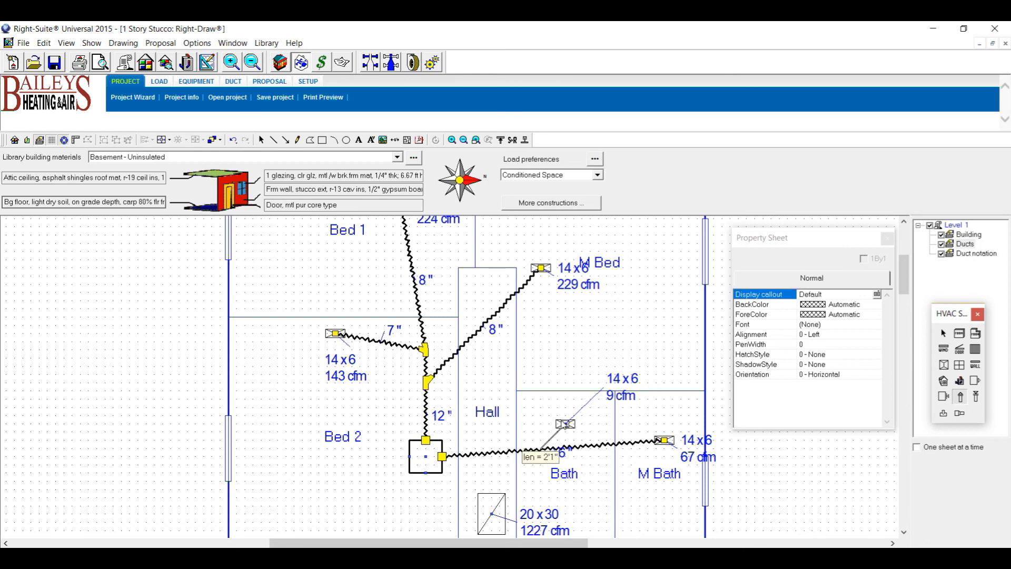
pyautogui.click(540, 449)
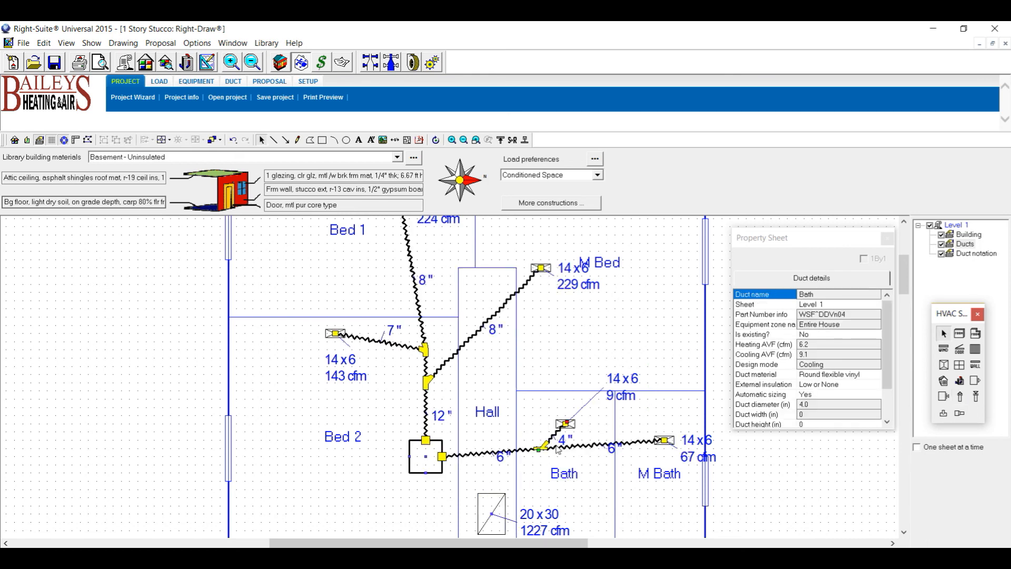
# Move the 4" and 6" duct labels to clear spots and scroll down to the Liv and Din rooms.
pyautogui.moveTo(565, 439); pyautogui.dragTo(611, 464)
pyautogui.moveTo(500, 462); pyautogui.dragTo(504, 471)
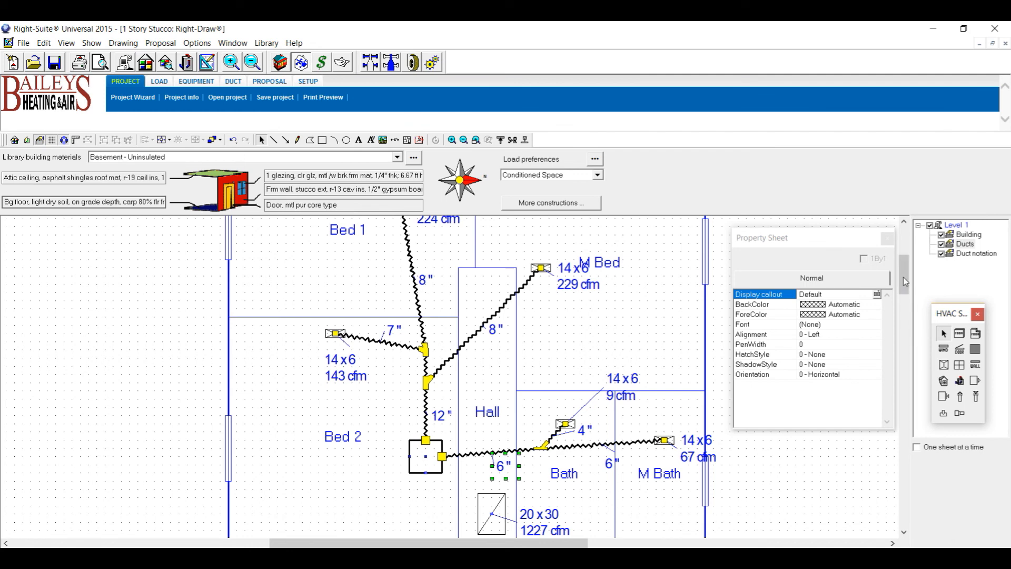
pyautogui.moveTo(904, 277); pyautogui.dragTo(904, 276)
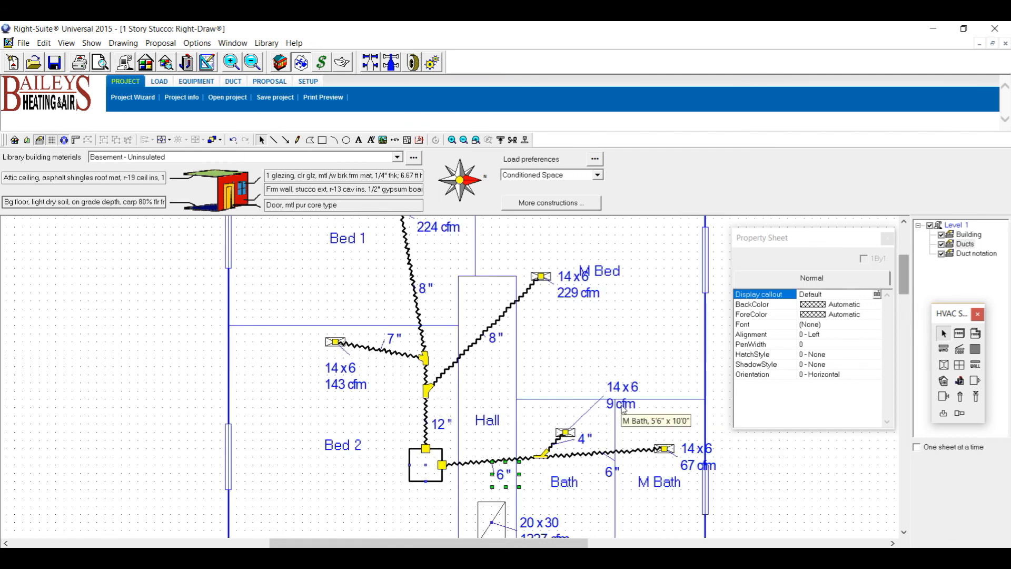
pyautogui.moveTo(906, 280)
pyautogui.mouseDown()
pyautogui.moveTo(915, 329)
pyautogui.moveTo(906, 309)
pyautogui.mouseUp()
# Run an 8" flex supply duct from the air handler's supply box to the lower Liv register.
pyautogui.scroll(-1, 586, 387)
pyautogui.scroll(-4, 575, 389)
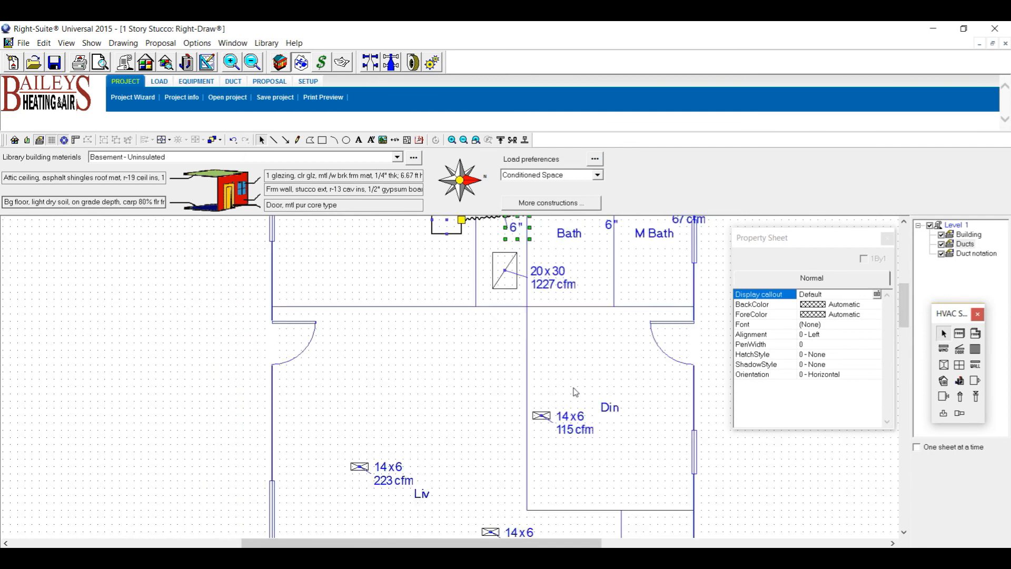
pyautogui.click(960, 397)
pyautogui.click(459, 245)
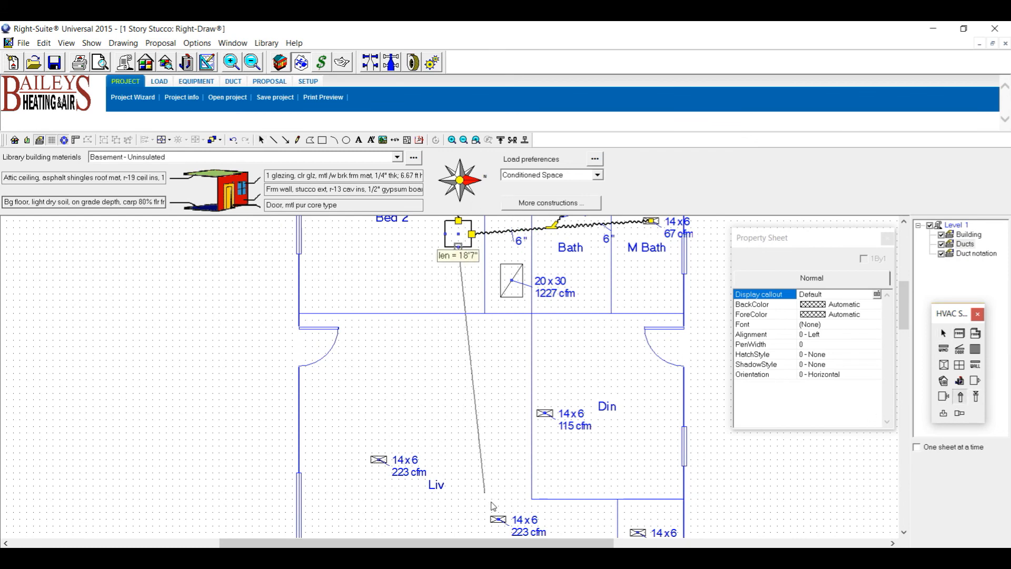
pyautogui.click(498, 518)
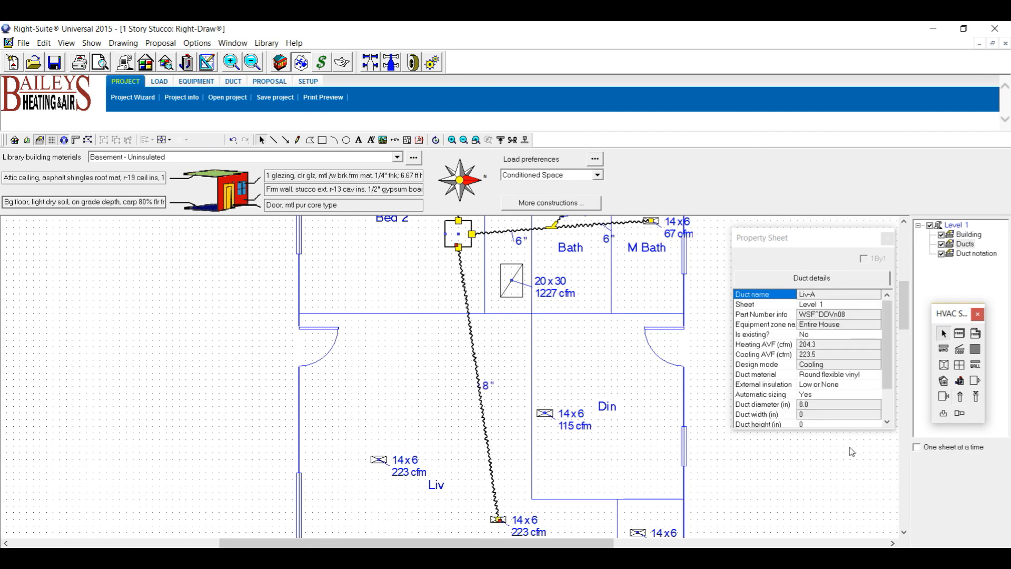
# Branch a 6" flex duct off the Liv duct to the Din register, and start another branch off the Liv trunk.
pyautogui.click(962, 398)
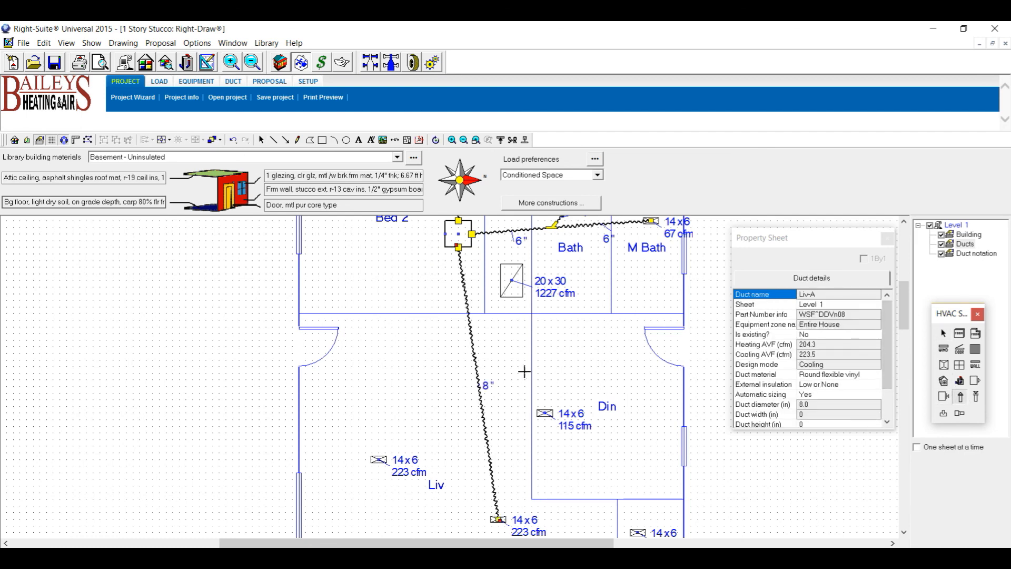
pyautogui.click(475, 365)
pyautogui.click(547, 416)
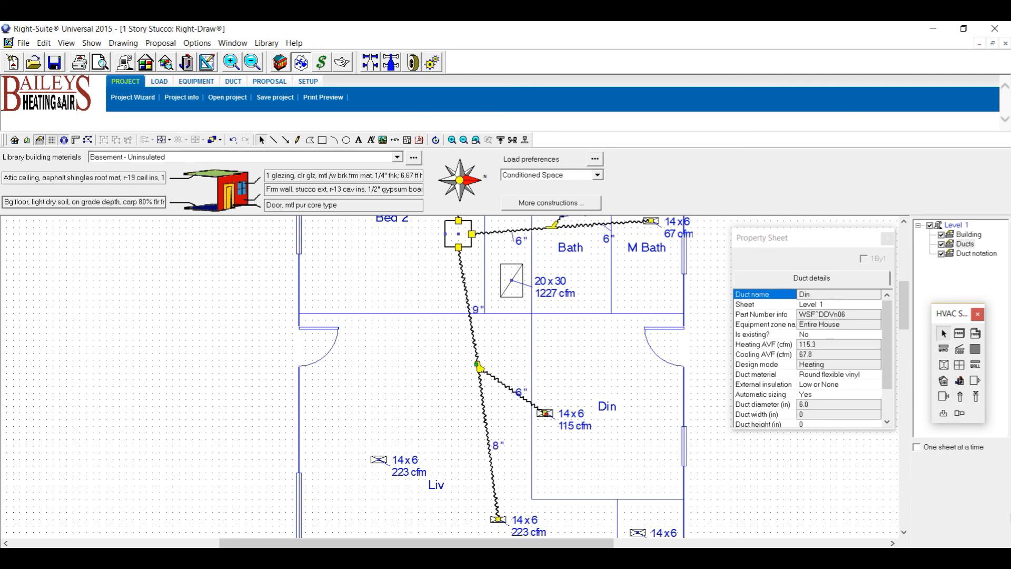
pyautogui.click(961, 398)
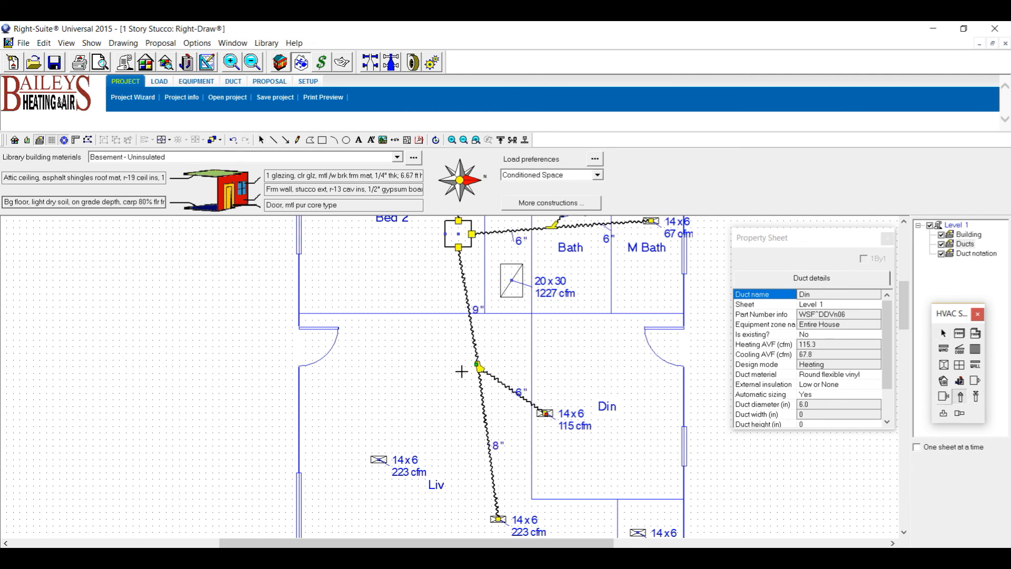
pyautogui.click(483, 401)
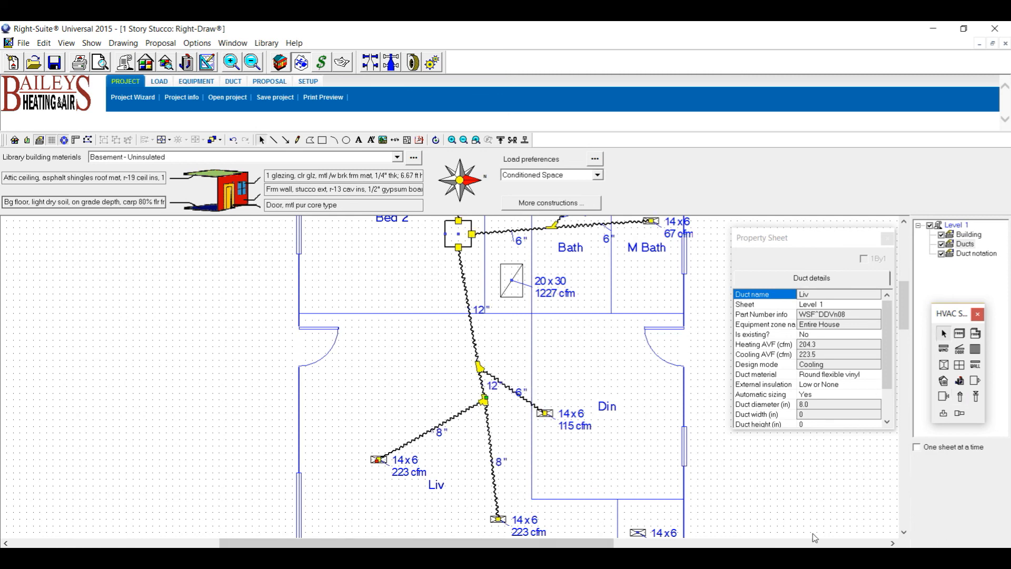
pyautogui.click(960, 398)
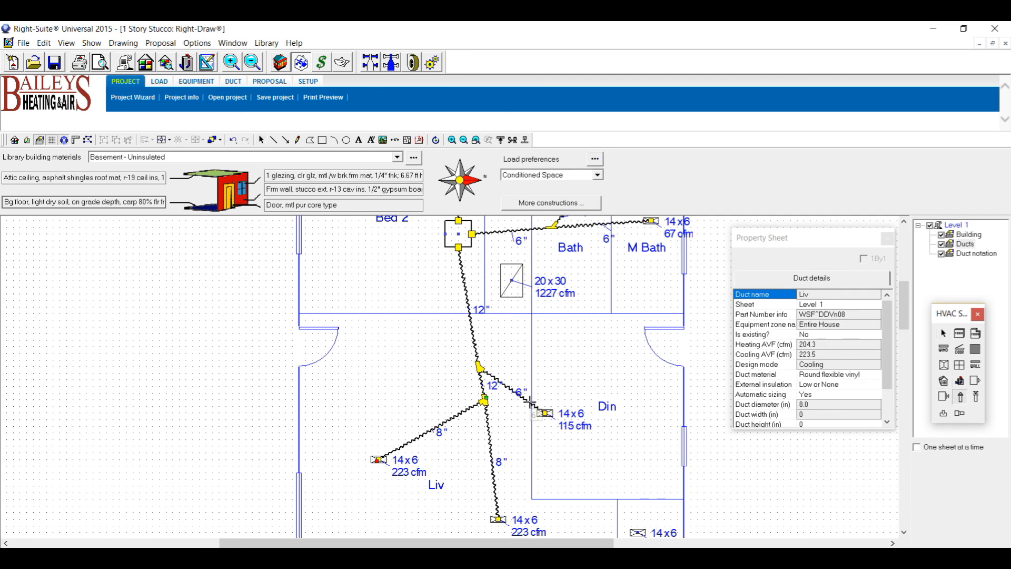
# Draw a 6" flex duct from the Lnd 100 cfm register to the Din register's fitting.
pyautogui.scroll(-3, 534, 414)
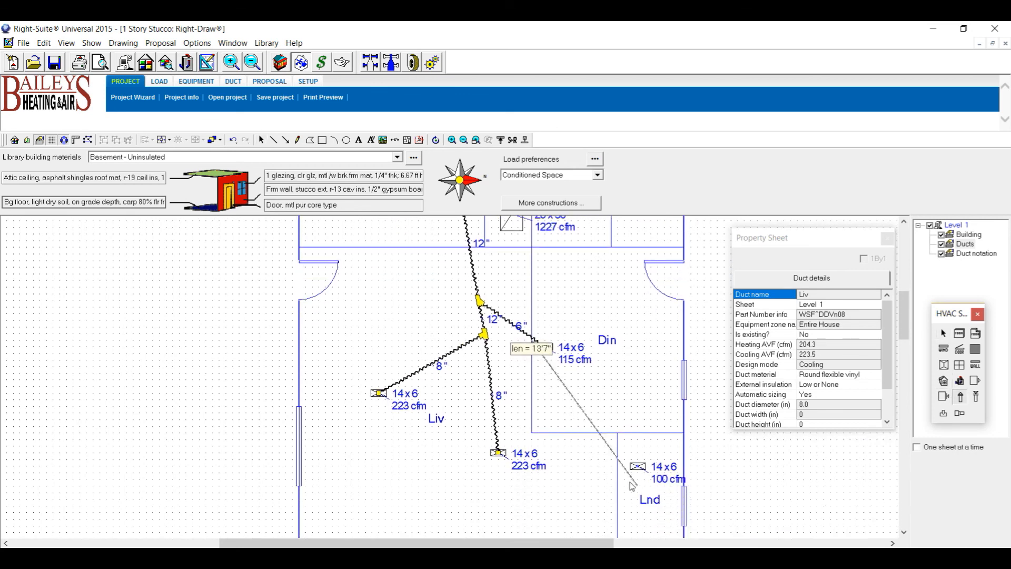
pyautogui.click(631, 466)
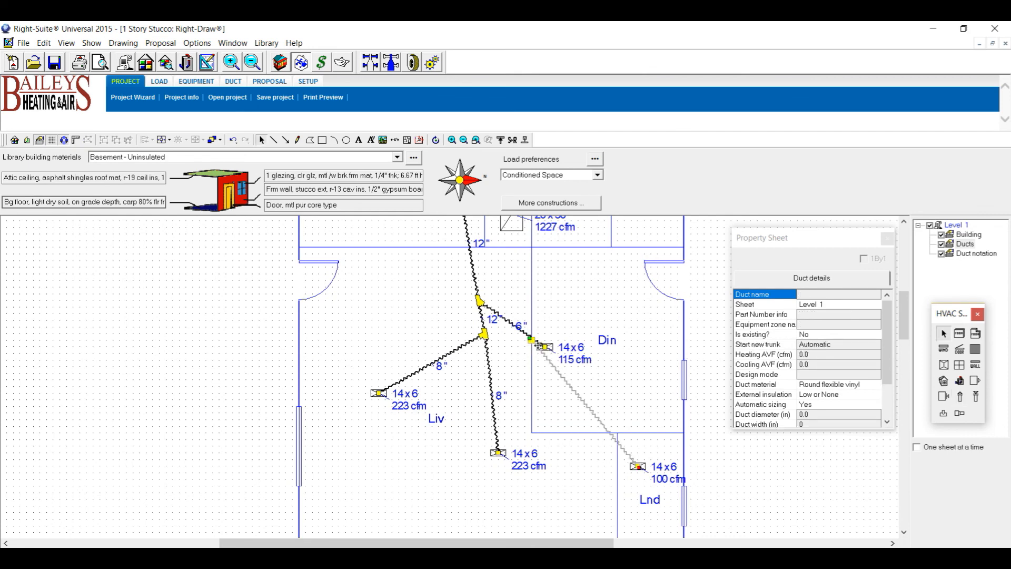
pyautogui.click(531, 340)
pyautogui.click(534, 343)
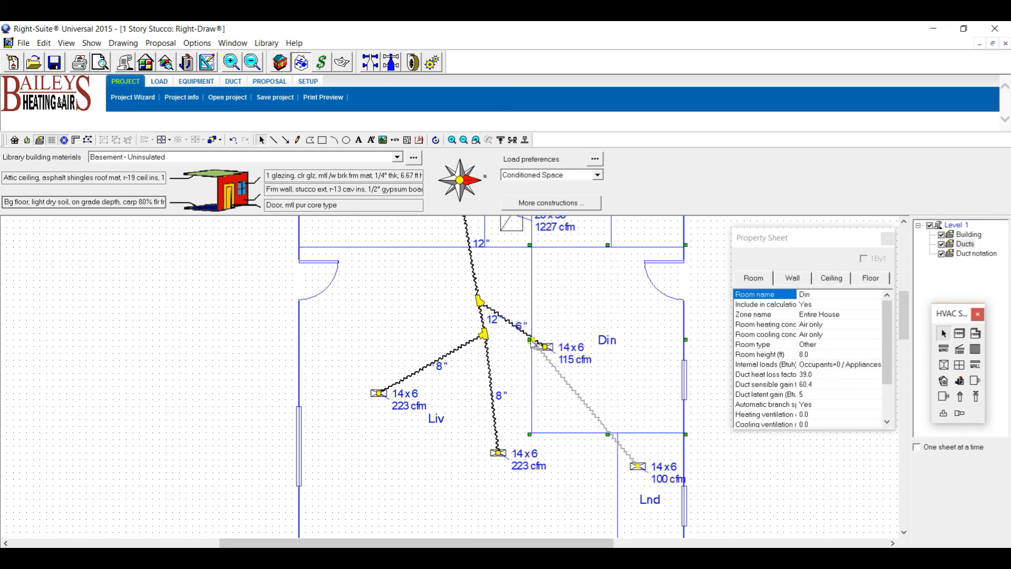
pyautogui.click(532, 341)
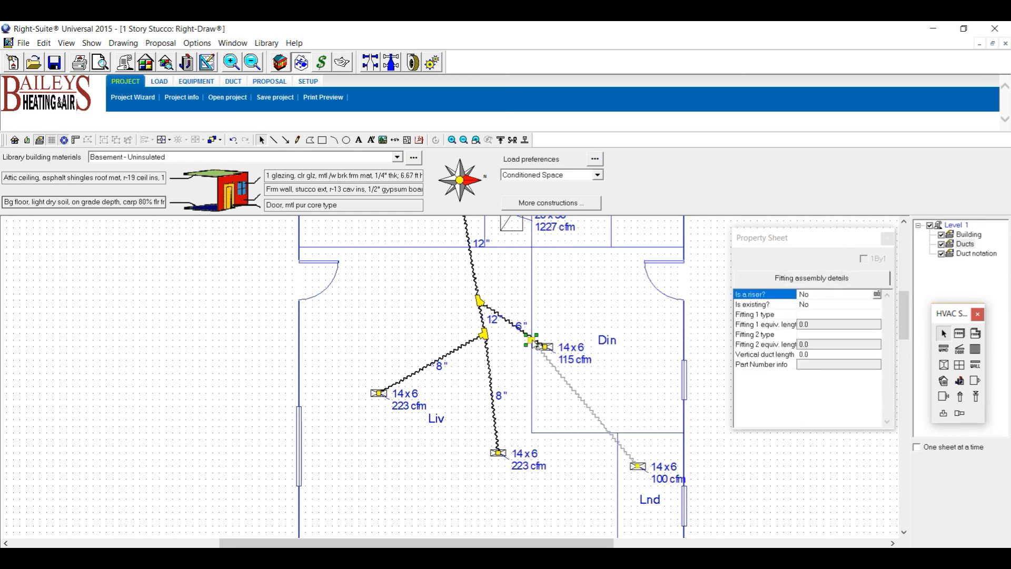
pyautogui.click(528, 336)
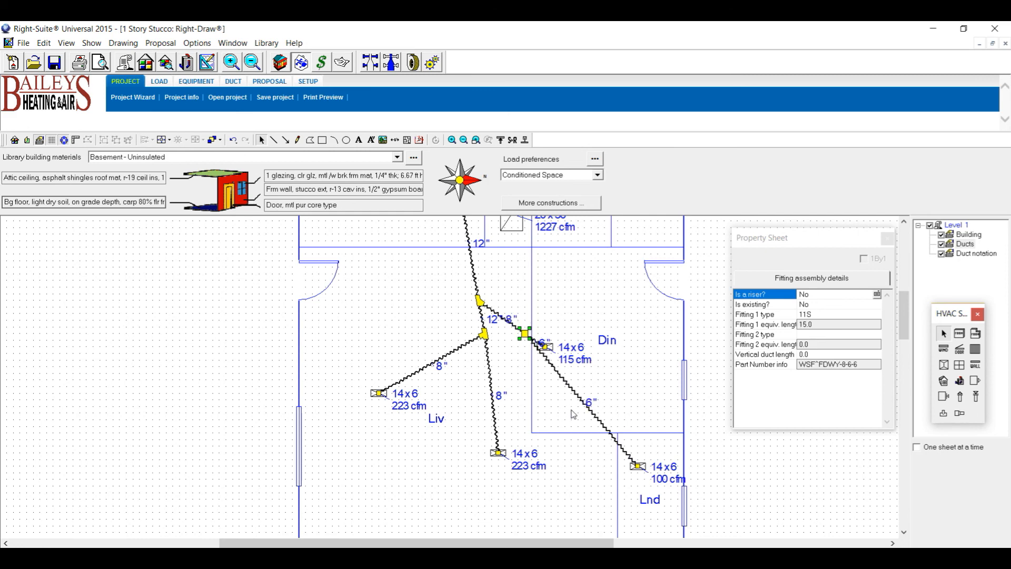
# Move the Din register, its size/cfm callout and the 8" label up and to the right.
pyautogui.click(546, 347)
pyautogui.moveTo(544, 347); pyautogui.dragTo(557, 320)
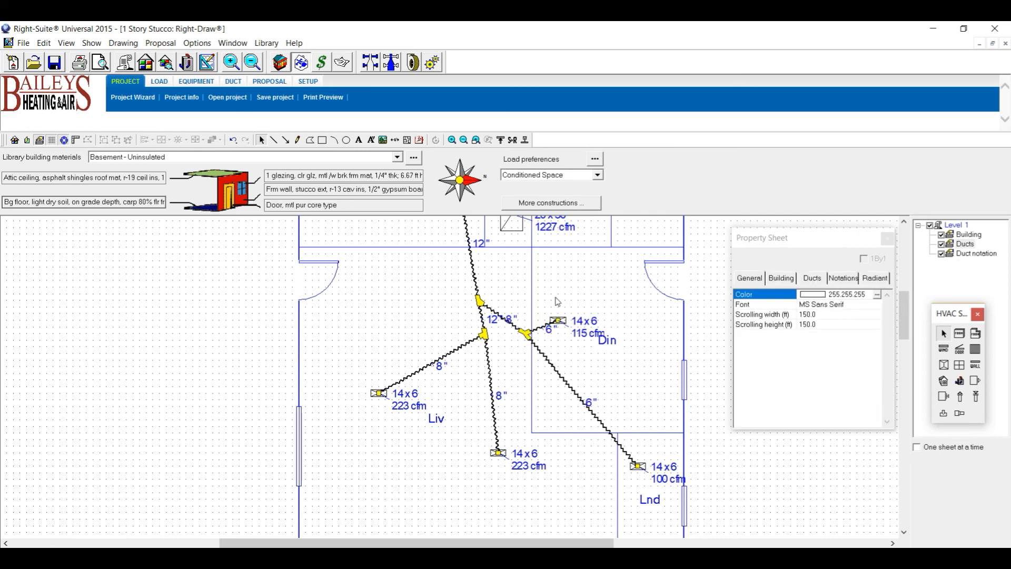
pyautogui.click(593, 319)
pyautogui.moveTo(593, 314); pyautogui.dragTo(608, 301)
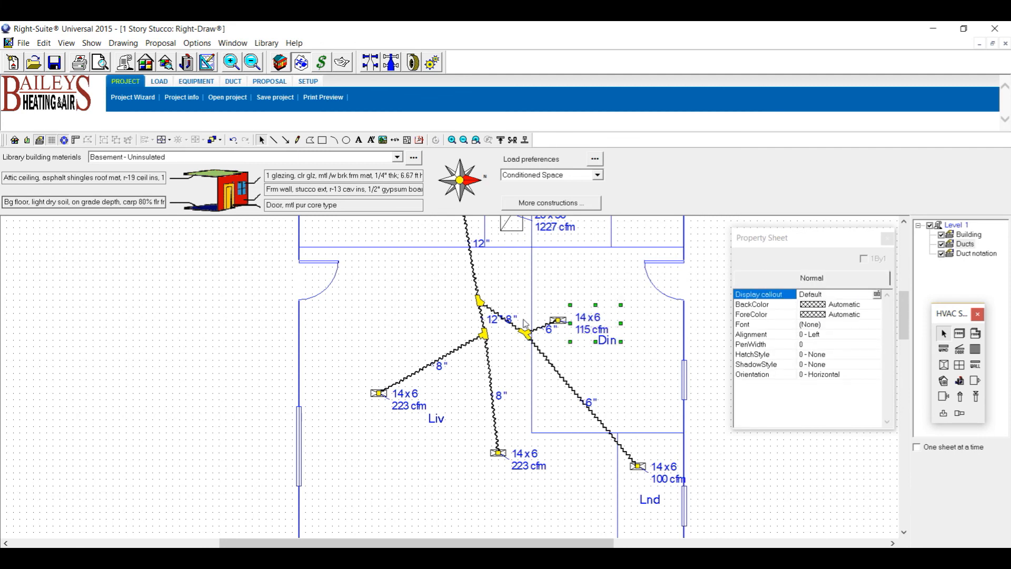
pyautogui.moveTo(508, 317); pyautogui.dragTo(517, 301)
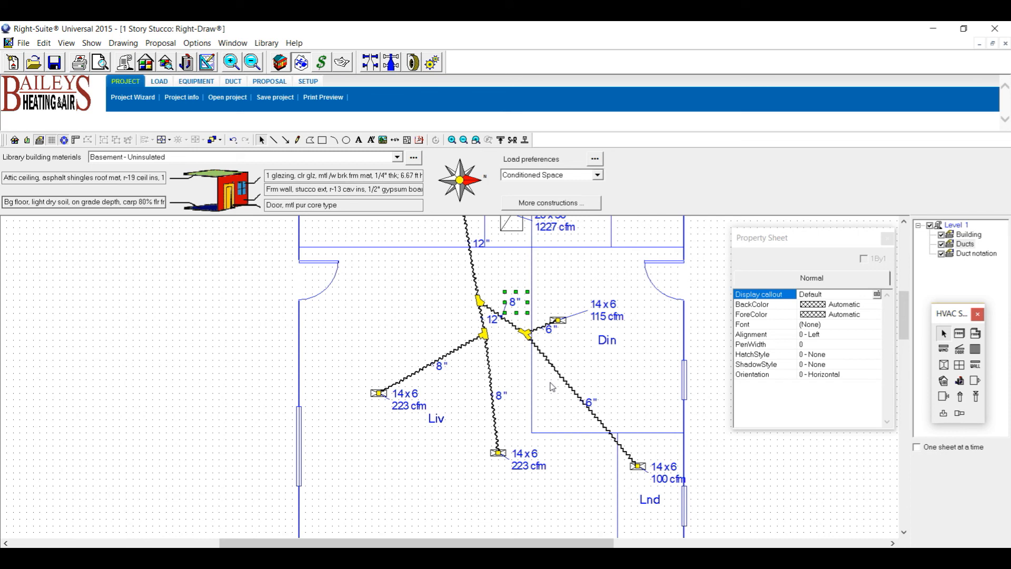
# Zoom out and recenter the plan on the whole house's ductwork, ready to draw a flex duct.
pyautogui.scroll(-4, 409, 328)
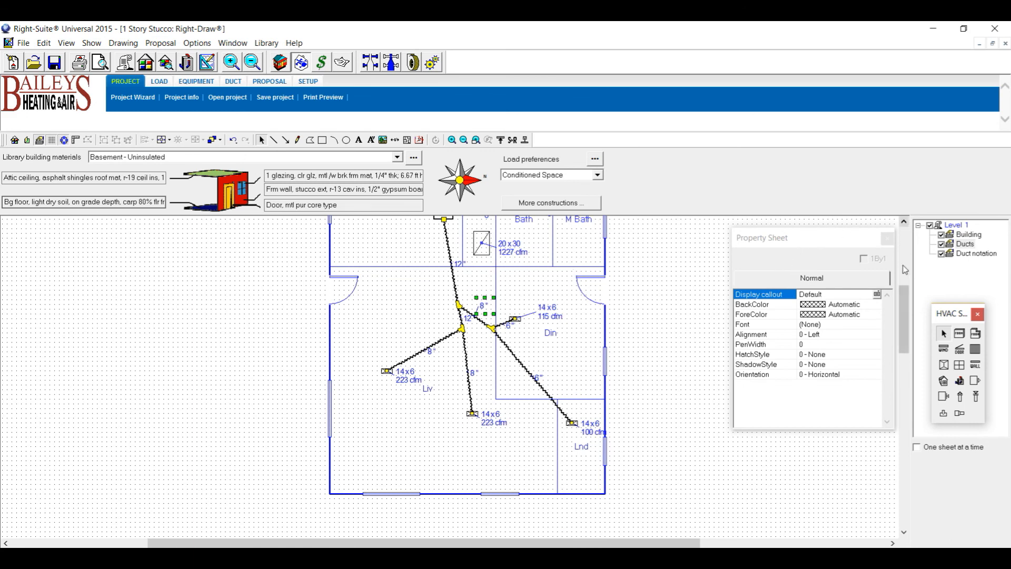
pyautogui.moveTo(908, 315)
pyautogui.mouseDown()
pyautogui.moveTo(909, 272)
pyautogui.moveTo(914, 305)
pyautogui.mouseUp()
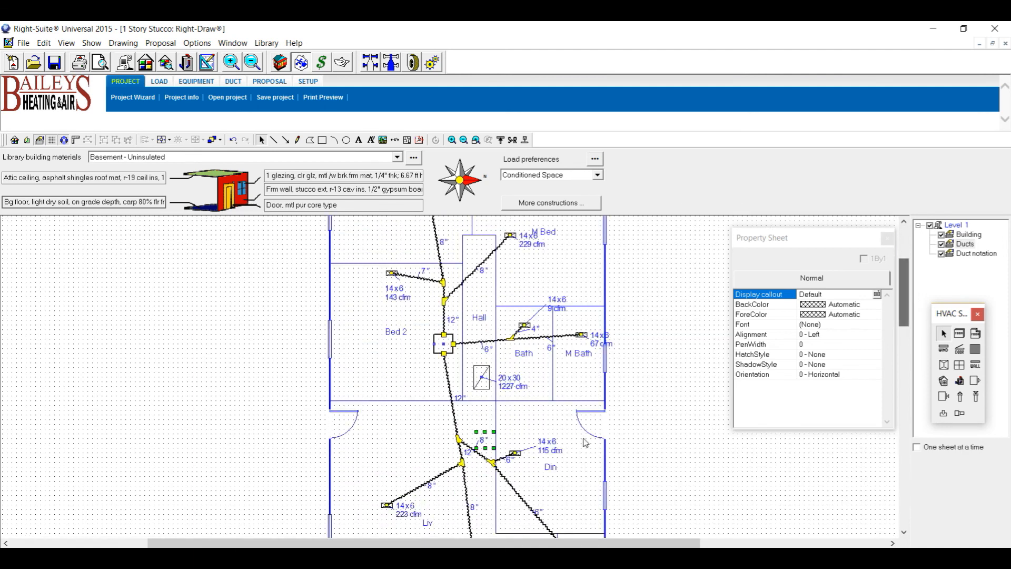
pyautogui.click(976, 397)
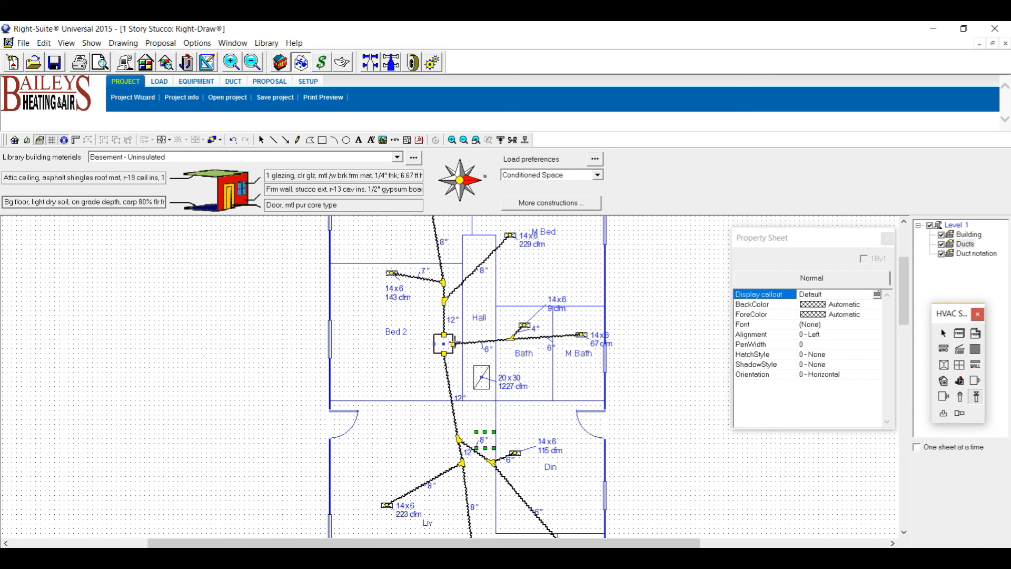
# Draw a 20" return duct from the air handler to the 20x30 return grille, nudging its label up-right.
pyautogui.click(454, 345)
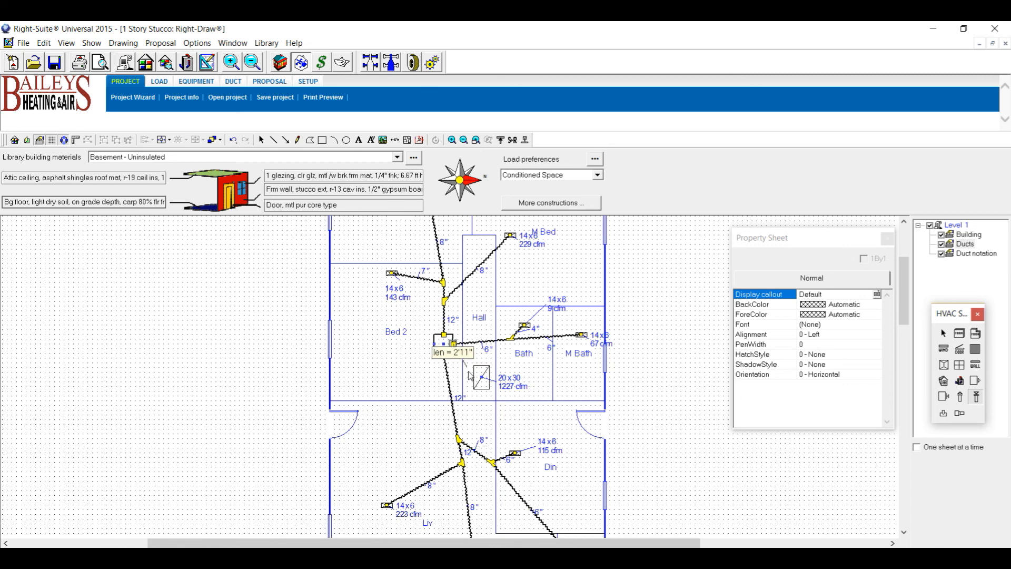
pyautogui.click(482, 377)
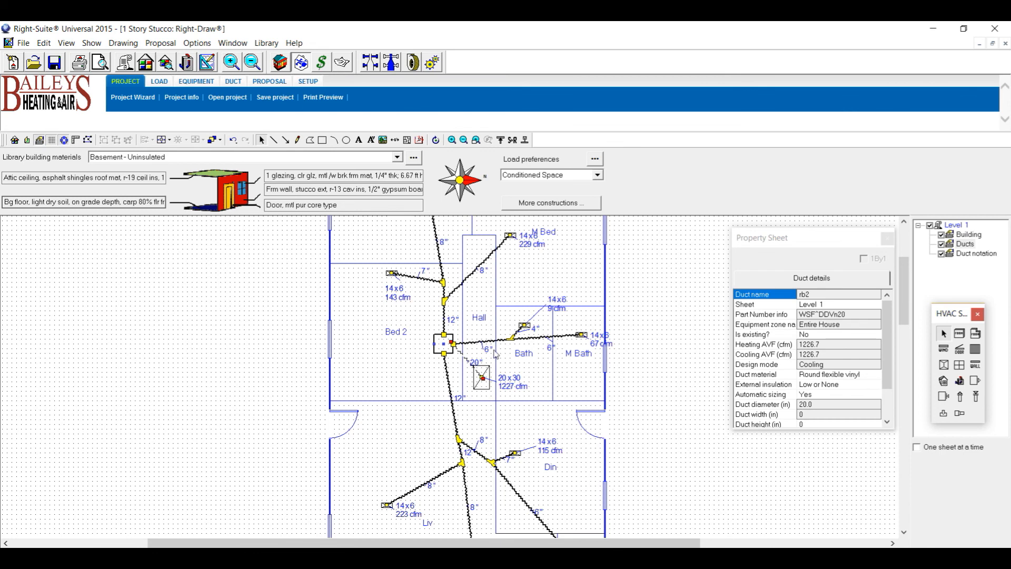
pyautogui.click(480, 362)
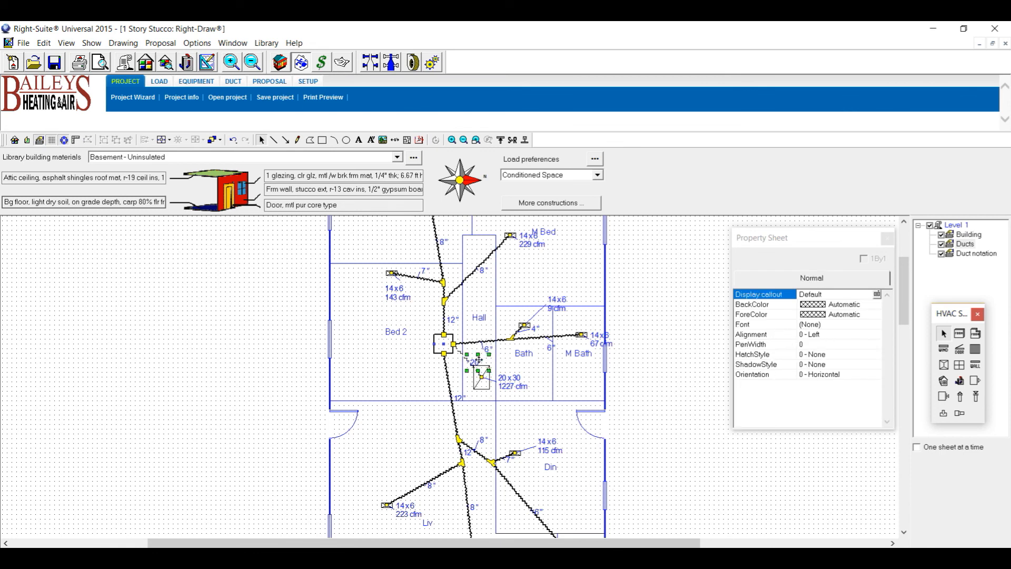
pyautogui.click(479, 362)
pyautogui.click(476, 361)
pyautogui.moveTo(481, 354); pyautogui.dragTo(485, 351)
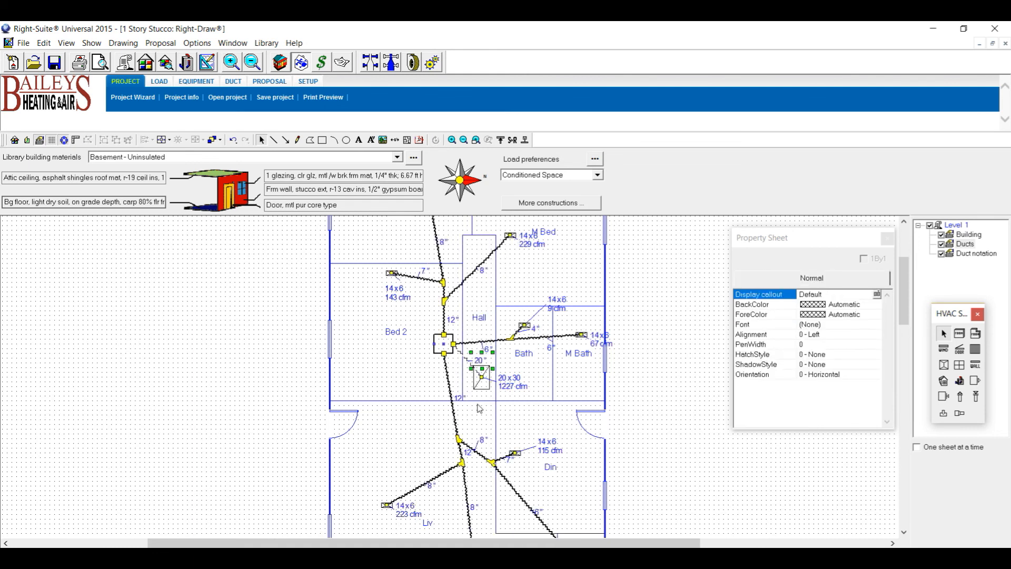